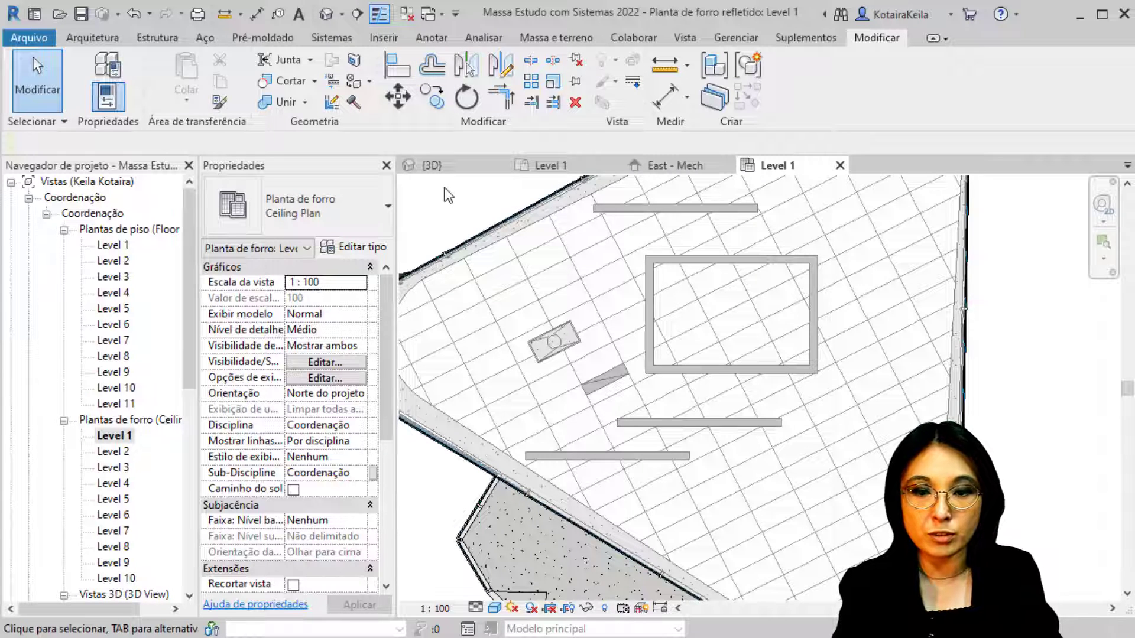
# Open the Level 2 ceiling plan and draw a 300 x 300 rectangular duct running parallel to the building's upper-left wall.
pyautogui.scroll(-3, 576, 408)
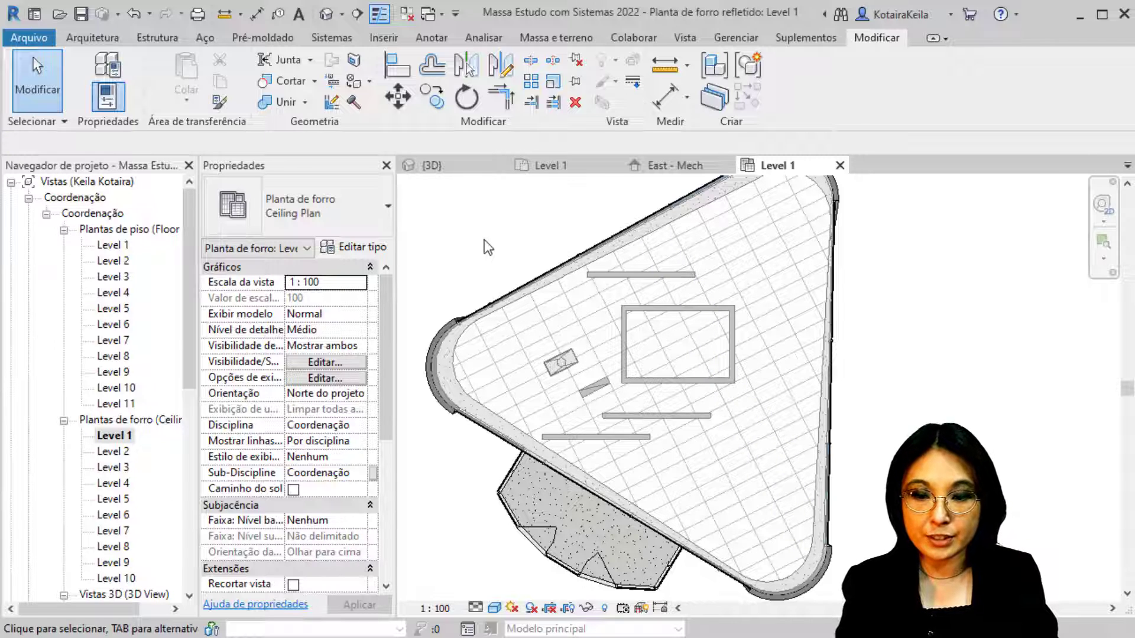
pyautogui.doubleClick(118, 451)
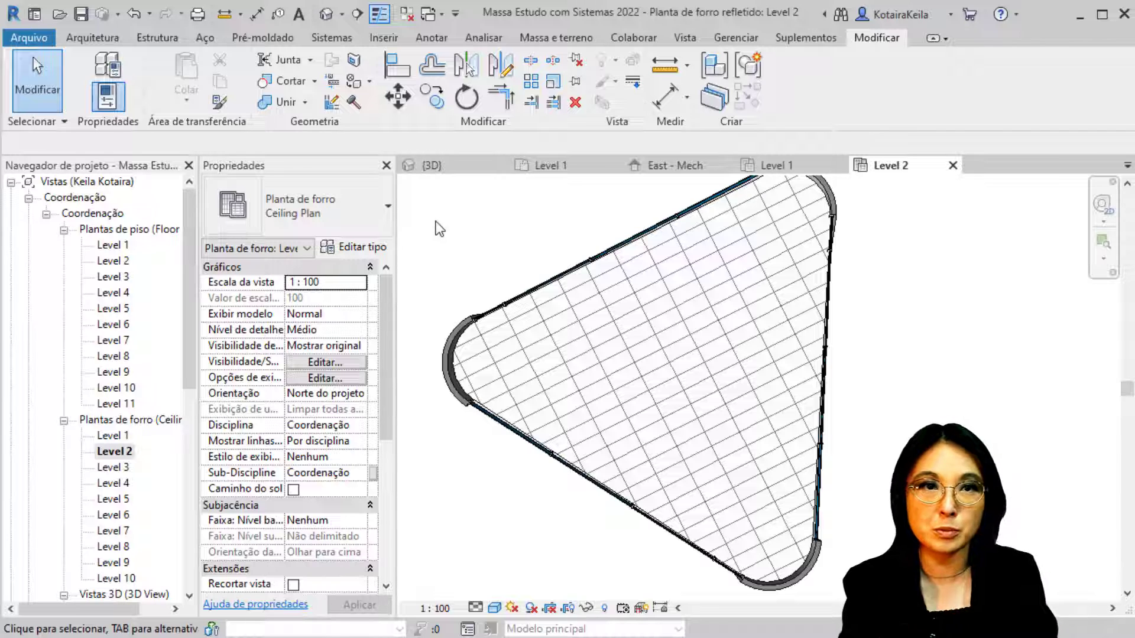
pyautogui.click(342, 43)
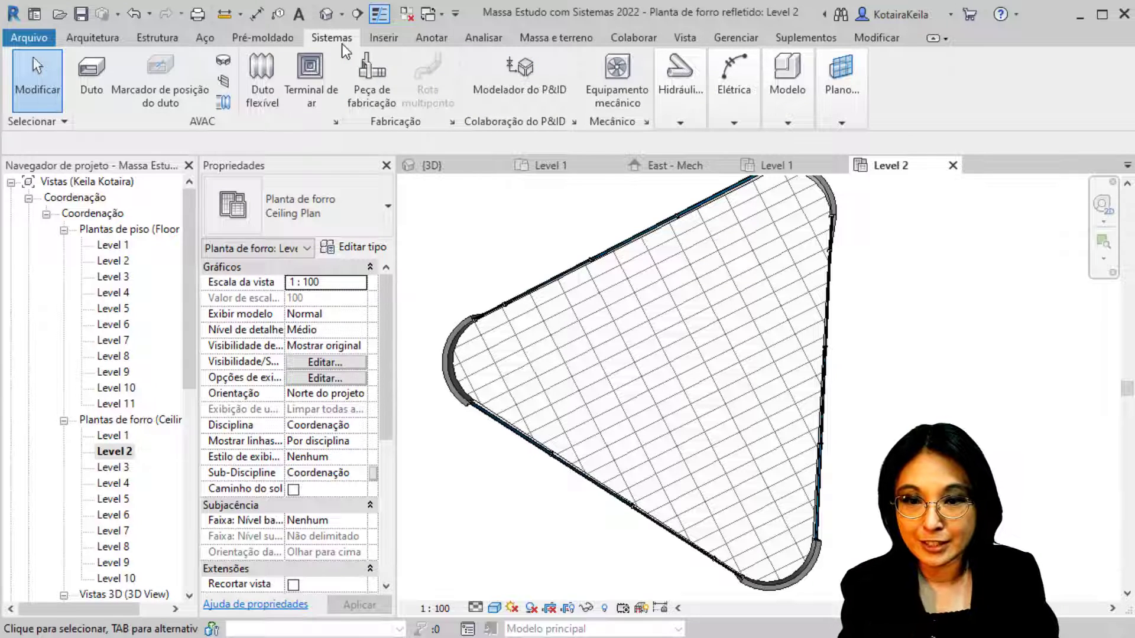
pyautogui.click(92, 101)
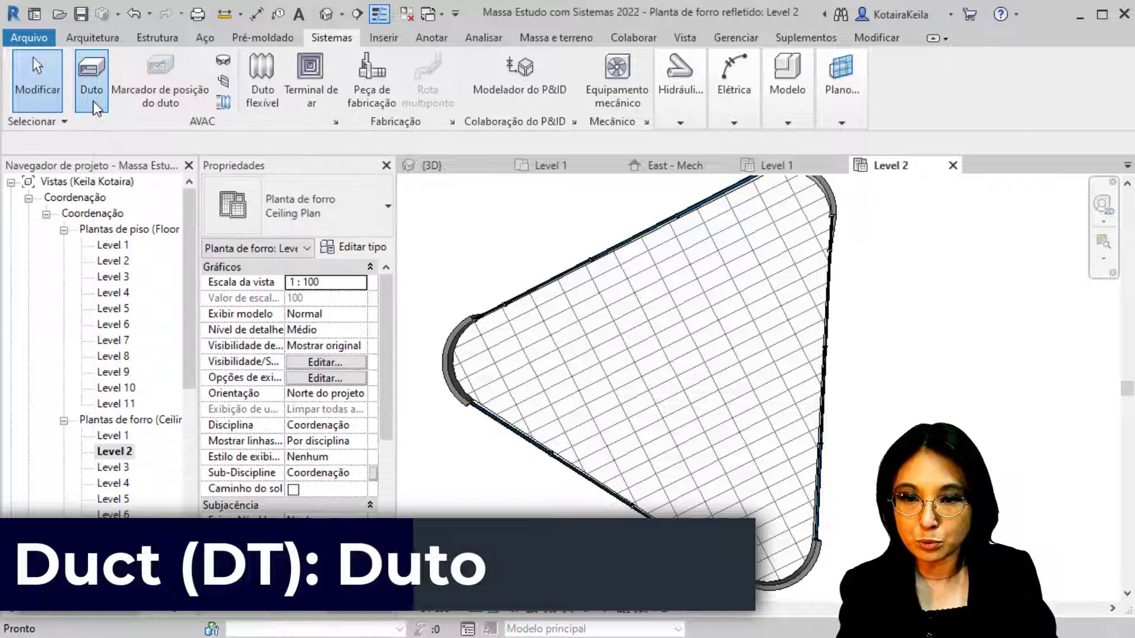
pyautogui.click(94, 101)
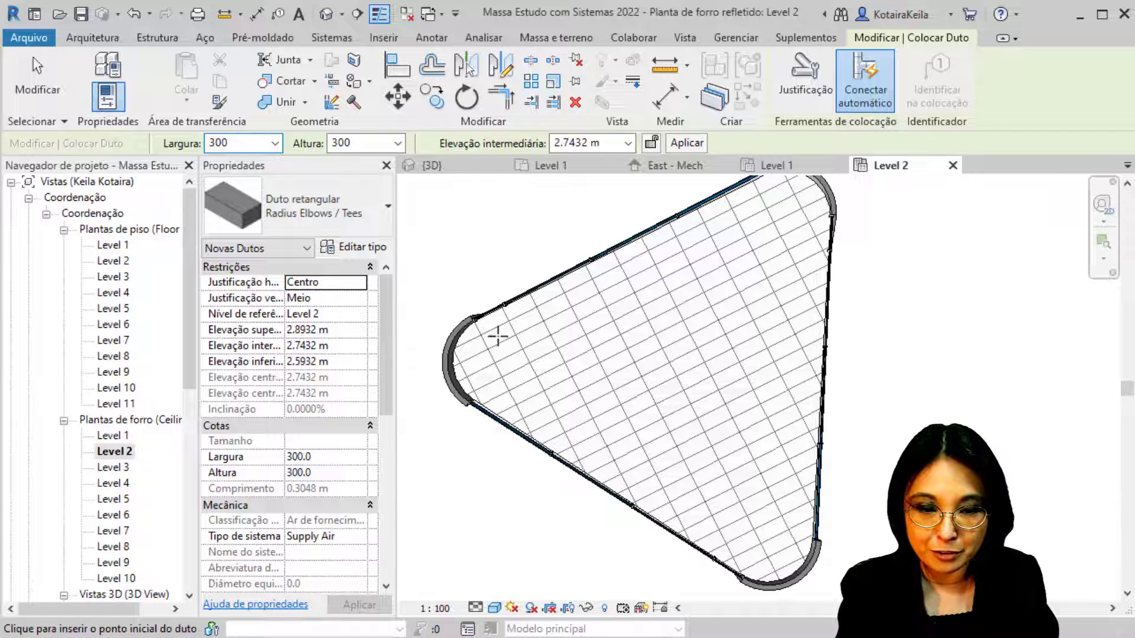
pyautogui.click(475, 350)
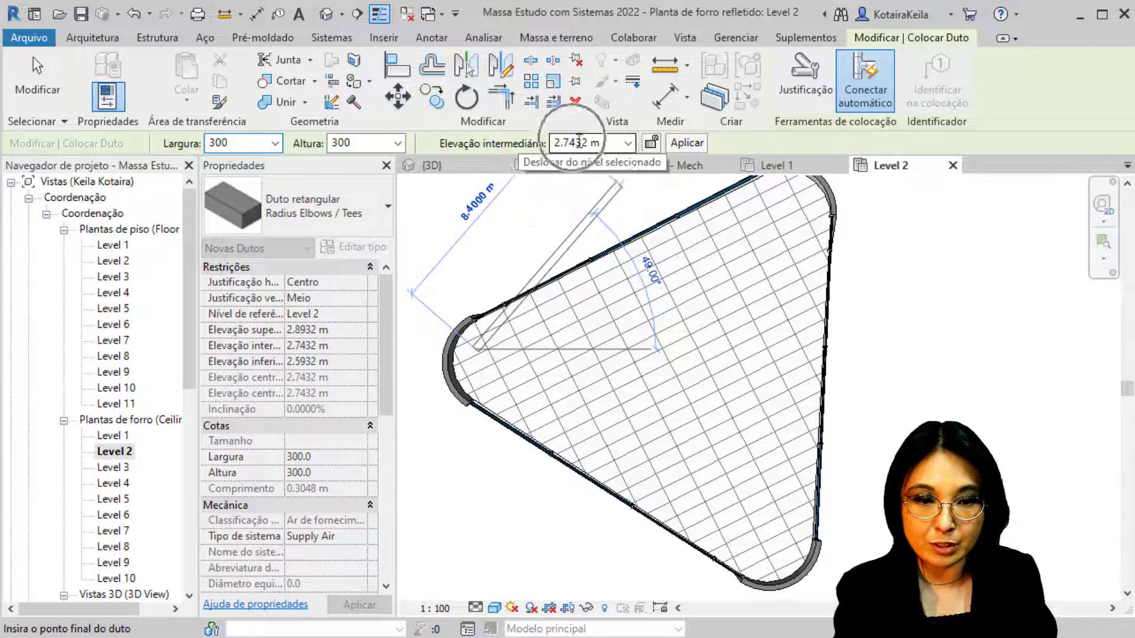
pyautogui.click(756, 208)
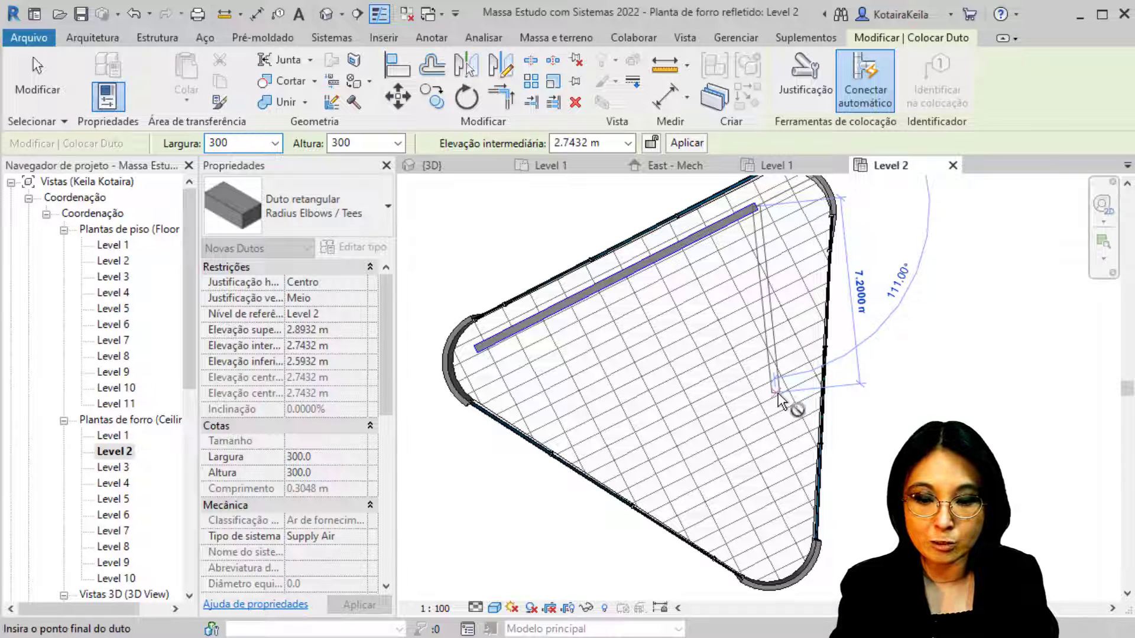
pyautogui.press('Escape')
pyautogui.press('Escape')
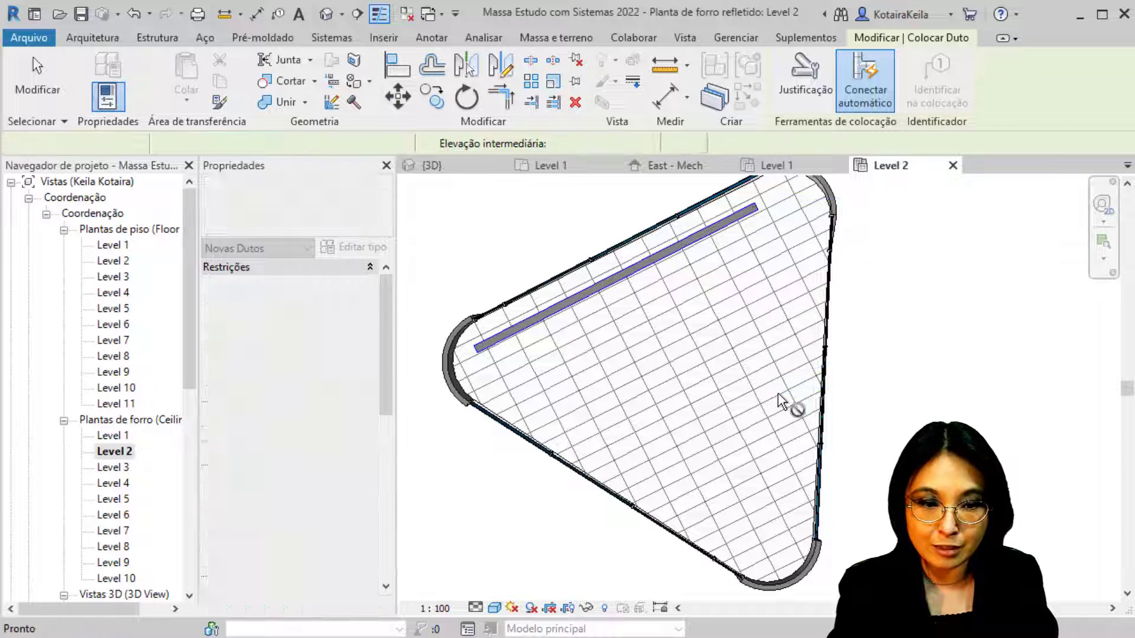
# Draw a second, shorter 300 x 300 rectangular duct perpendicular to the first, between its upper end and the building's right-hand wall.
pyautogui.click(748, 239)
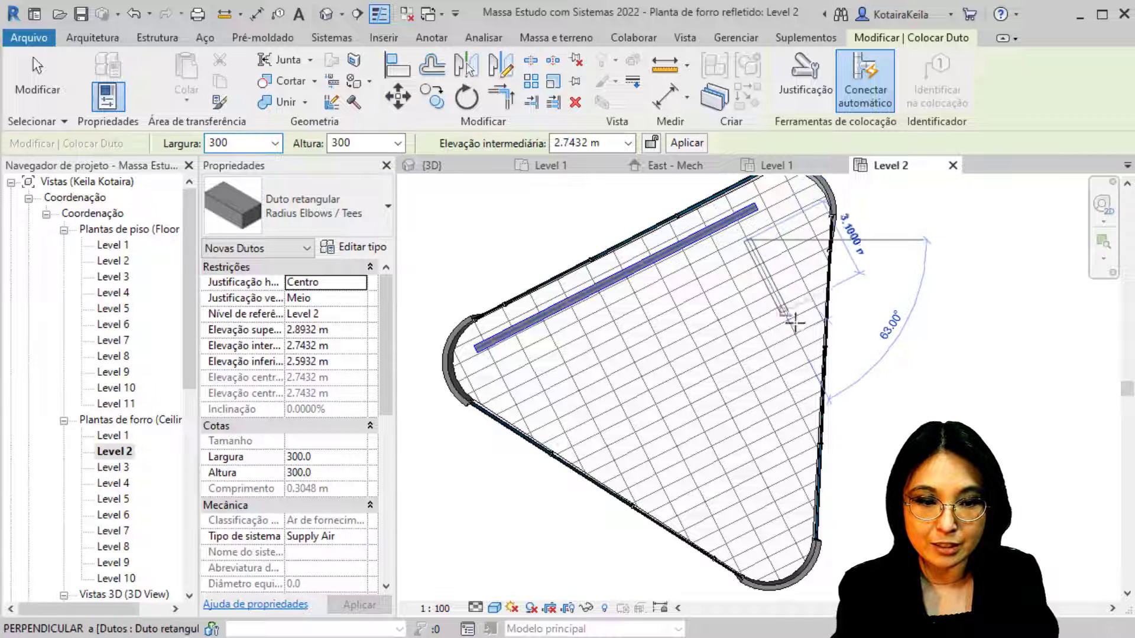
pyautogui.click(805, 357)
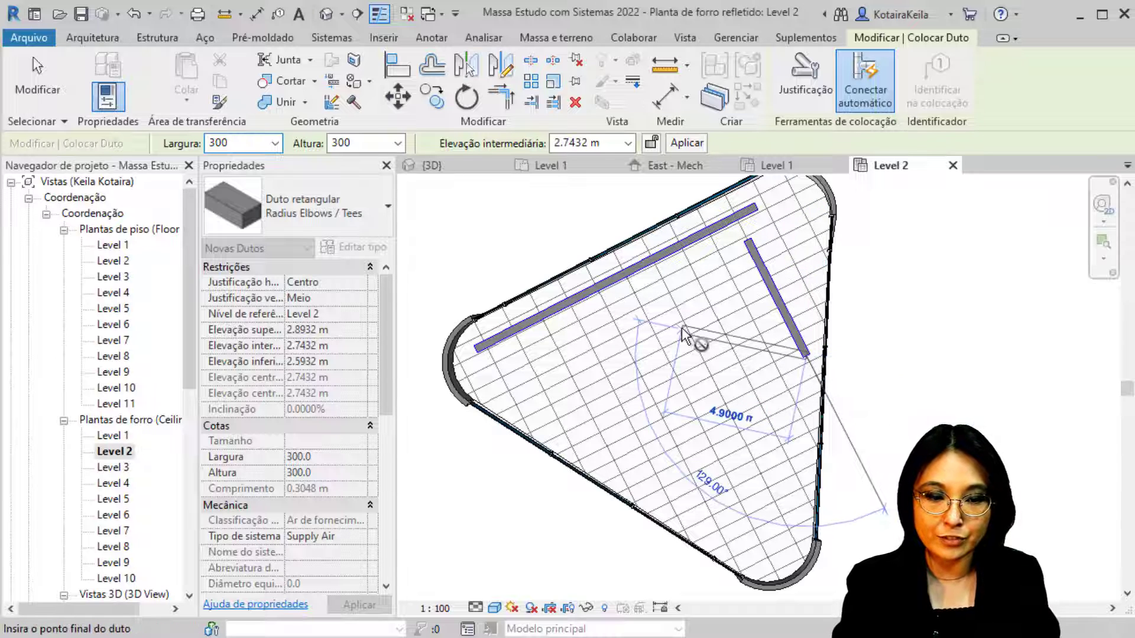
pyautogui.press('Escape')
pyautogui.press('Escape')
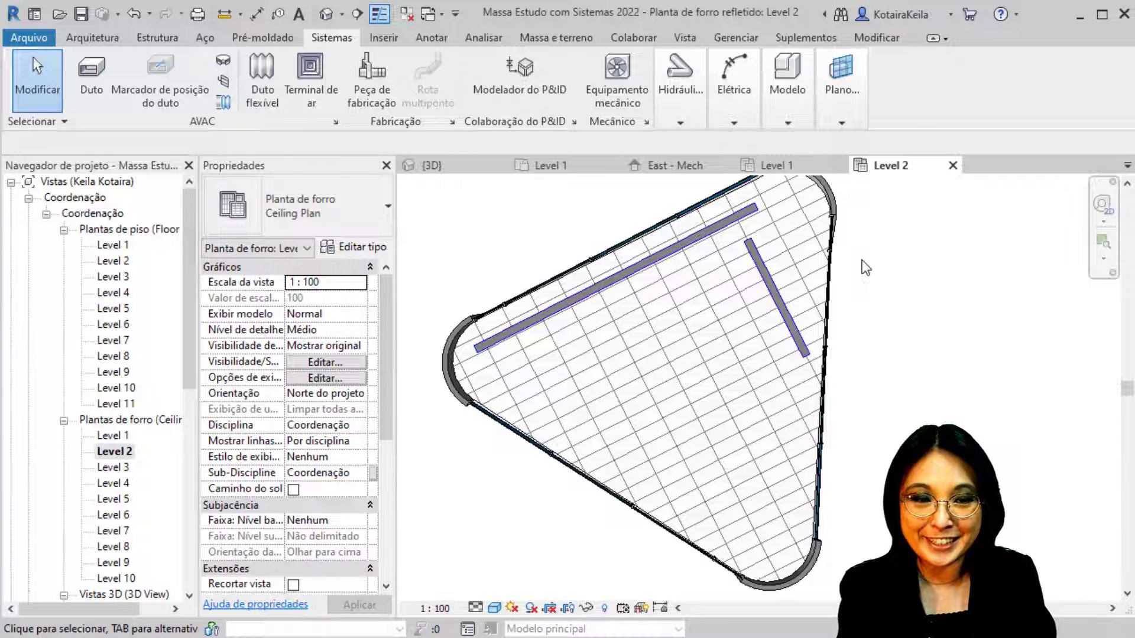
# Align the upper edge of the long duct with the adjacent ceiling grid line beside the upper-left wall.
pyautogui.click(874, 38)
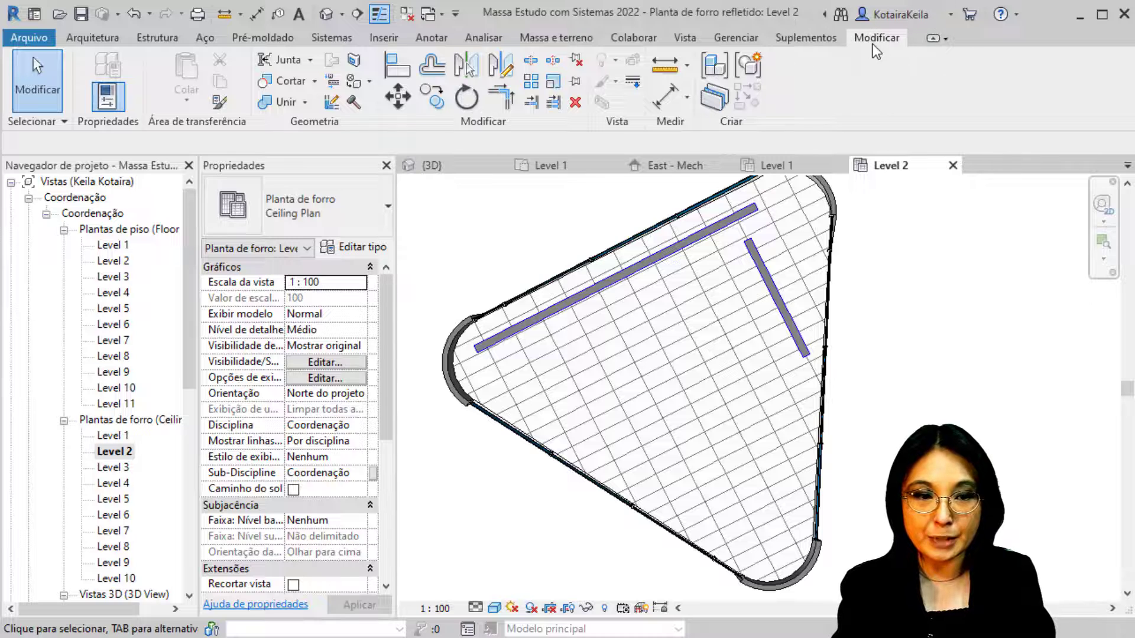
pyautogui.click(405, 68)
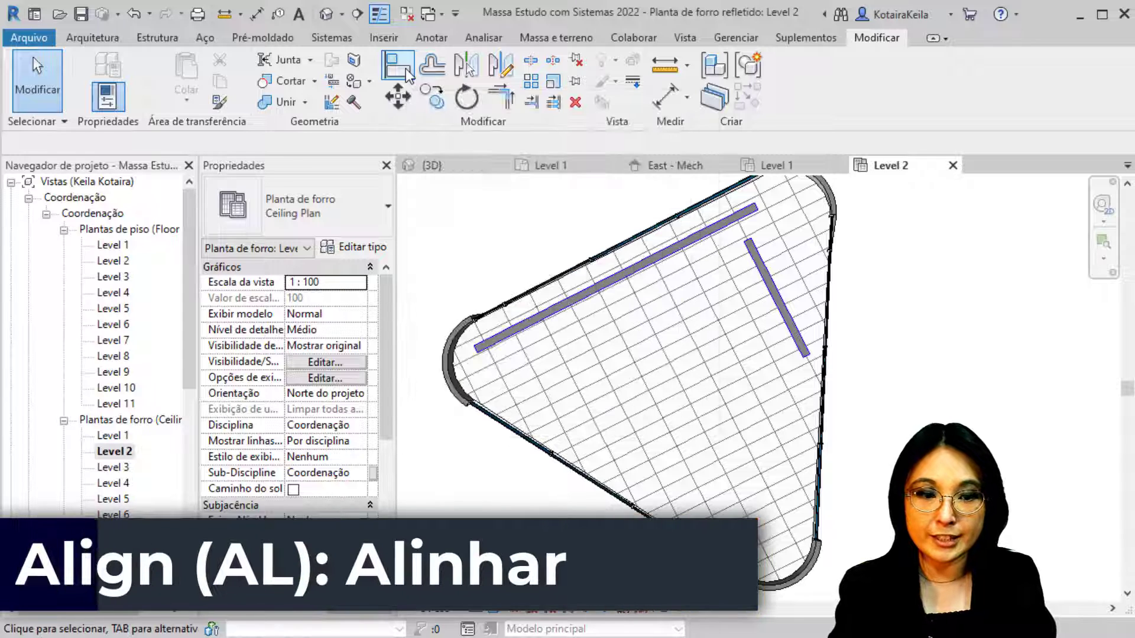
pyautogui.click(785, 199)
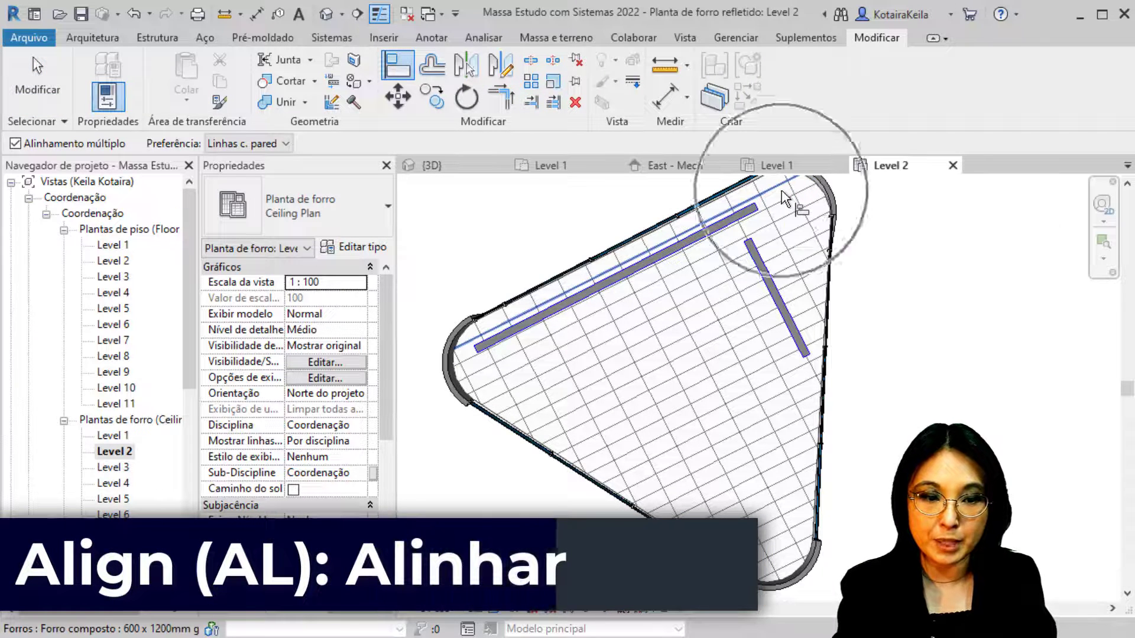
pyautogui.click(748, 213)
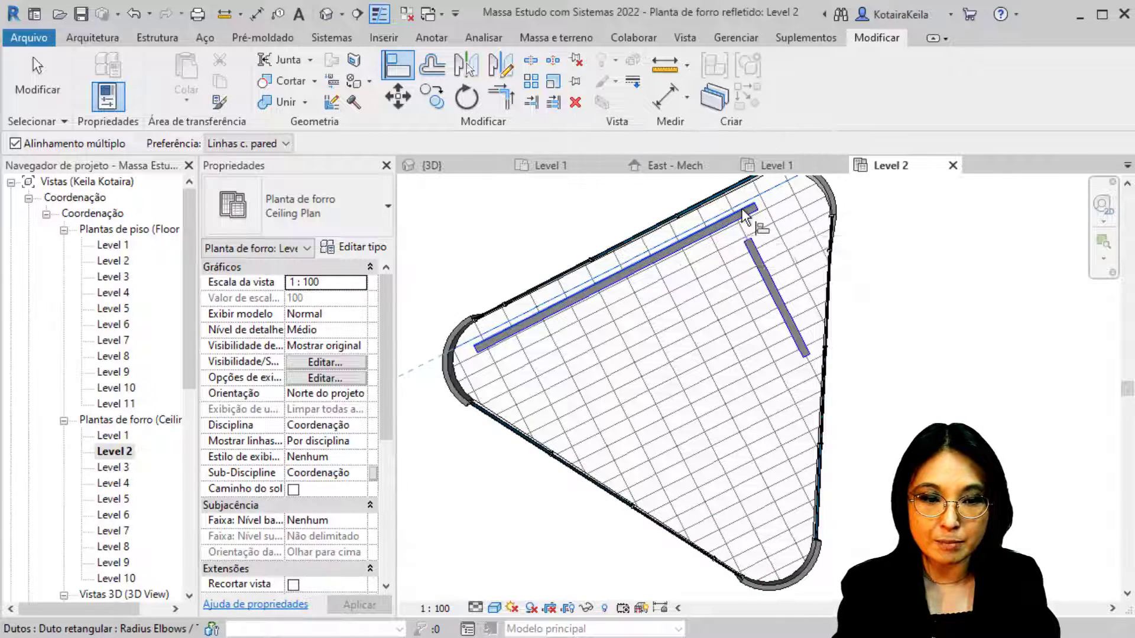
pyautogui.scroll(3, 746, 215)
pyautogui.scroll(-5, 746, 215)
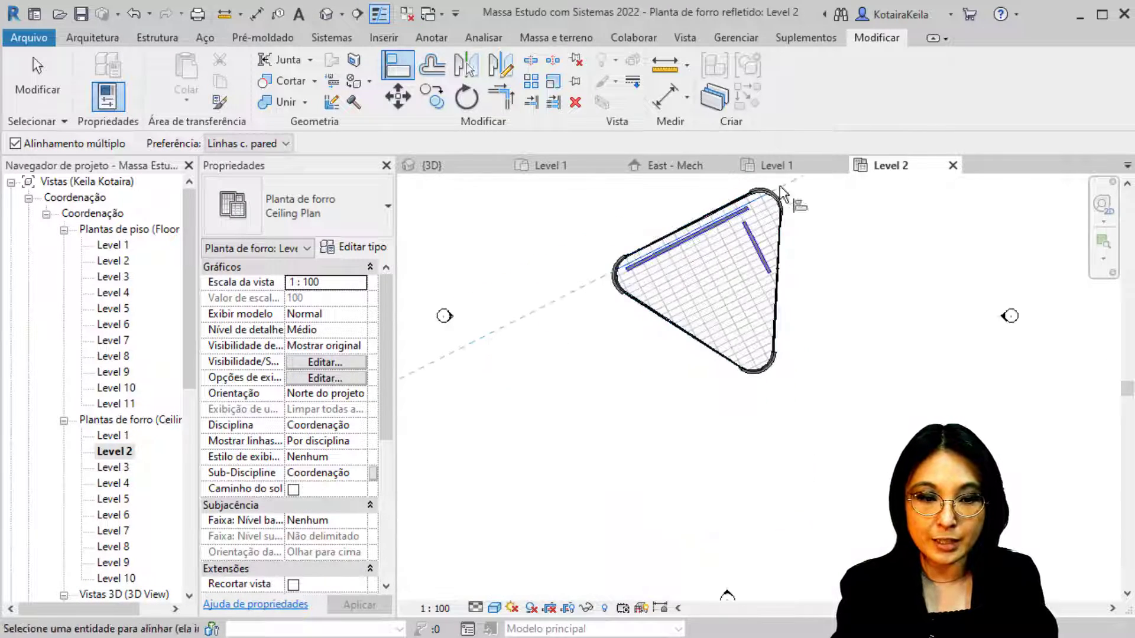
pyautogui.scroll(5, 669, 238)
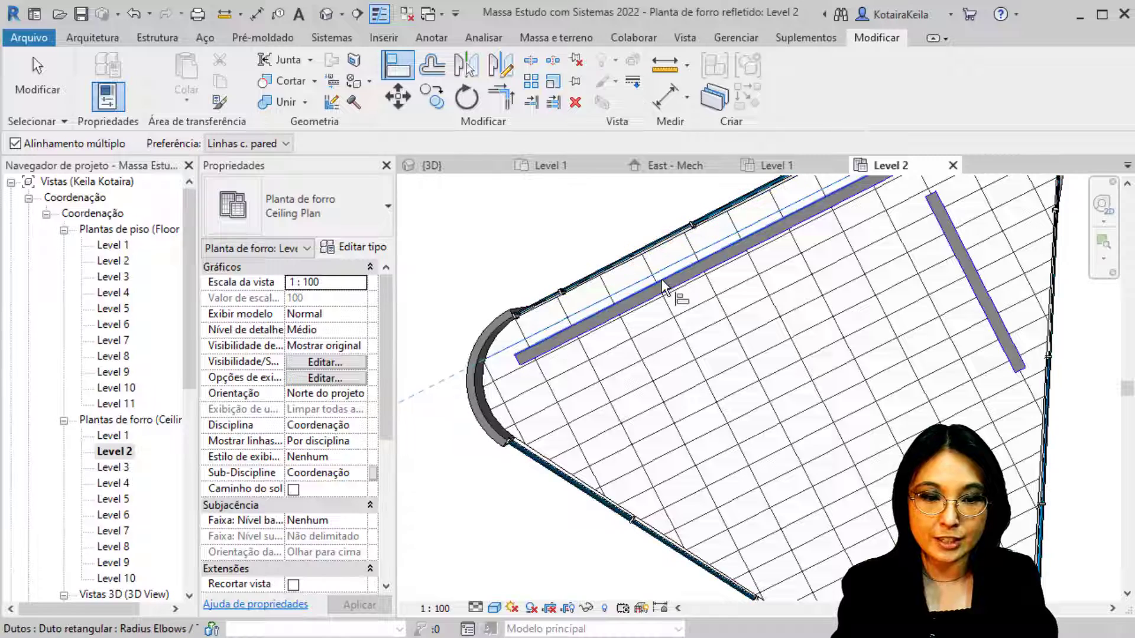
pyautogui.click(663, 287)
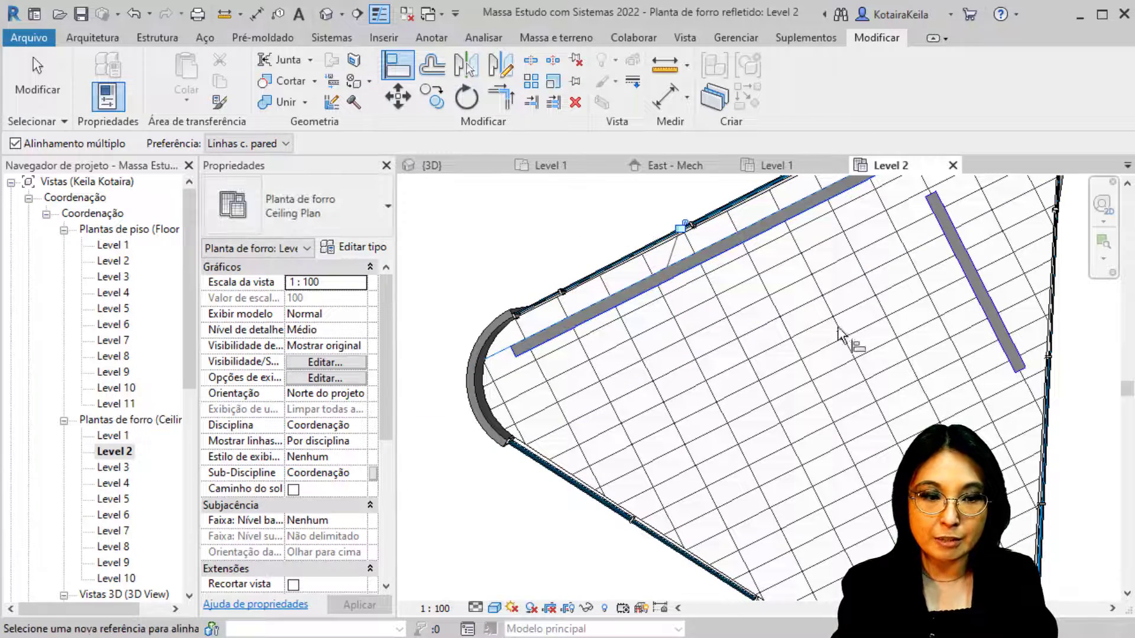
# Turn off multiple alignment and align the short duct's edge with the nearest perpendicular ceiling grid line.
pyautogui.moveTo(829, 344); pyautogui.dragTo(653, 391, button='middle')
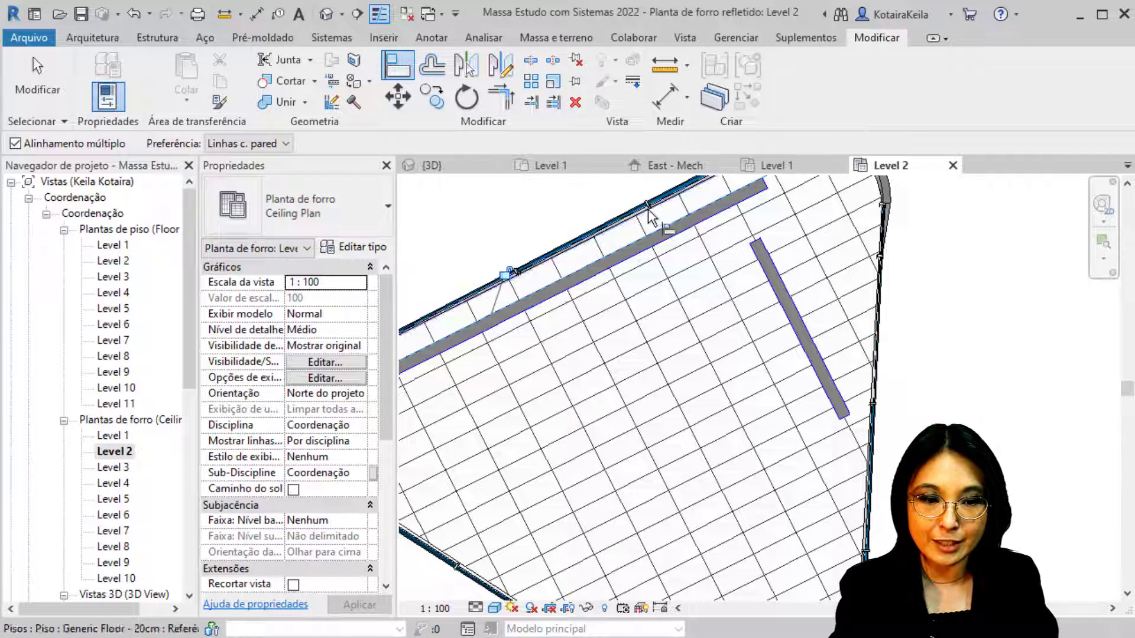
pyautogui.scroll(-5, 697, 250)
pyautogui.scroll(5, 647, 277)
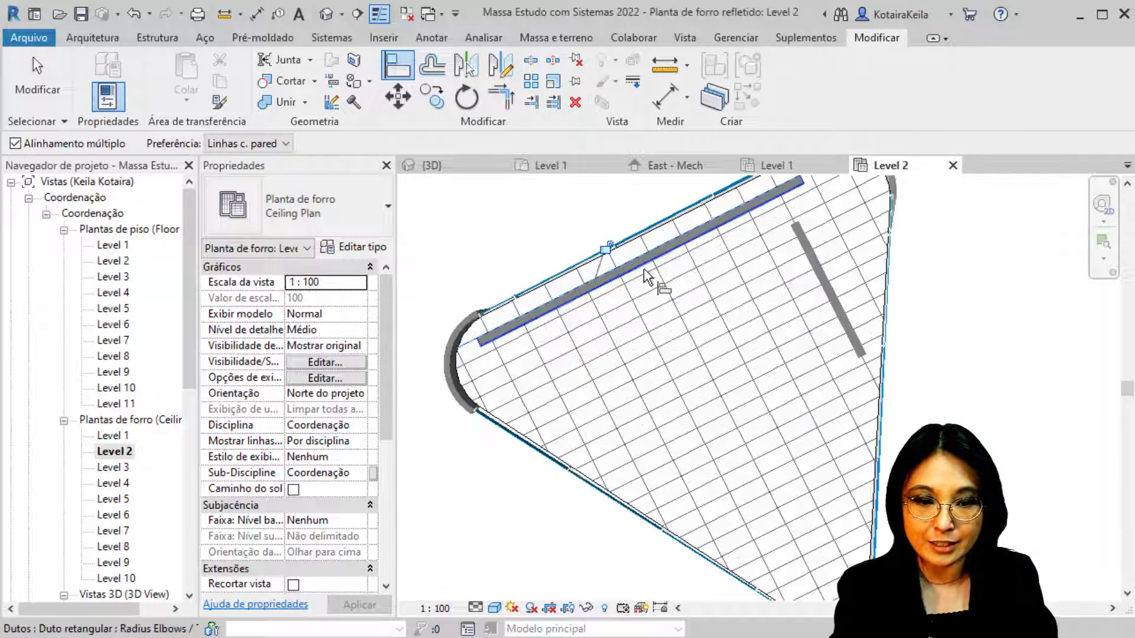
pyautogui.click(647, 277)
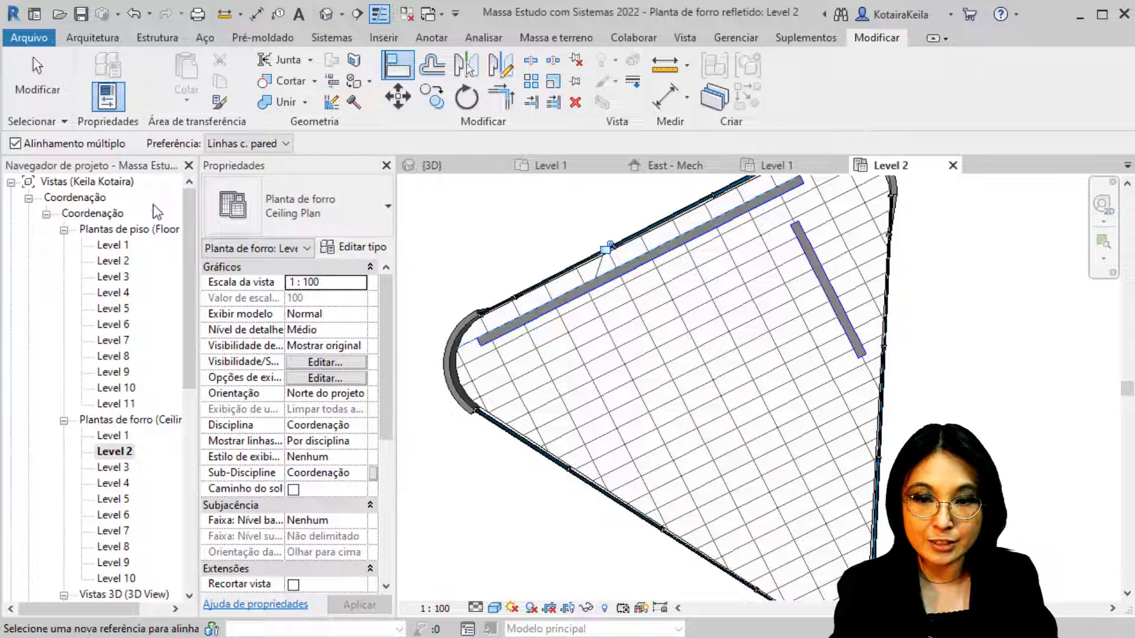
pyautogui.click(77, 144)
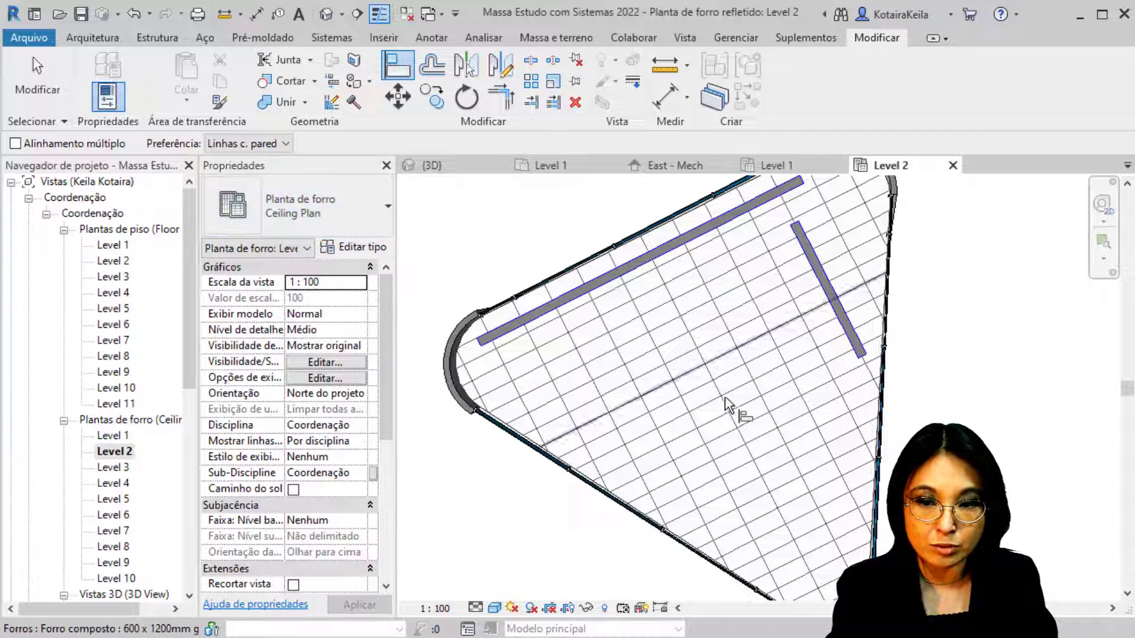
pyautogui.click(791, 211)
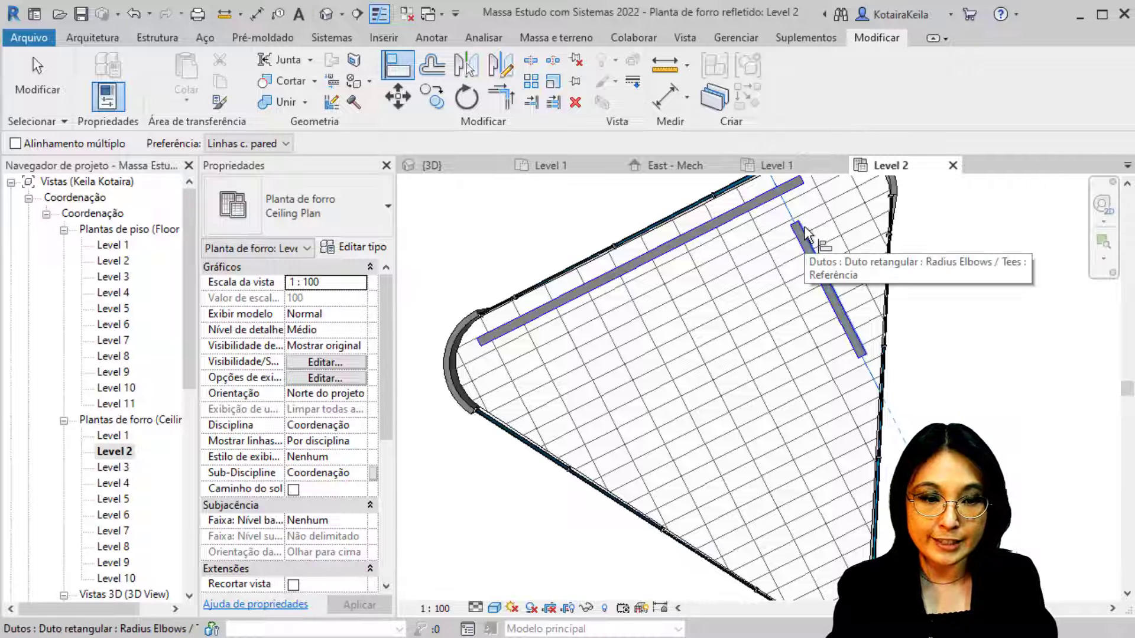
pyautogui.click(805, 230)
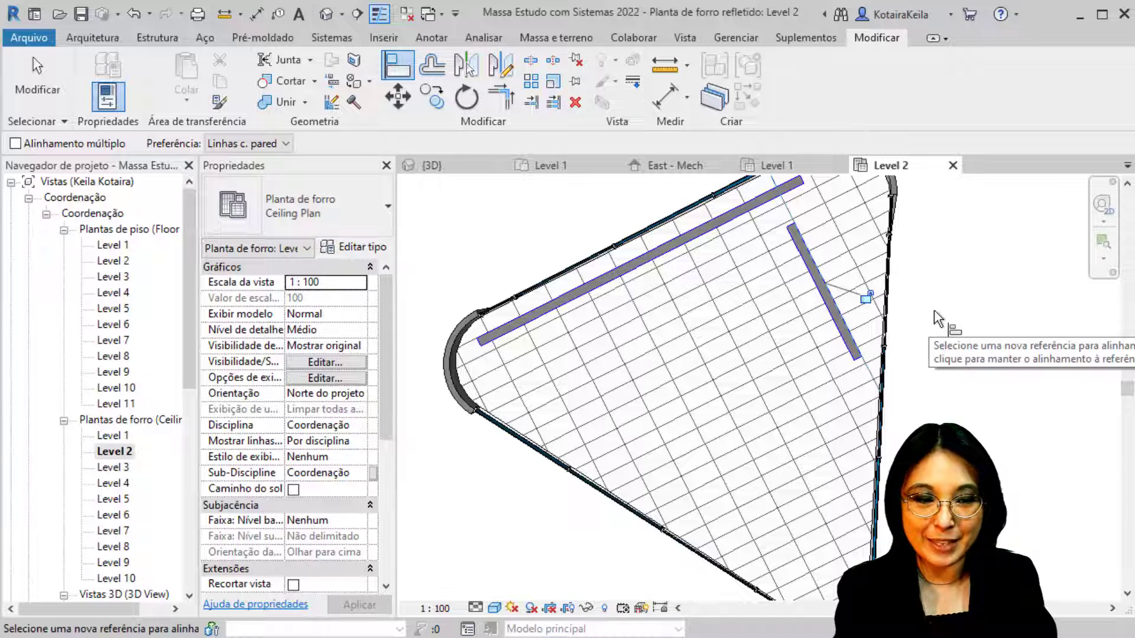
pyautogui.press('Escape')
pyautogui.press('Escape')
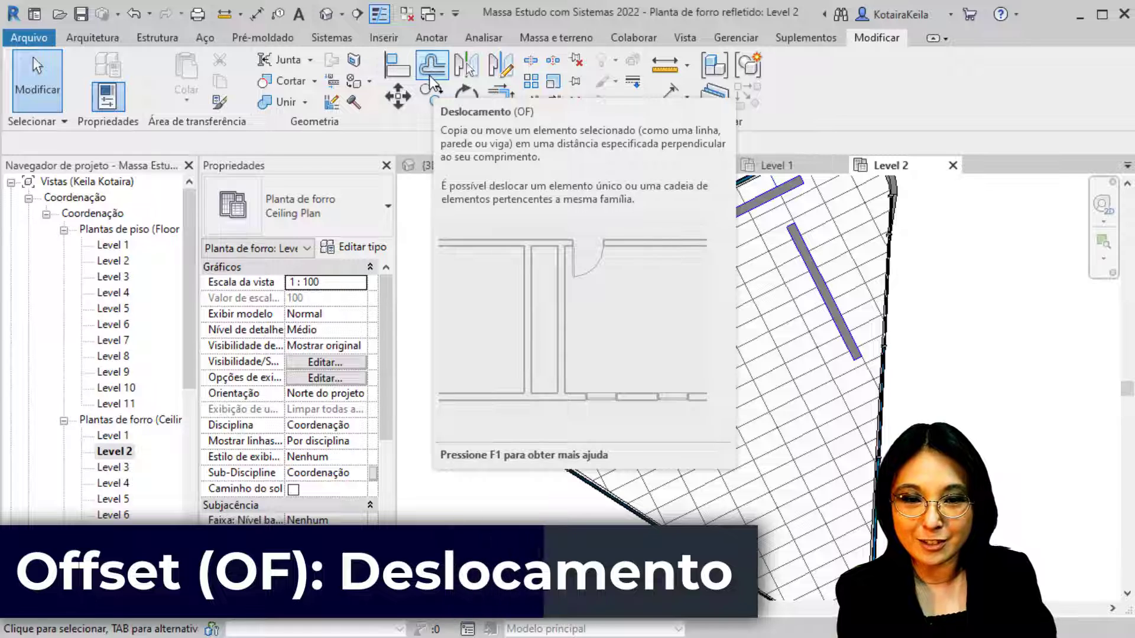
# Offset a copy of the short duct by 1.2 m toward the interior of the building.
pyautogui.click(429, 76)
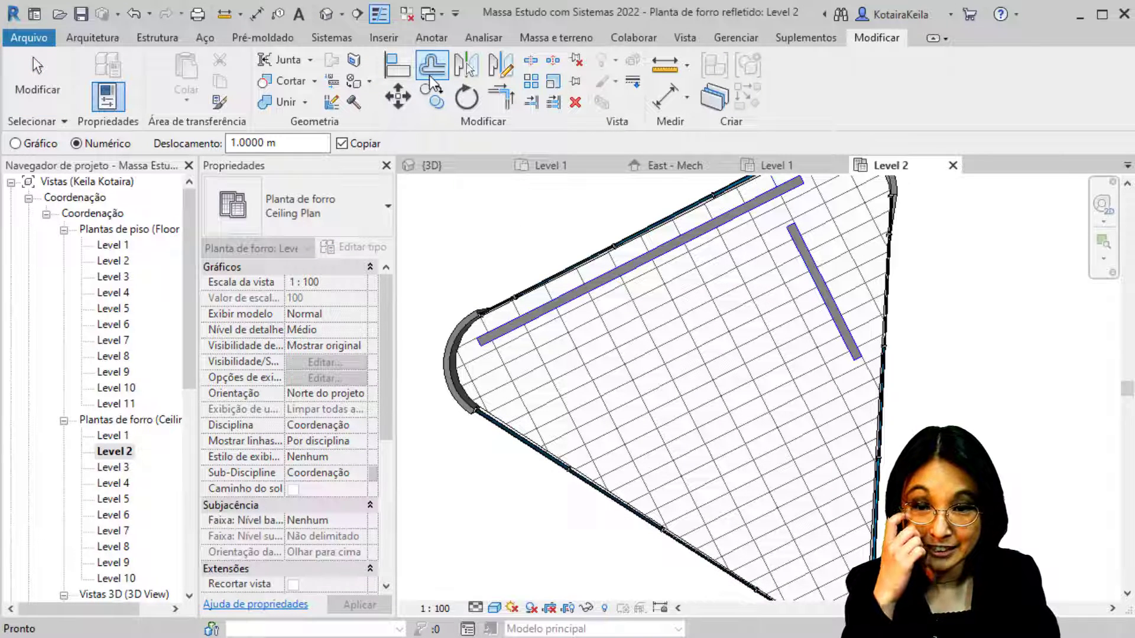
pyautogui.click(269, 143)
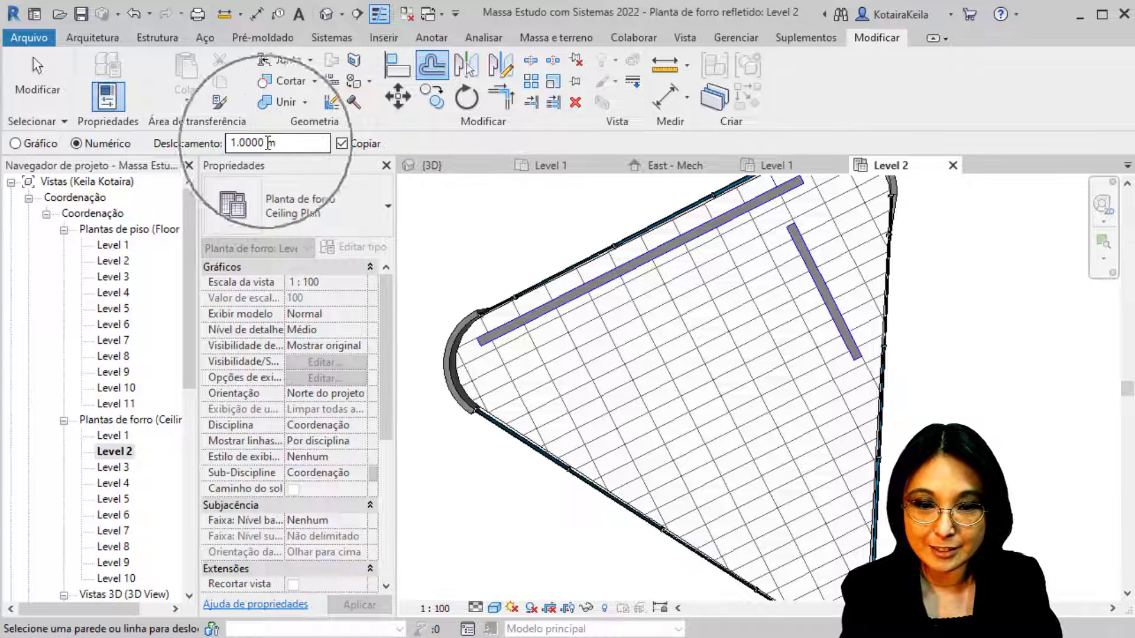
pyautogui.press('ctrl')
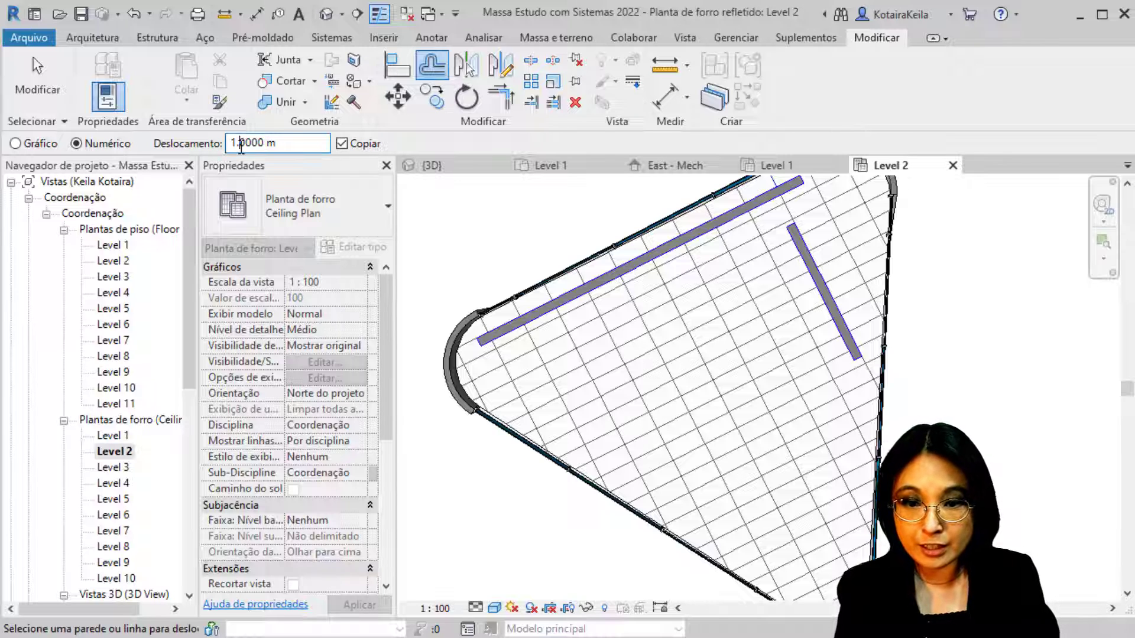
pyautogui.press('ctrl')
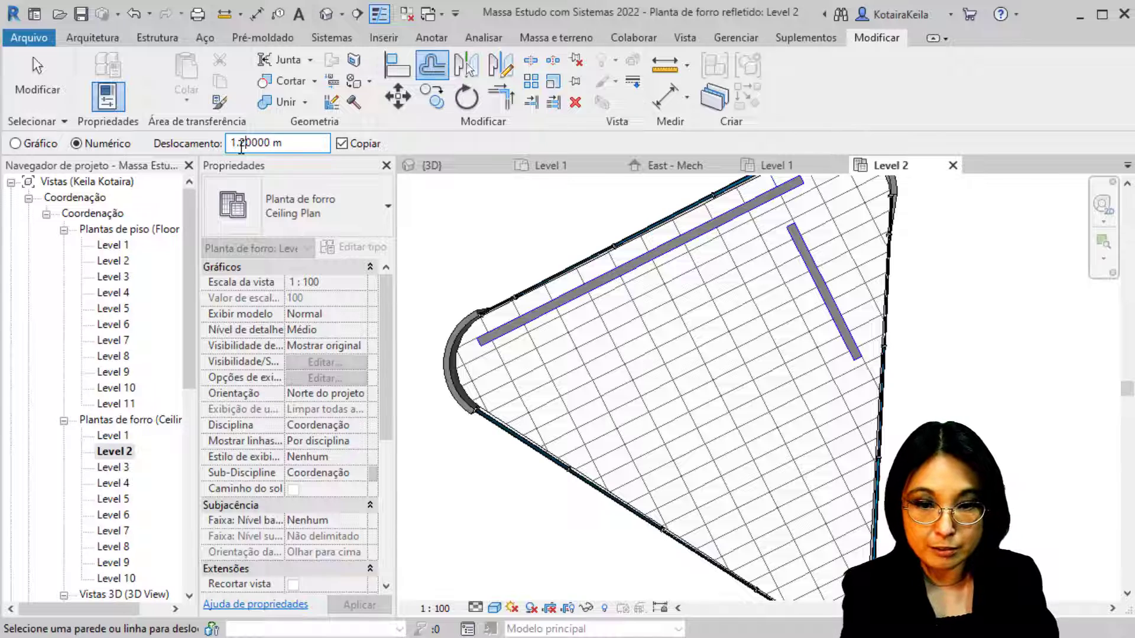
pyautogui.press('ctrl')
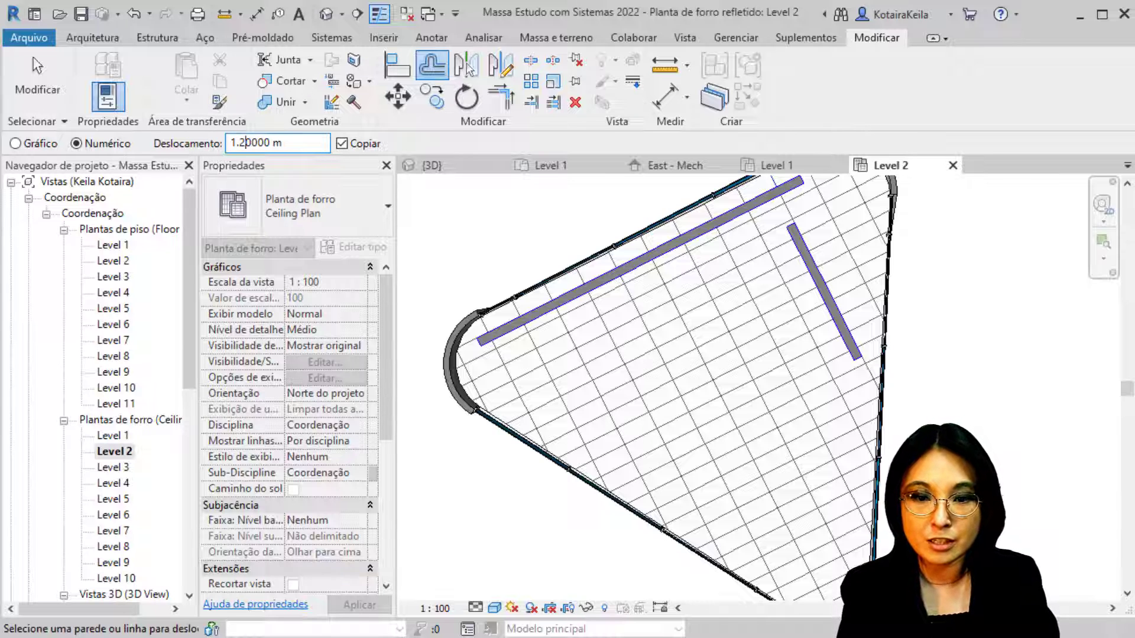
pyautogui.press('ctrl')
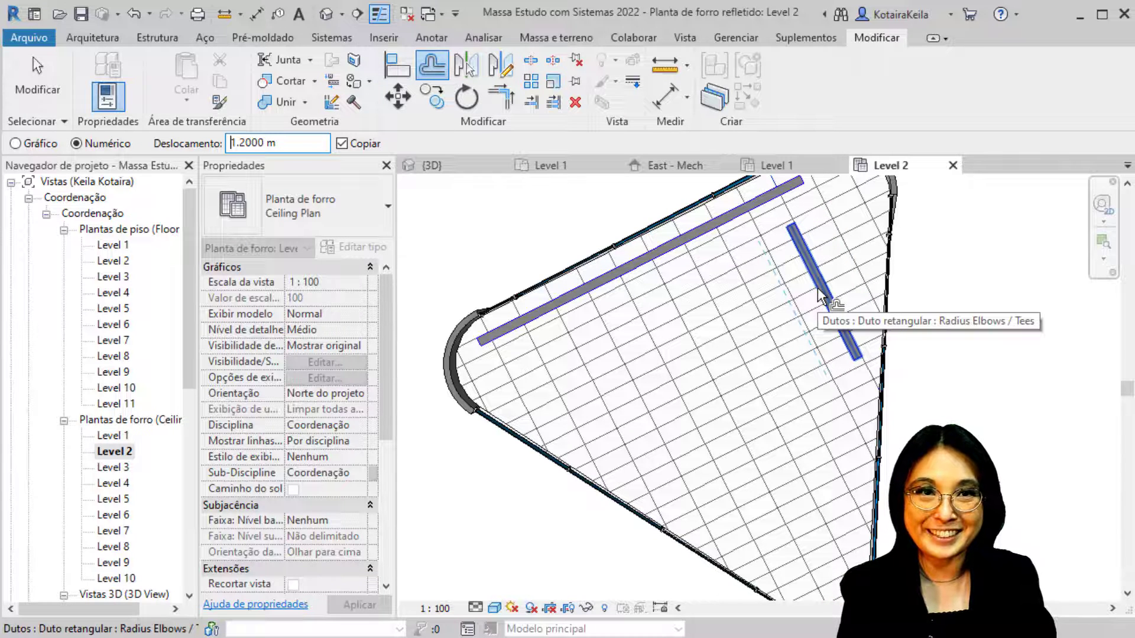
pyautogui.scroll(3, 822, 295)
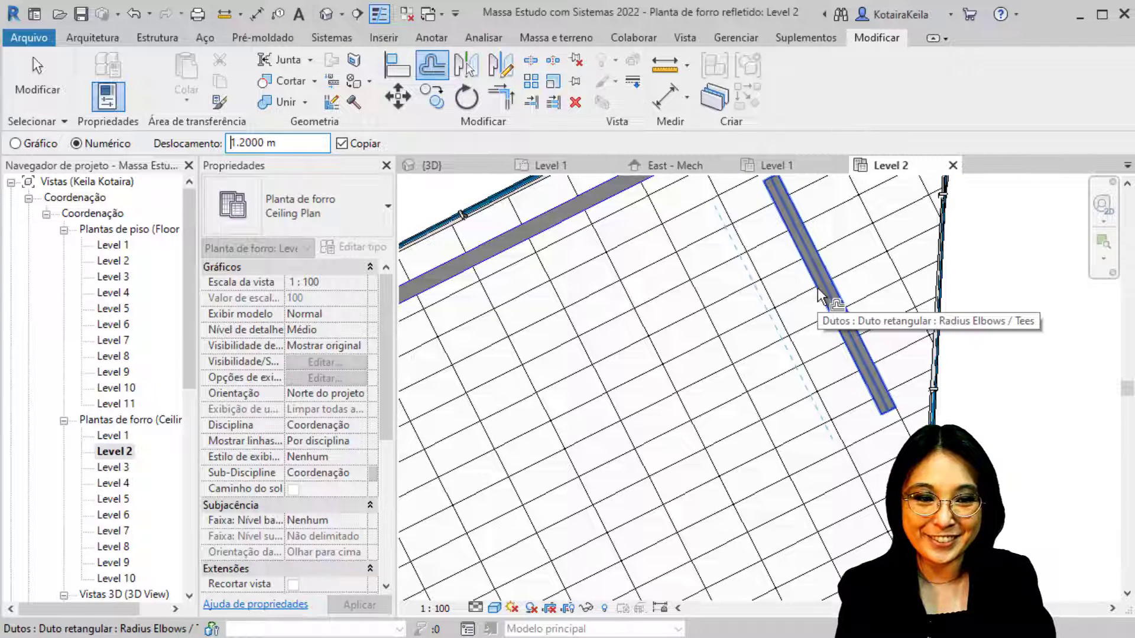
pyautogui.click(818, 295)
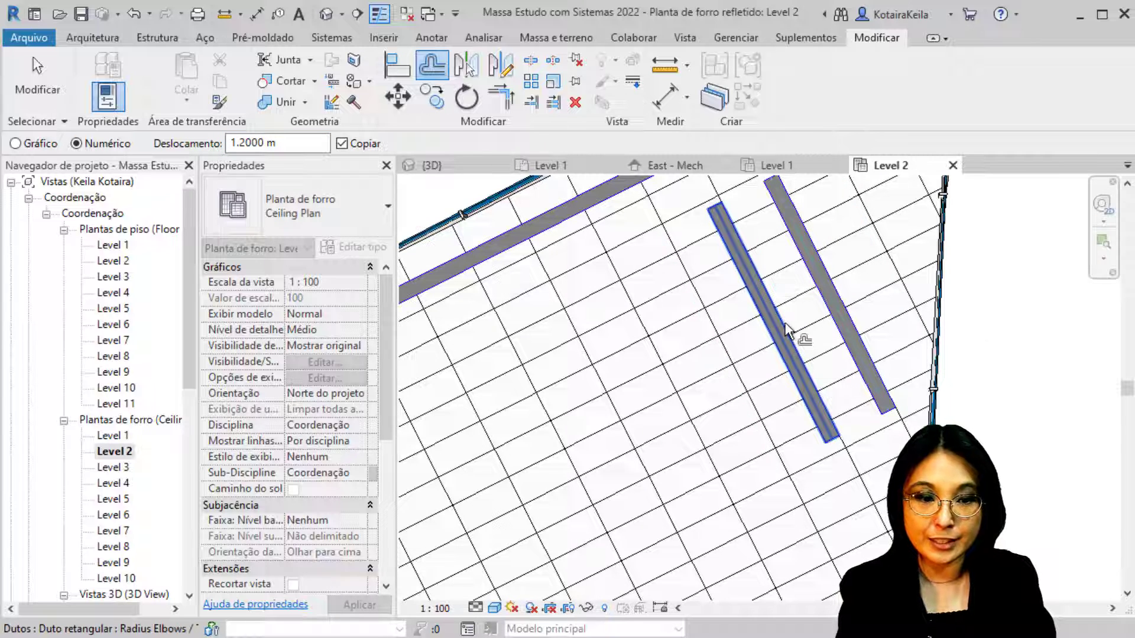
pyautogui.press('ctrl')
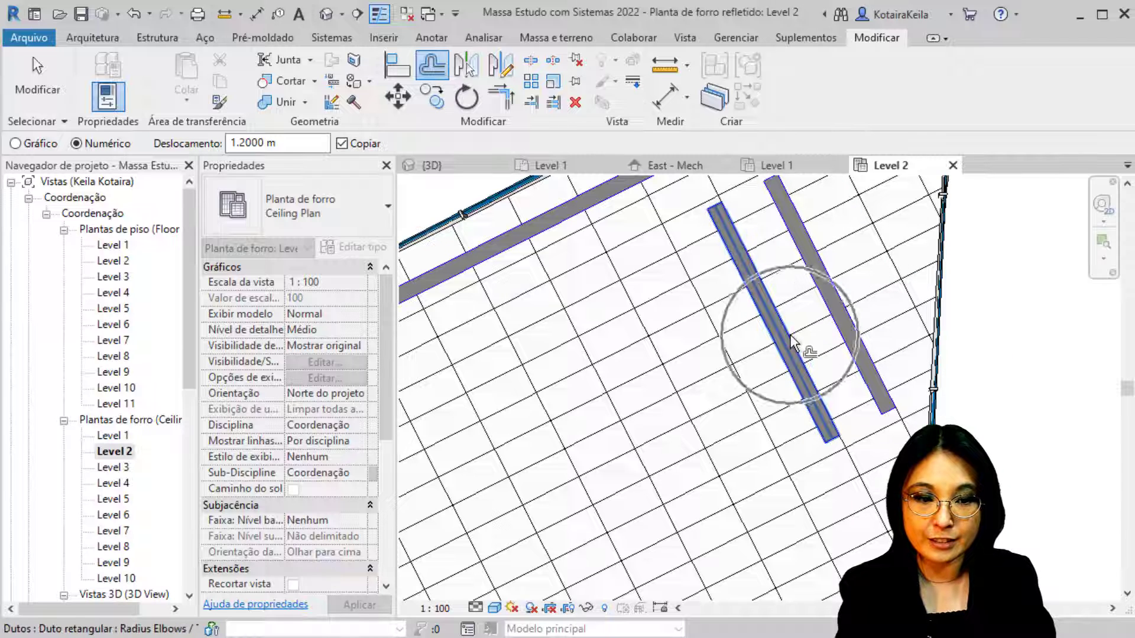
pyautogui.press('ctrl')
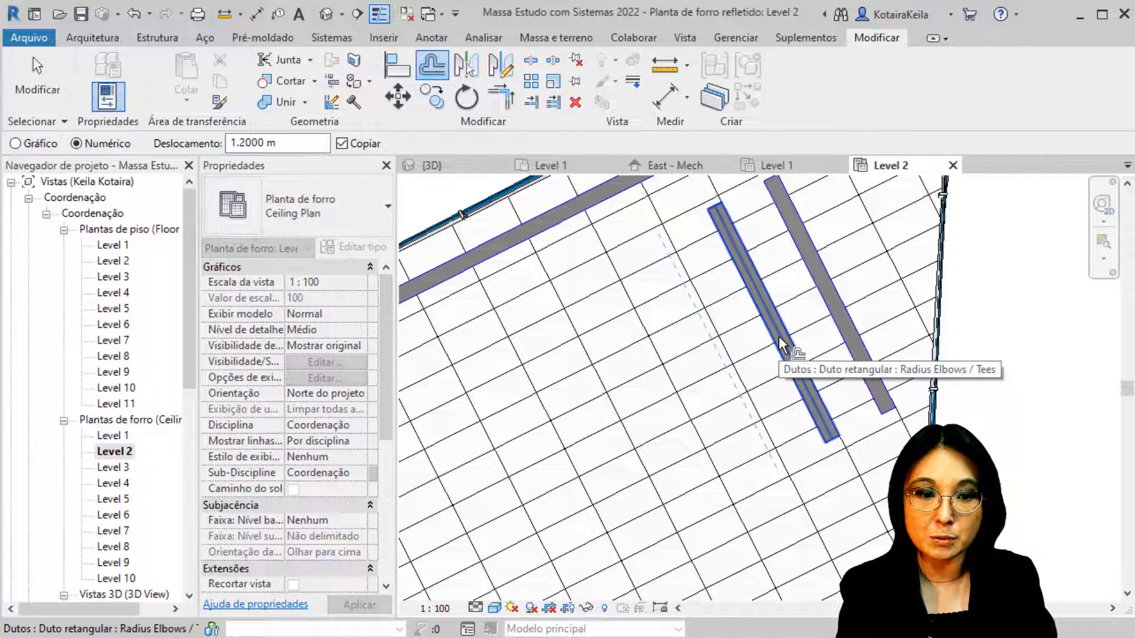
# Offset four more copies of the short duct at successive 1.2 m spacings toward the narrow rounded end beyond the long duct's lower end.
pyautogui.click(780, 343)
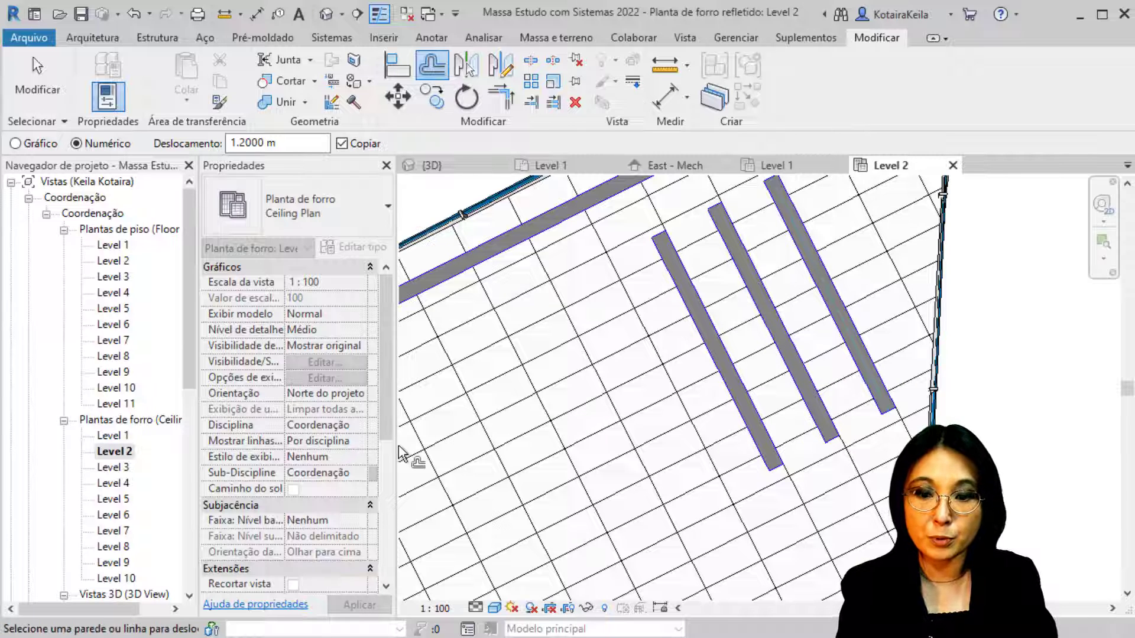
pyautogui.click(730, 402)
pyautogui.click(677, 421)
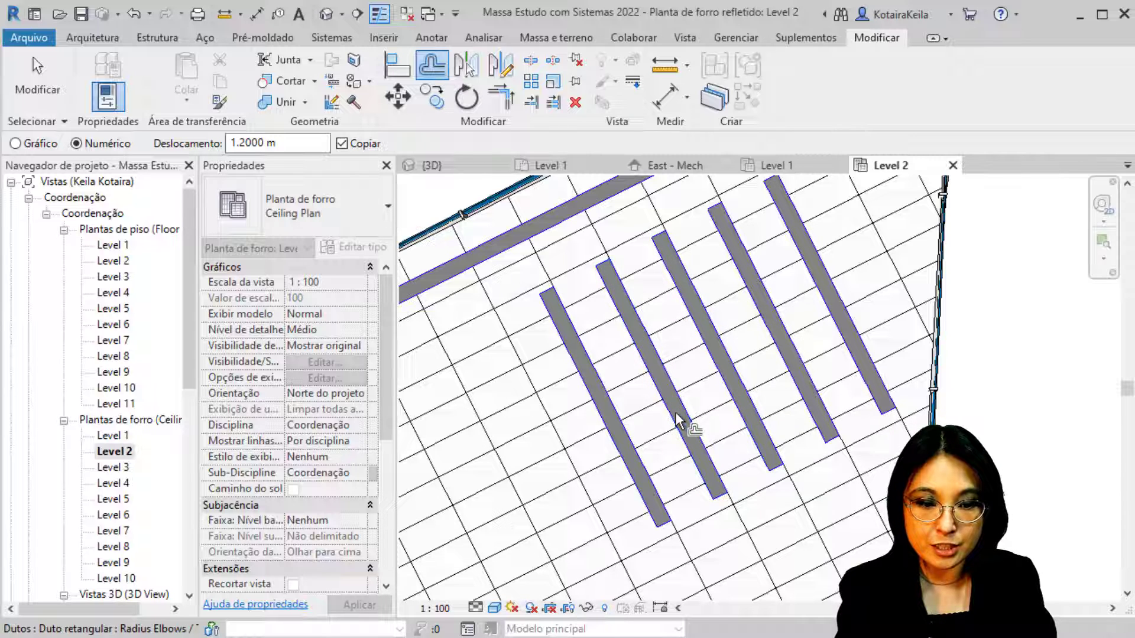
pyautogui.scroll(-2, 786, 307)
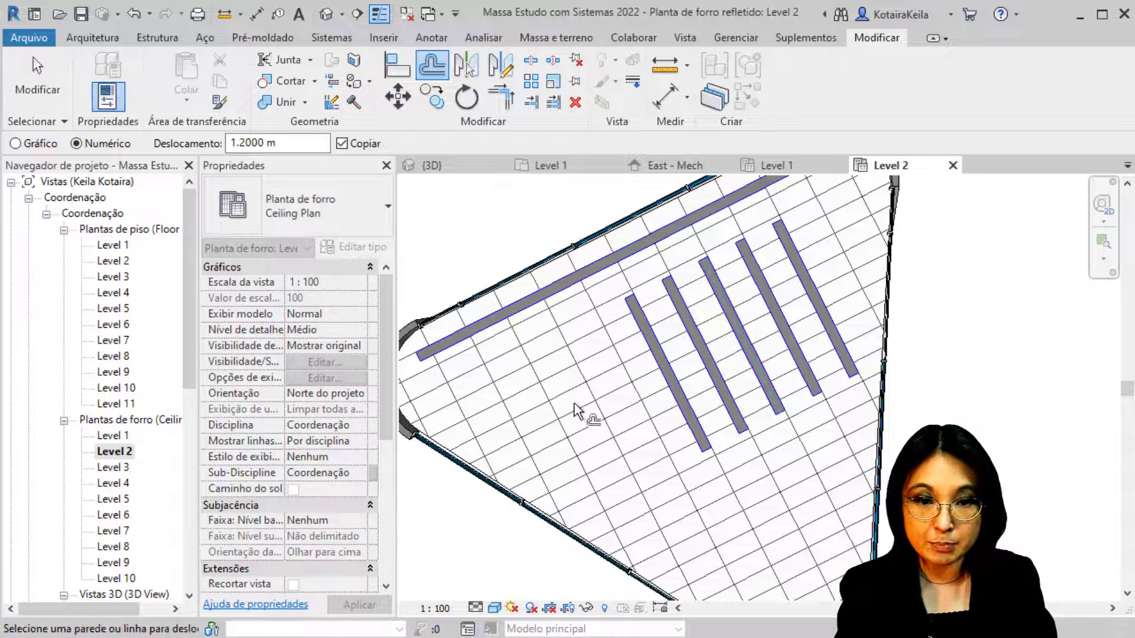
pyautogui.click(674, 405)
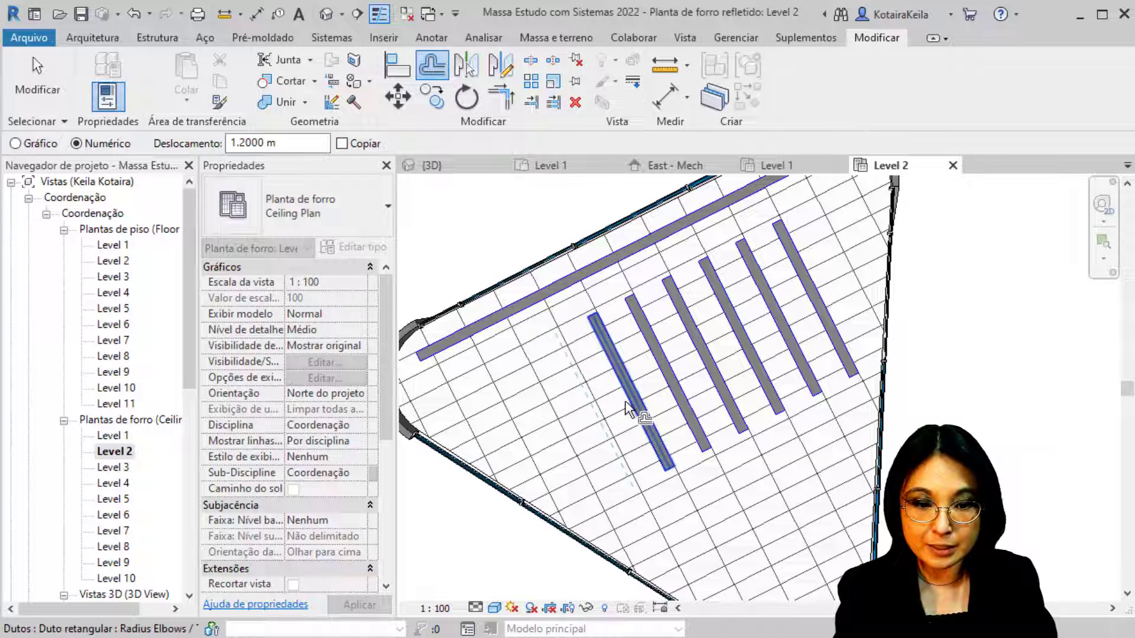
# Offset the last short duct twice by 1.2 m away from the others without copying it, and end the Offset command.
pyautogui.scroll(3, 621, 412)
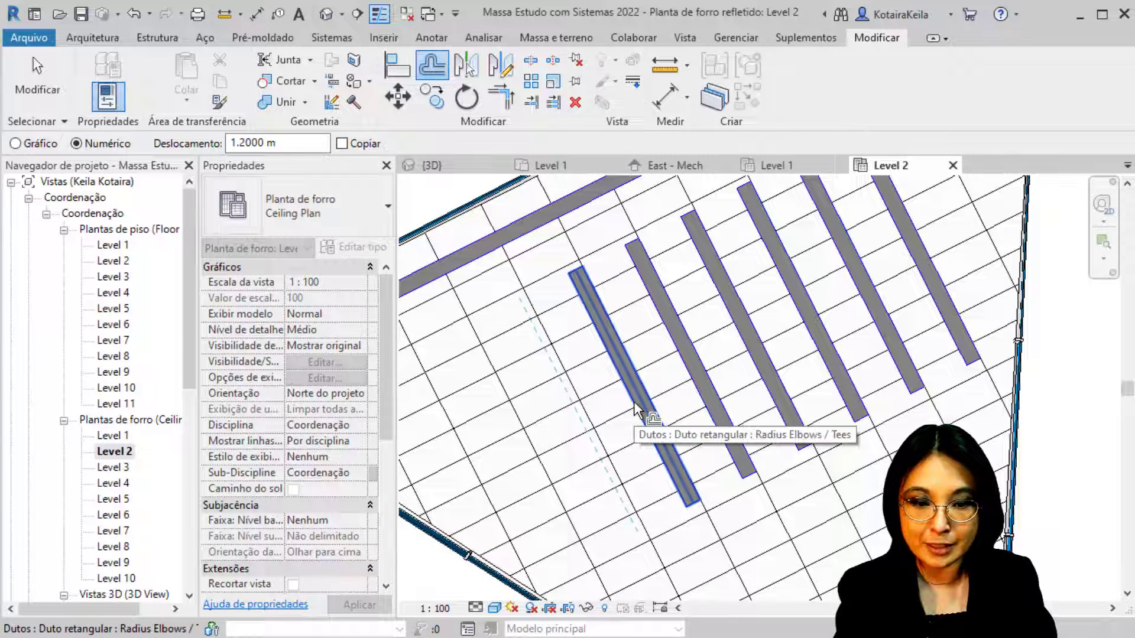
pyautogui.click(637, 409)
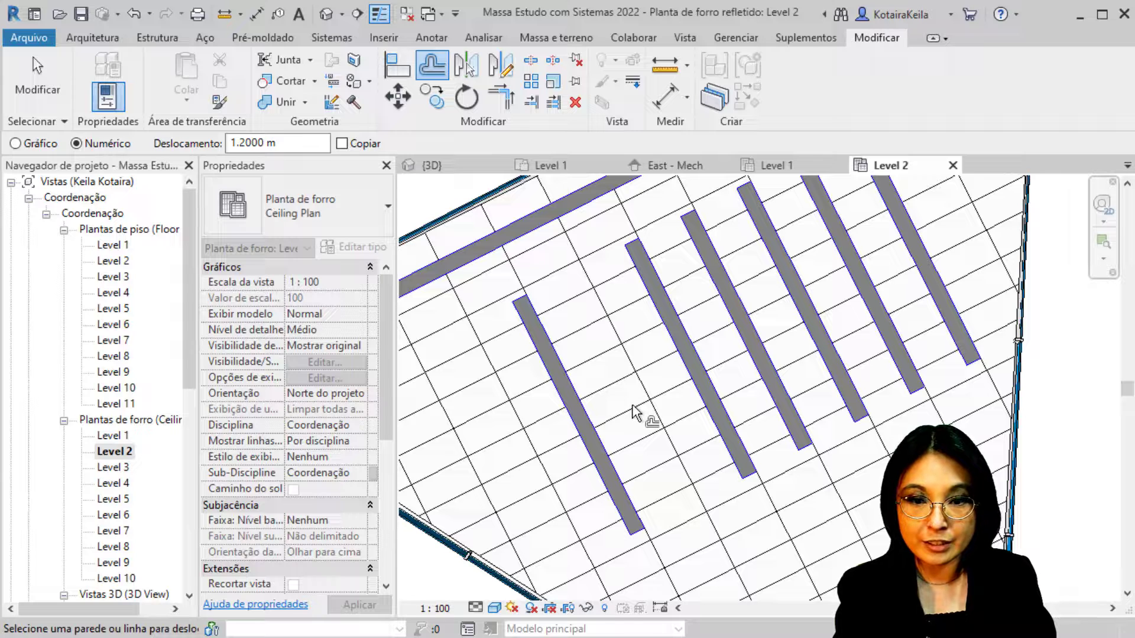
pyautogui.click(565, 408)
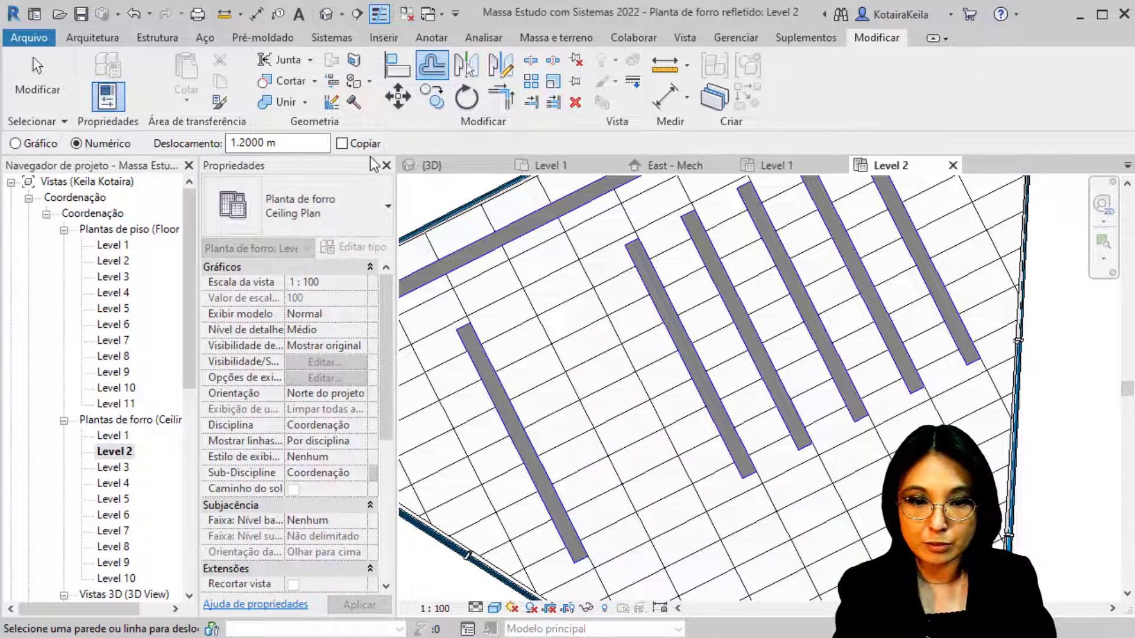
pyautogui.scroll(-3, 560, 466)
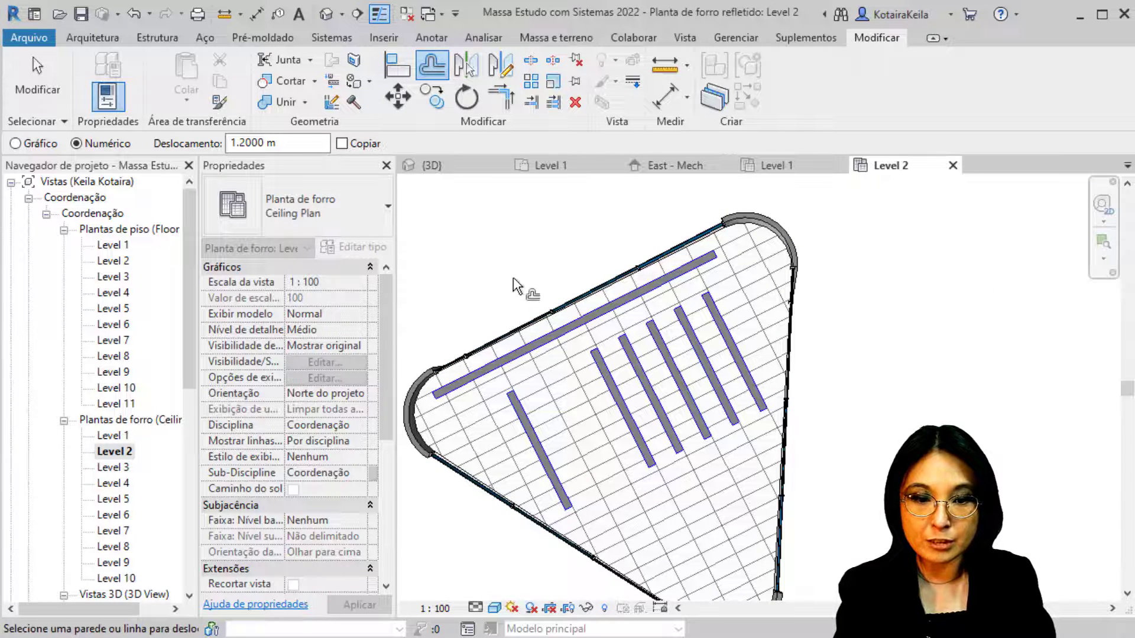
pyautogui.press('Escape')
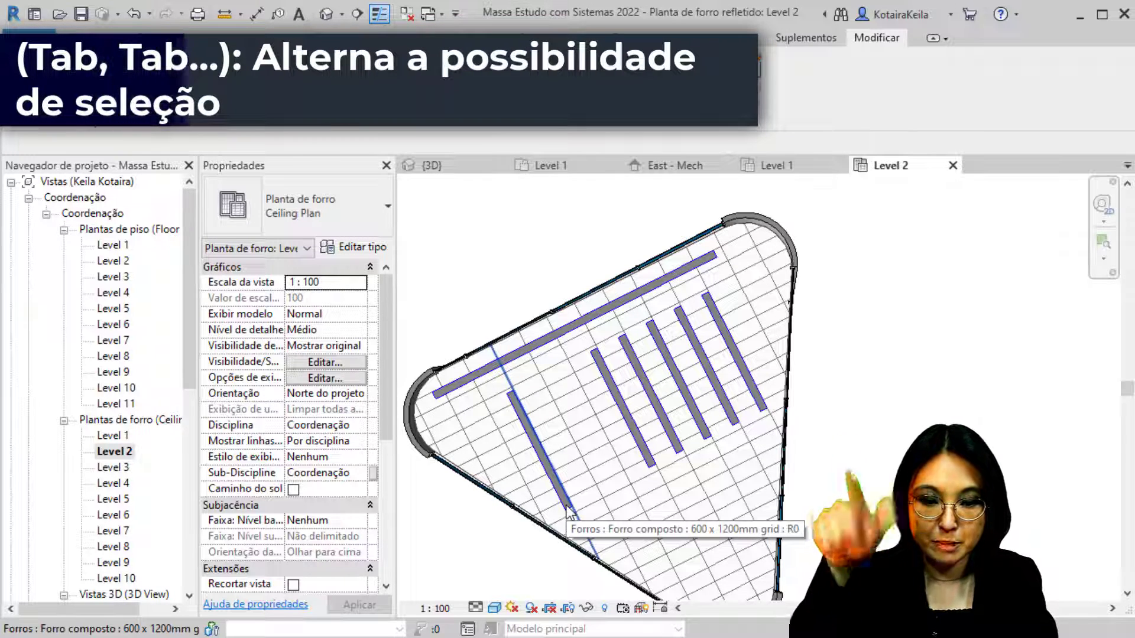
# Cycle through the overlapping elements at the isolated duct's lower end and select the duct.
pyautogui.press('Tab')
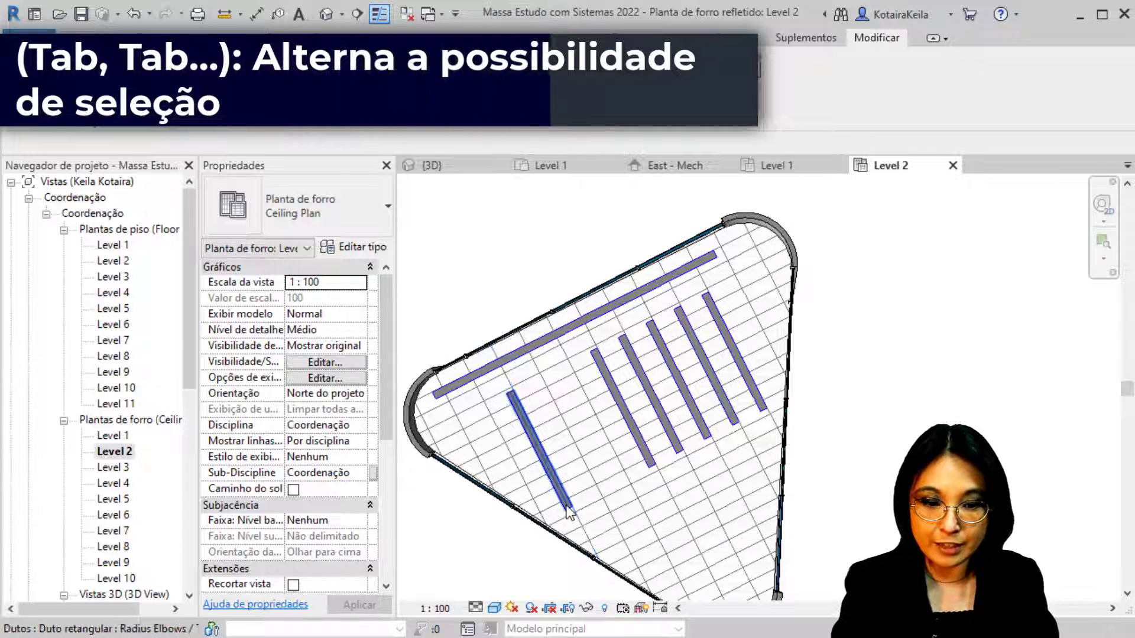
pyautogui.click(566, 510)
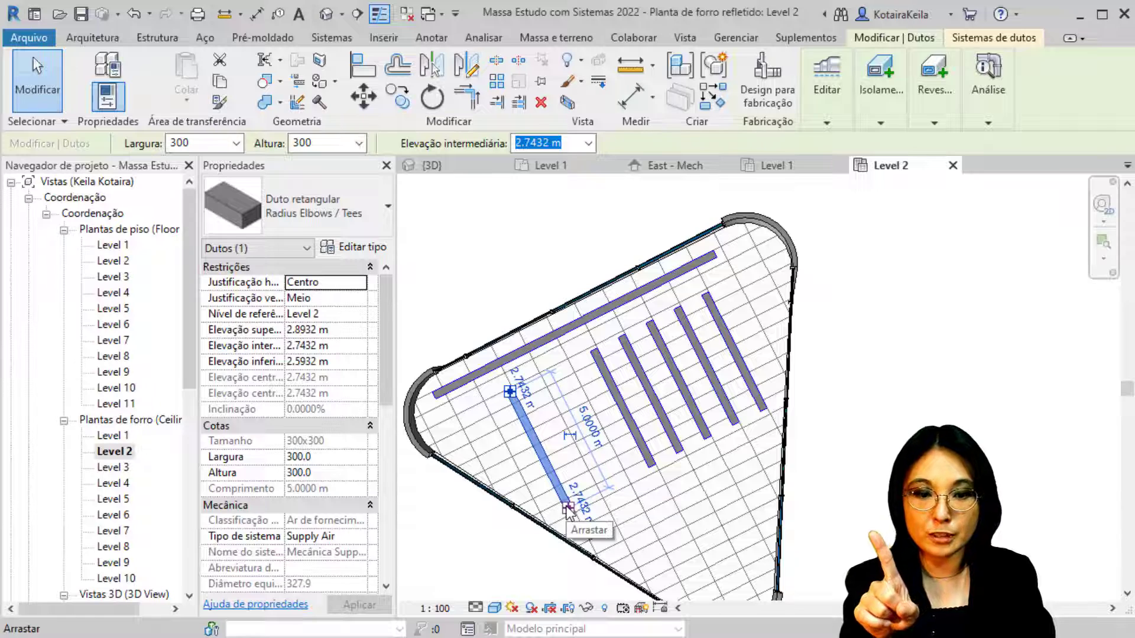
pyautogui.press('Escape')
pyautogui.scroll(5, 570, 514)
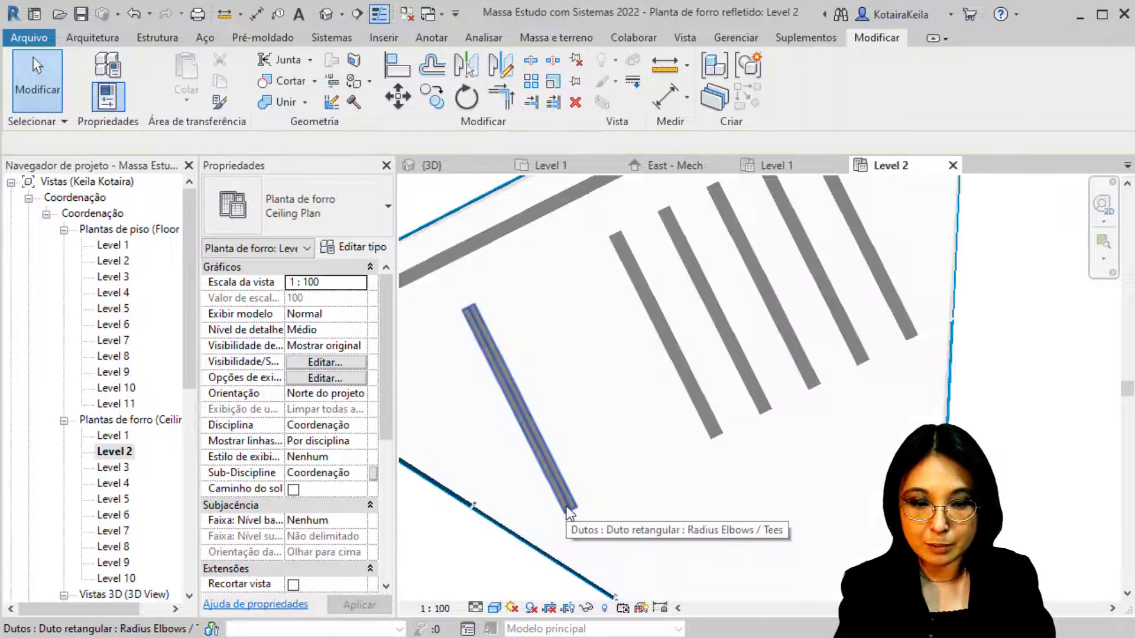
pyautogui.press('Tab')
pyautogui.press('Tab')
pyautogui.press('Tab')
pyautogui.press('Tab')
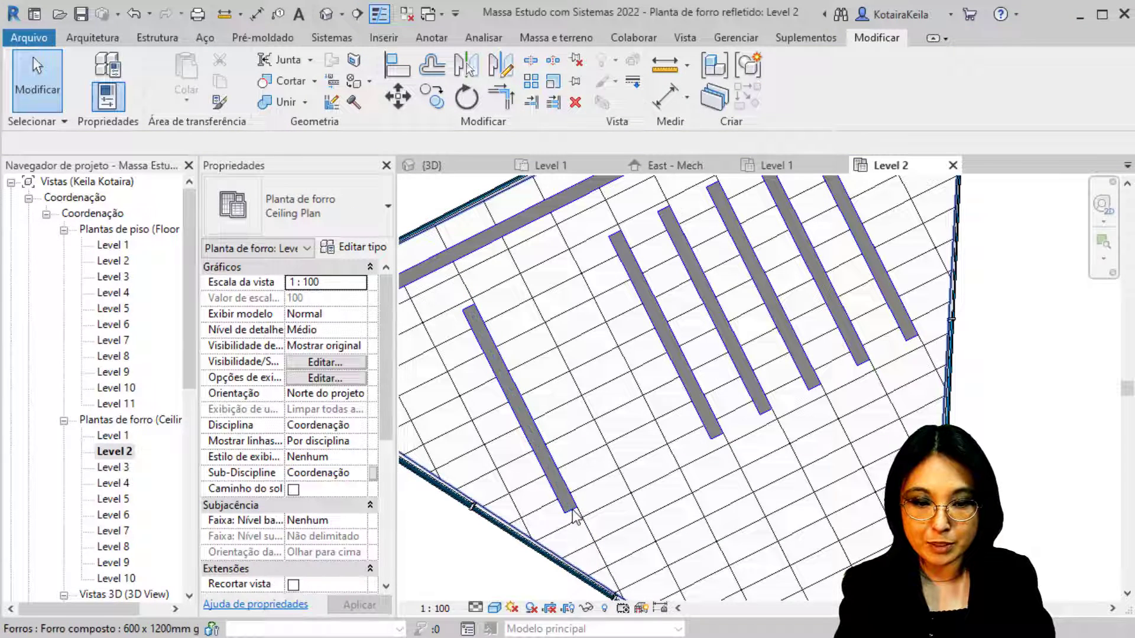
pyautogui.press('Tab')
pyautogui.press('Tab')
pyautogui.press('Tab')
pyautogui.press('Tab')
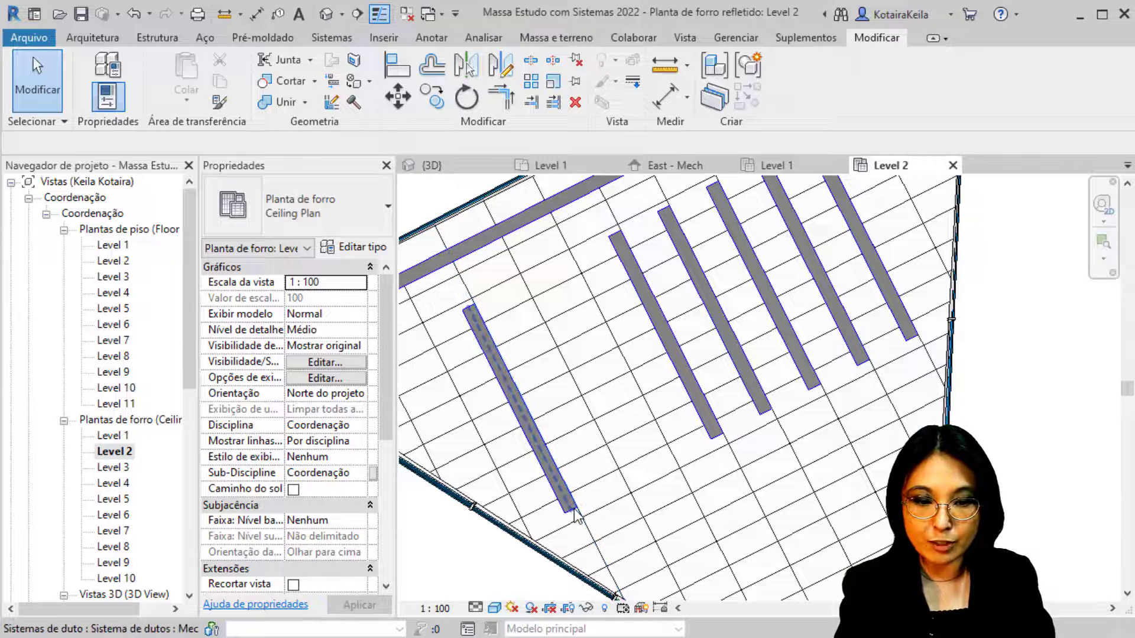
pyautogui.press('Tab')
pyautogui.press('Tab')
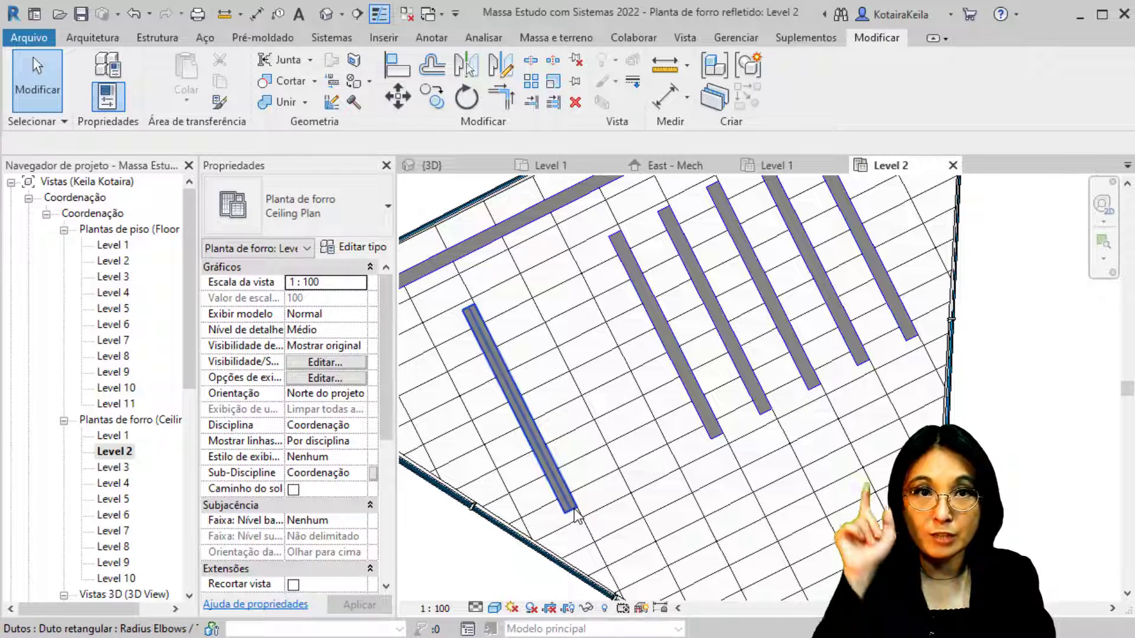
pyautogui.click(576, 516)
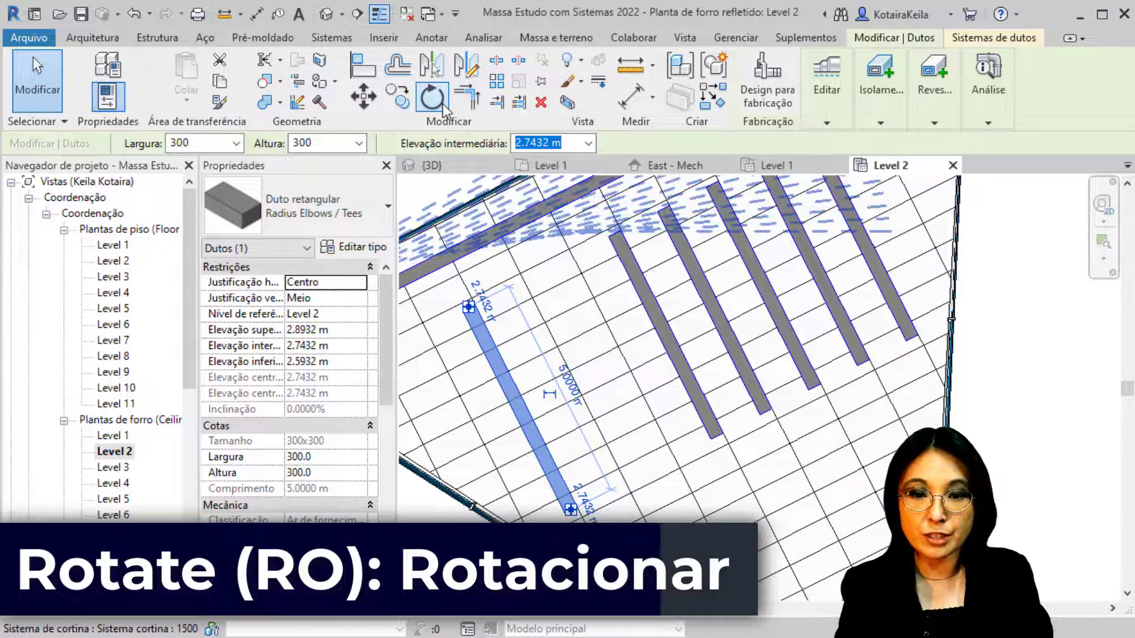
# Rotate the isolated duct 45 degrees clockwise about its midpoint, using its own axis as the starting ray.
pyautogui.click(432, 98)
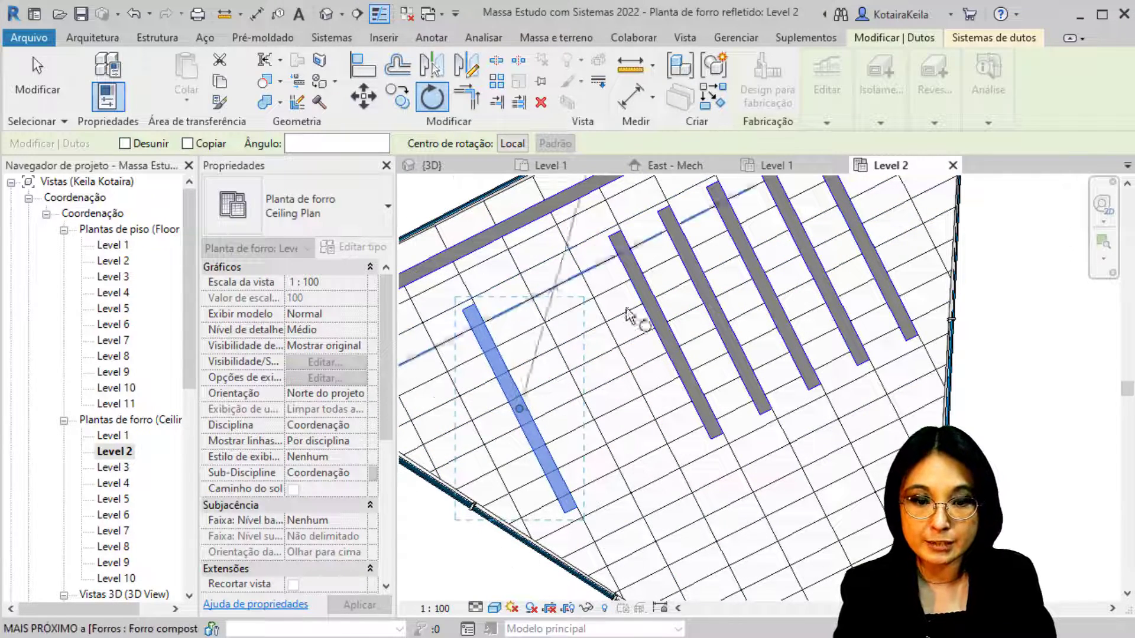
pyautogui.scroll(-2, 631, 320)
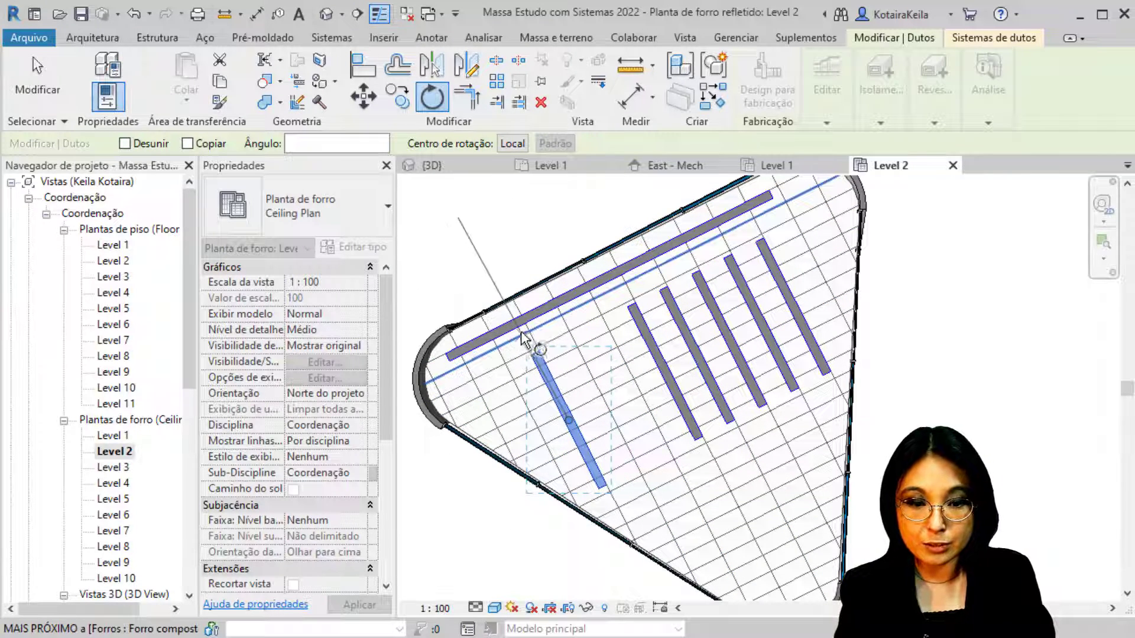
pyautogui.scroll(4, 523, 334)
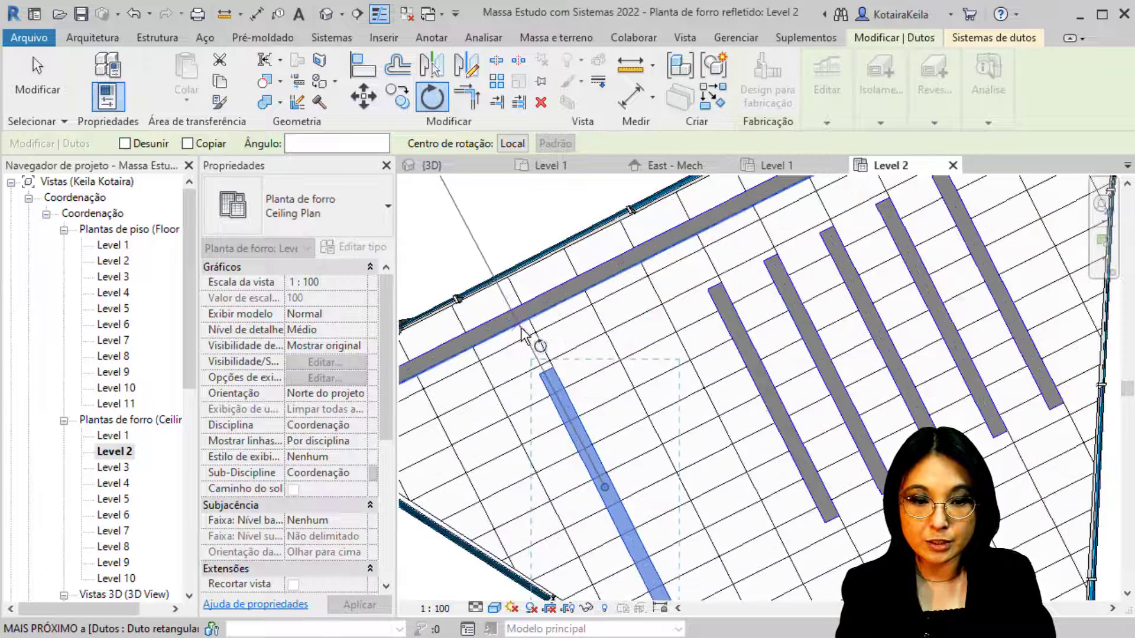
pyautogui.click(539, 325)
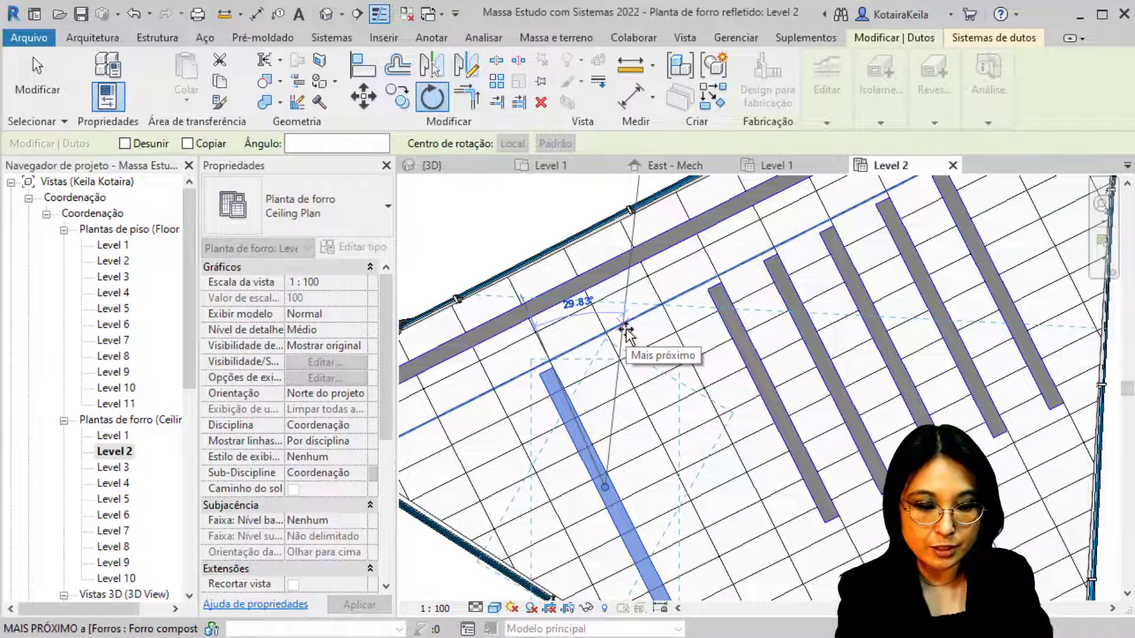
pyautogui.write('45')
pyautogui.press('Return')
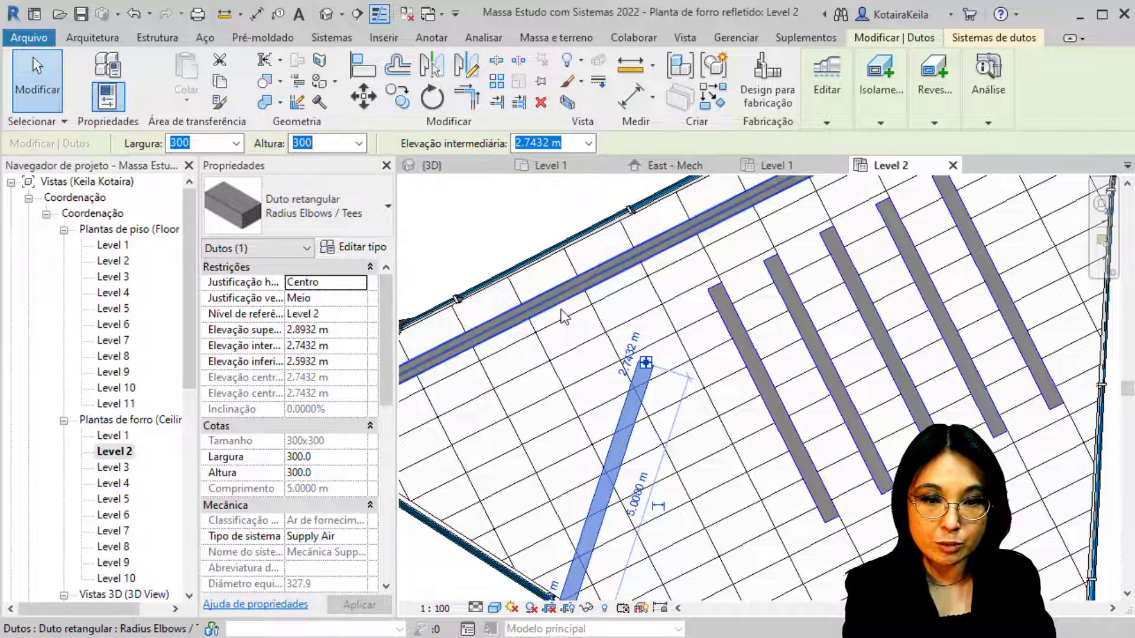
# Rotate the isolated duct back 45 degrees counterclockwise to its direction perpendicular to the long duct.
pyautogui.click(432, 98)
pyautogui.click(677, 282)
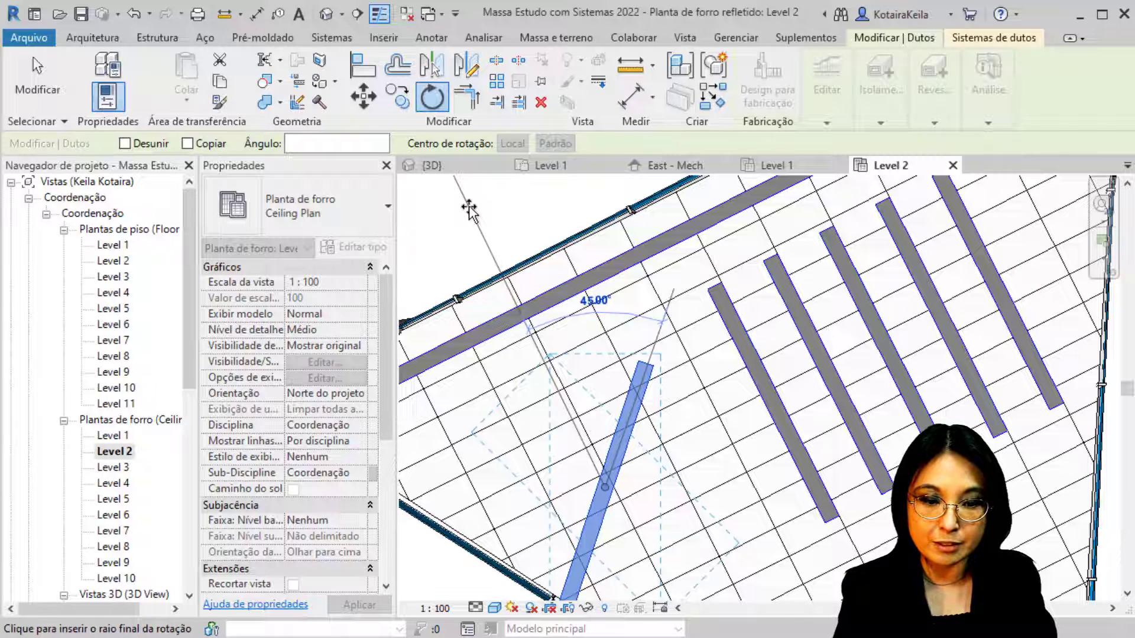
pyautogui.click(469, 210)
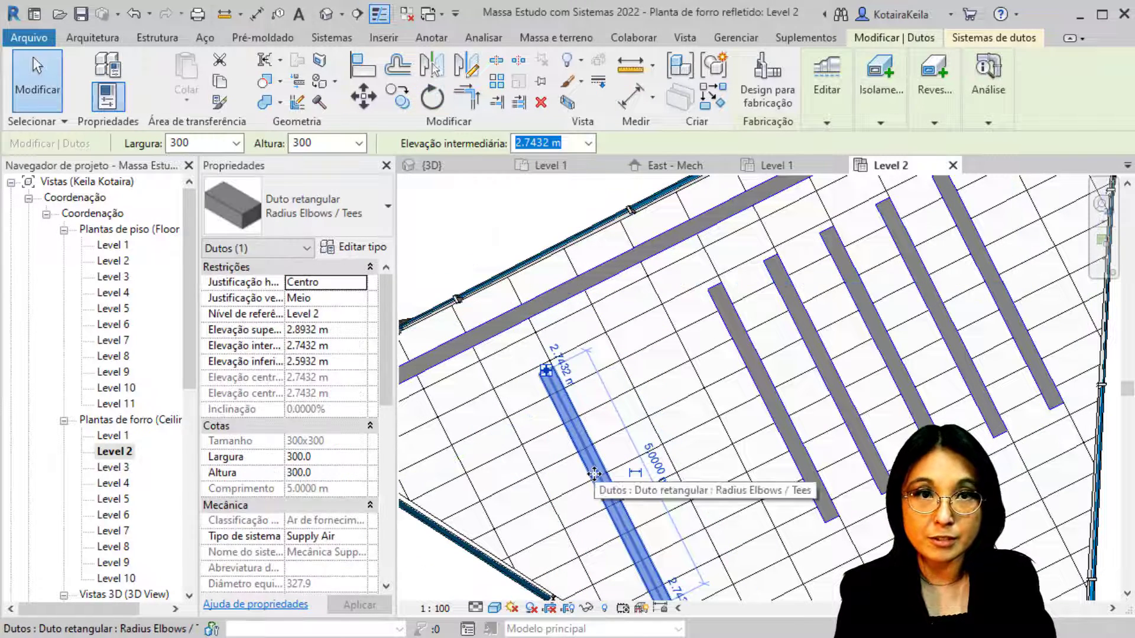
# Start rotating the isolated duct and move its rotation centre from the midpoint to the duct's lower end.
pyautogui.scroll(-4, 594, 472)
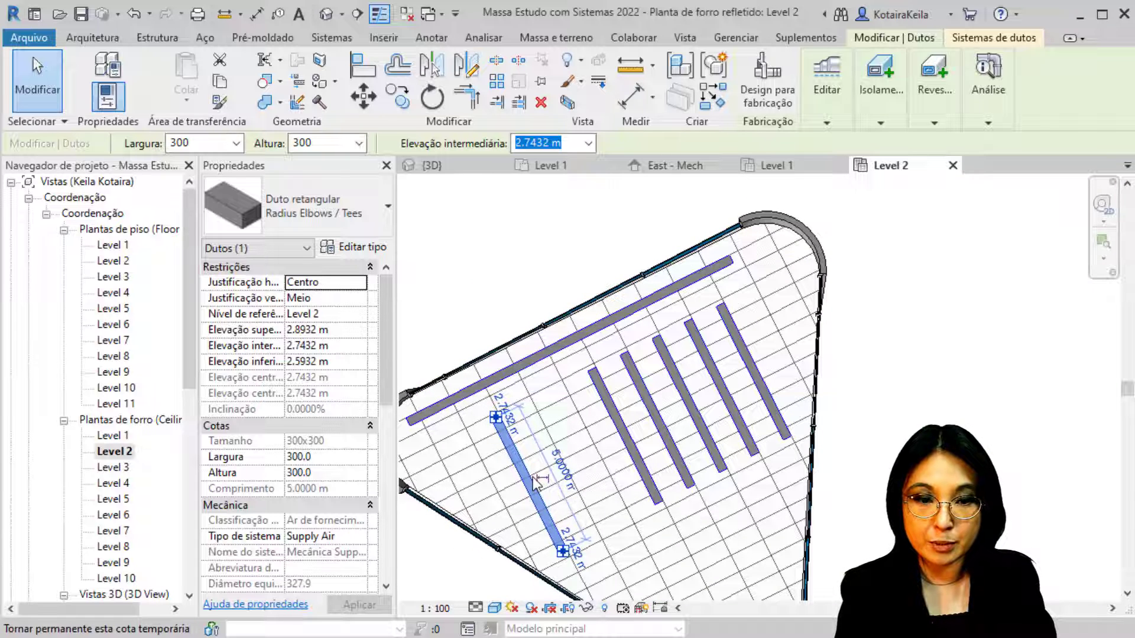
pyautogui.click(439, 104)
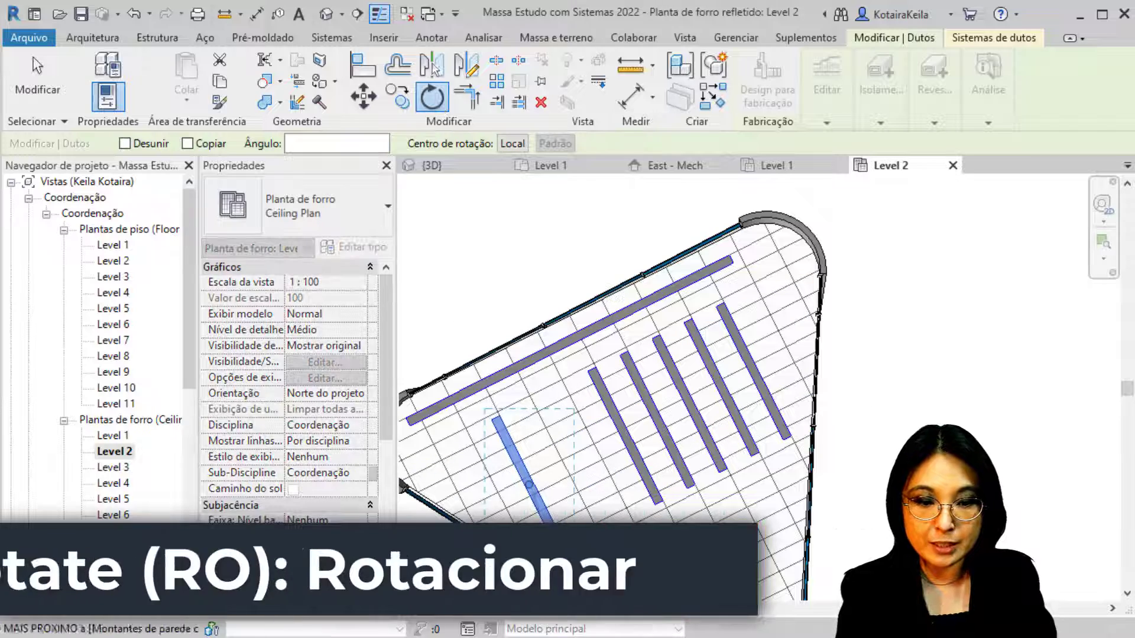
pyautogui.scroll(3, 453, 391)
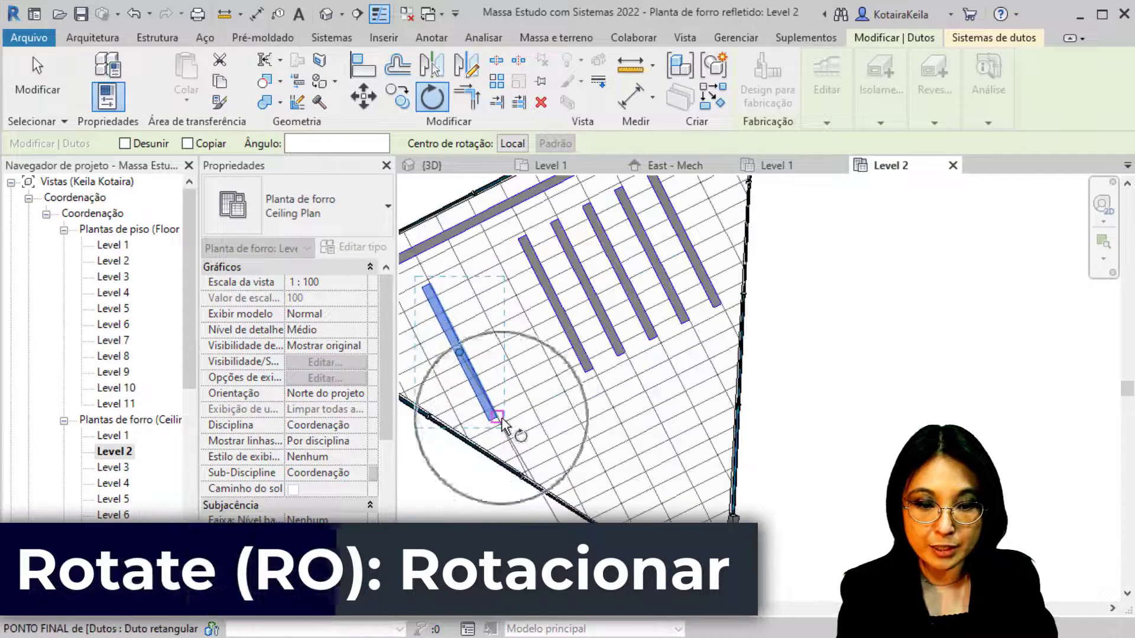
pyautogui.moveTo(460, 354); pyautogui.dragTo(497, 417)
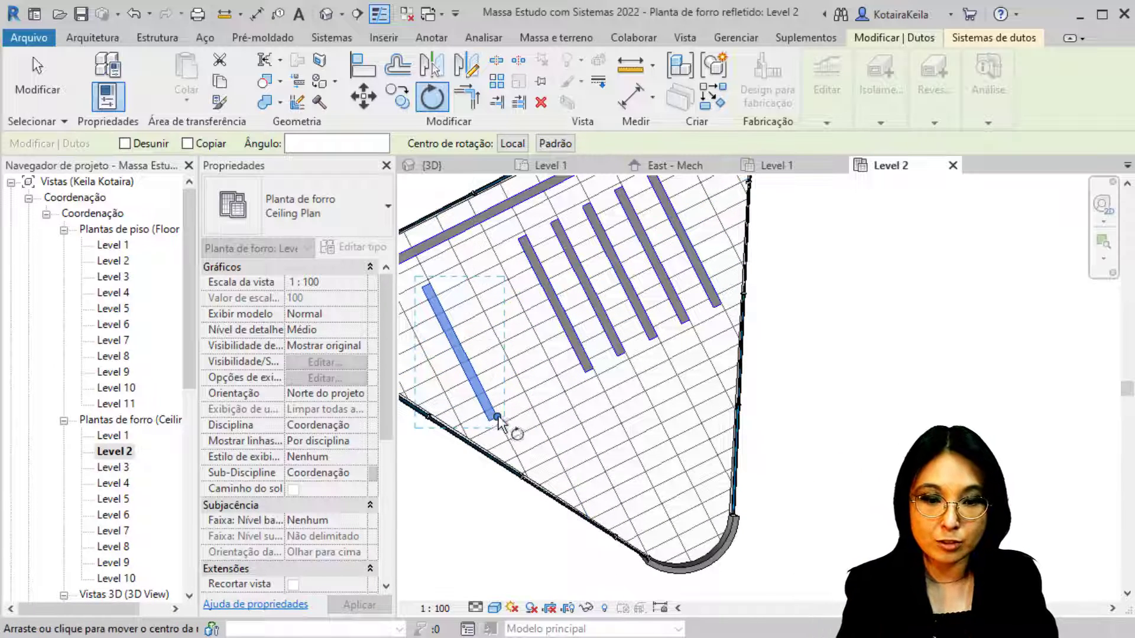
pyautogui.moveTo(498, 420)
pyautogui.mouseDown()
pyautogui.moveTo(474, 431)
pyautogui.moveTo(436, 391)
pyautogui.moveTo(492, 407)
pyautogui.mouseUp()
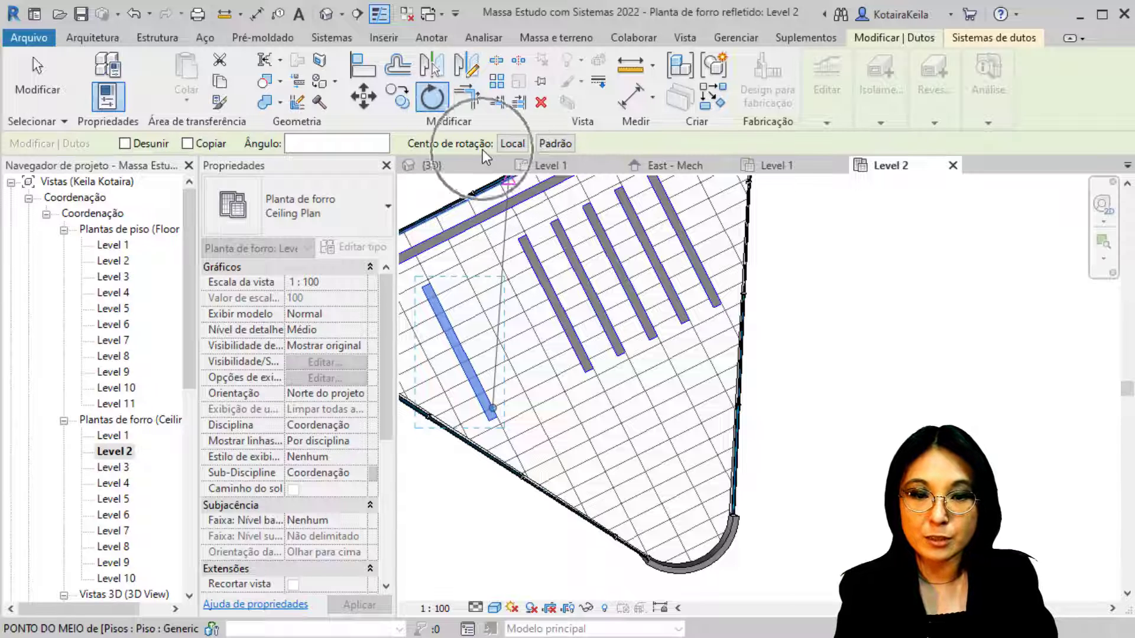
pyautogui.press('ctrl')
pyautogui.press('ctrl')
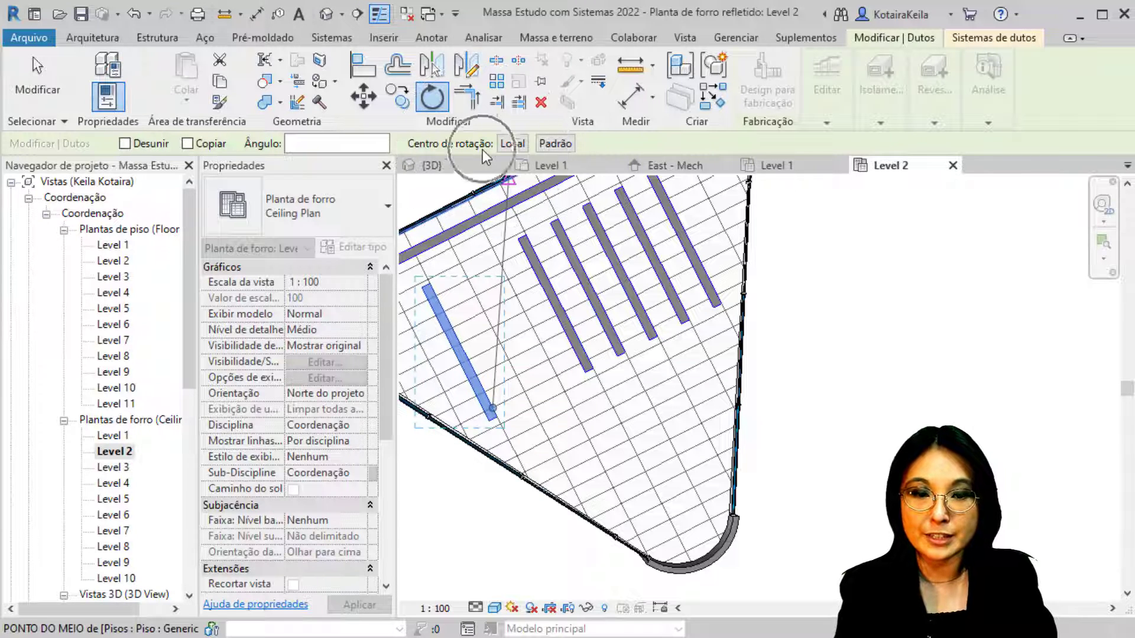
# Redefine the rotation centre at the isolated duct's upper end and again at its lower end corner.
pyautogui.click(513, 143)
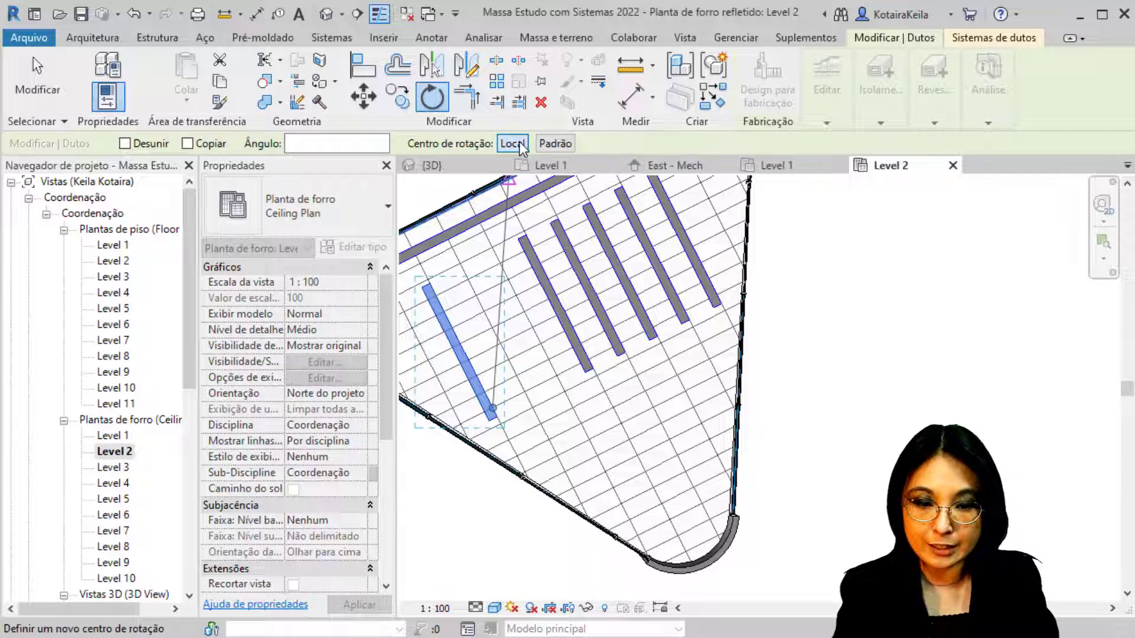
pyautogui.click(431, 282)
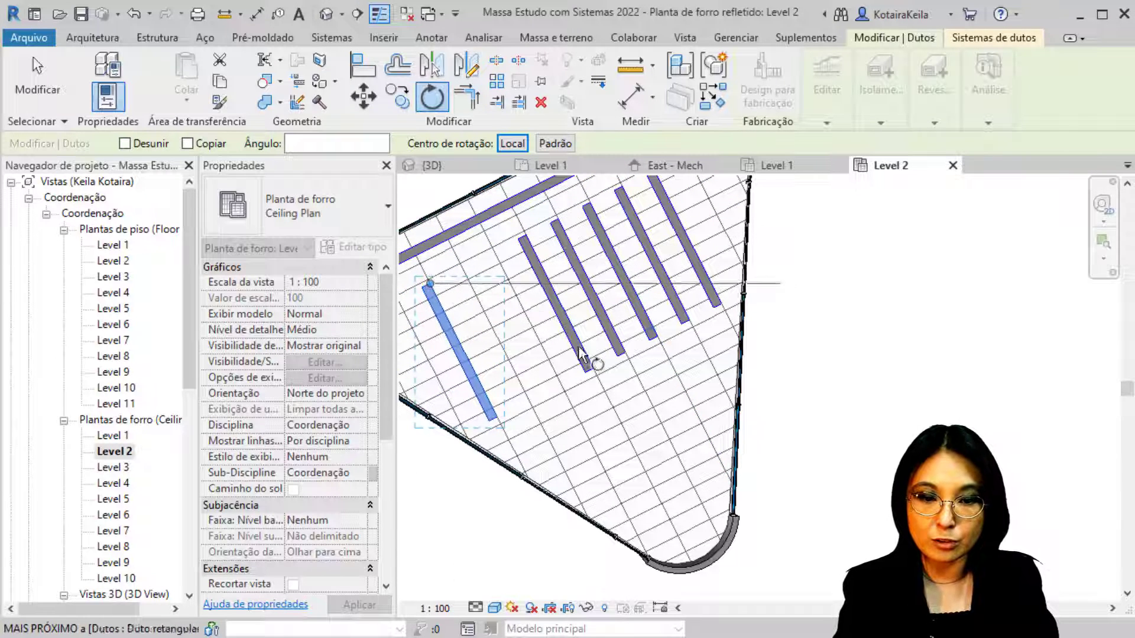
pyautogui.click(512, 144)
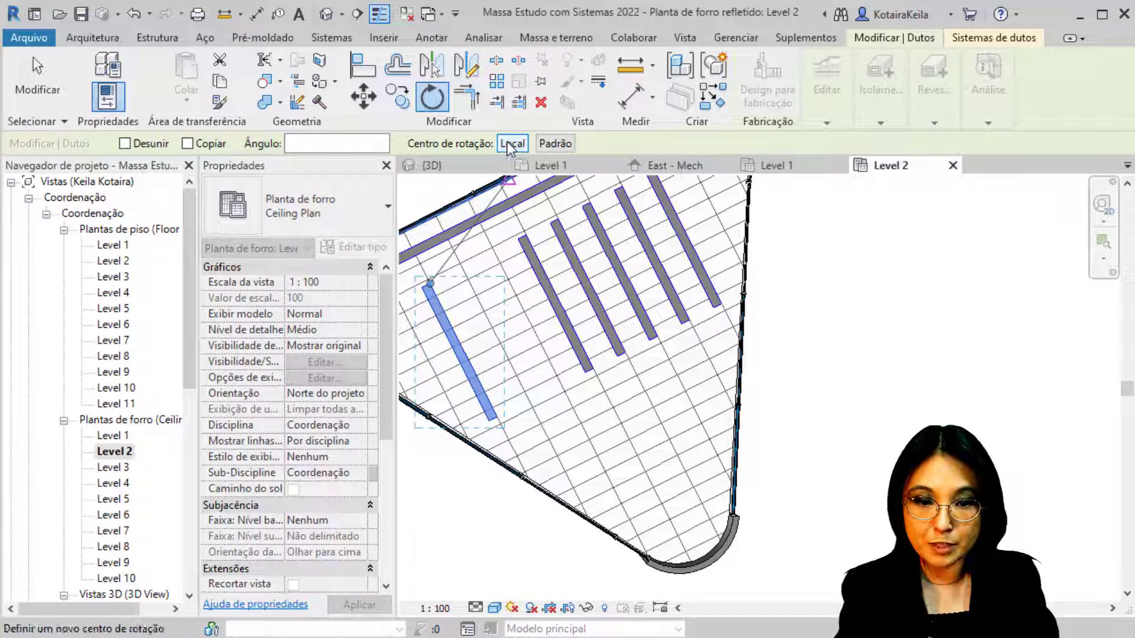
pyautogui.click(497, 416)
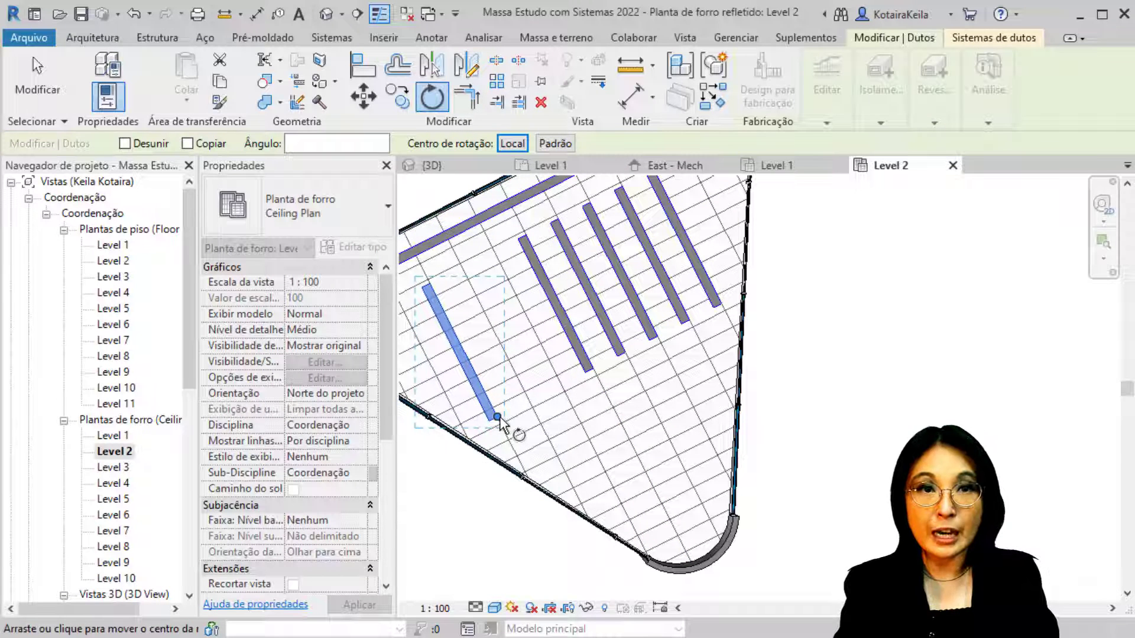
# Place the rotation centre at a free point outside the building, beyond the wall nearest the row of short ducts.
pyautogui.click(508, 144)
pyautogui.click(918, 257)
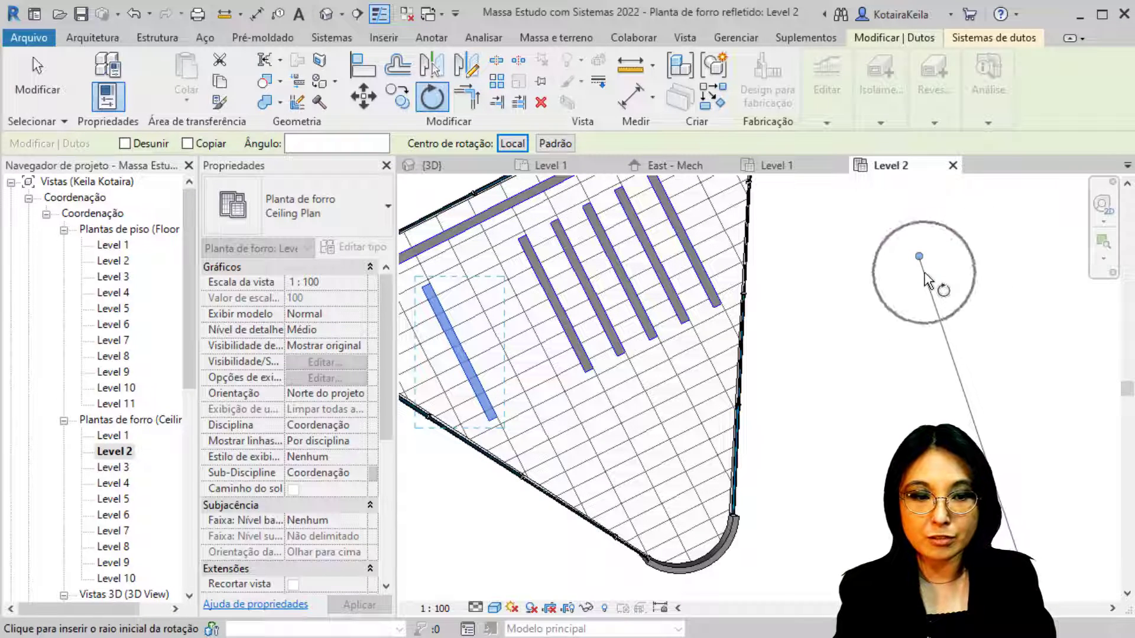
pyautogui.moveTo(652, 408); pyautogui.dragTo(970, 417, button='middle')
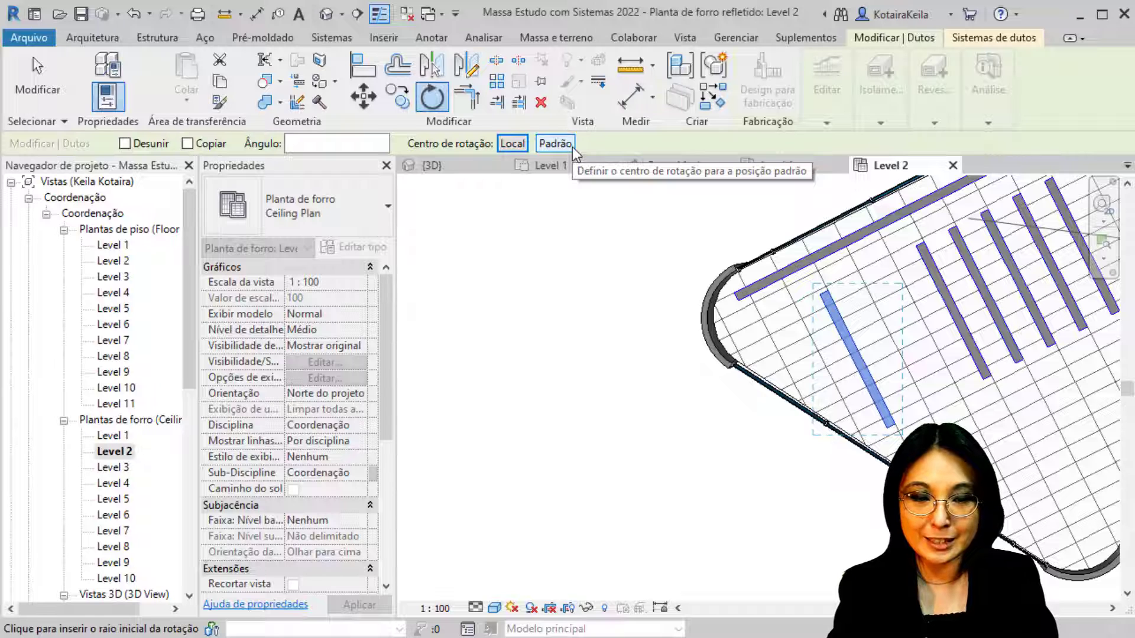
# Reset the rotation centre to its default and place it at the isolated duct's lower end corner.
pyautogui.click(555, 144)
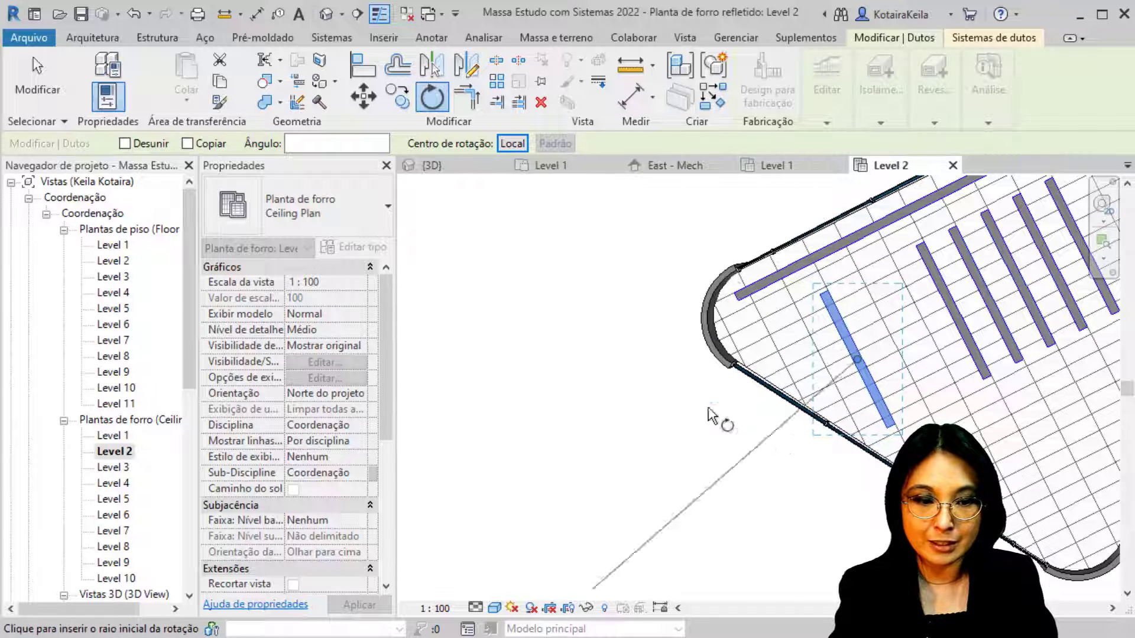
pyautogui.moveTo(809, 323); pyautogui.dragTo(572, 319, button='middle')
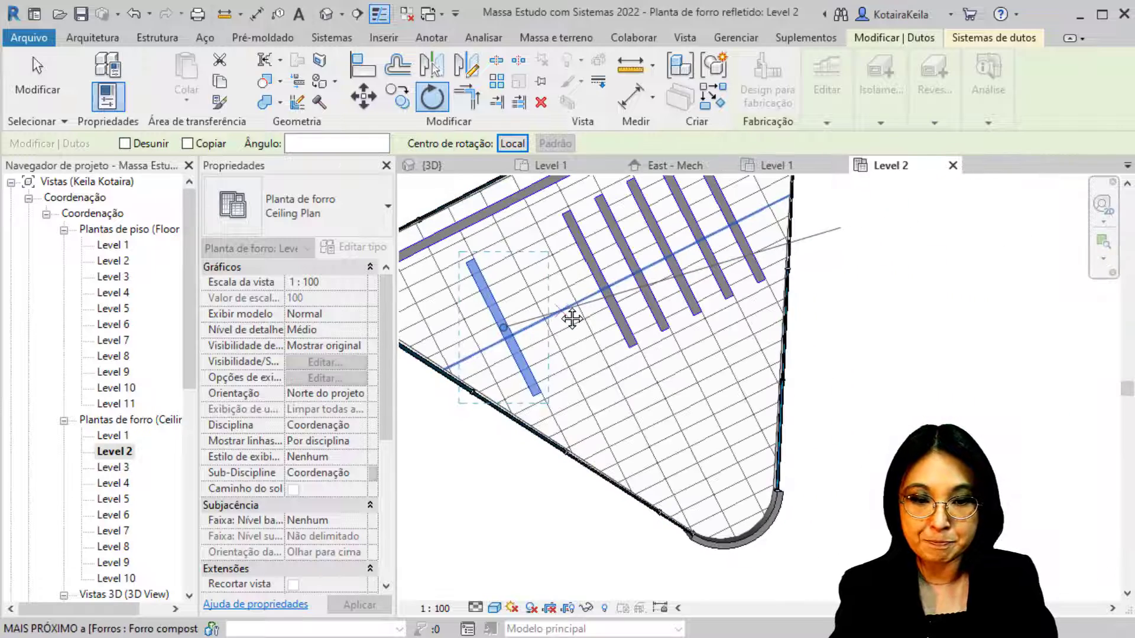
pyautogui.click(512, 143)
pyautogui.click(541, 393)
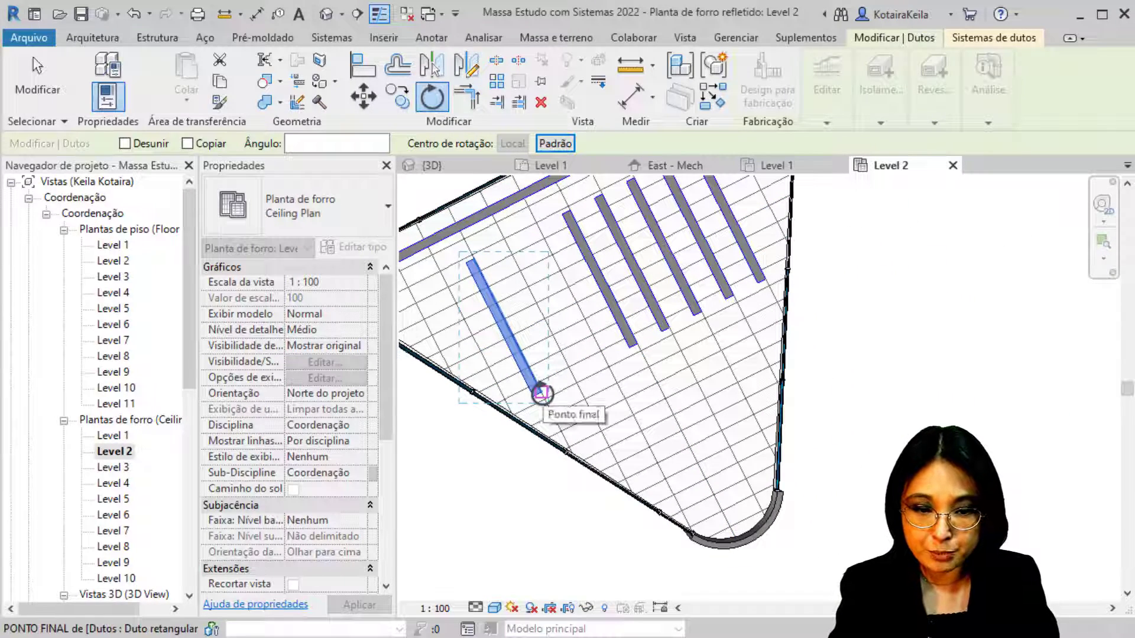
pyautogui.click(541, 393)
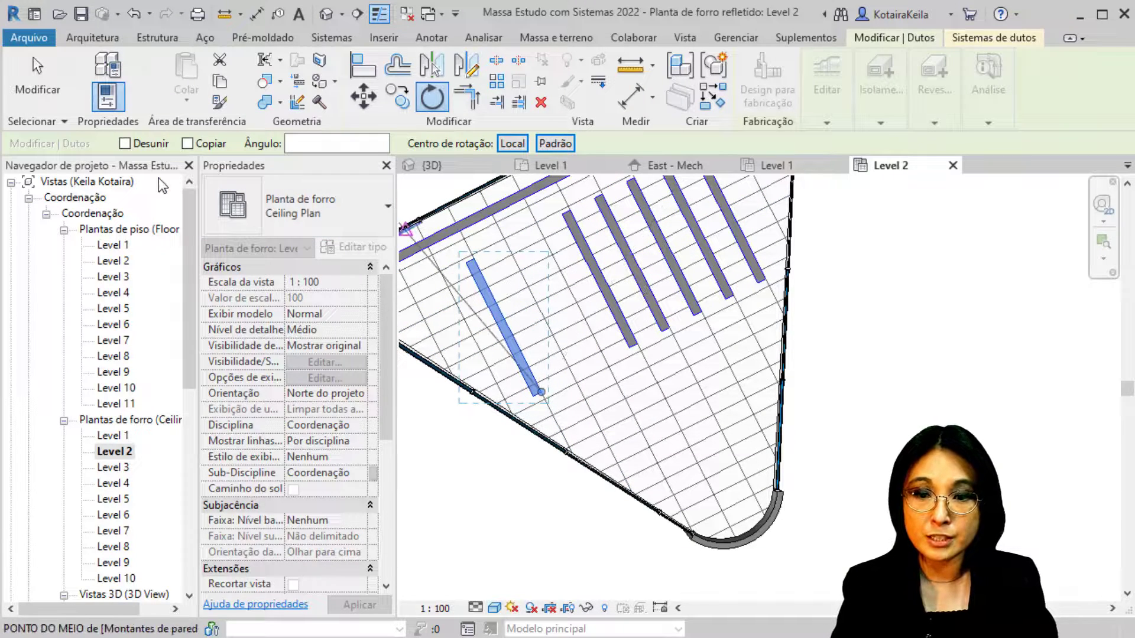
# Rotate a copy of the isolated duct 90 degrees clockwise about its lower end corner, keeping the original duct.
pyautogui.click(197, 144)
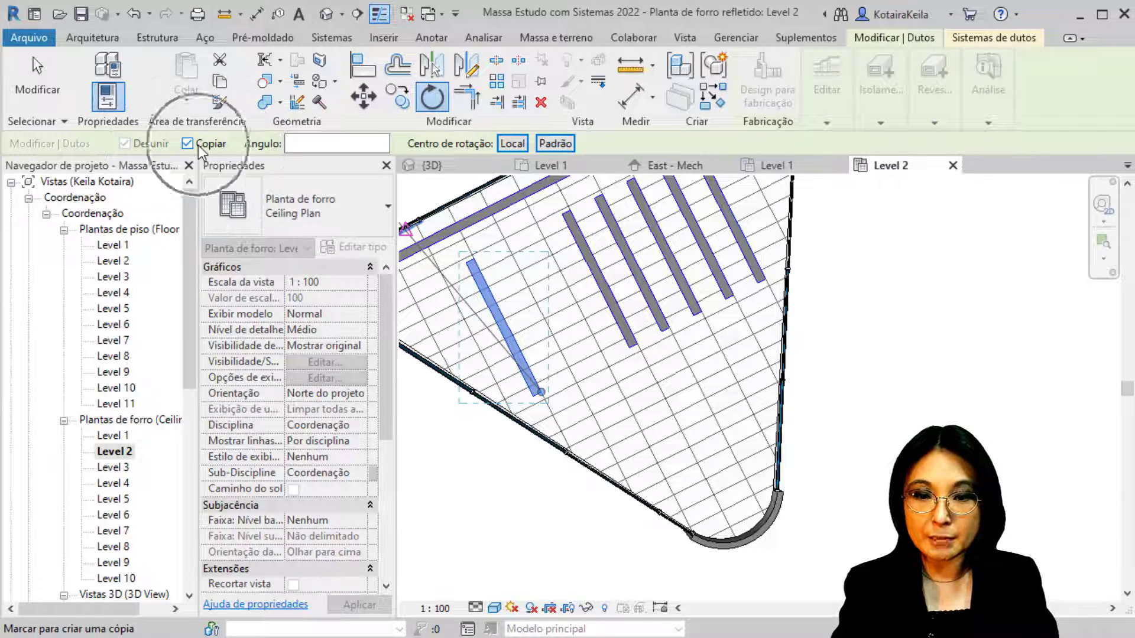
pyautogui.click(490, 287)
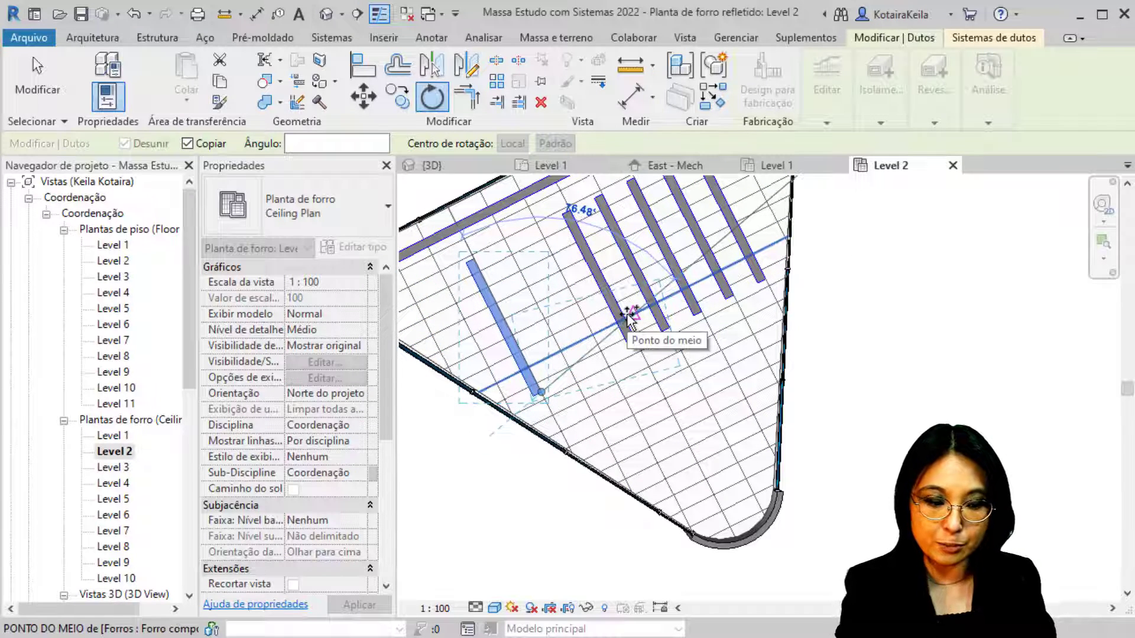
pyautogui.write('9')
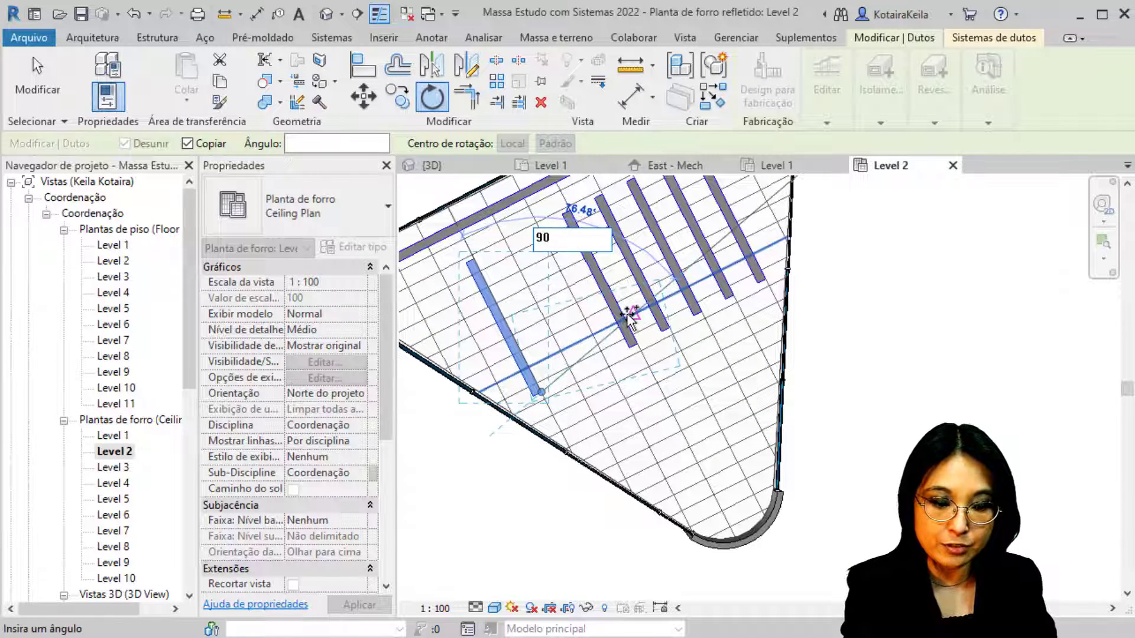
pyautogui.write('0')
pyautogui.press('Return')
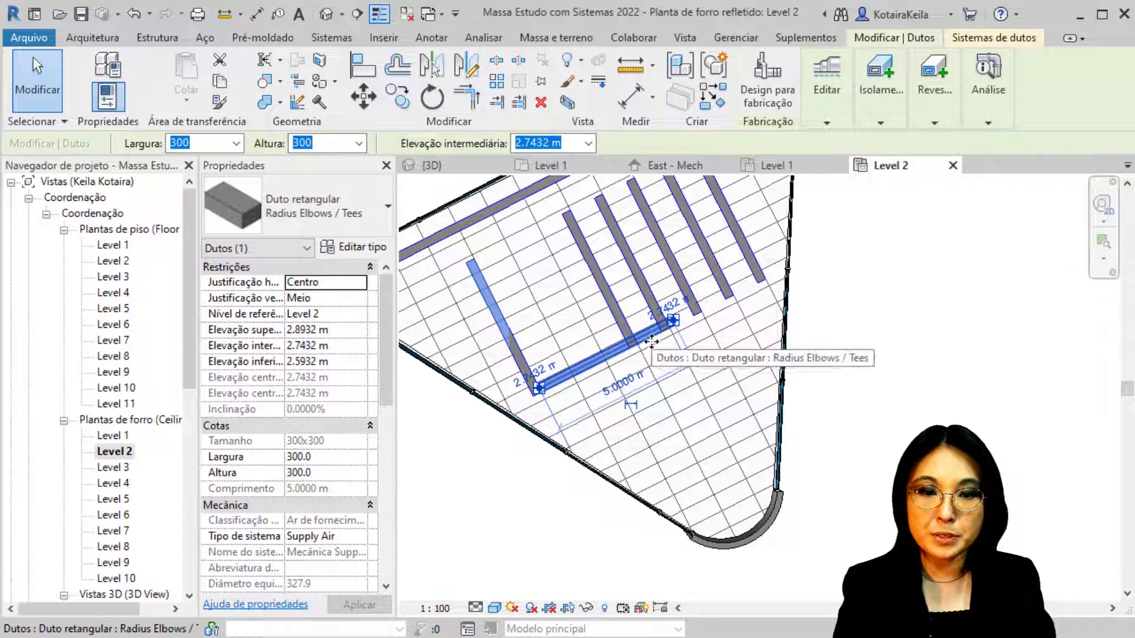
pyautogui.click(839, 326)
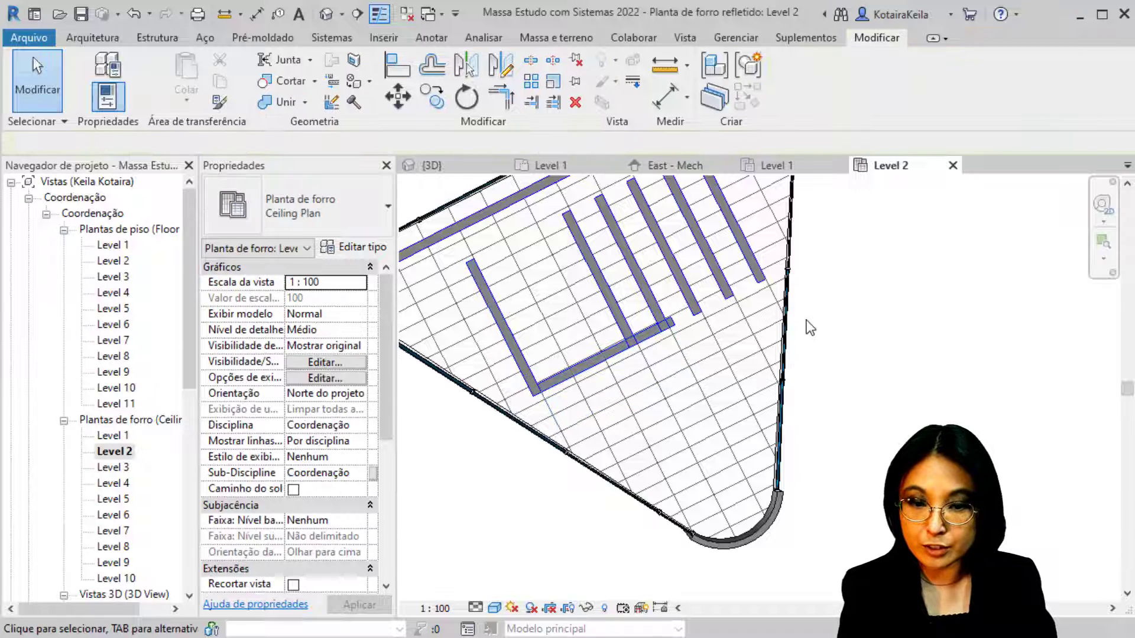
# Open the Level 1 floor plan at the restroom.
pyautogui.doubleClick(114, 246)
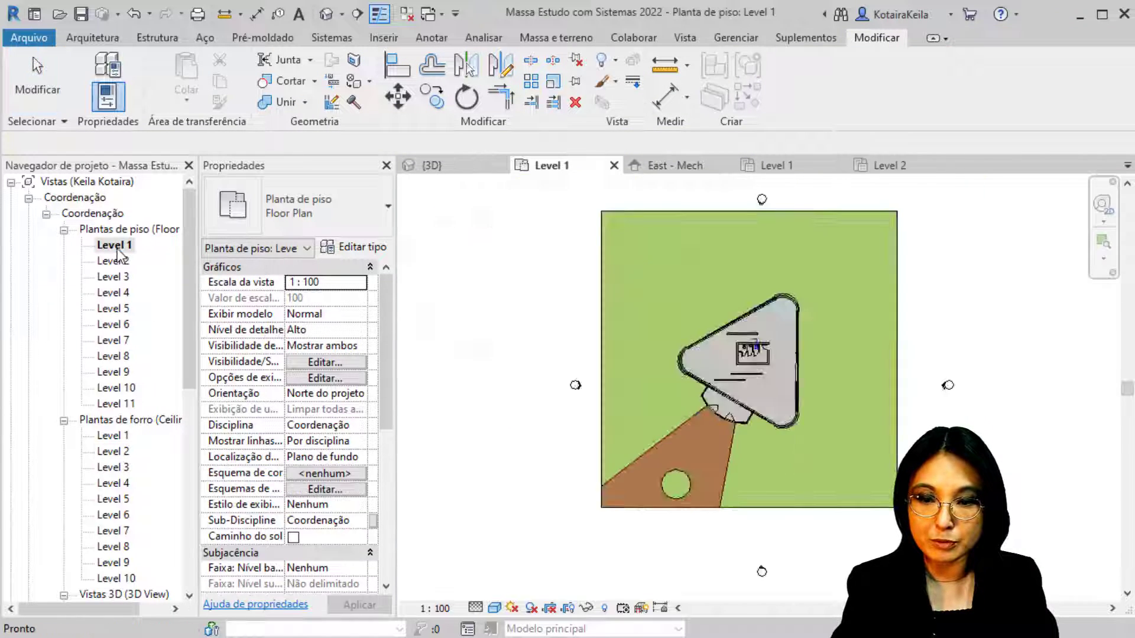
pyautogui.scroll(5, 726, 331)
# Rotate the restroom's lower wall counterclockwise about its midpoint and back clockwise past horizontal, keeping it joined to the side walls.
pyautogui.click(660, 422)
pyautogui.press('r')
pyautogui.press('o')
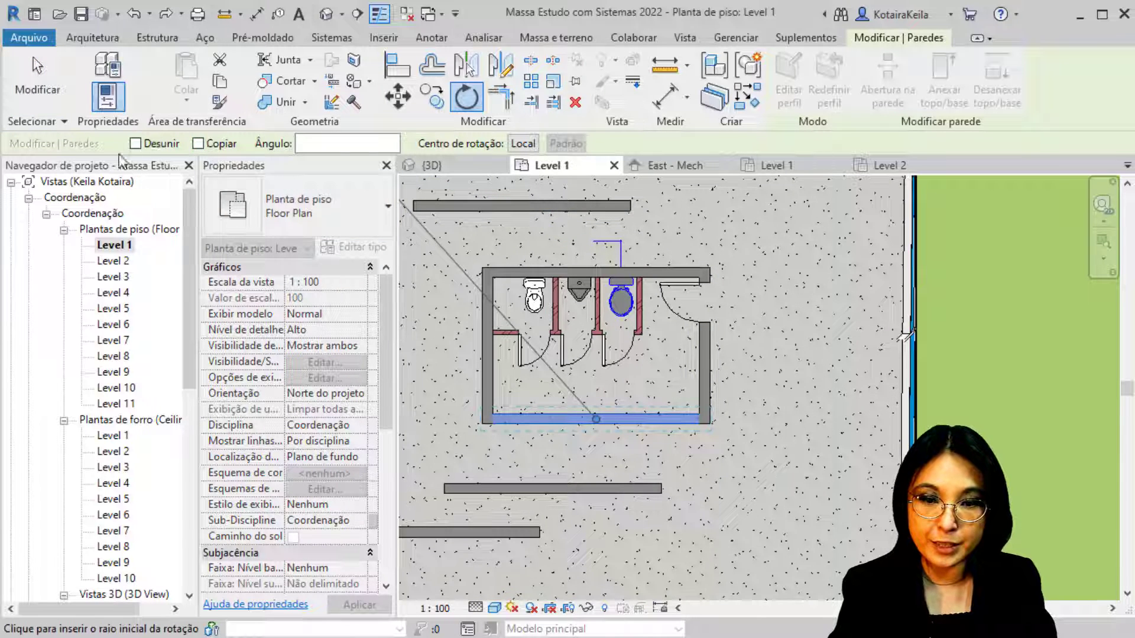
pyautogui.click(769, 417)
pyautogui.click(792, 358)
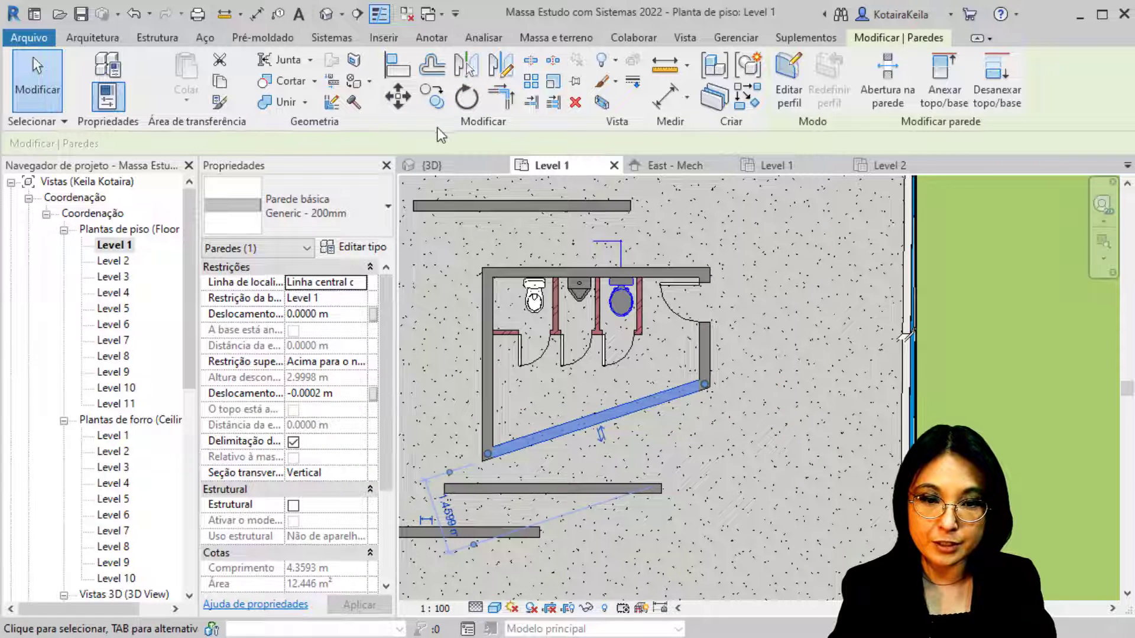
pyautogui.click(470, 100)
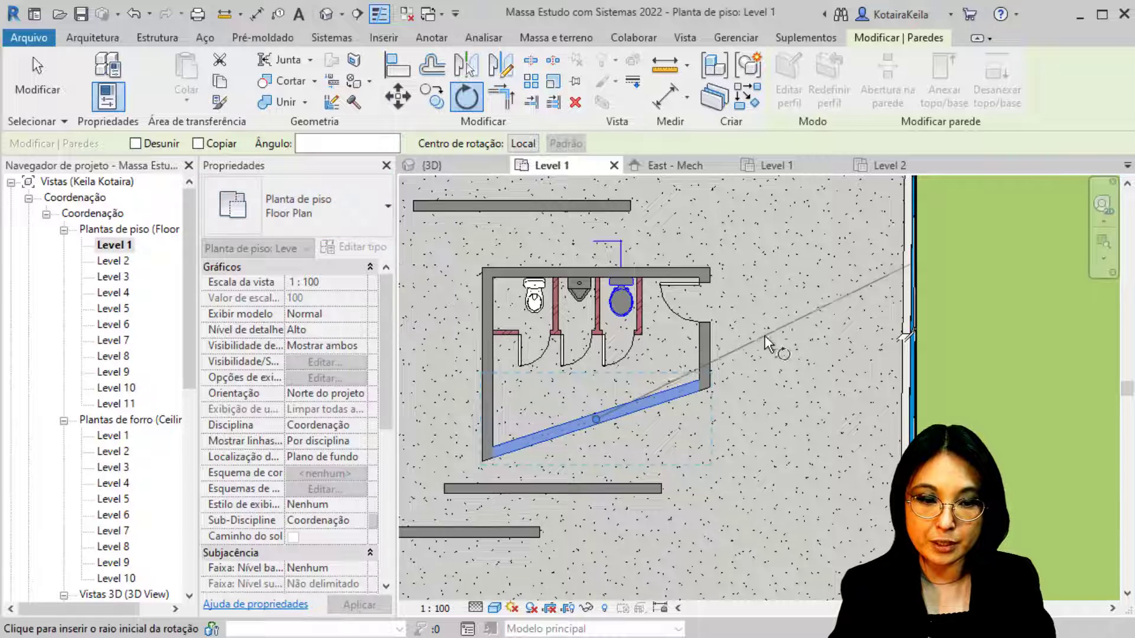
pyautogui.click(766, 357)
pyautogui.click(770, 442)
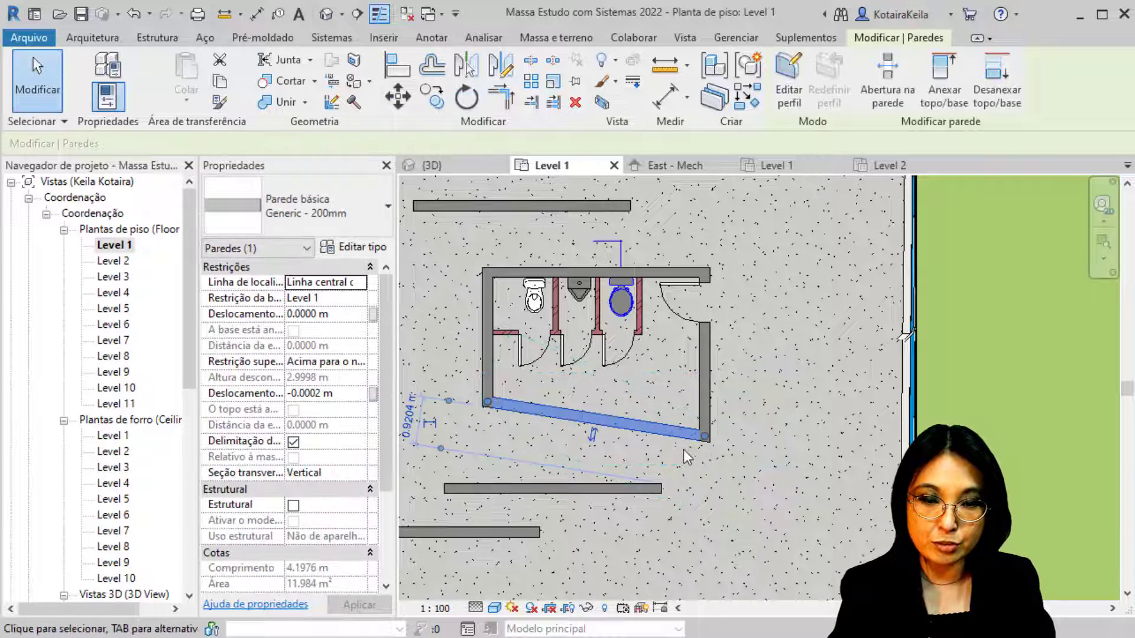
# Rotate the restroom's lower wall 40 degrees counterclockwise about its midpoint with the Disjoin option enabled.
pyautogui.click(470, 100)
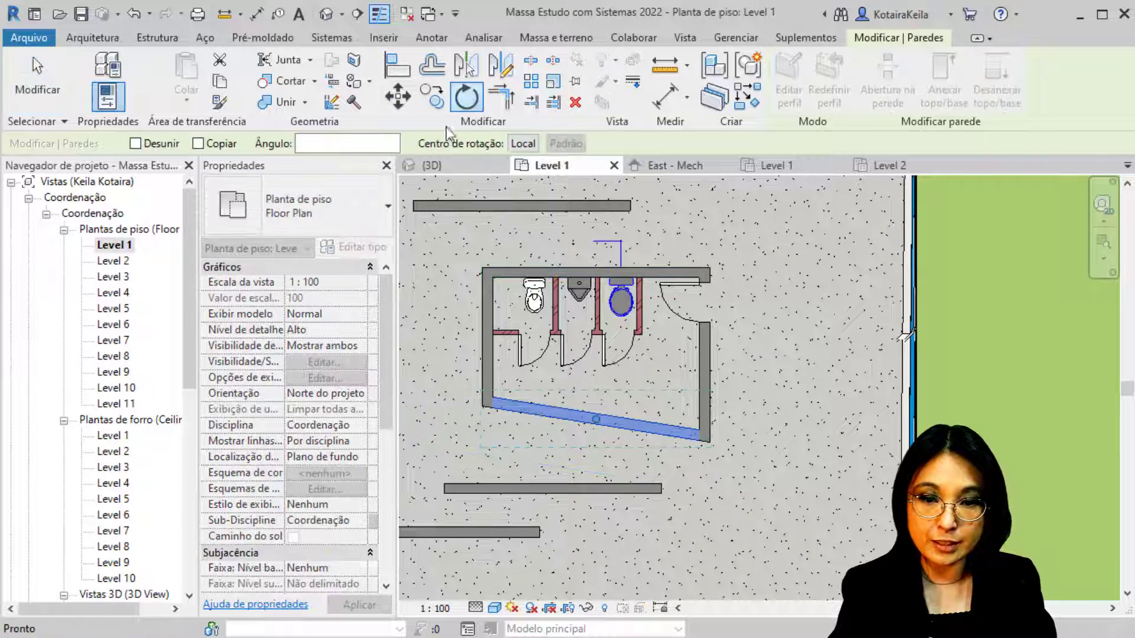
pyautogui.click(168, 145)
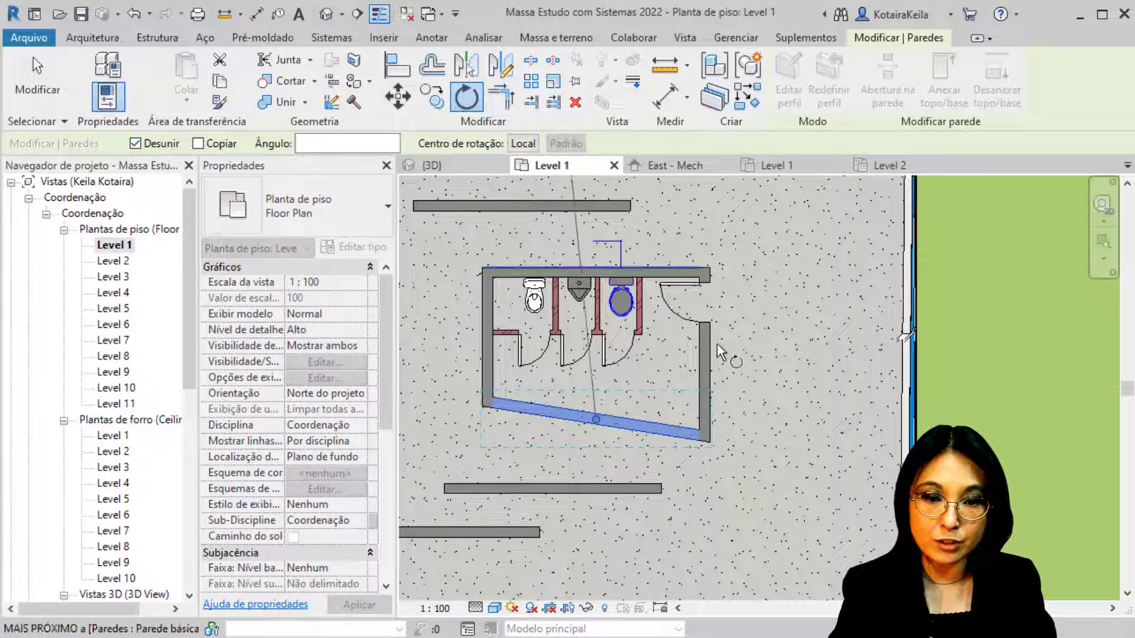
pyautogui.click(705, 441)
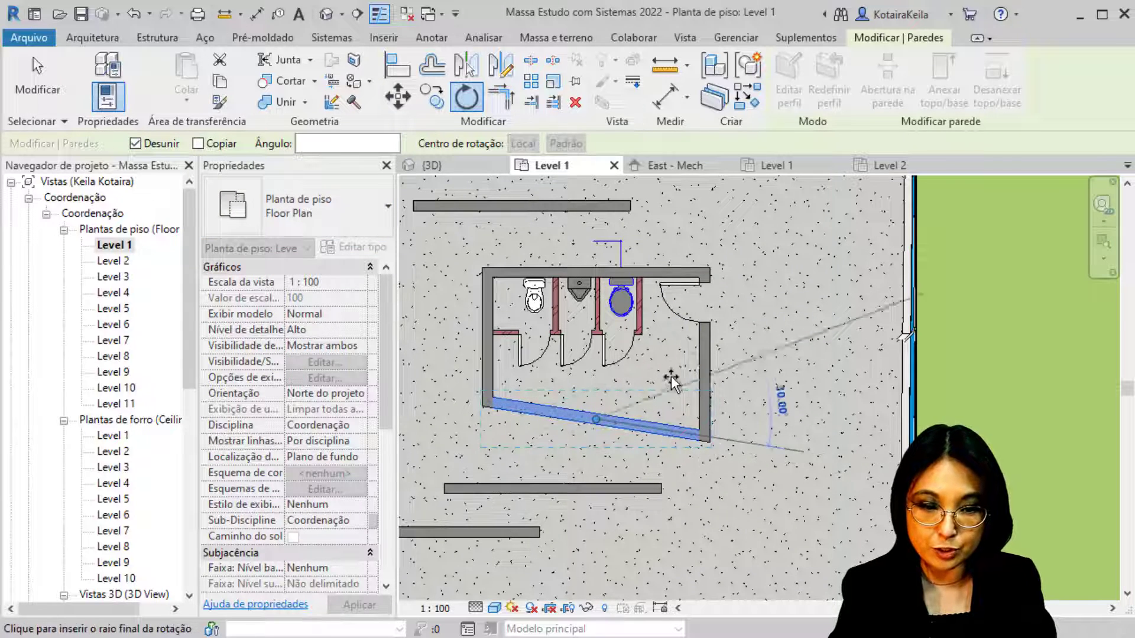
pyautogui.click(671, 375)
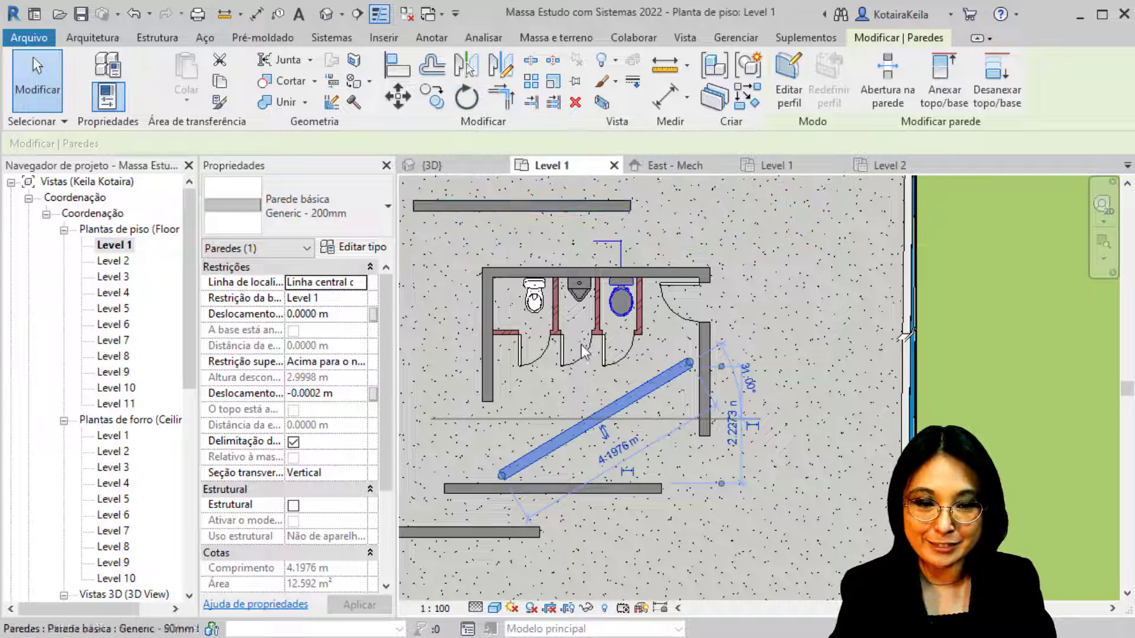
# Rotate the disjoined wall 40 degrees clockwise to meet the side walls and start another rotation from its end.
pyautogui.click(465, 98)
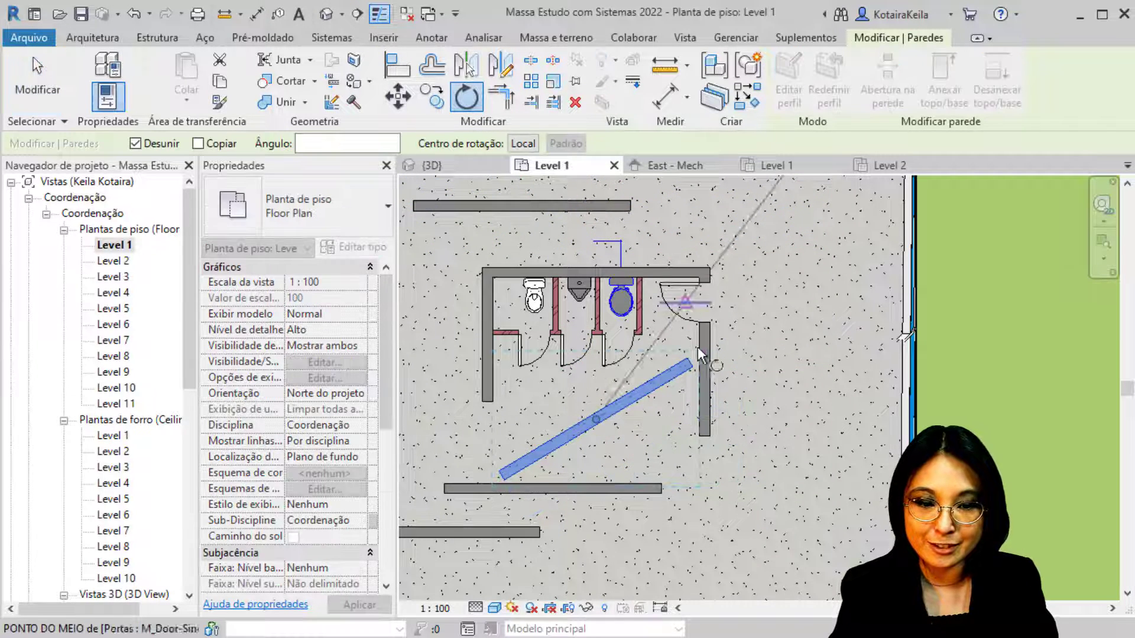
pyautogui.click(705, 435)
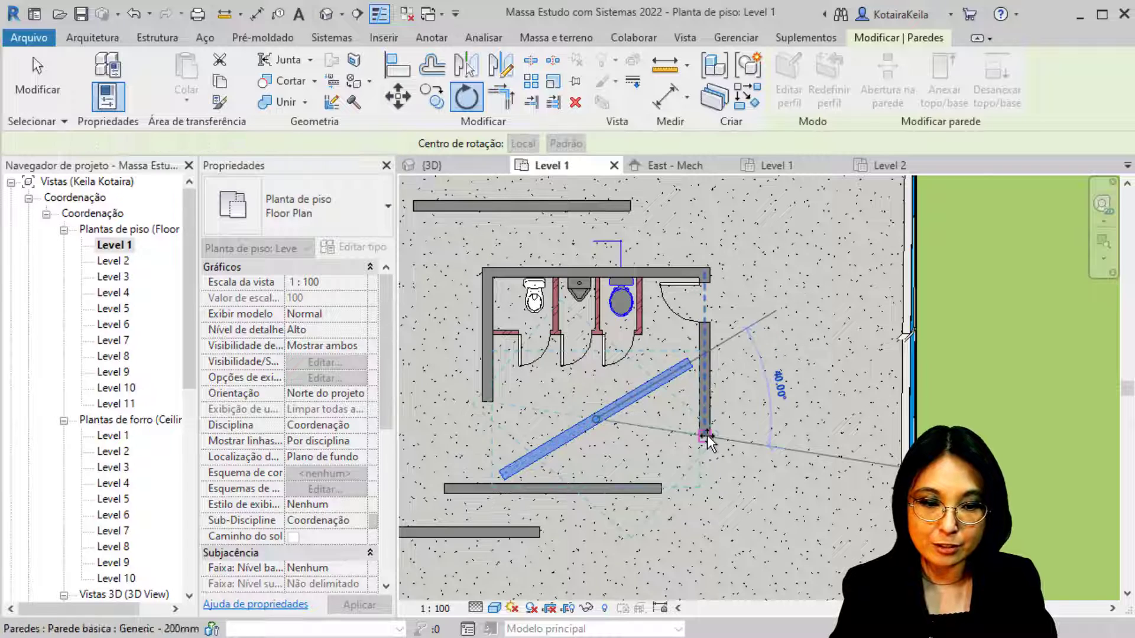
pyautogui.click(465, 94)
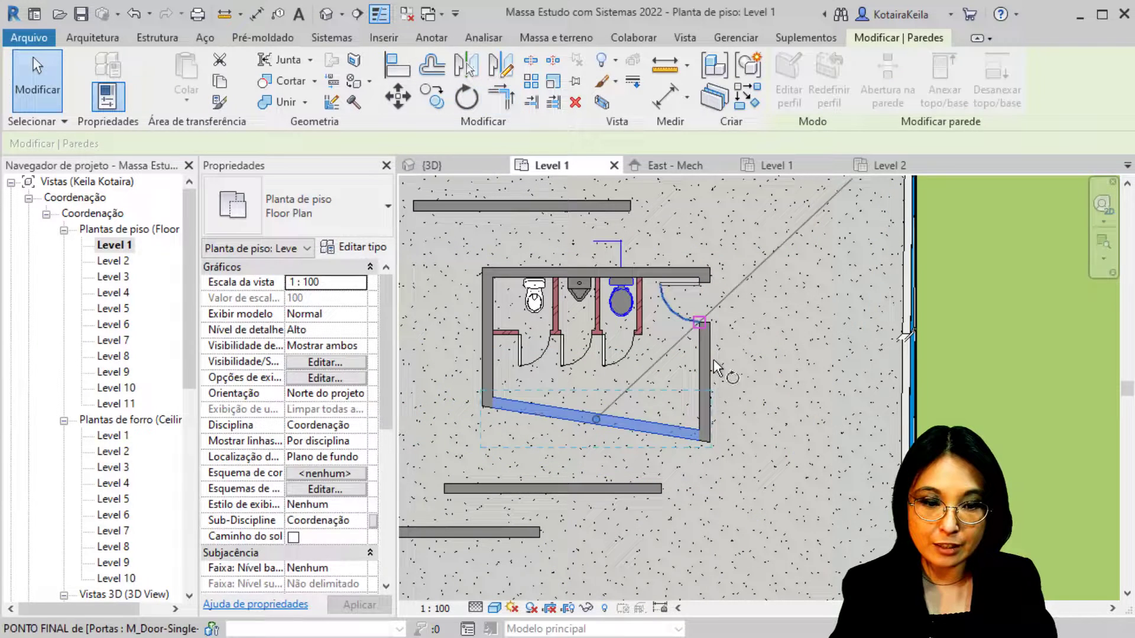
pyautogui.click(704, 434)
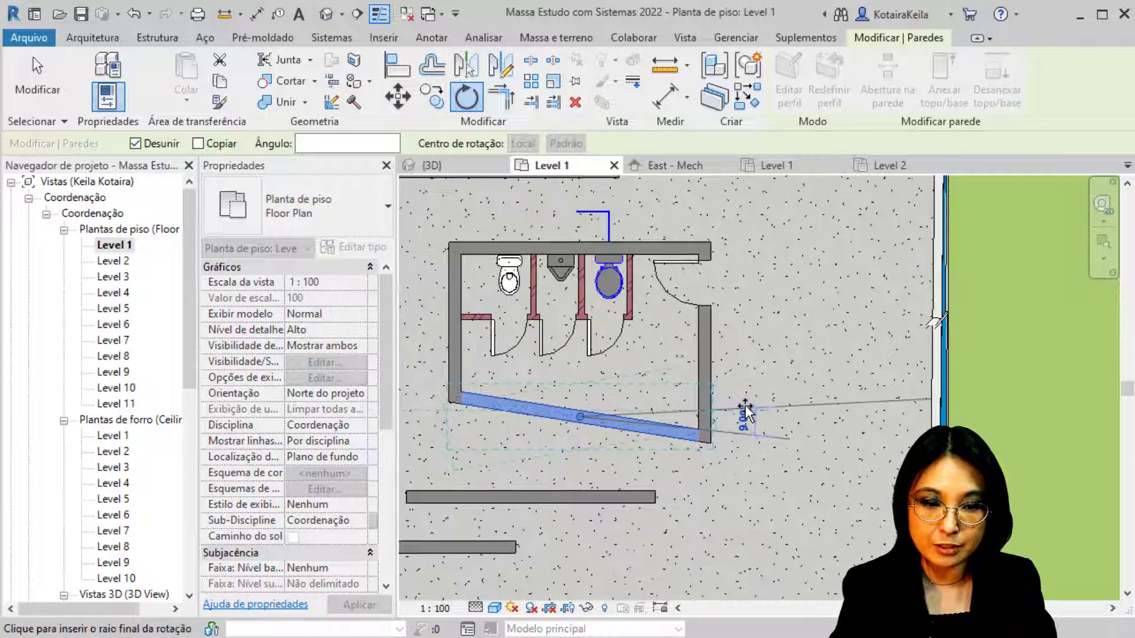
# Cancel the pending rotation and undo the rotations of the restroom's lower wall.
pyautogui.press('Escape')
pyautogui.press('Escape')
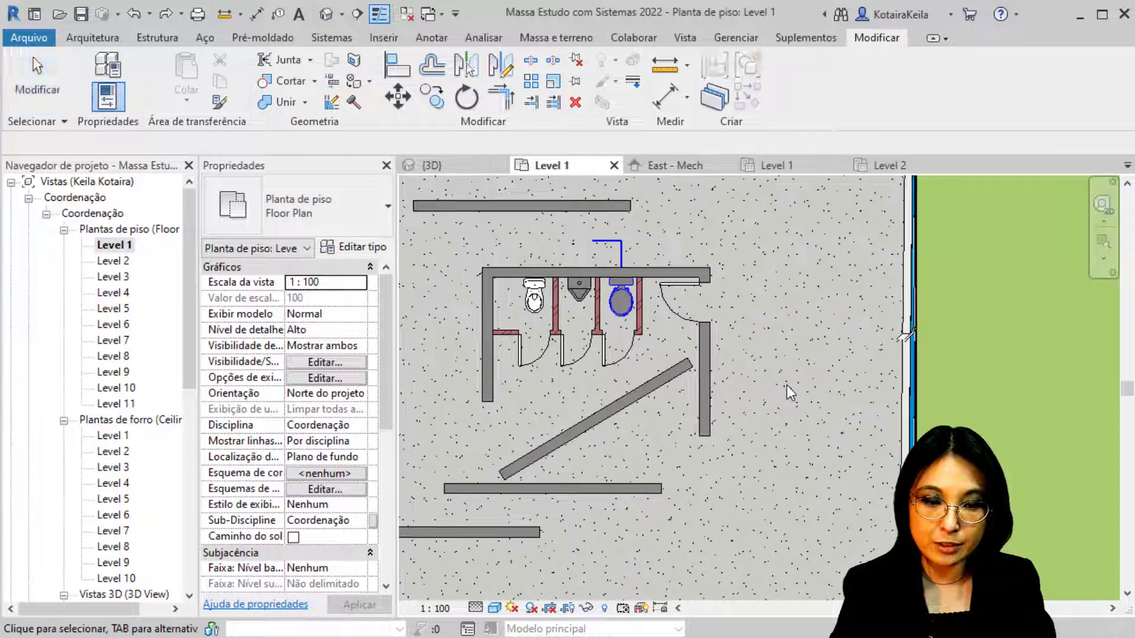
pyautogui.scroll(-1, 777, 403)
pyautogui.hotkey('ctrl', 'z')
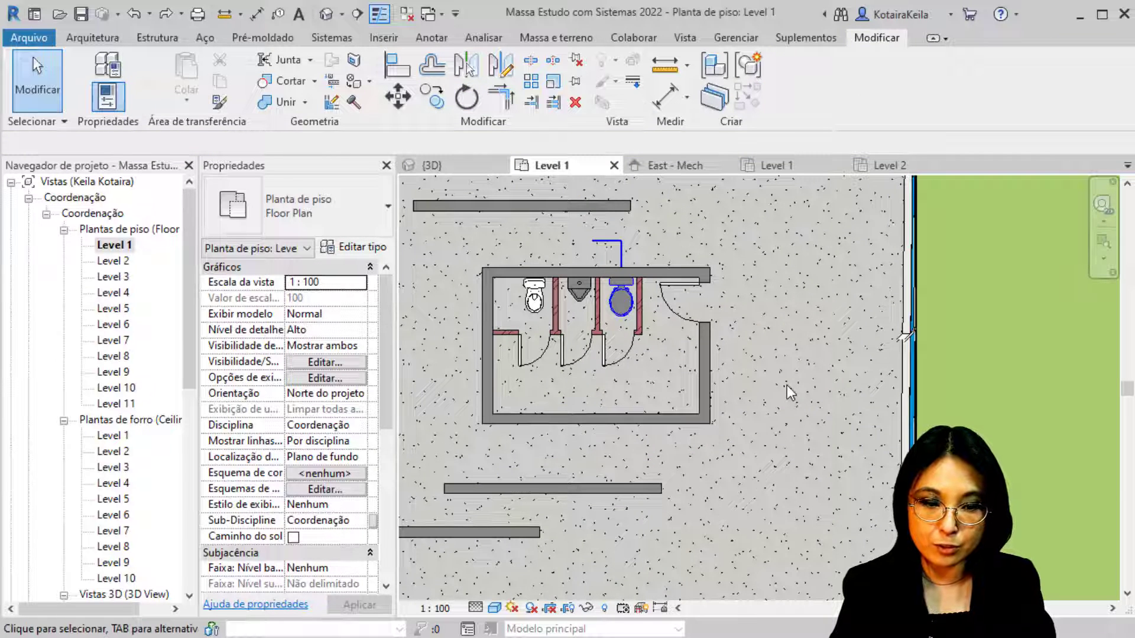
# Delete the three loose walls around the restroom: the one above it and the two below it.
pyautogui.scroll(-1, 758, 409)
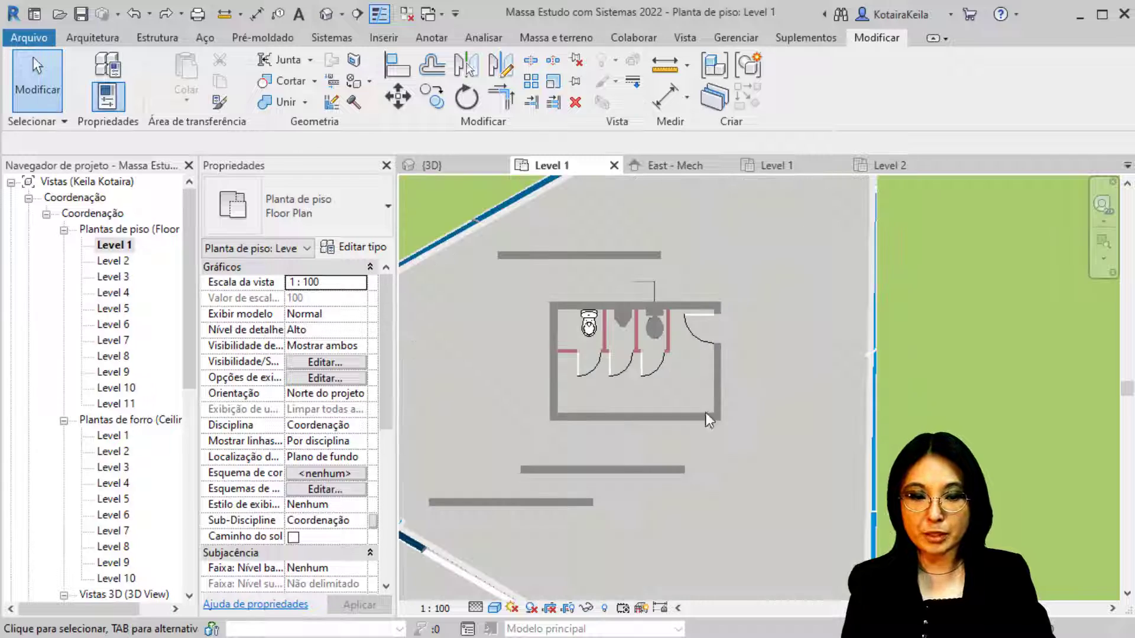
pyautogui.click(583, 254)
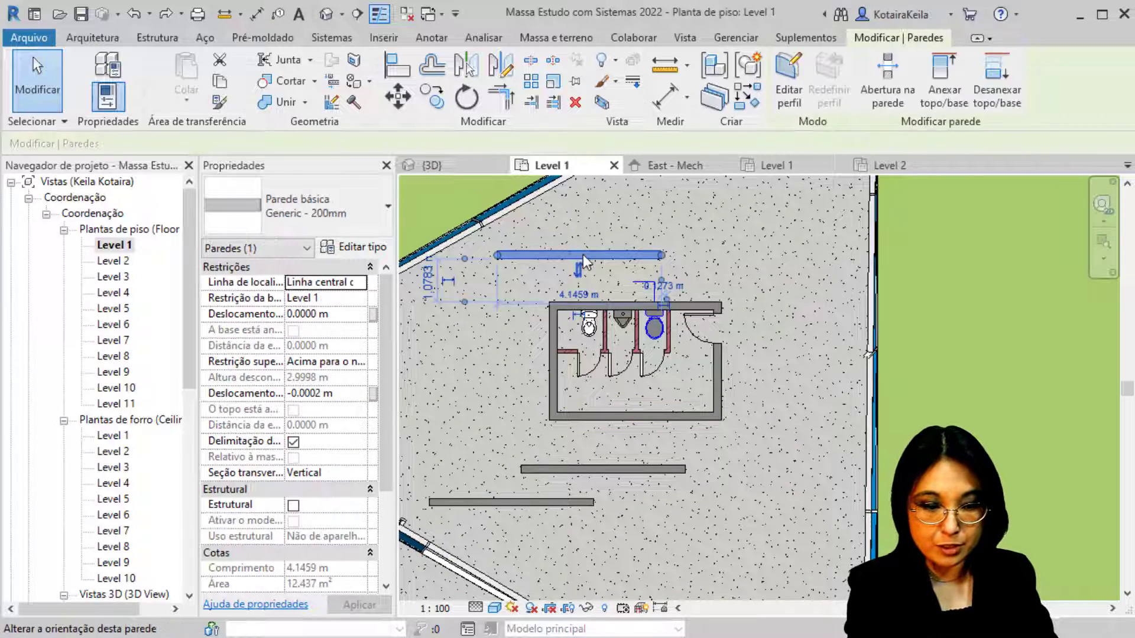
pyautogui.press('Delete')
pyautogui.click(581, 470)
pyautogui.press('Delete')
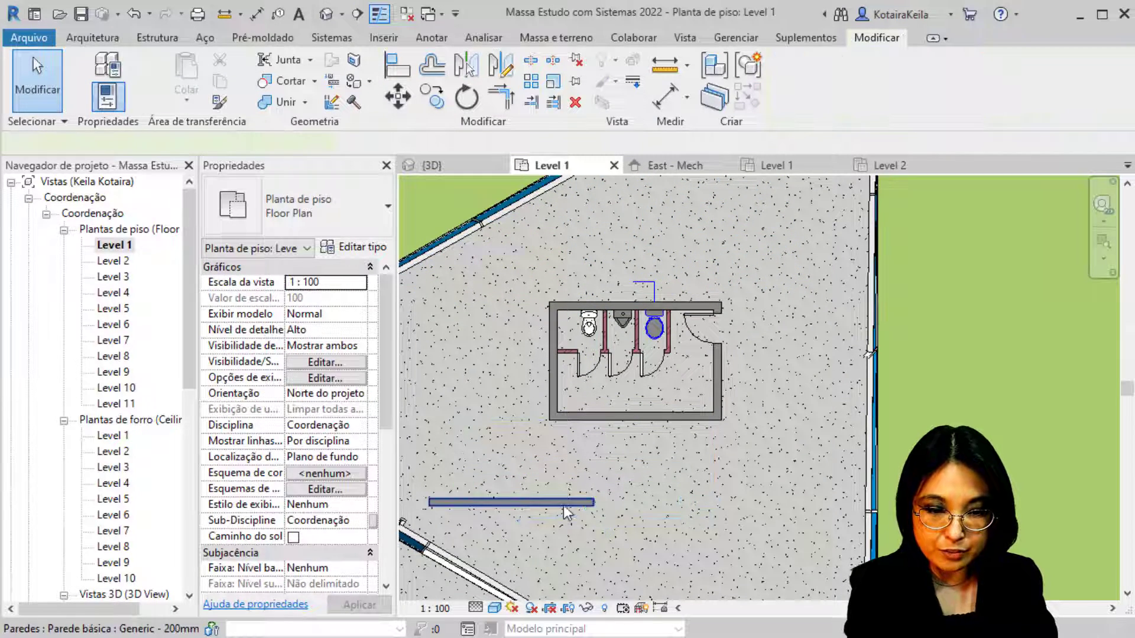
pyautogui.click(564, 503)
pyautogui.press('Delete')
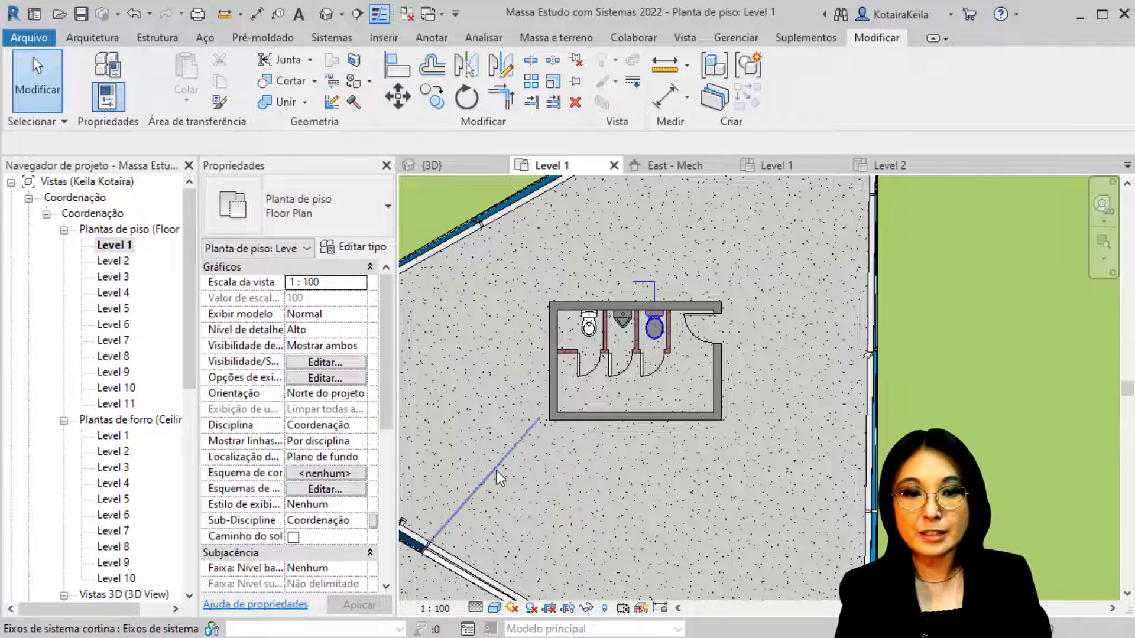
pyautogui.click(726, 533)
pyautogui.press('Delete')
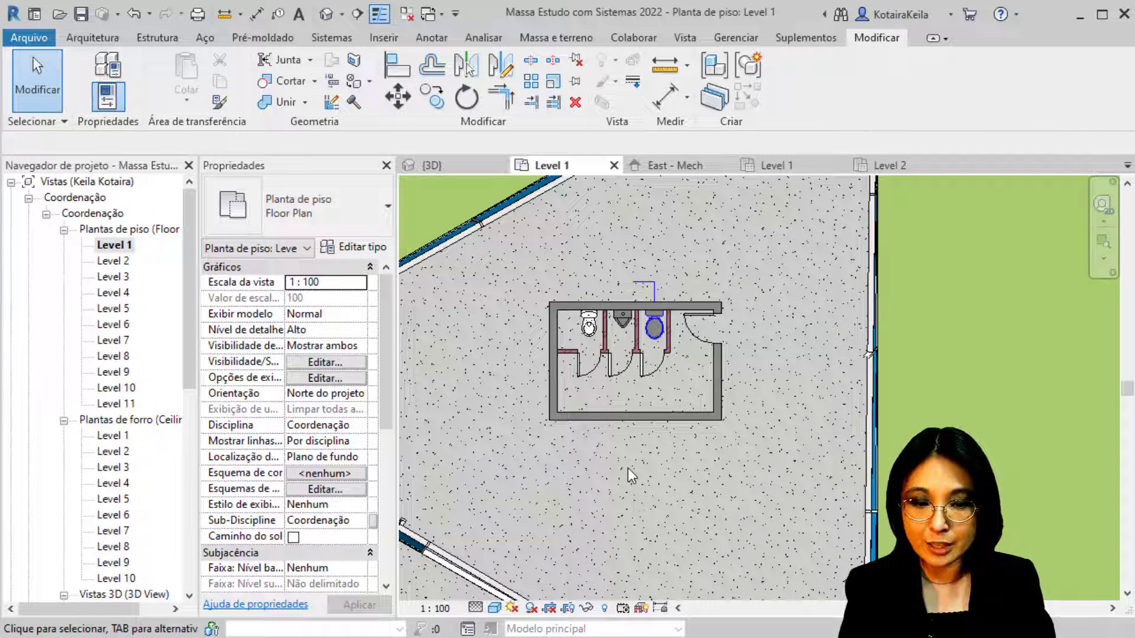
# Close the Level 1 floor plan and return to the ducts in the Level 2 ceiling plan.
pyautogui.click(615, 167)
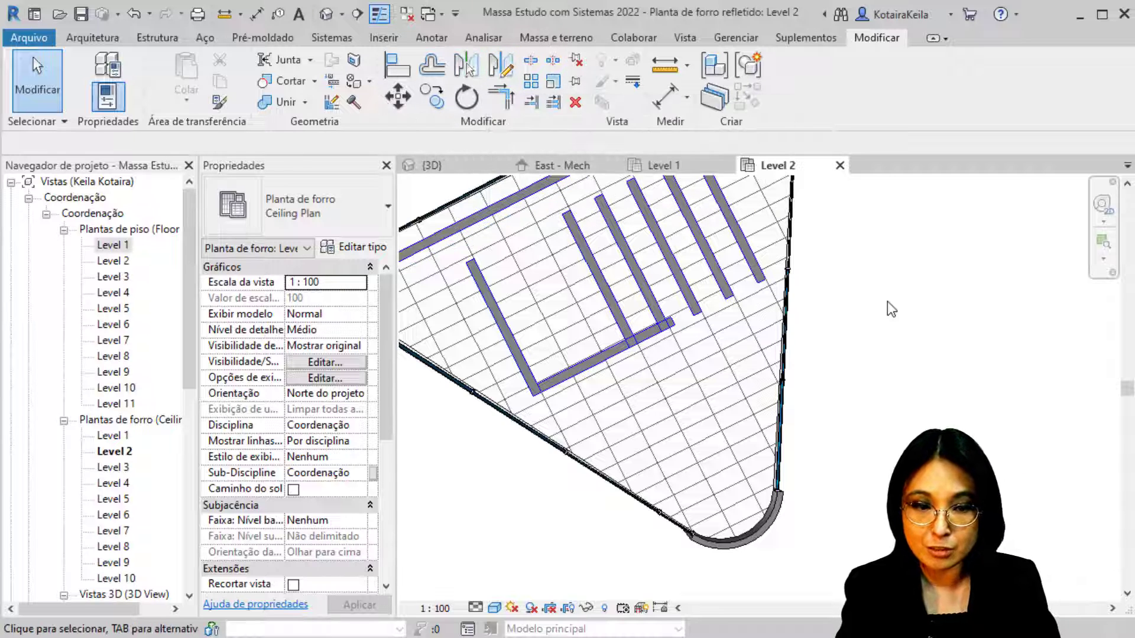
pyautogui.moveTo(686, 354); pyautogui.dragTo(705, 406, button='middle')
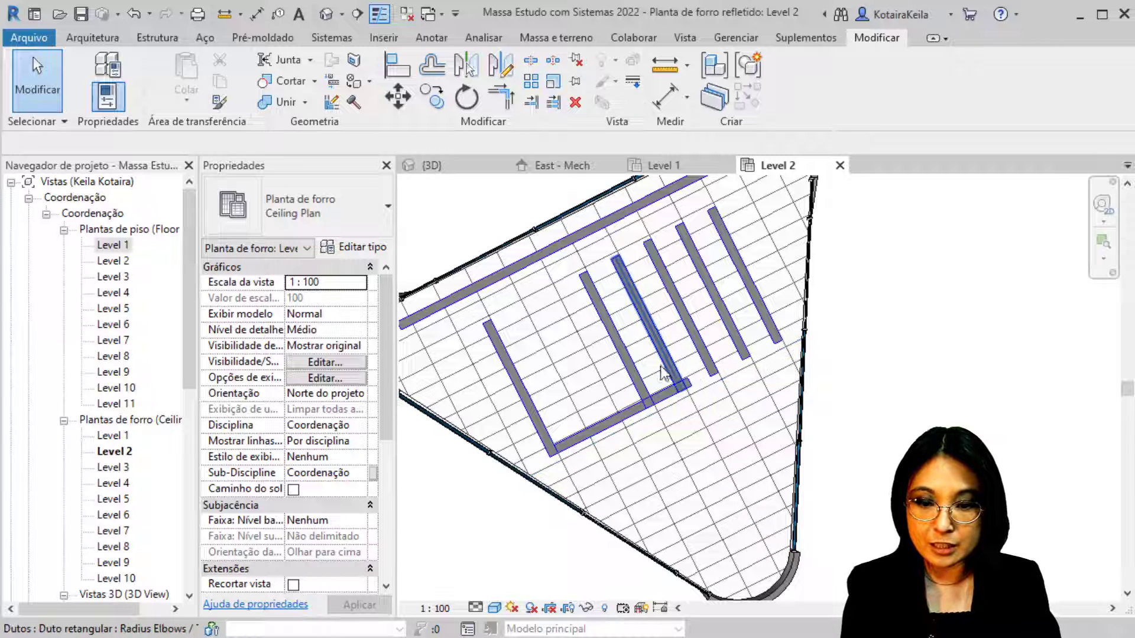
# Open the Level 6 ceiling plan and set its visual style to Shaded.
pyautogui.doubleClick(121, 517)
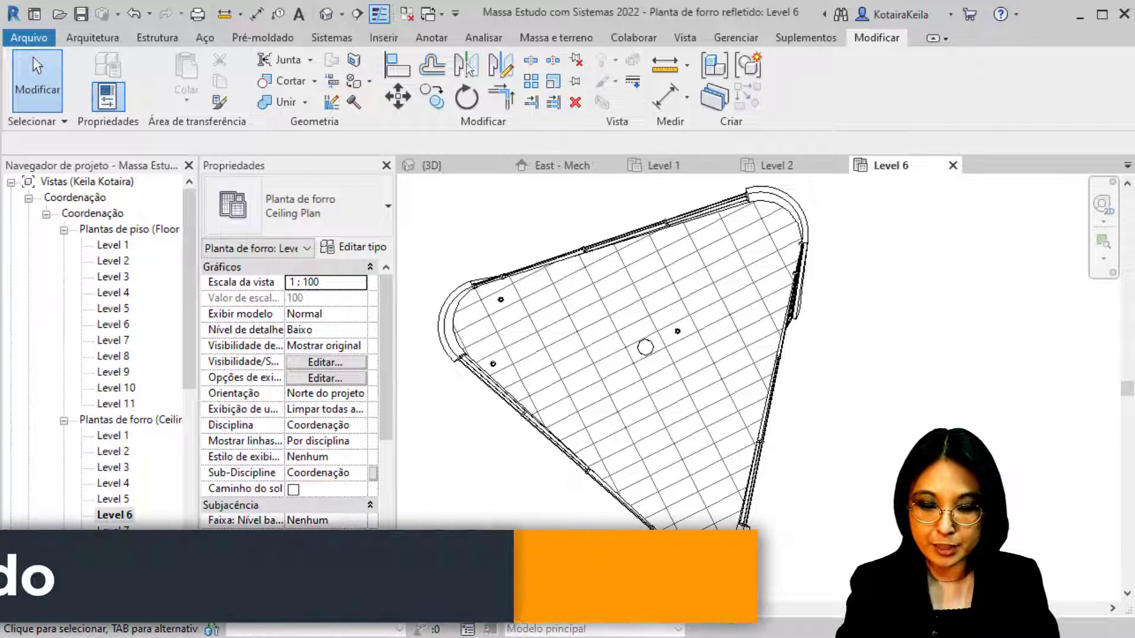
pyautogui.press('s')
pyautogui.press('d')
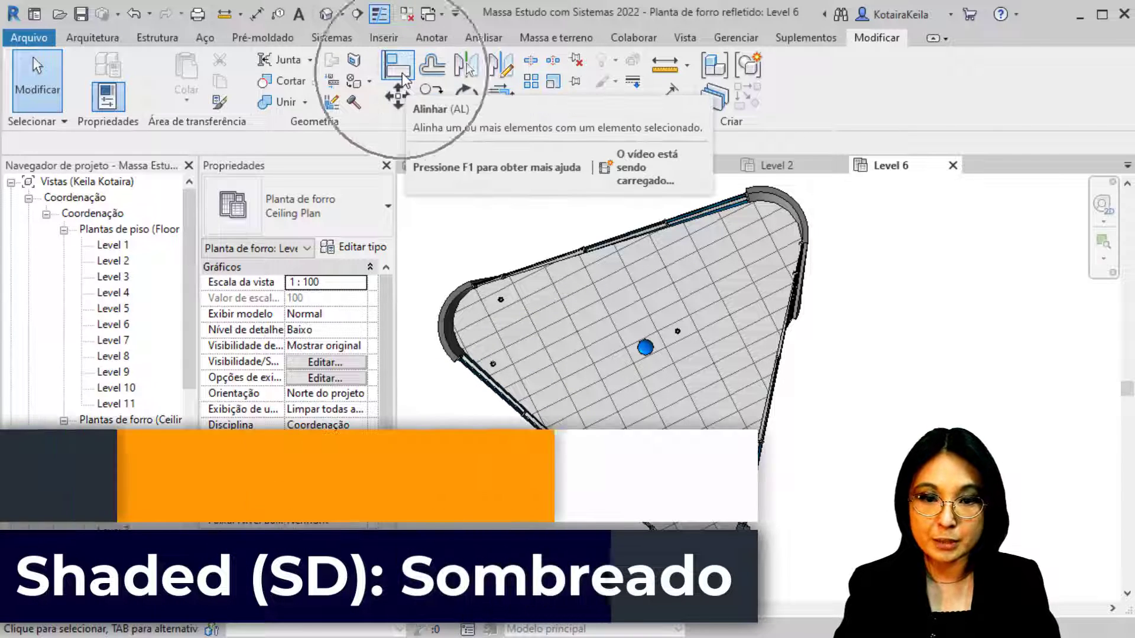
# Align the ceiling's long grid lines with the inner edge of the upper curtain wall, then leave the Align command.
pyautogui.click(402, 72)
pyautogui.scroll(5, 491, 264)
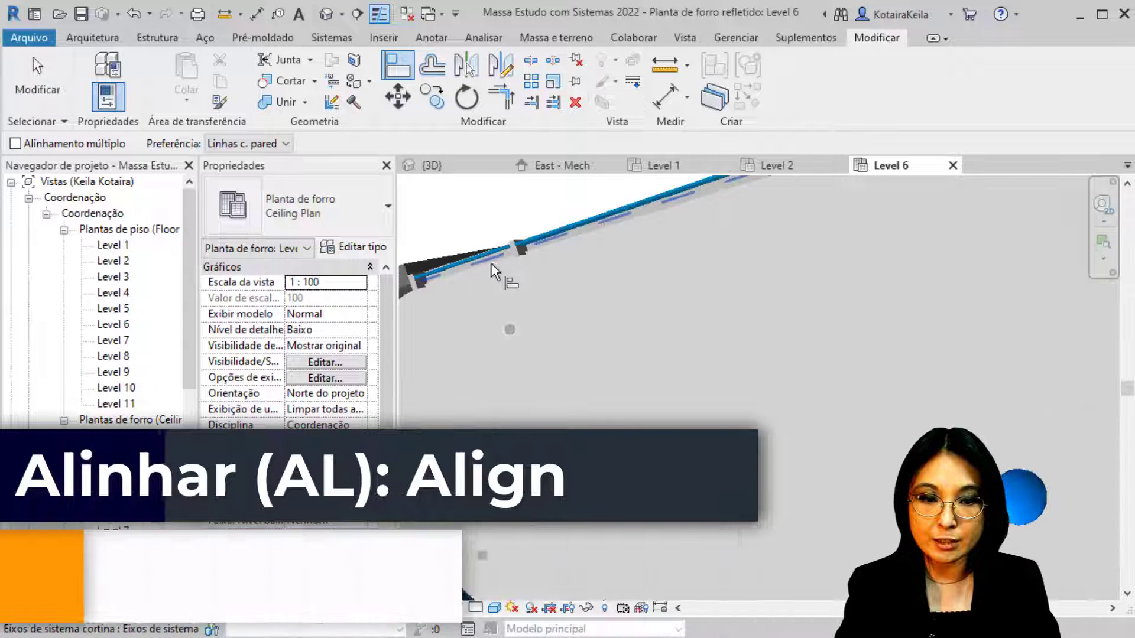
pyautogui.scroll(1, 490, 263)
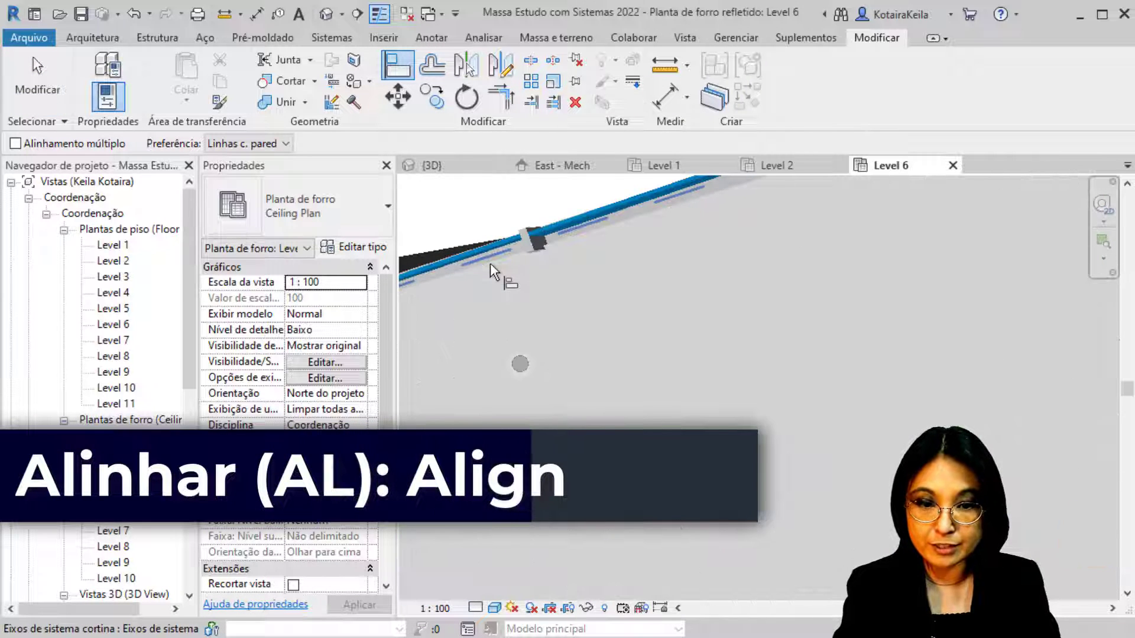
pyautogui.scroll(1, 491, 263)
pyautogui.press('Tab')
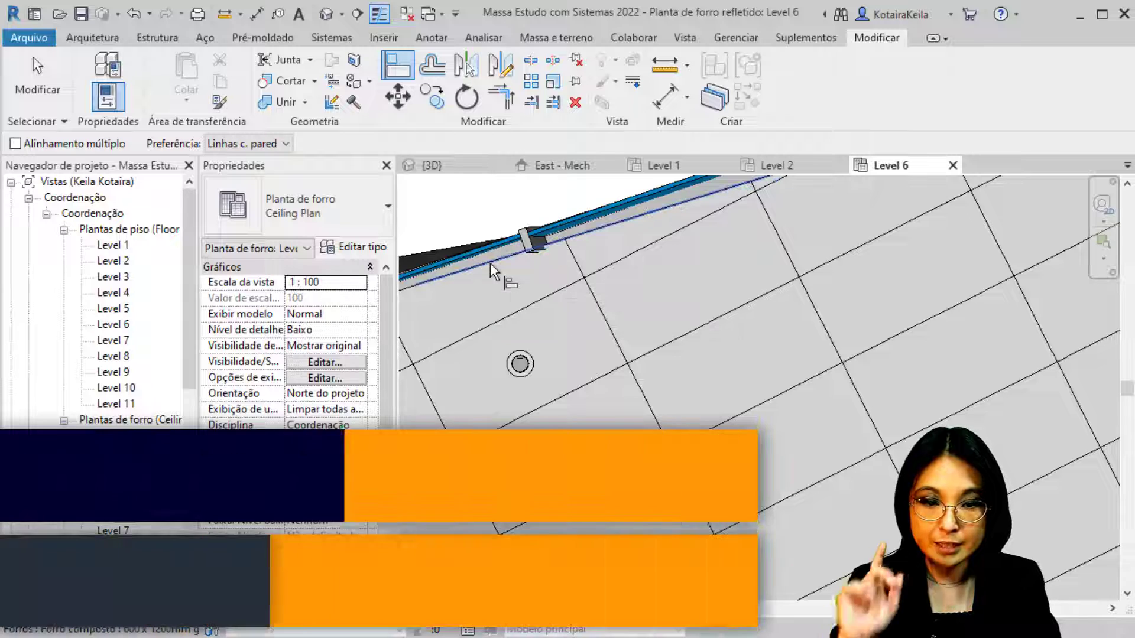
pyautogui.scroll(-2, 490, 264)
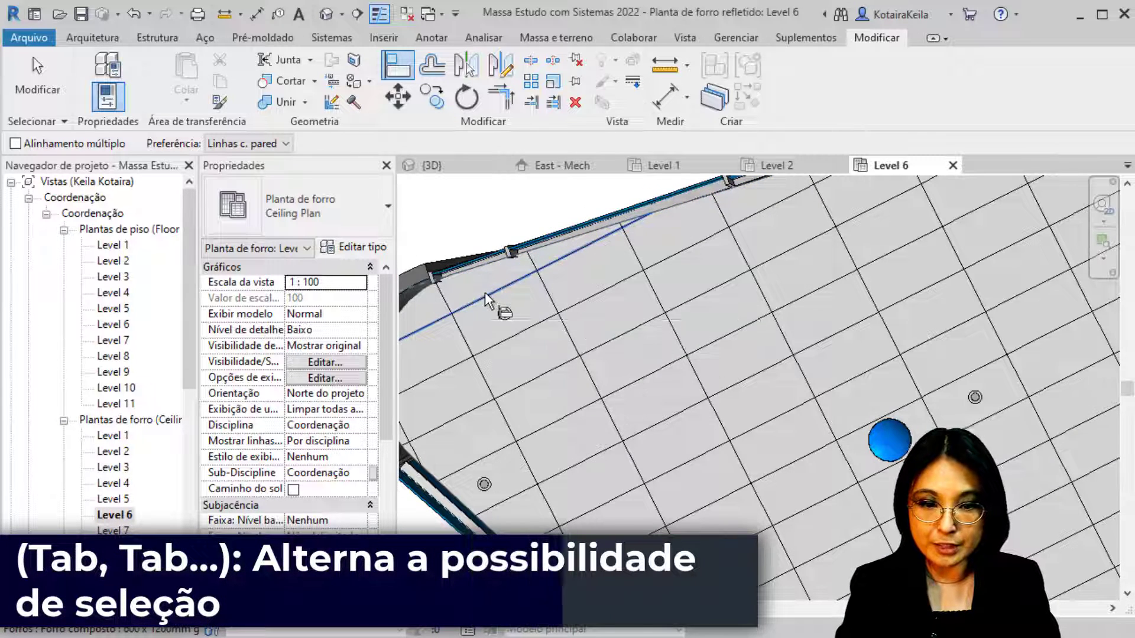
pyautogui.click(484, 292)
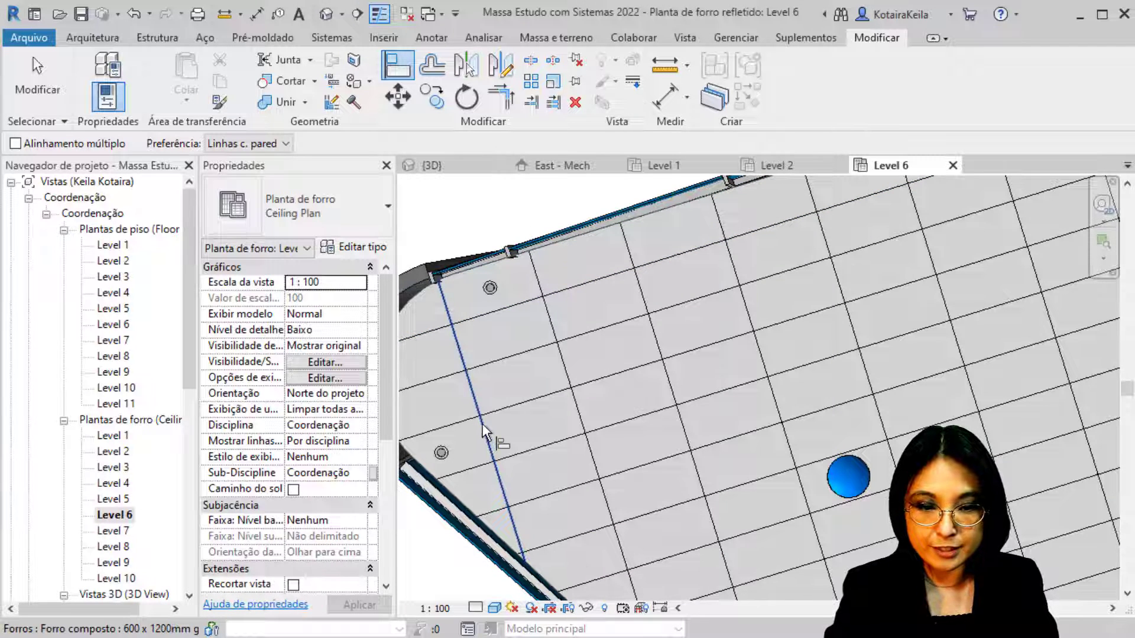
pyautogui.press('Escape')
pyautogui.press('Escape')
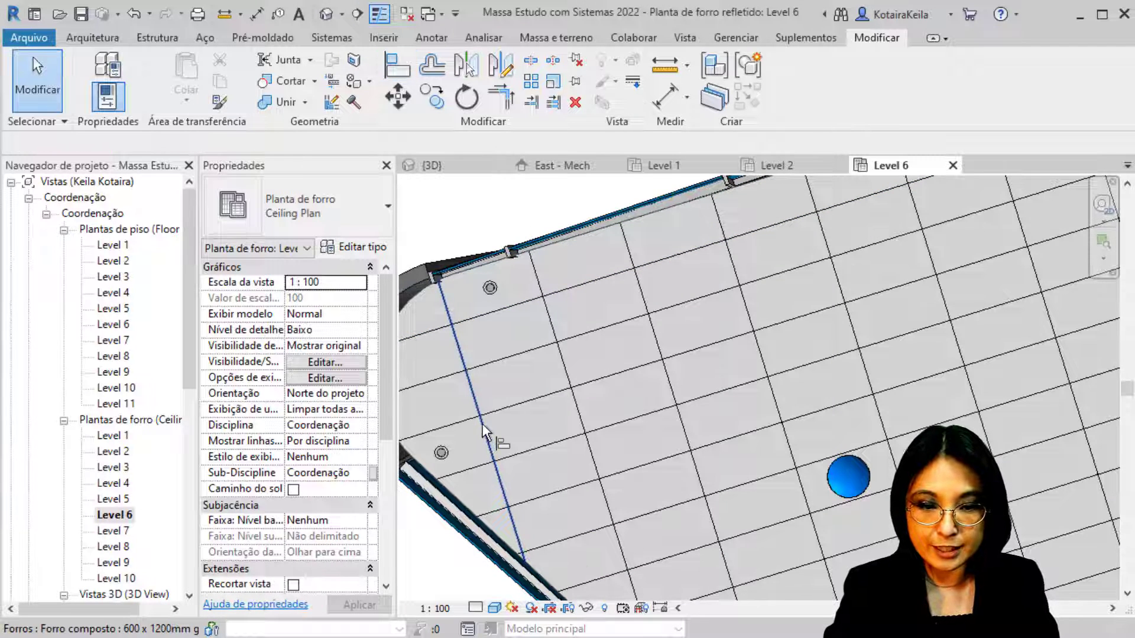
# Mirror a copy of the recessed spotlight beside the upper curtain wall across the adjacent crosswise ceiling grid line.
pyautogui.click(489, 294)
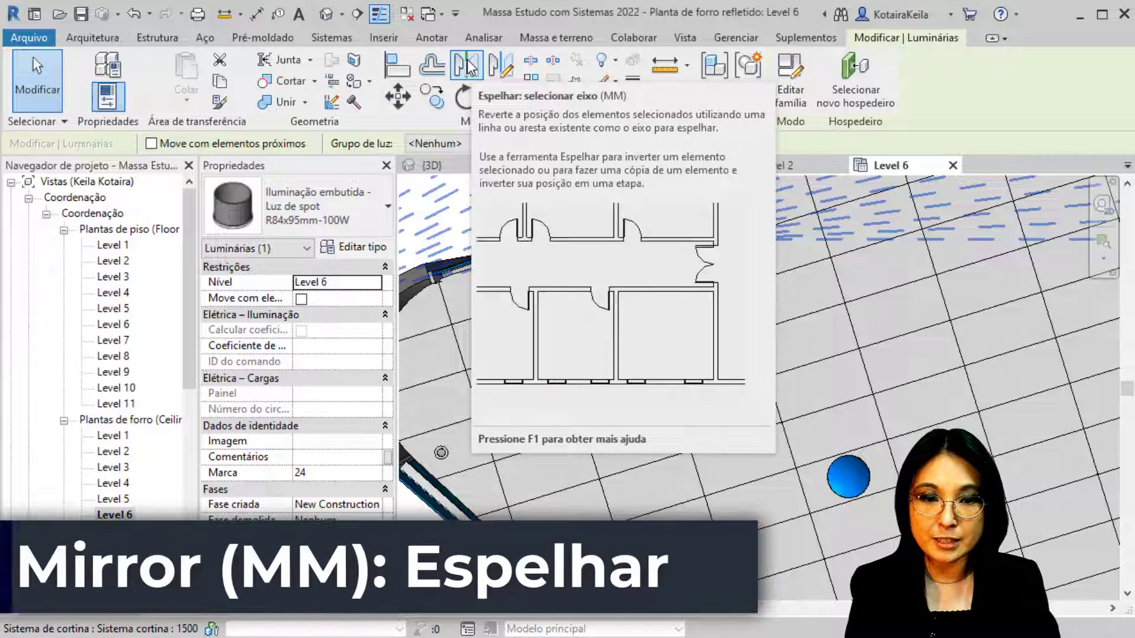
pyautogui.click(466, 65)
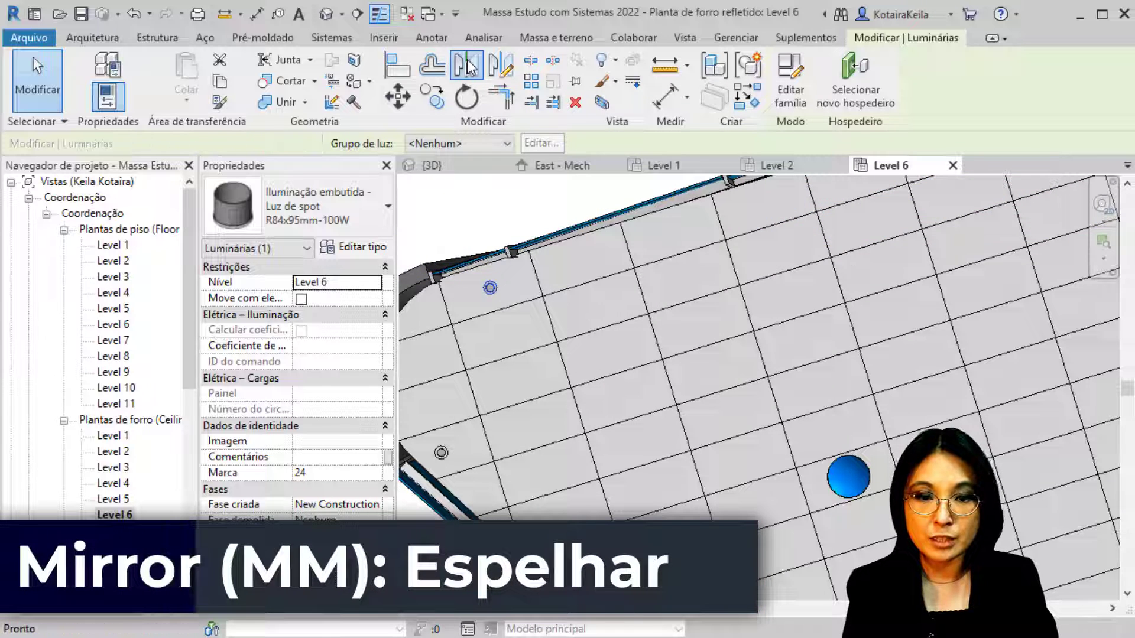
pyautogui.click(540, 287)
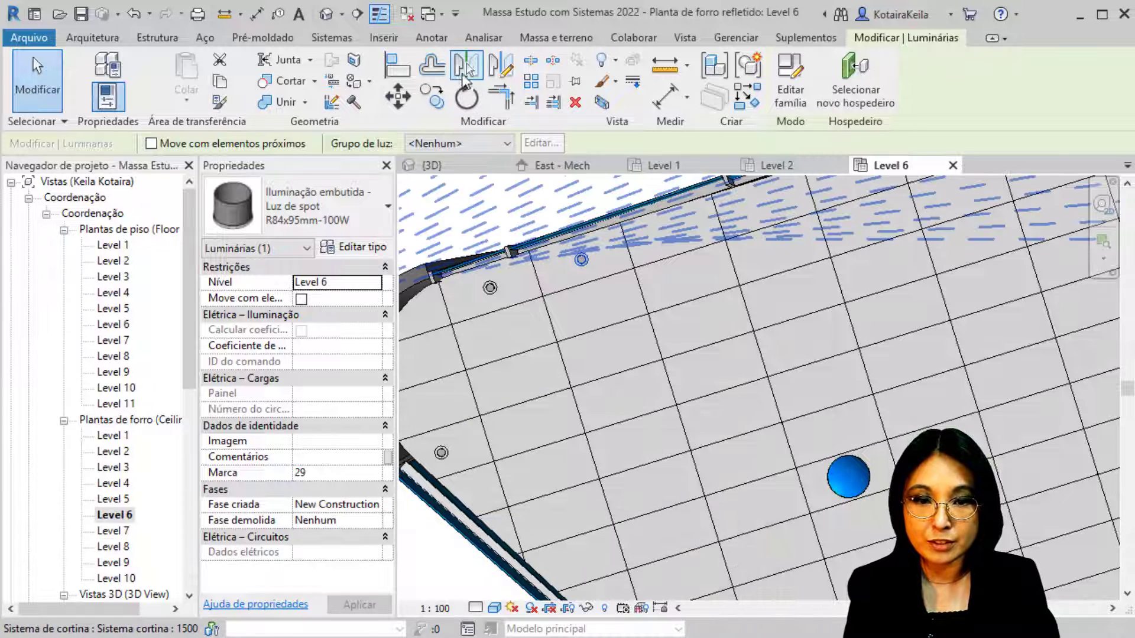
# Mirror the copied spotlight across the next crosswise ceiling grid line with the copy option turned off.
pyautogui.click(467, 68)
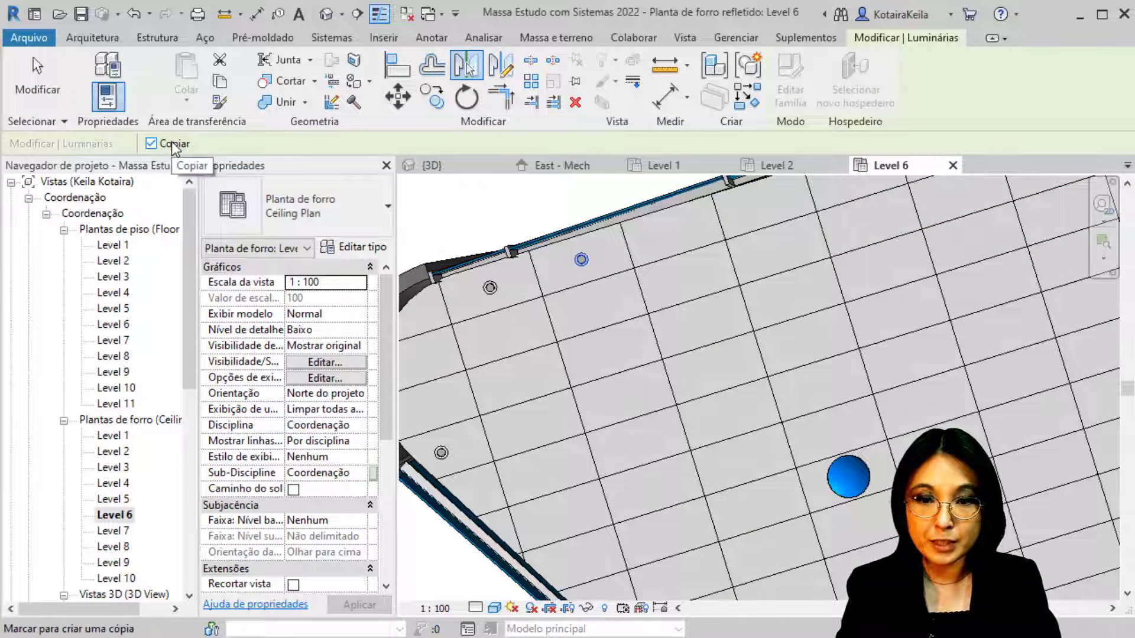
pyautogui.click(172, 143)
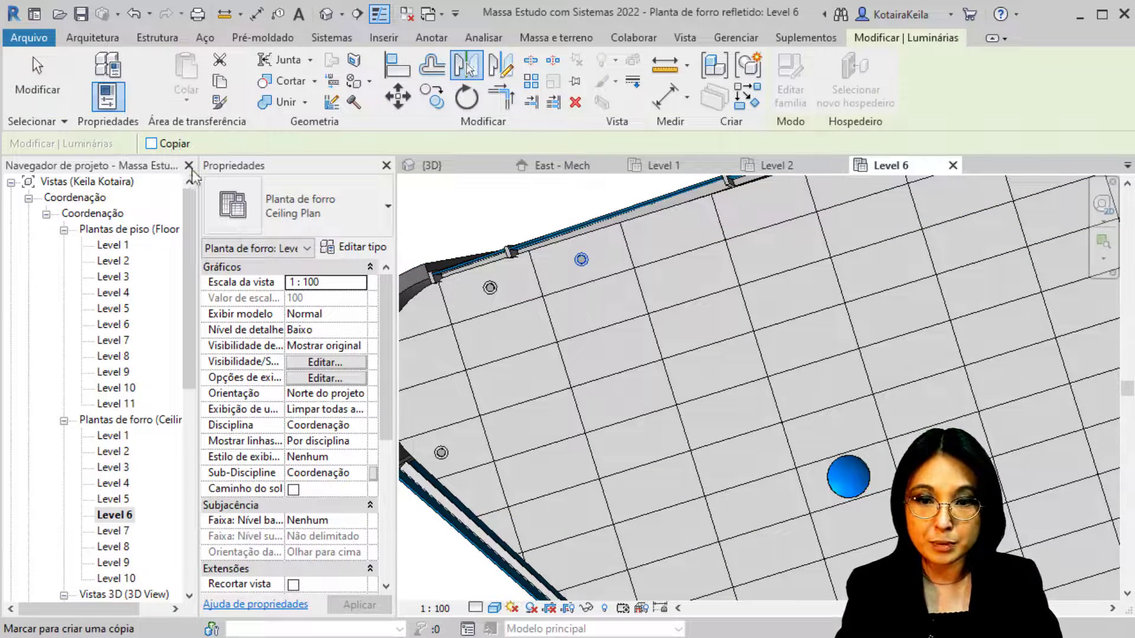
pyautogui.click(642, 288)
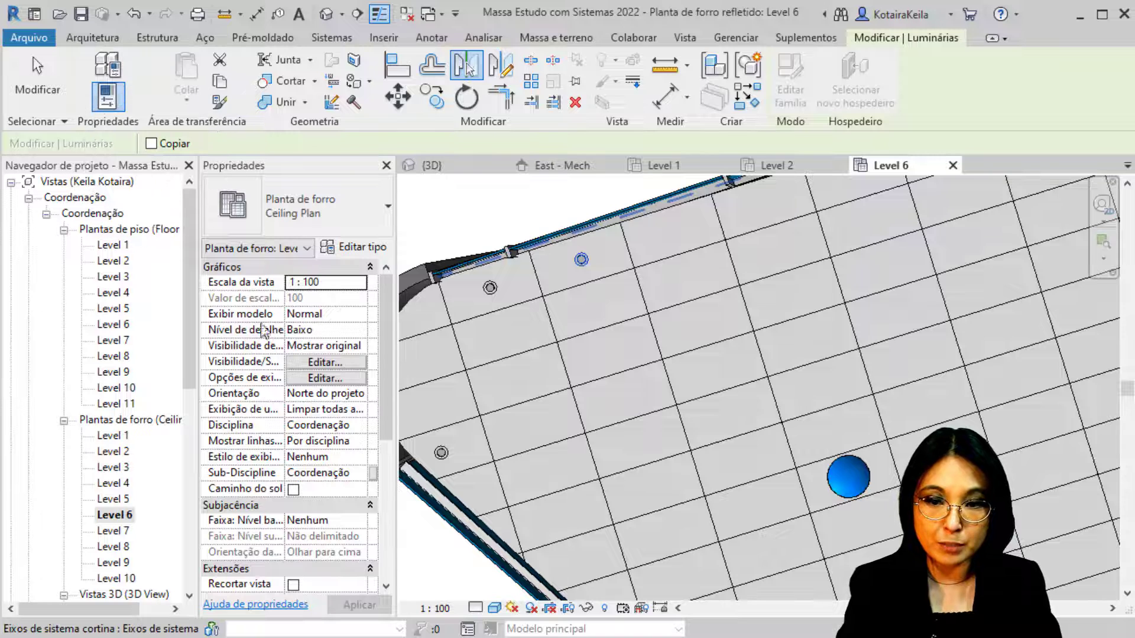
pyautogui.click(641, 295)
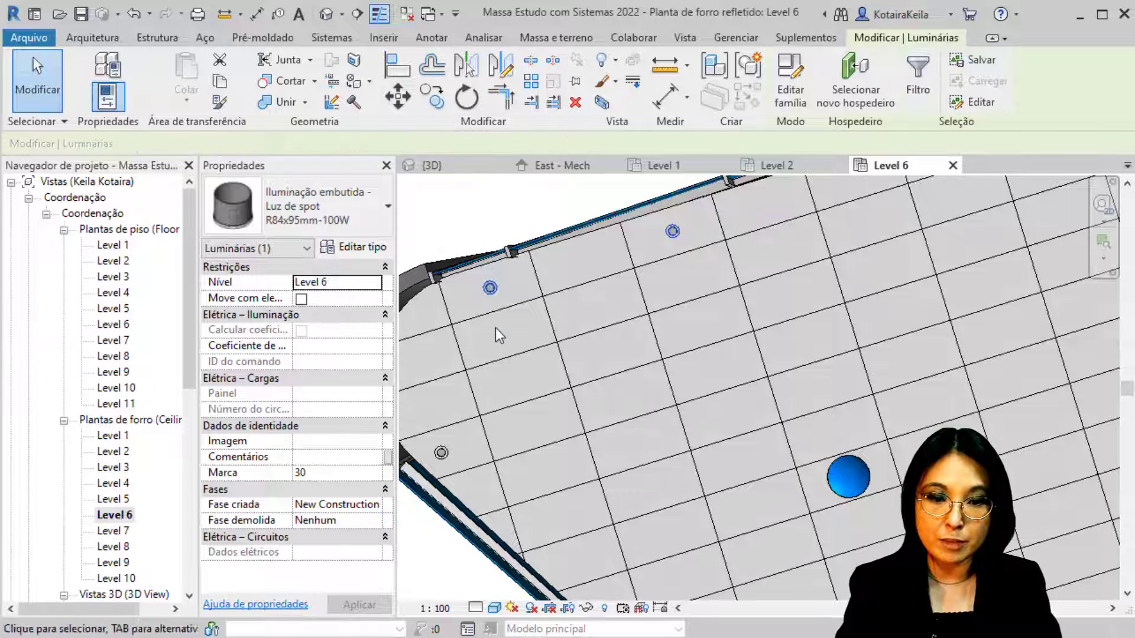
# Mirror copies of both spotlights beside the upper curtain wall across the lengthwise ceiling grid line below them.
pyautogui.keyDown('ctrl'); pyautogui.click(490, 287); pyautogui.keyUp('ctrl')
pyautogui.click(473, 70)
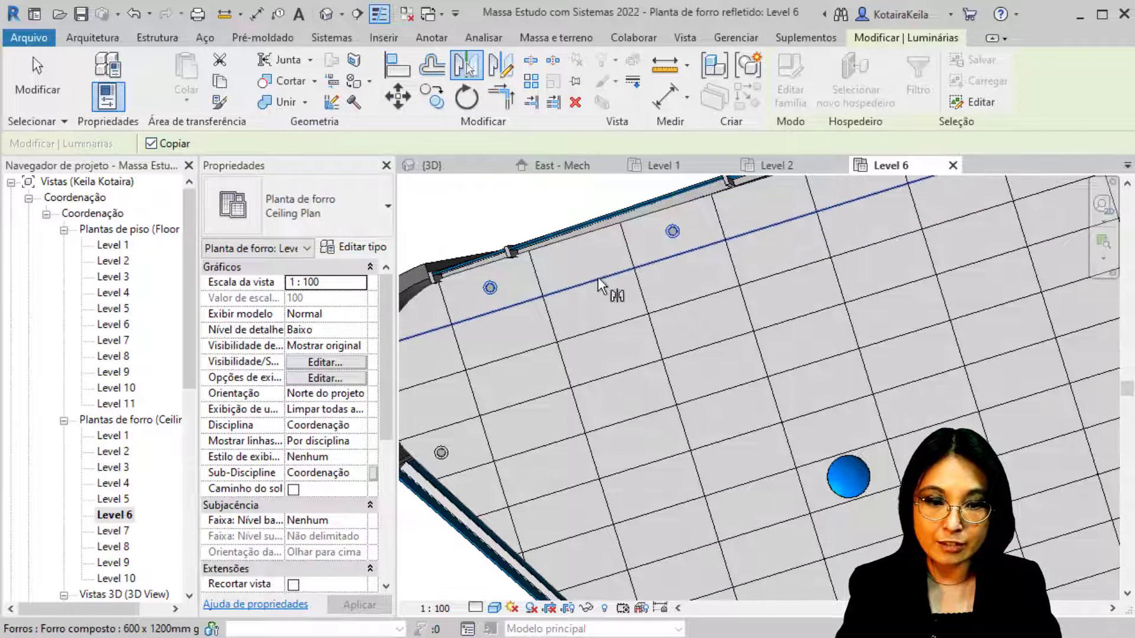
pyautogui.click(598, 335)
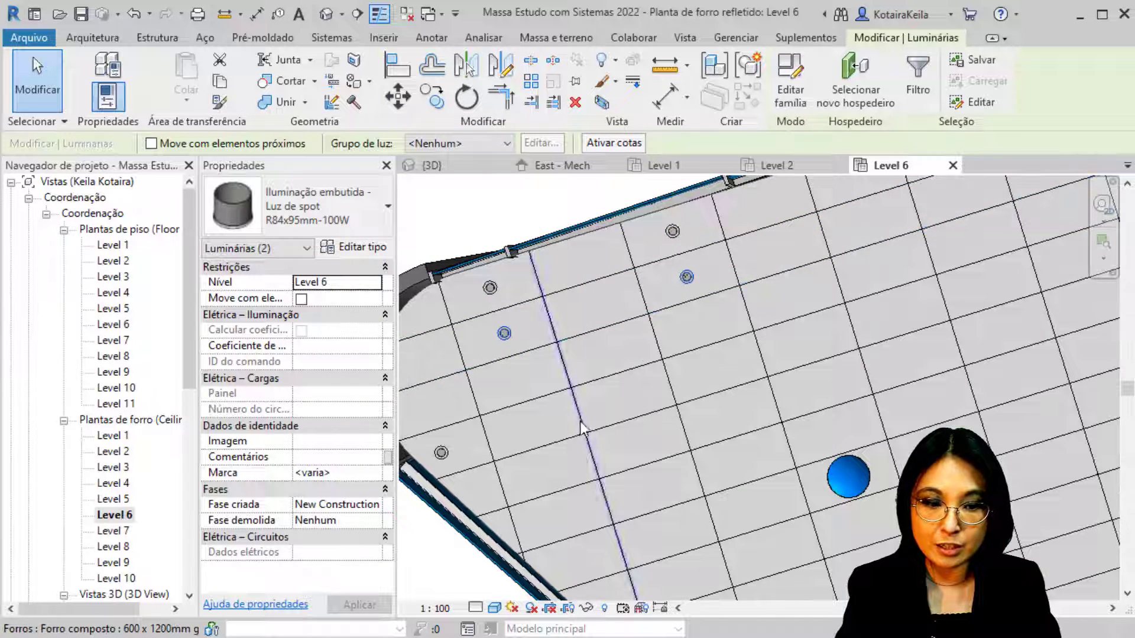
# Mirror copies of the blue round fixture and the spotlight beside it about an axis drawn above them at 165° to horizontal.
pyautogui.scroll(3, 622, 527)
pyautogui.moveTo(623, 526); pyautogui.dragTo(501, 488, button='middle')
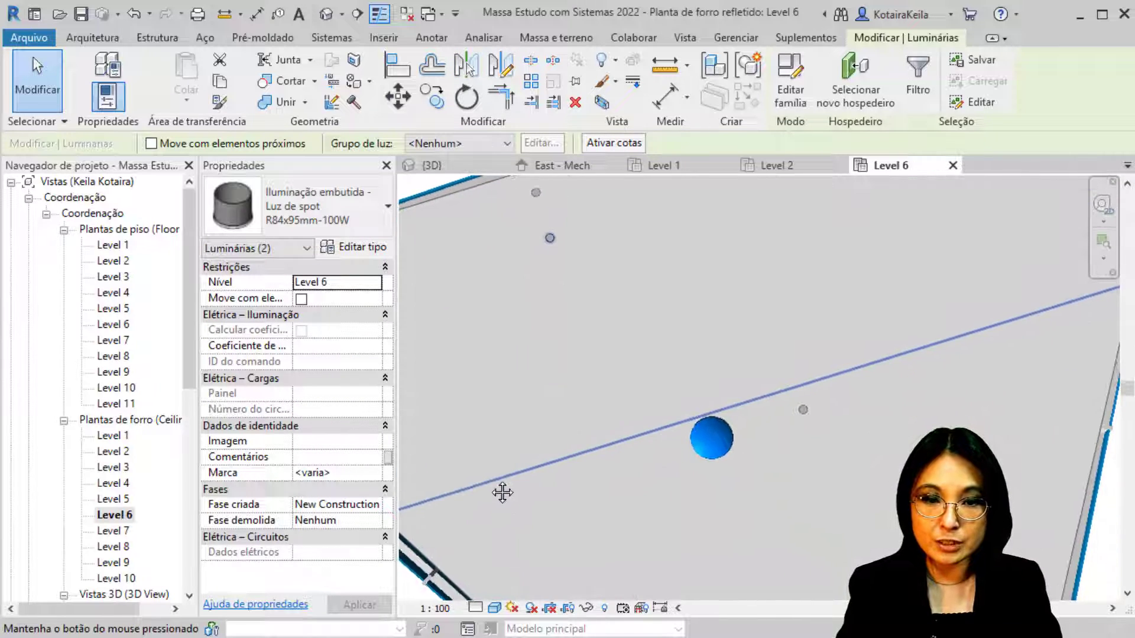
pyautogui.scroll(-3, 480, 476)
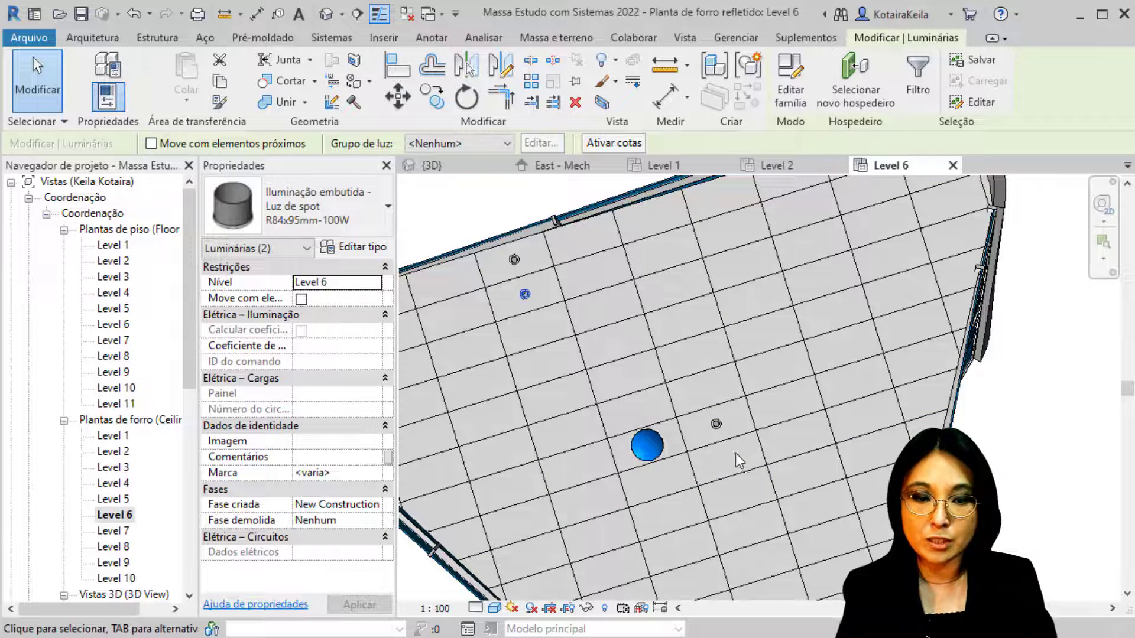
pyautogui.click(716, 424)
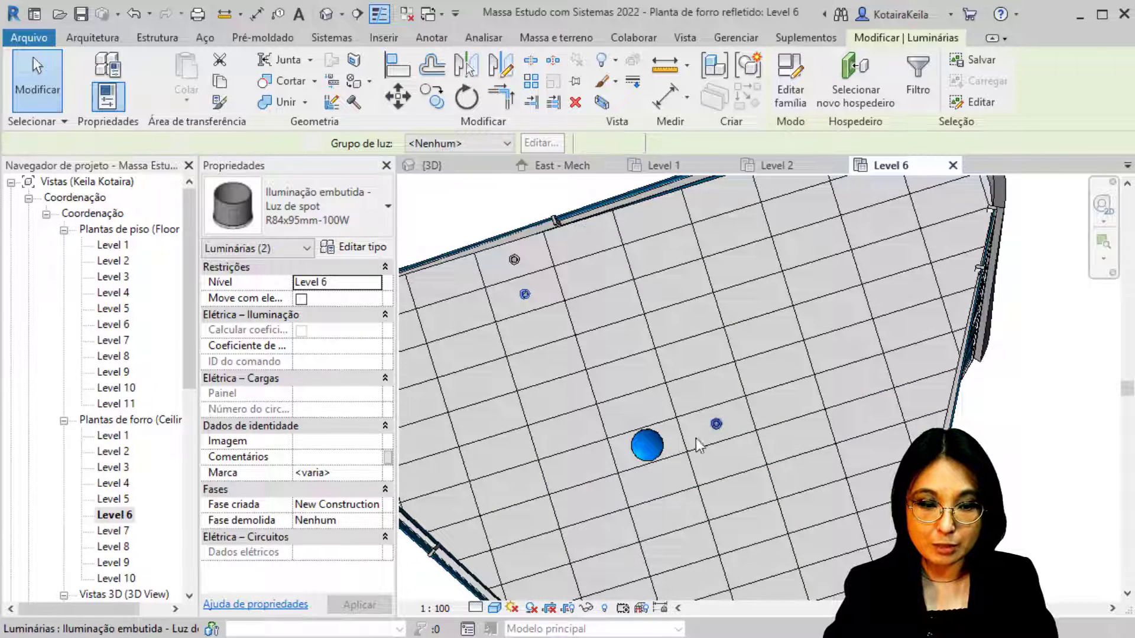
pyautogui.keyDown('ctrl'); pyautogui.click(657, 449); pyautogui.keyUp('ctrl')
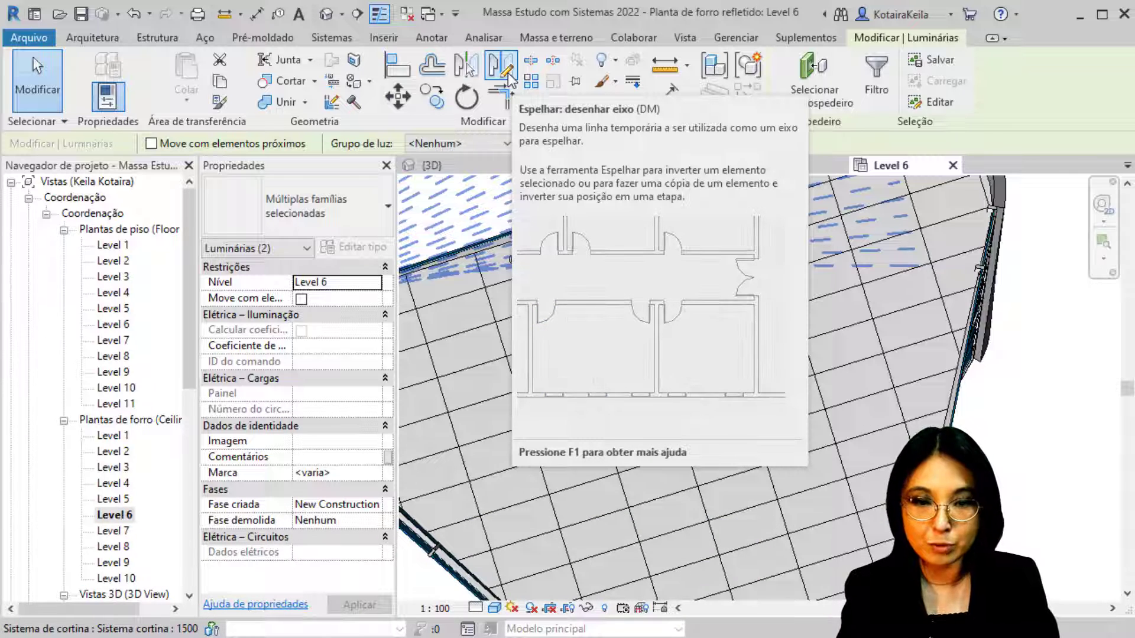
pyautogui.click(508, 78)
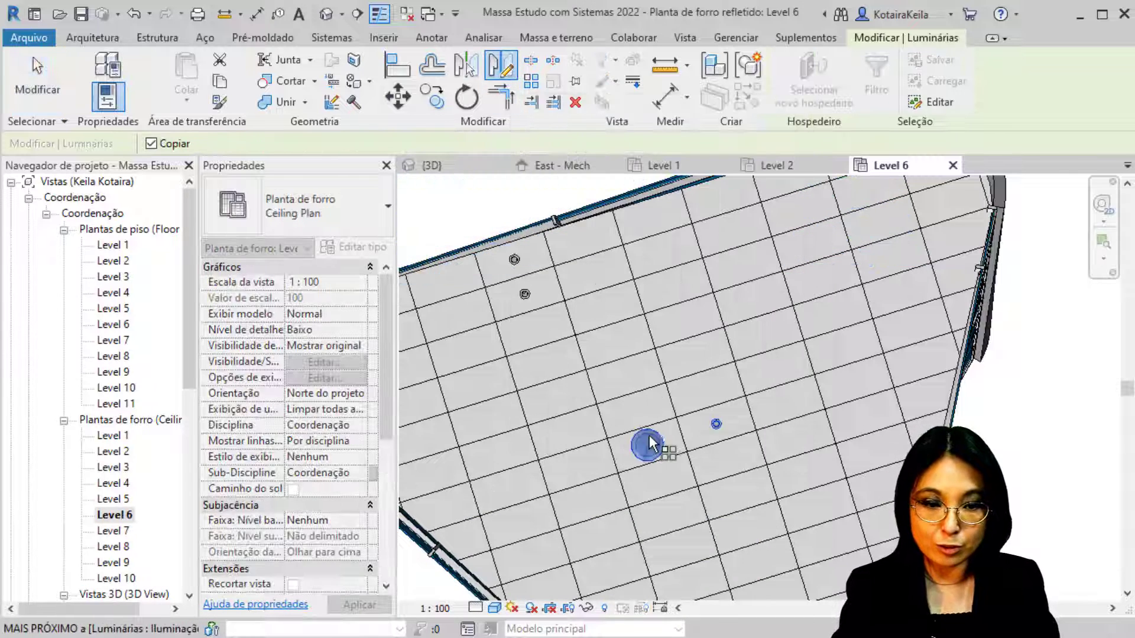
pyautogui.click(746, 397)
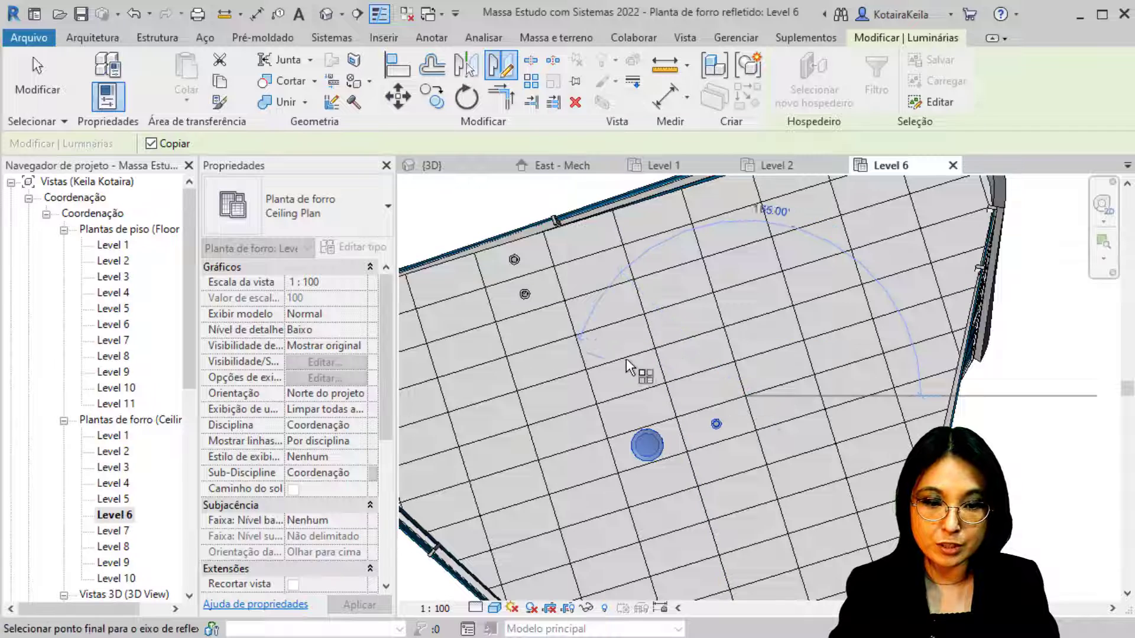
pyautogui.click(578, 338)
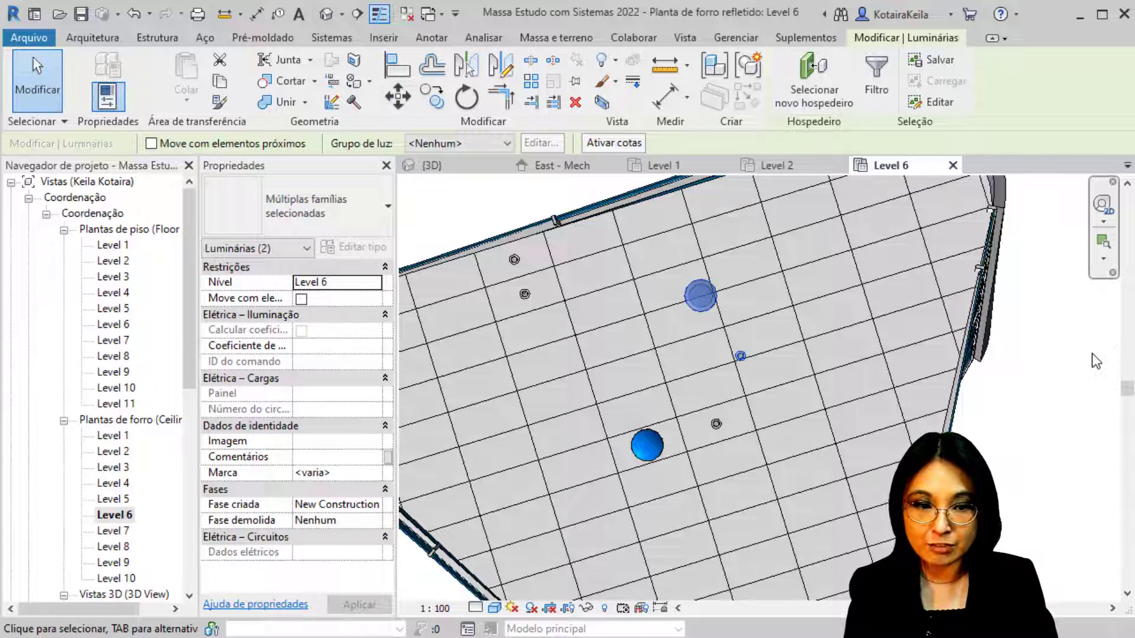
# Close the Level 6 ceiling plan and join the lower duct and the long leftmost duct in Level 2 with Trim/Extend to Corner.
pyautogui.click(953, 166)
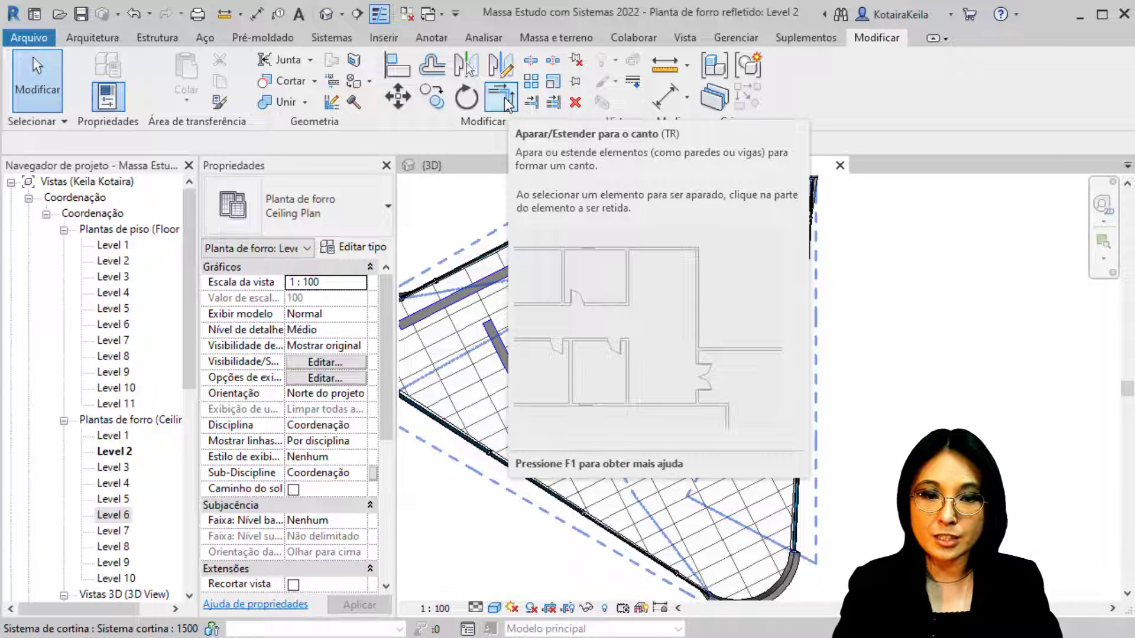
pyautogui.click(506, 105)
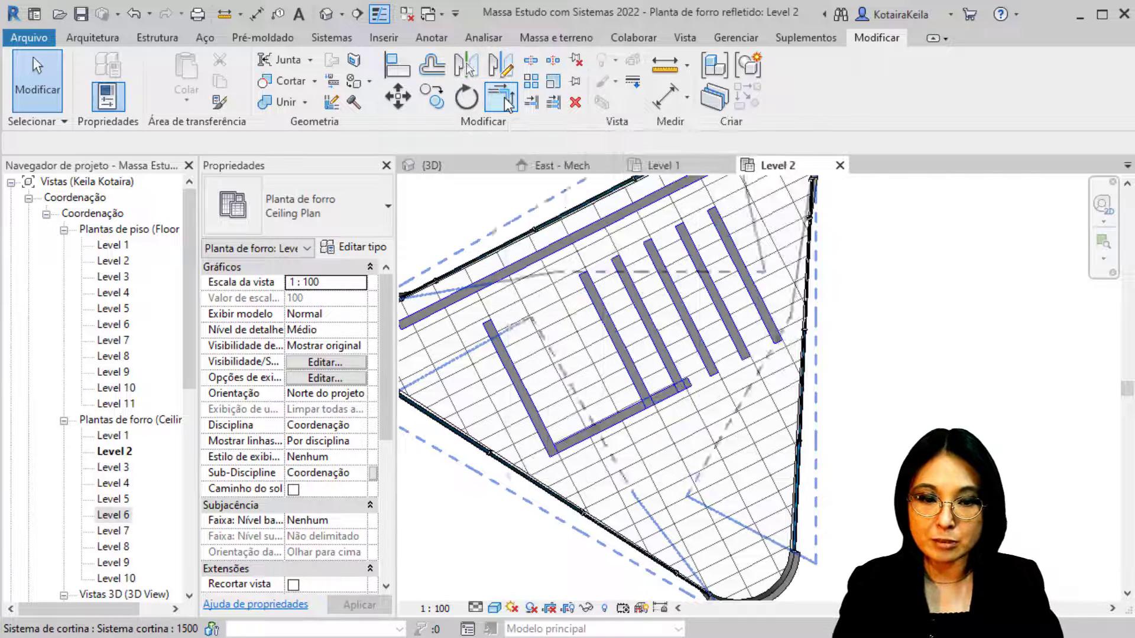
pyautogui.click(594, 441)
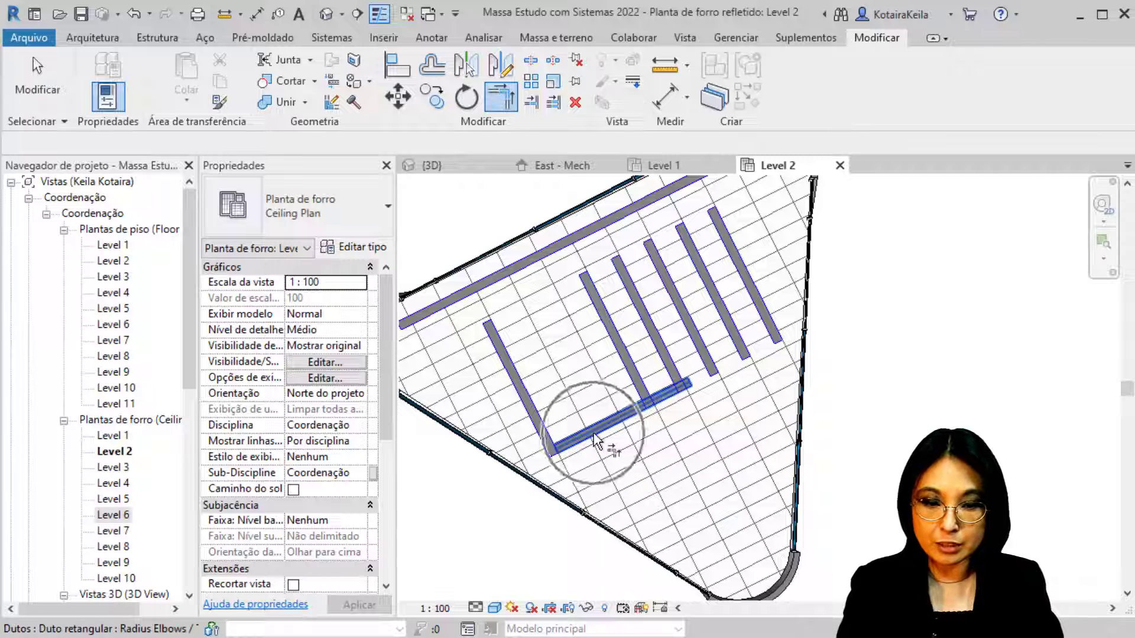
pyautogui.click(525, 402)
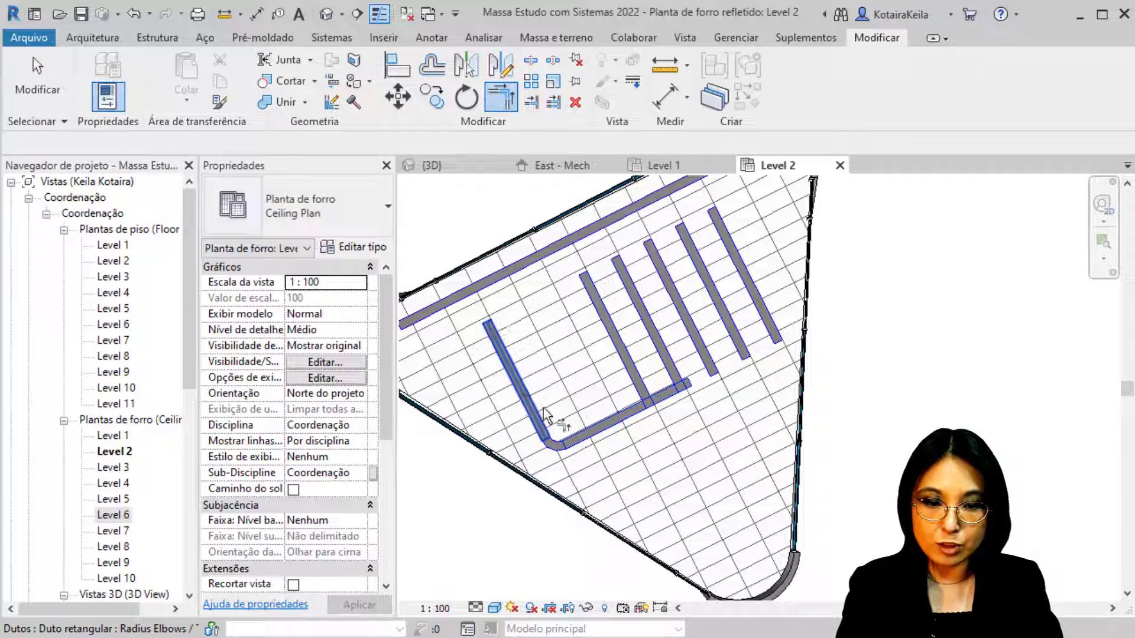
# Try Trim/Extend to Corner between the first parallel duct and the upper duct, keeping the upper duct's right part, and undo it.
pyautogui.click(603, 440)
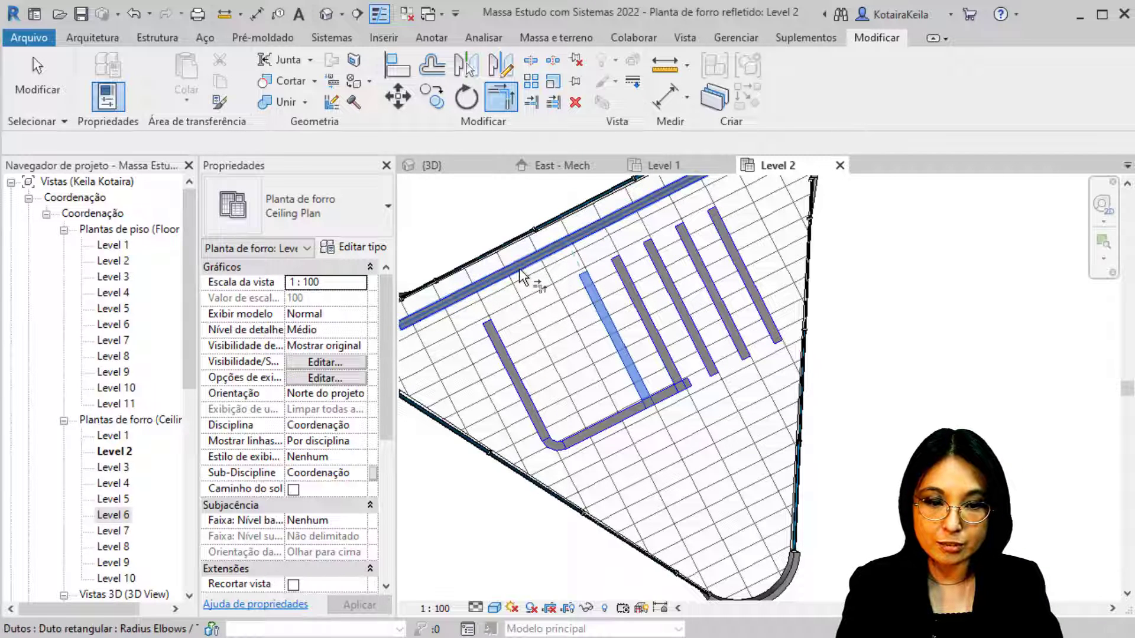
pyautogui.scroll(3, 524, 276)
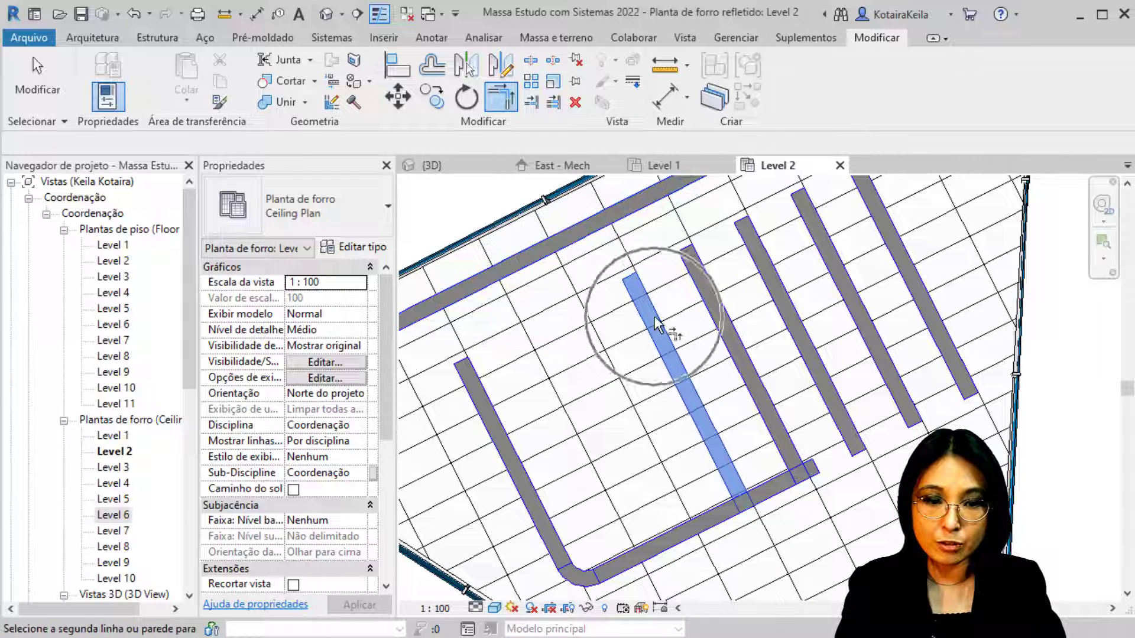
pyautogui.click(655, 204)
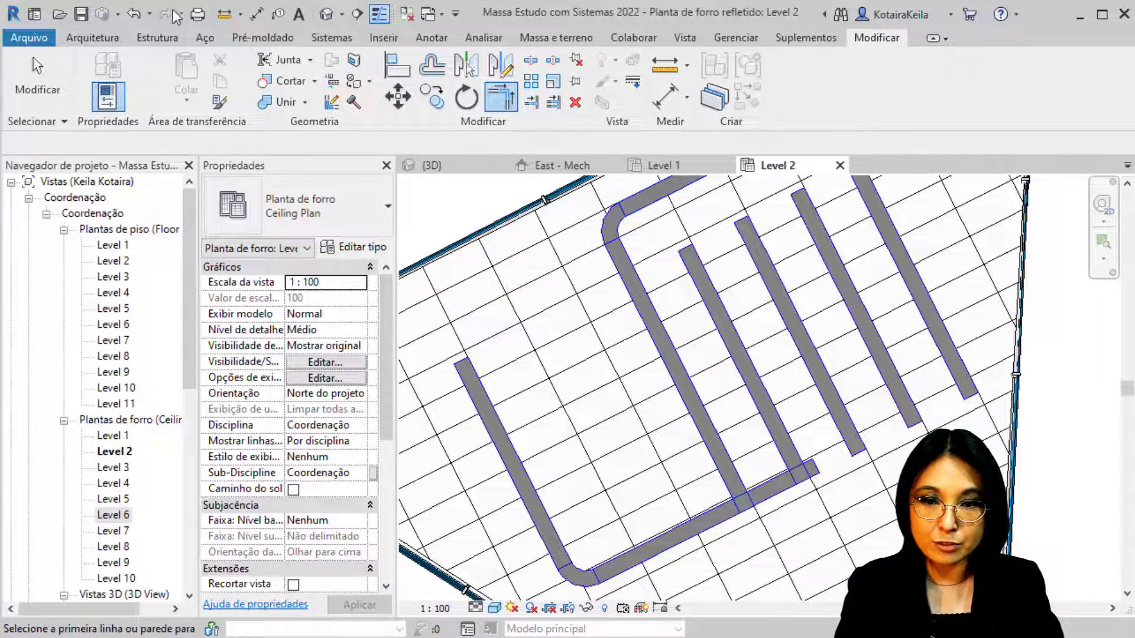
pyautogui.click(141, 14)
# Try Trim/Extend to Corner between the first parallel duct and the upper duct, keeping the upper duct's left part, and undo it.
pyautogui.click(641, 317)
pyautogui.click(538, 256)
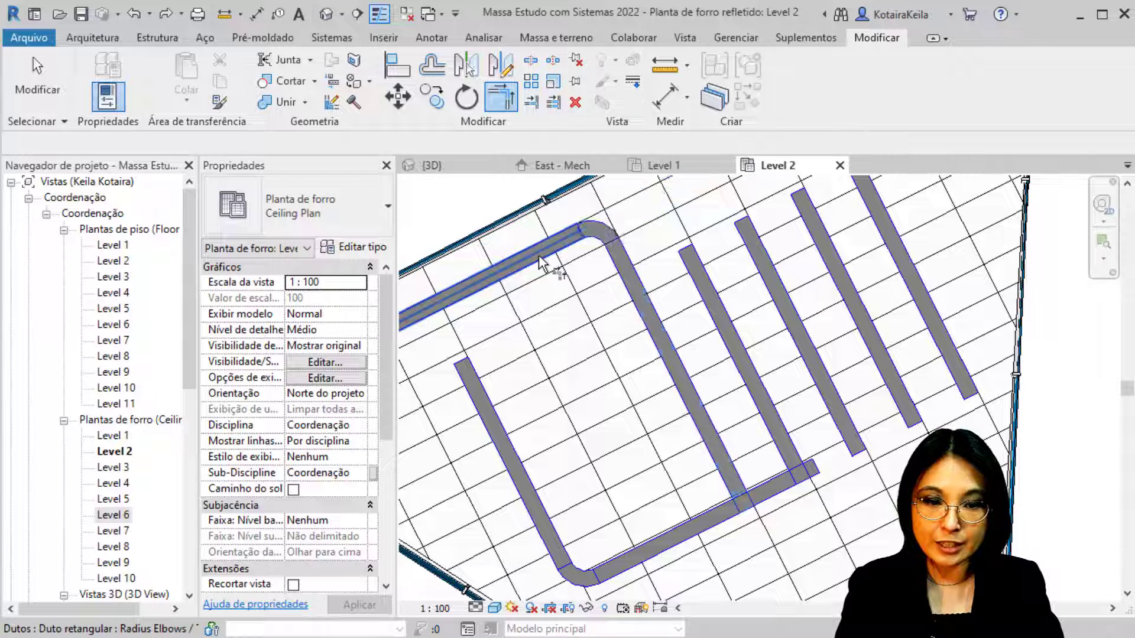
pyautogui.scroll(-2, 538, 257)
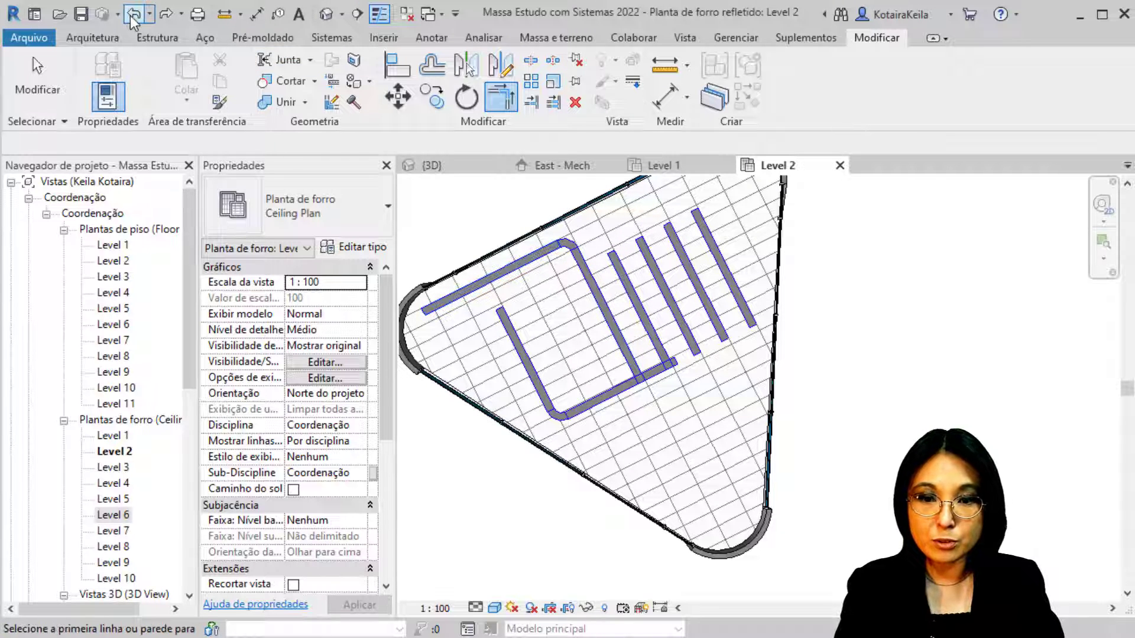
pyautogui.scroll(2, 620, 447)
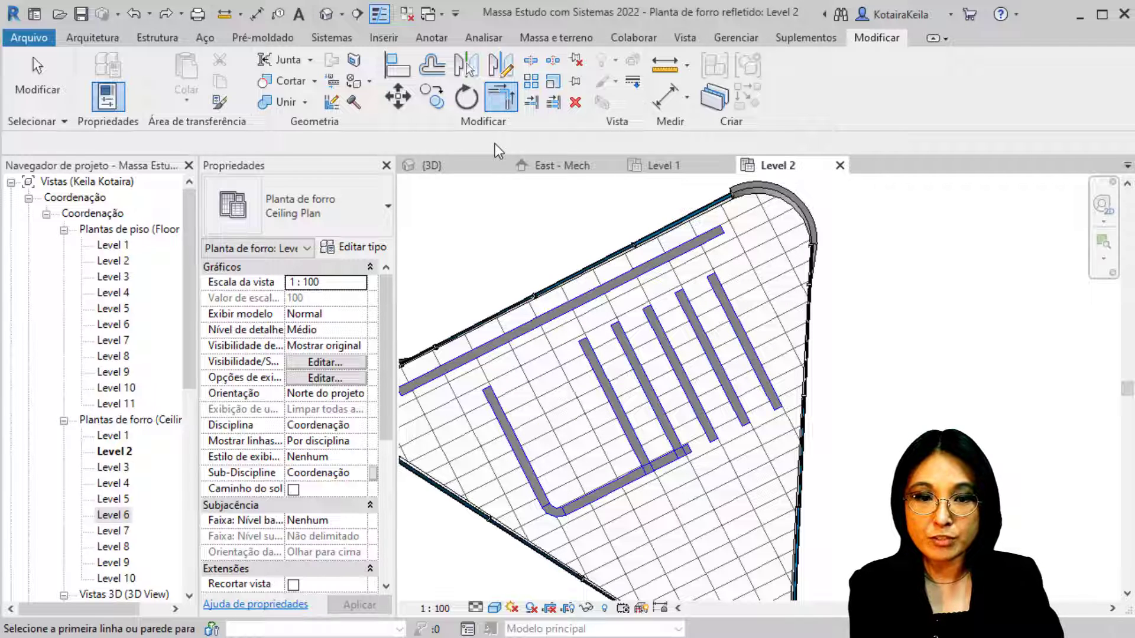
# Split the long upper duct and the first parallel duct with Split Element, leaving the inner-segment deletion option off.
pyautogui.click(530, 61)
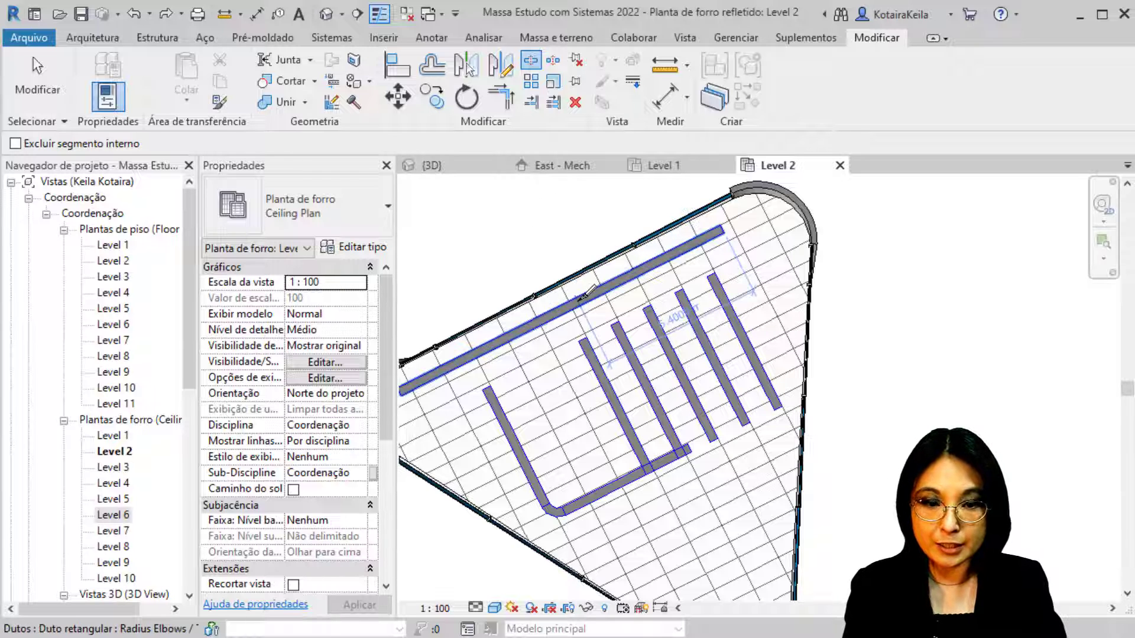
pyautogui.scroll(3, 588, 315)
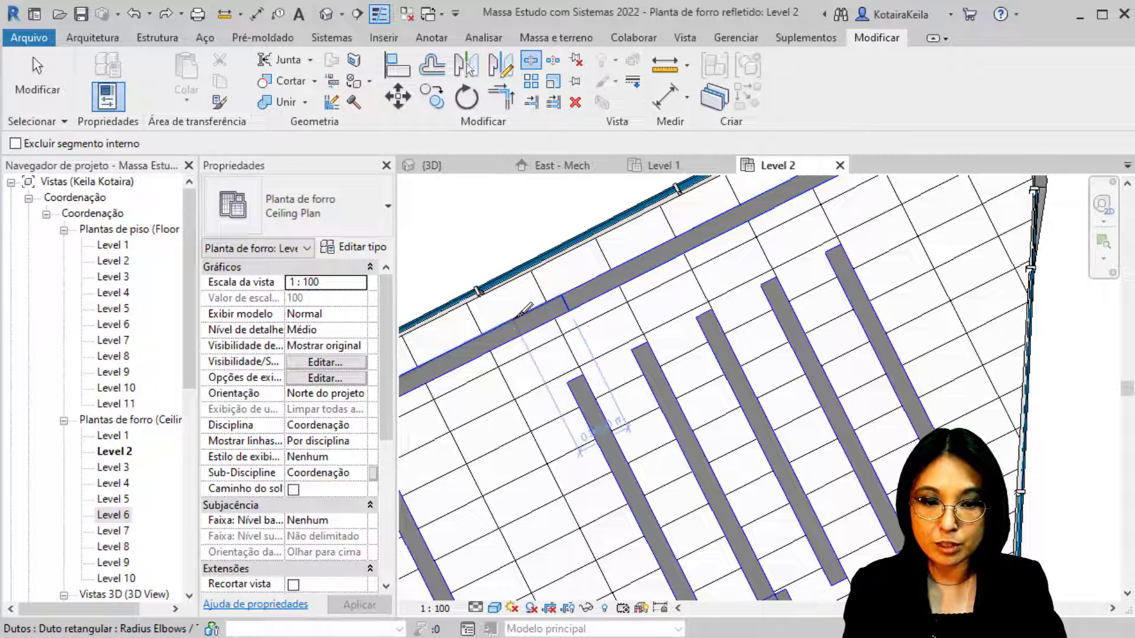
pyautogui.click(618, 471)
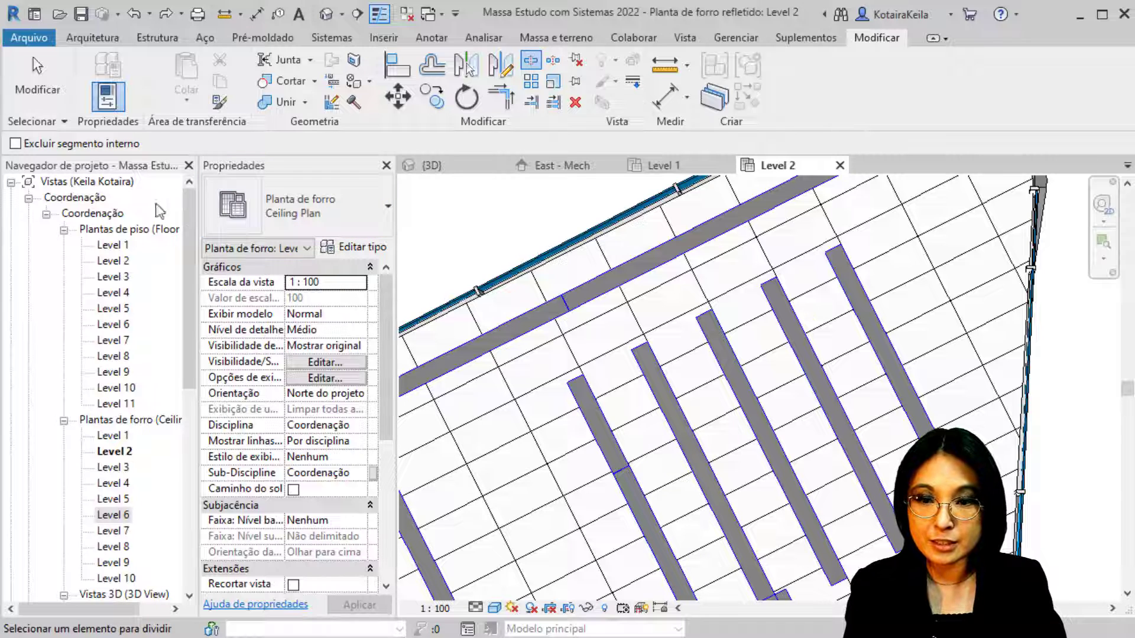
# Turn on inner-segment deletion for Split Element and cut a gap in the second parallel duct between two split points.
pyautogui.click(54, 147)
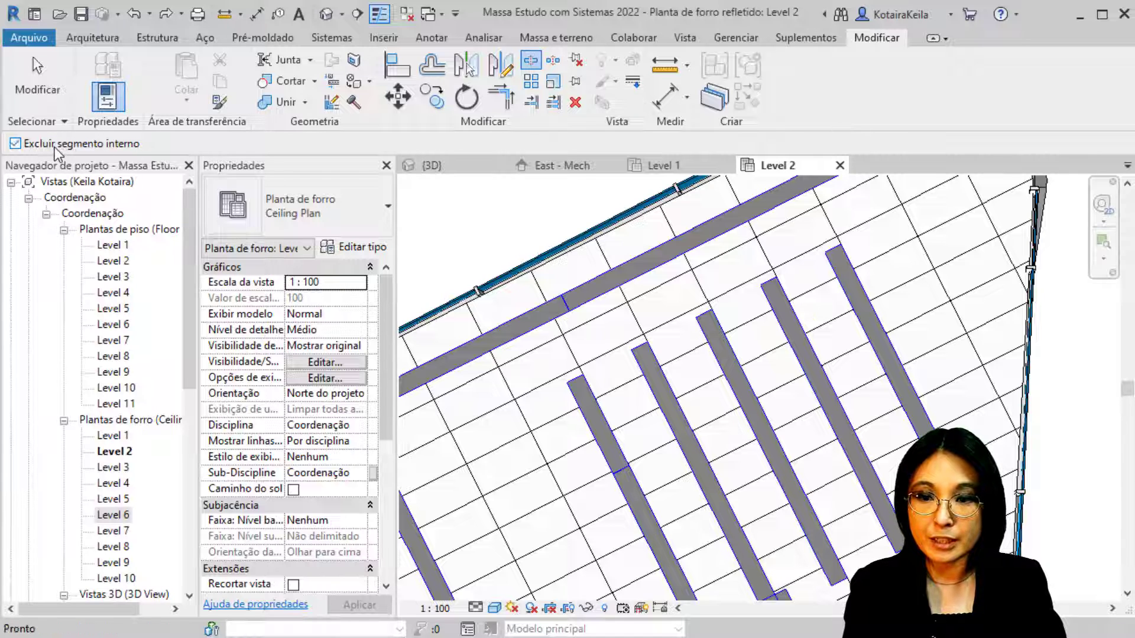
pyautogui.click(657, 386)
pyautogui.click(688, 440)
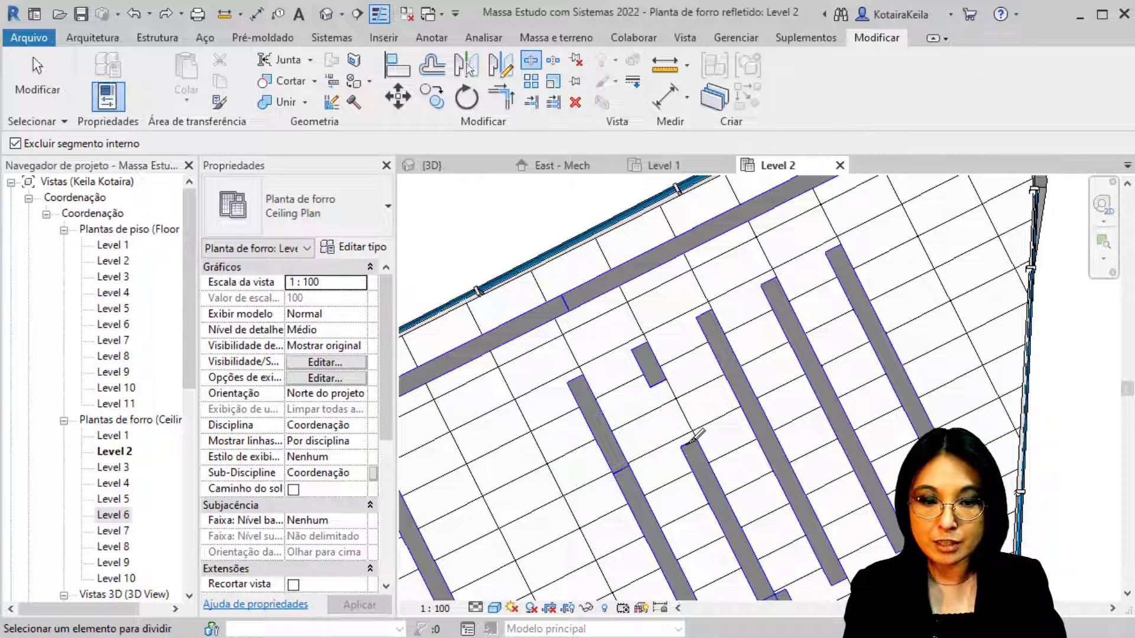
pyautogui.press('ctrl')
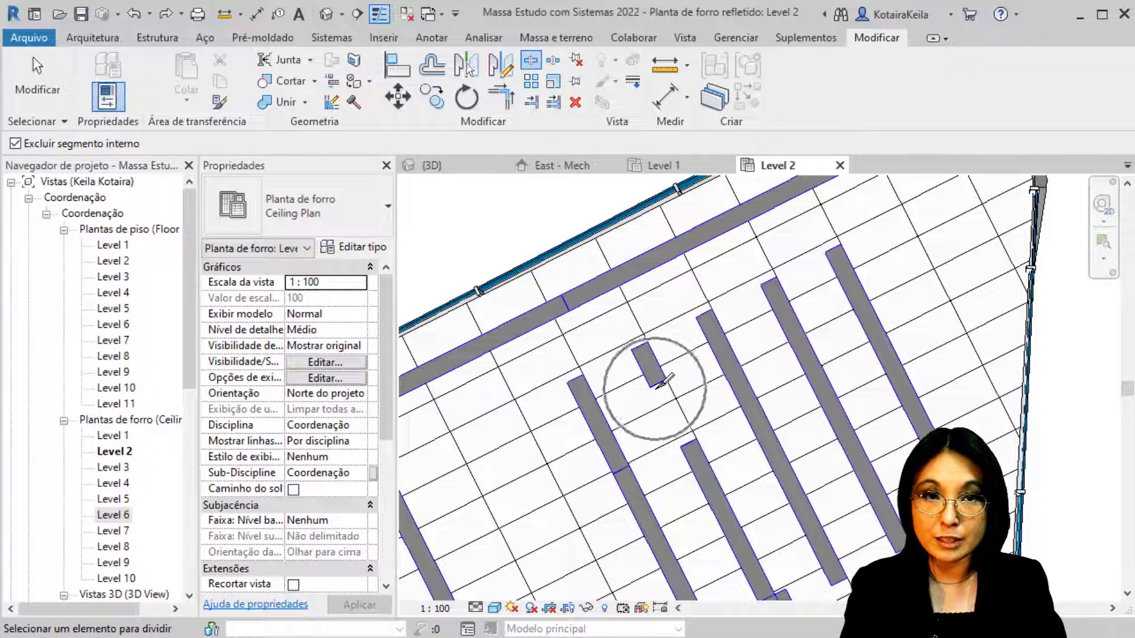
pyautogui.press('ctrl')
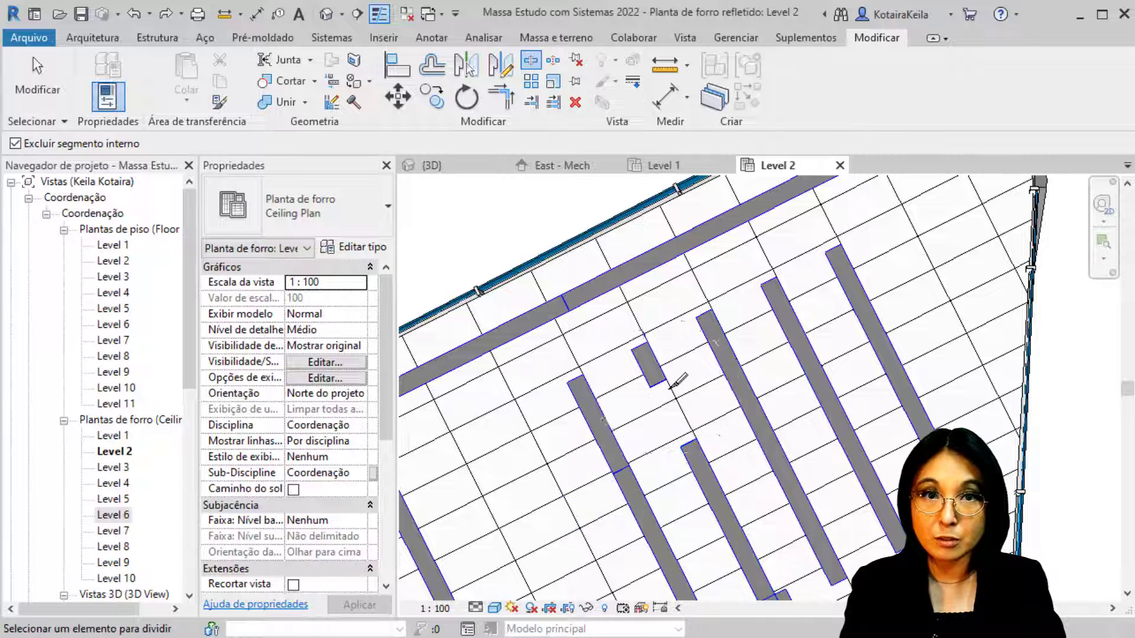
pyautogui.press('ctrl')
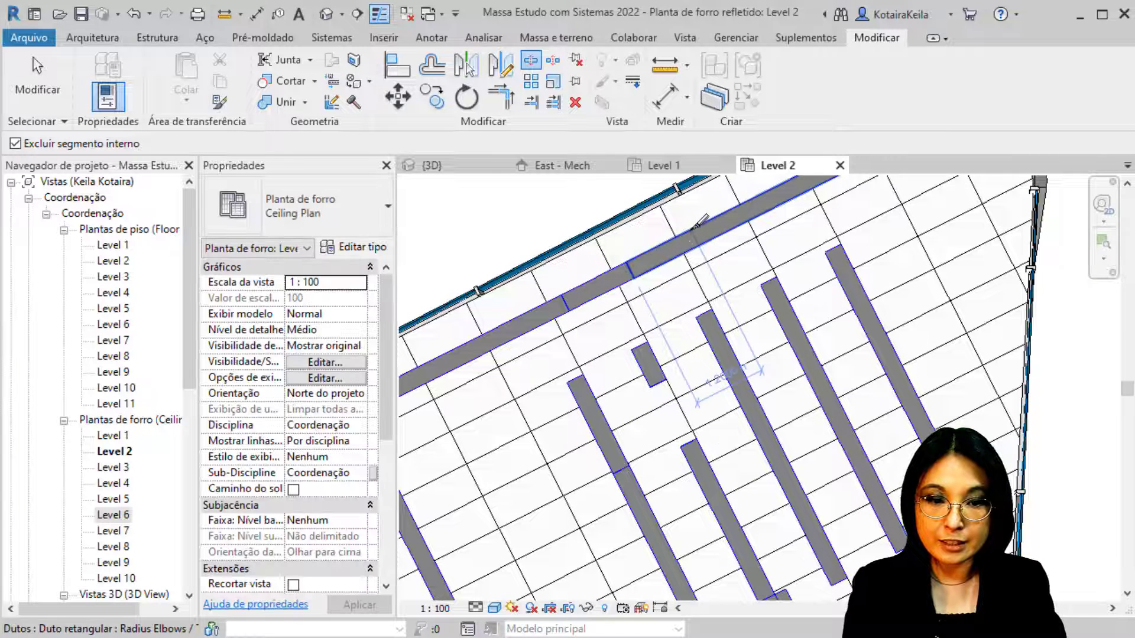
# Cut a gap in the upper duct with Split Element, and split its right part and the rightmost parallel duct once each.
pyautogui.click(696, 226)
pyautogui.click(631, 264)
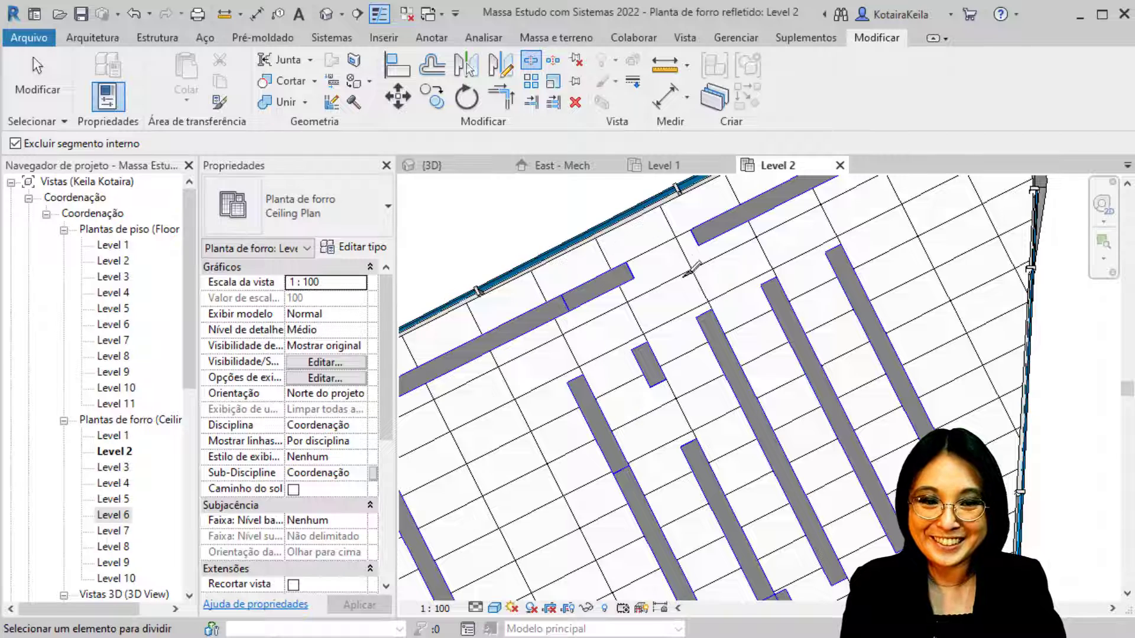
pyautogui.scroll(-2, 604, 385)
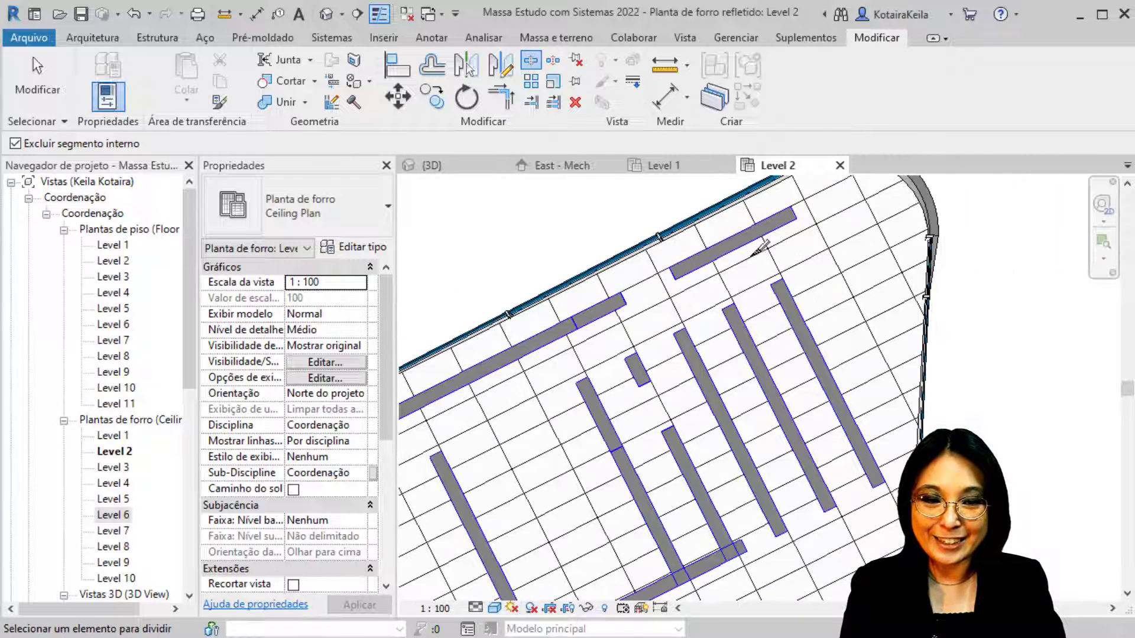
pyautogui.click(792, 308)
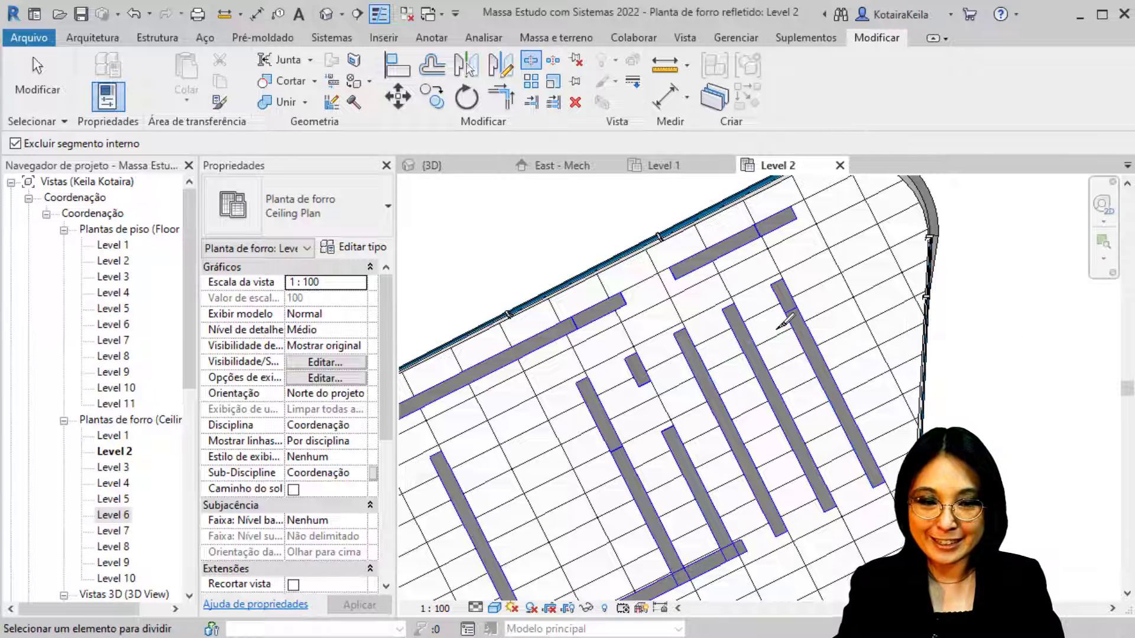
pyautogui.press('Escape')
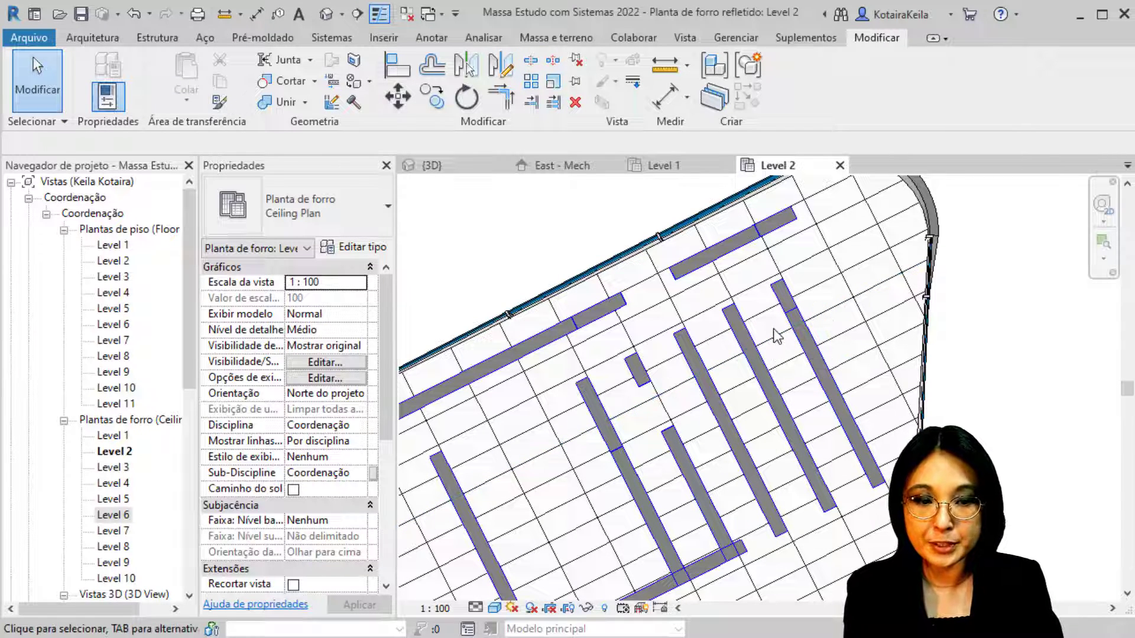
# Select the rectangular union at the upper duct's remaining split joint and examine its properties.
pyautogui.scroll(4, 526, 326)
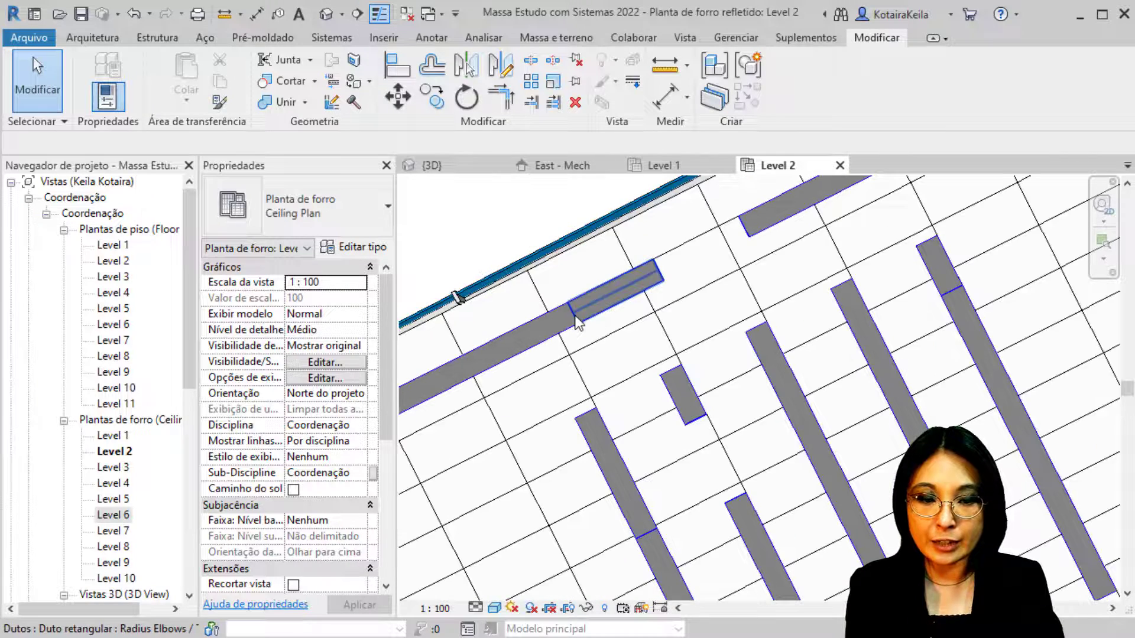
pyautogui.scroll(3, 565, 306)
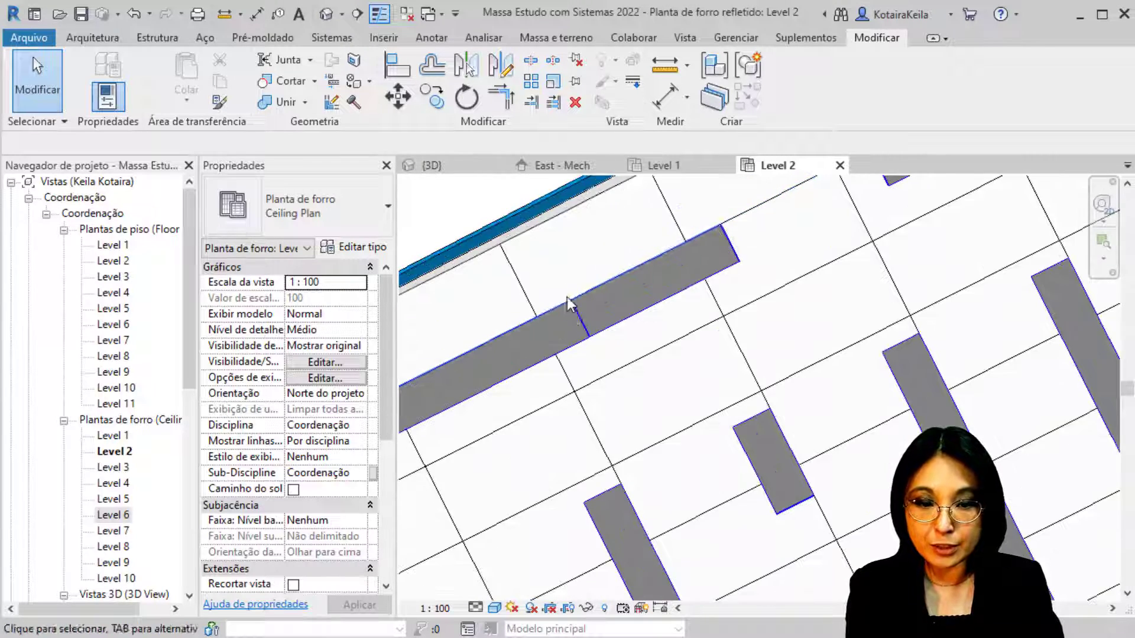
pyautogui.scroll(3, 577, 312)
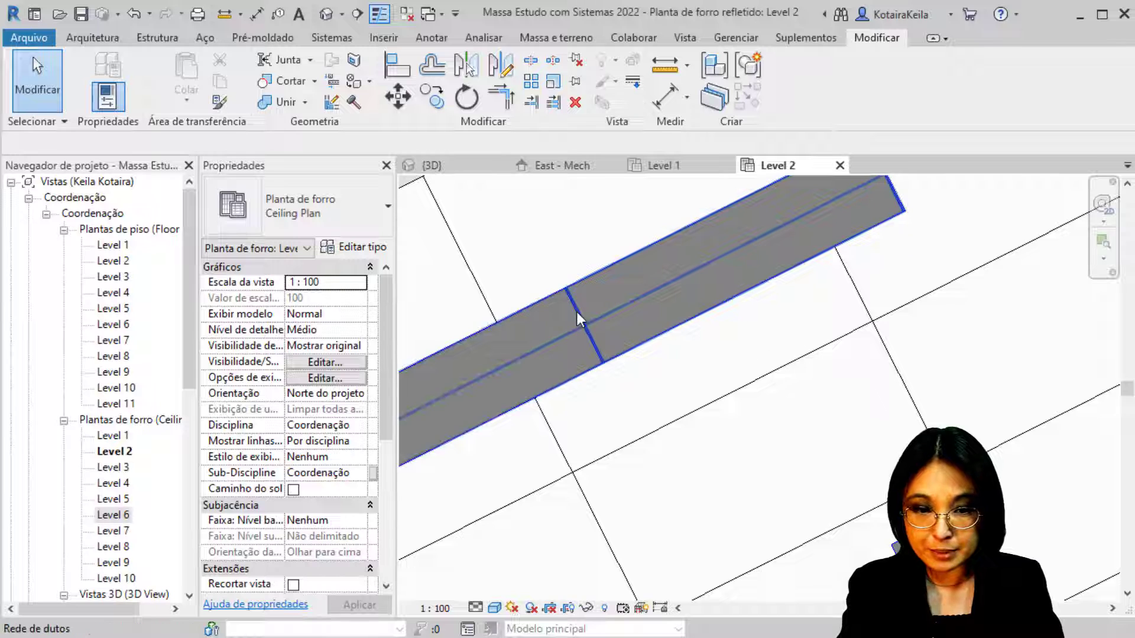
pyautogui.press('Tab')
pyautogui.press('Tab')
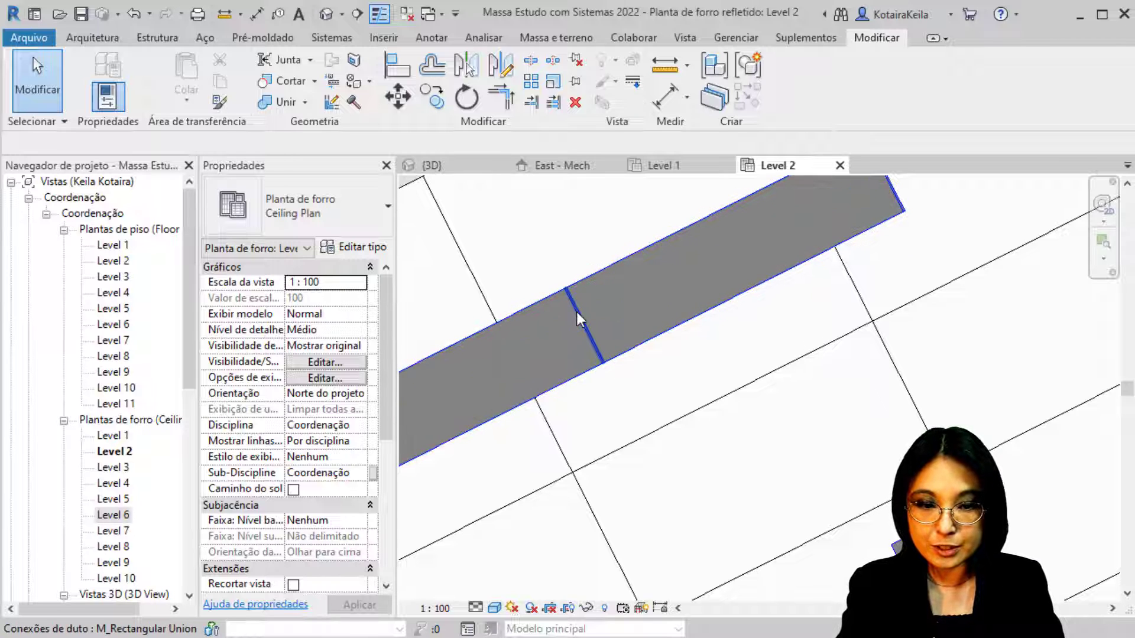
pyautogui.click(576, 310)
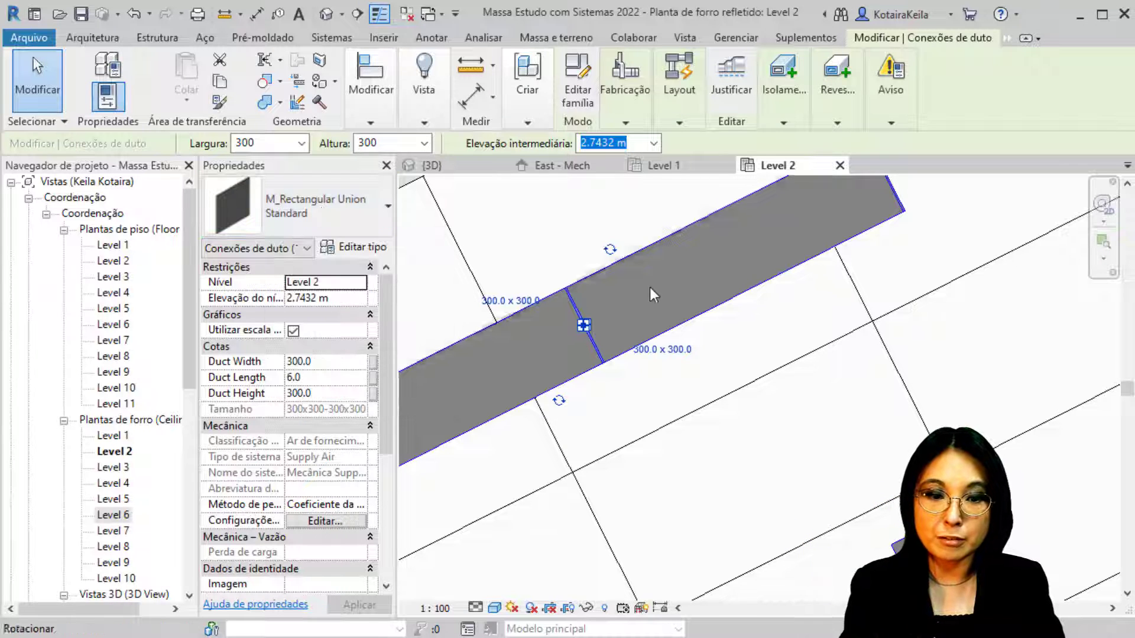
pyautogui.press('Escape')
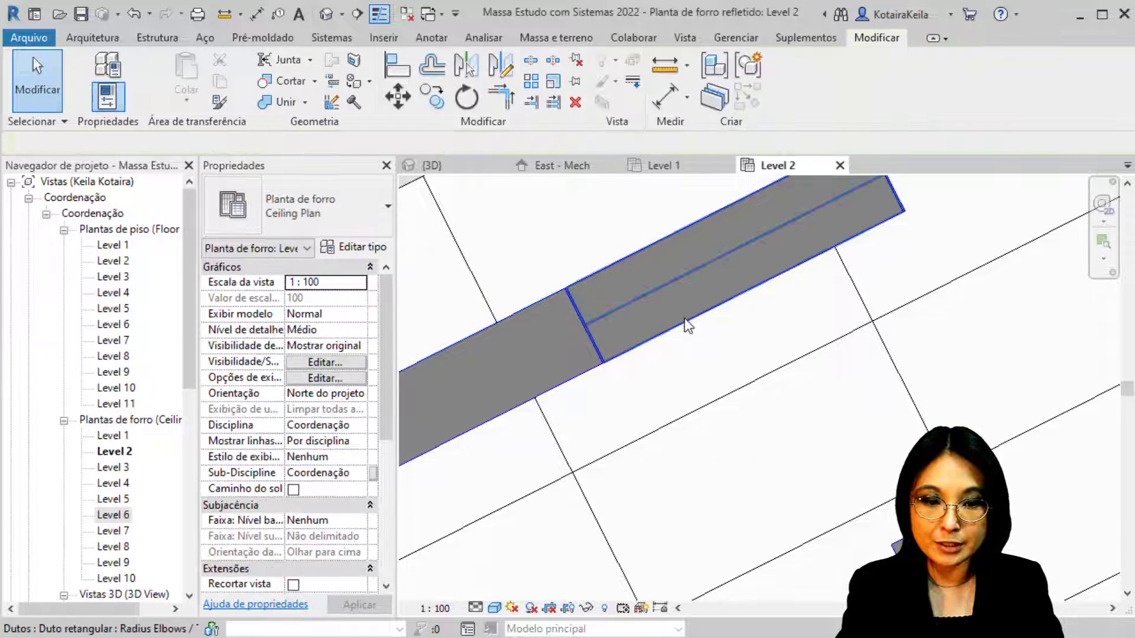
# Delete the rectangular union fitting between the two segments of the upper duct.
pyautogui.click(569, 374)
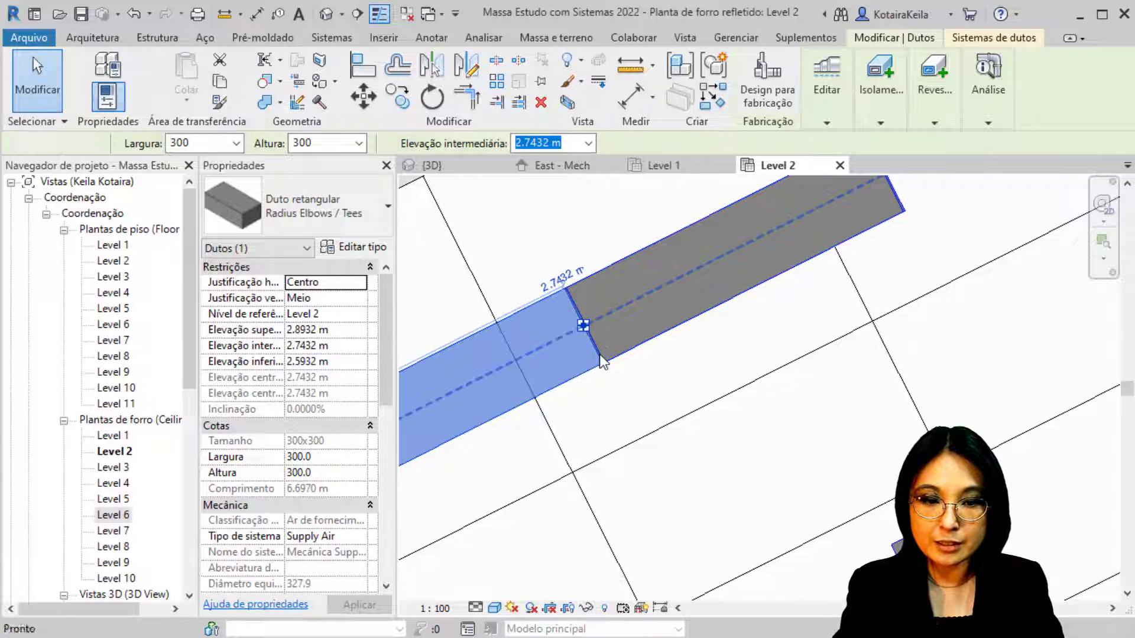
pyautogui.press('Escape')
pyautogui.press('Tab')
pyautogui.press('Tab')
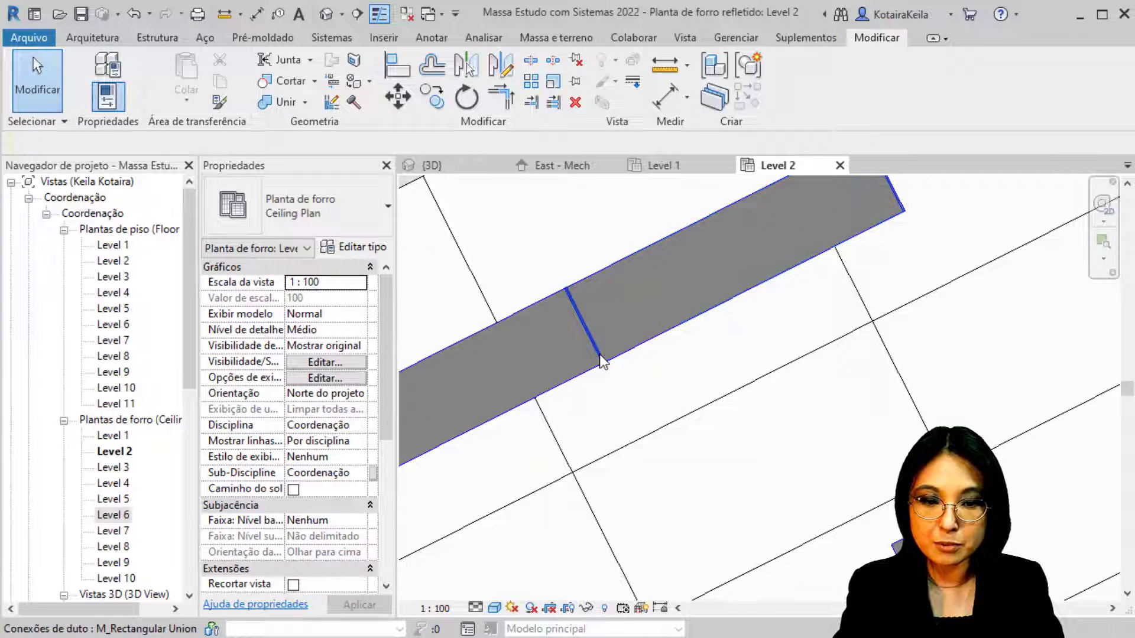
pyautogui.click(600, 354)
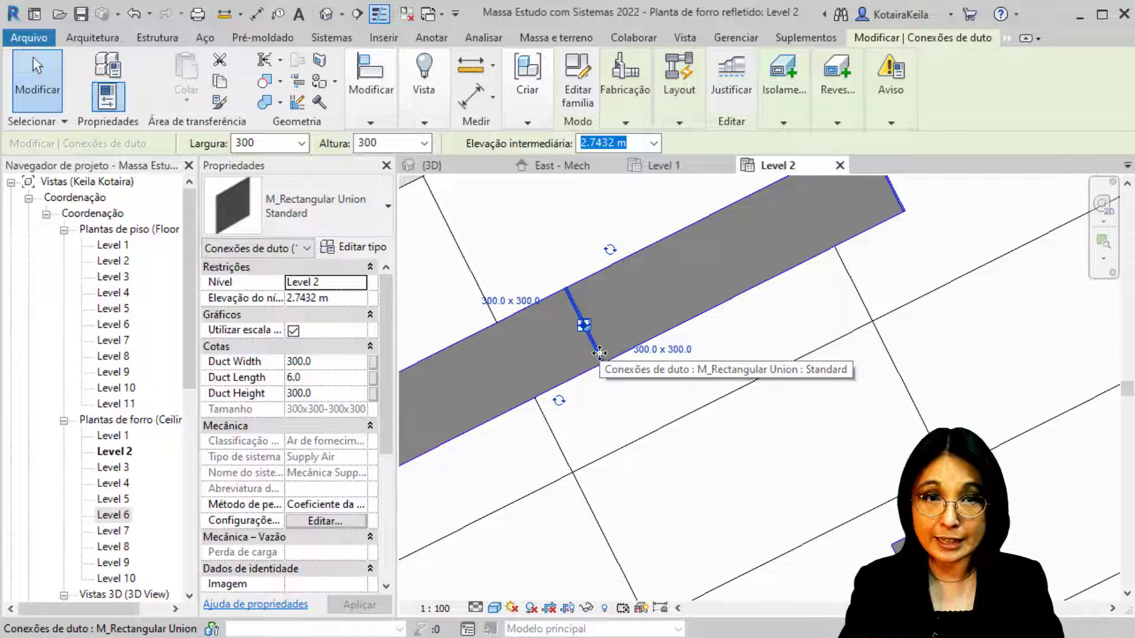
pyautogui.press('Delete')
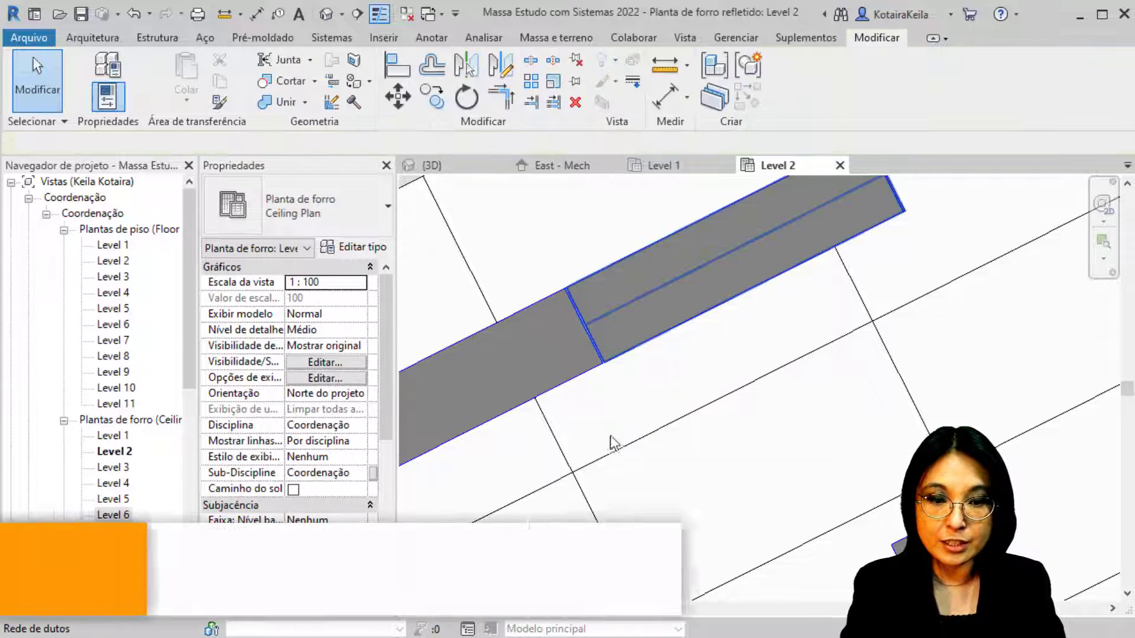
# Select the upper duct's segments on each side of the removed union to check whether they are separate.
pyautogui.click(592, 357)
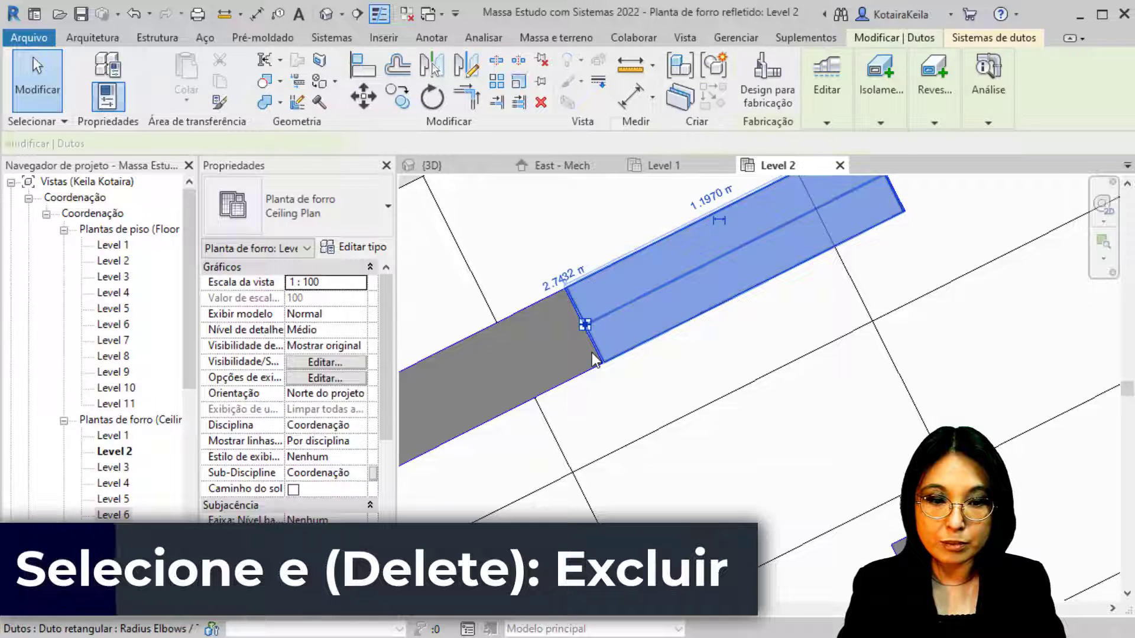
pyautogui.scroll(3, 591, 352)
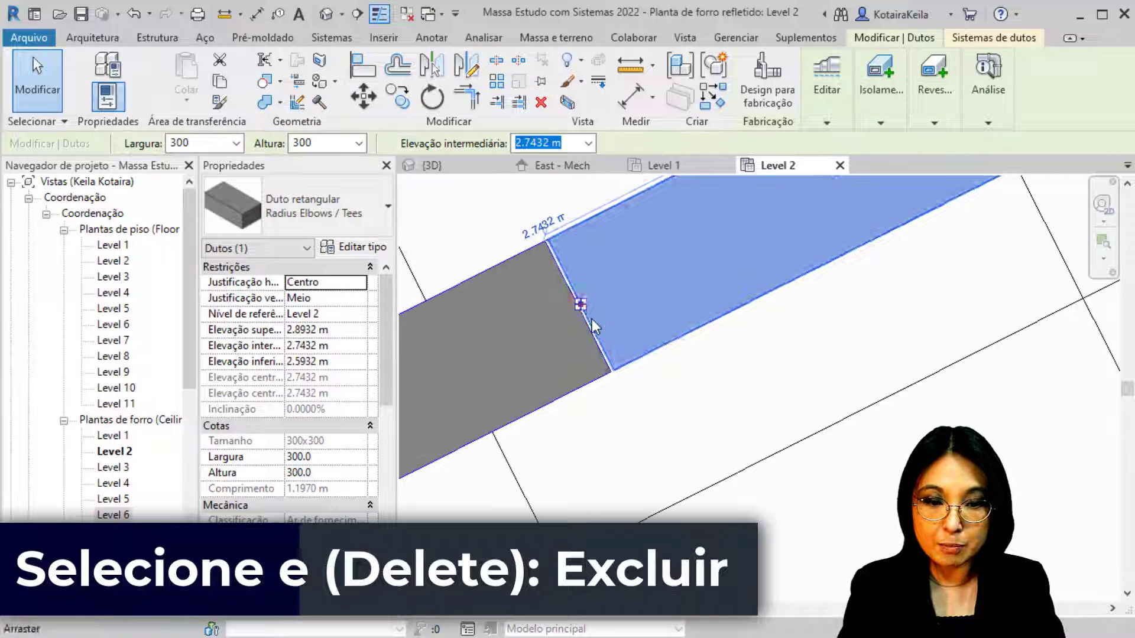
pyautogui.click(588, 376)
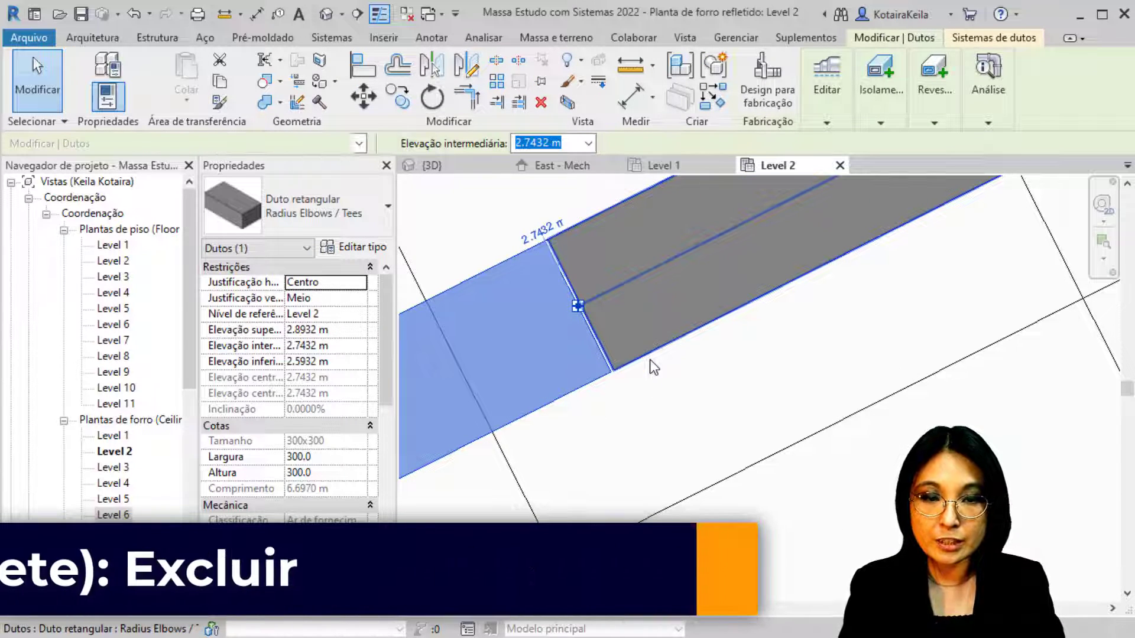
pyautogui.click(650, 360)
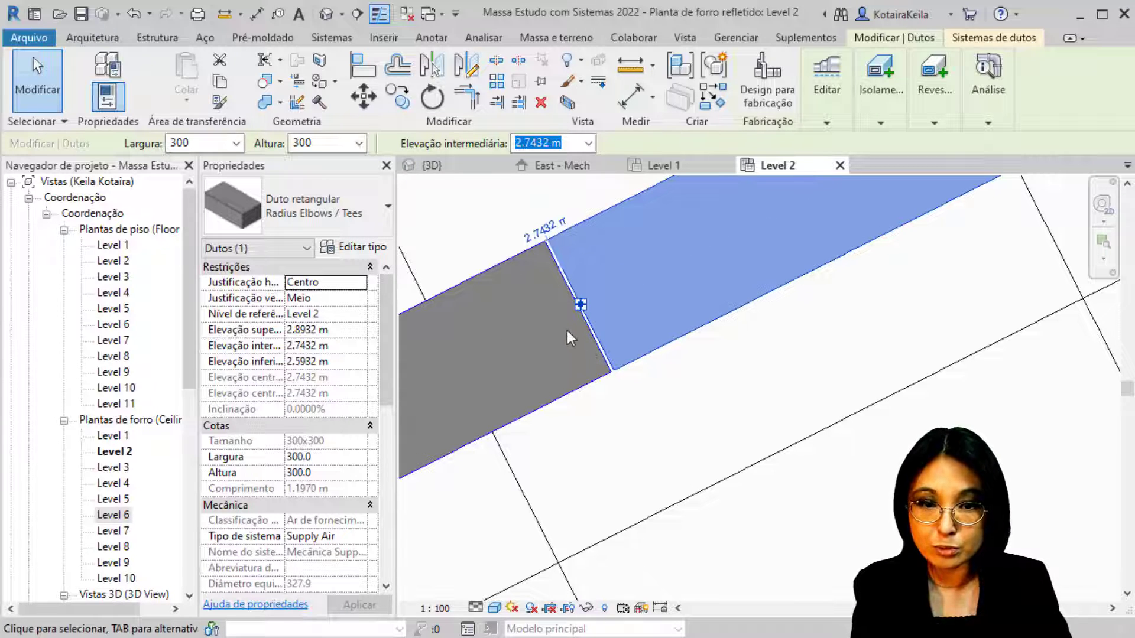
# Rejoin the two upper duct segments into one duct with Trim/Extend to Corner and select the result to check it.
pyautogui.click(473, 110)
pyautogui.click(607, 381)
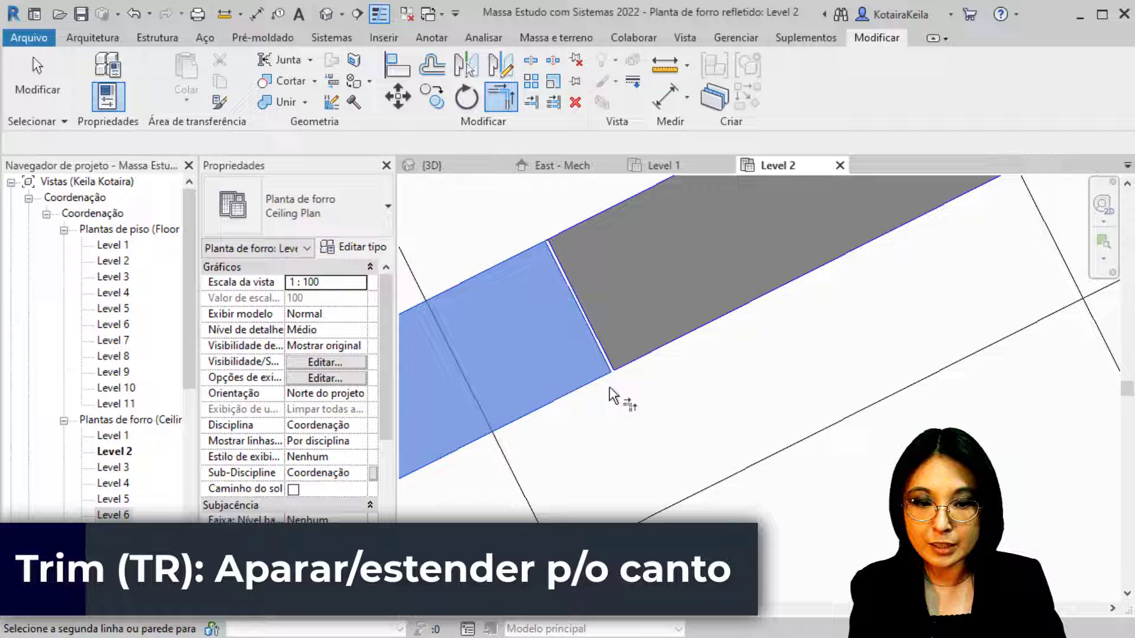
pyautogui.click(631, 364)
pyautogui.scroll(-3, 593, 355)
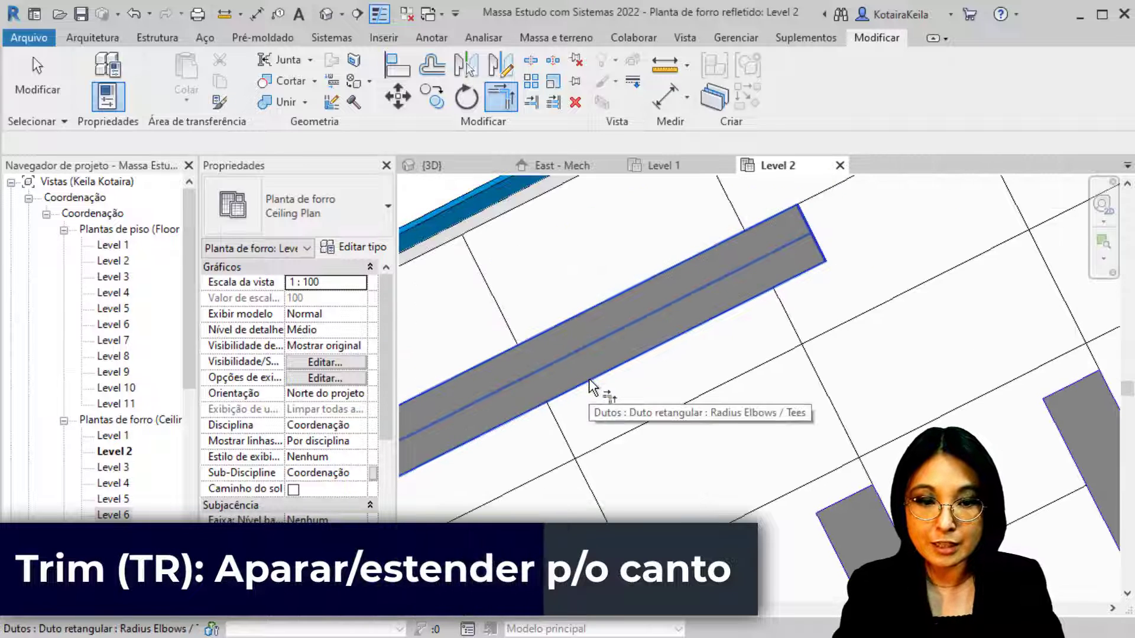
pyautogui.press('Escape')
pyautogui.click(592, 385)
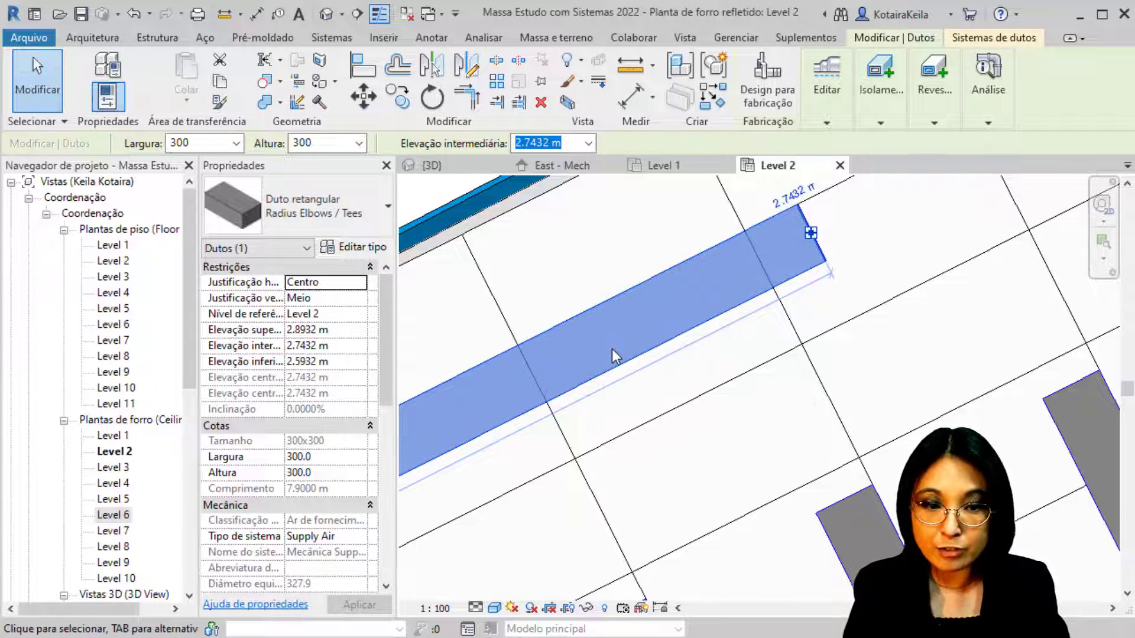
# Try Trim/Extend to Corner between the short cut piece of the second parallel duct and the upper duct's left part, and cancel it.
pyautogui.moveTo(612, 349); pyautogui.dragTo(781, 285)
pyautogui.scroll(1, 771, 267)
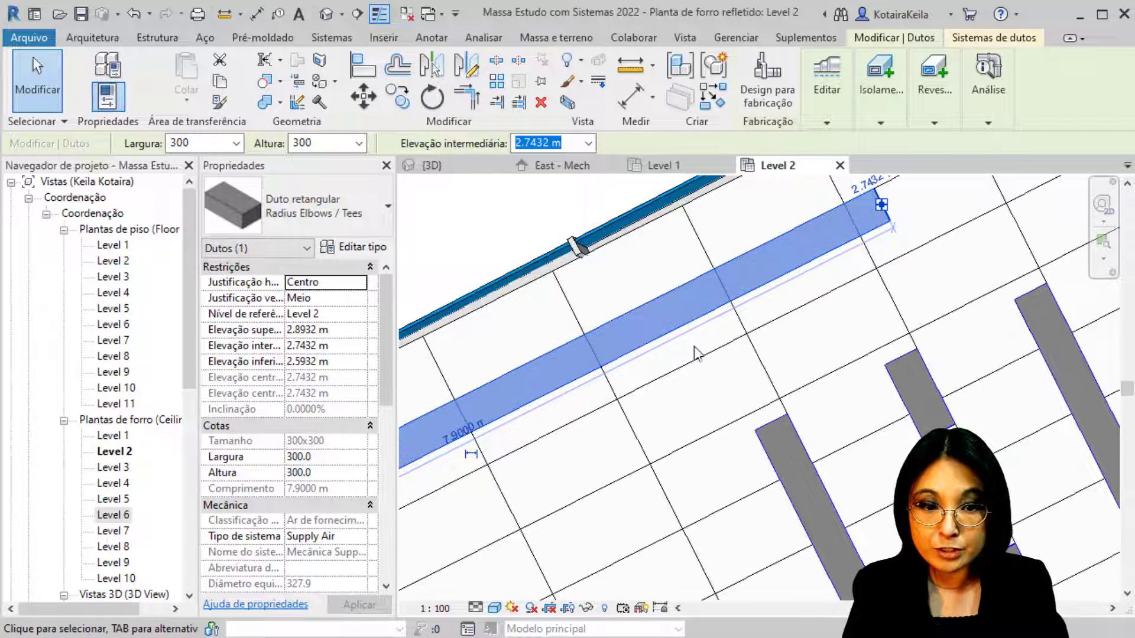
pyautogui.moveTo(719, 348); pyautogui.dragTo(476, 429, button='middle')
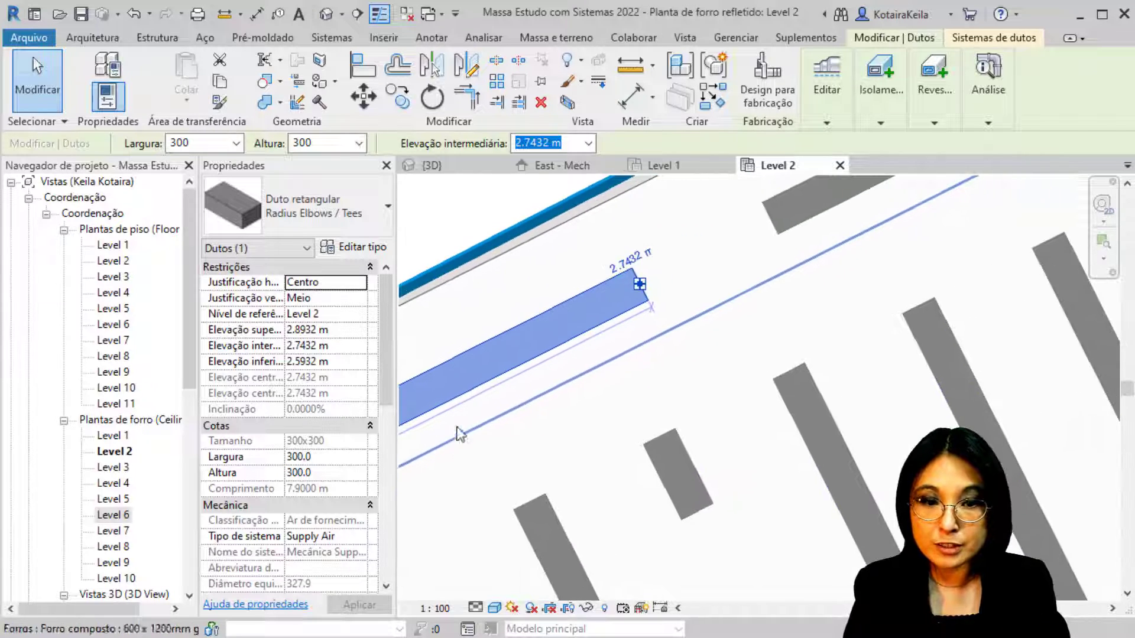
pyautogui.click(467, 96)
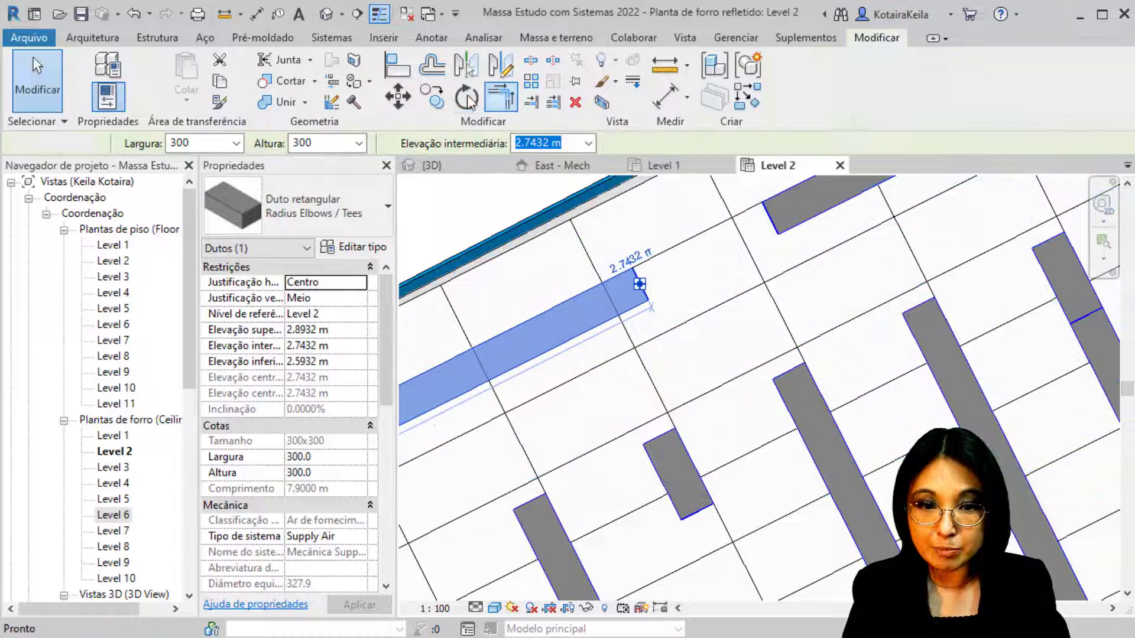
pyautogui.click(668, 461)
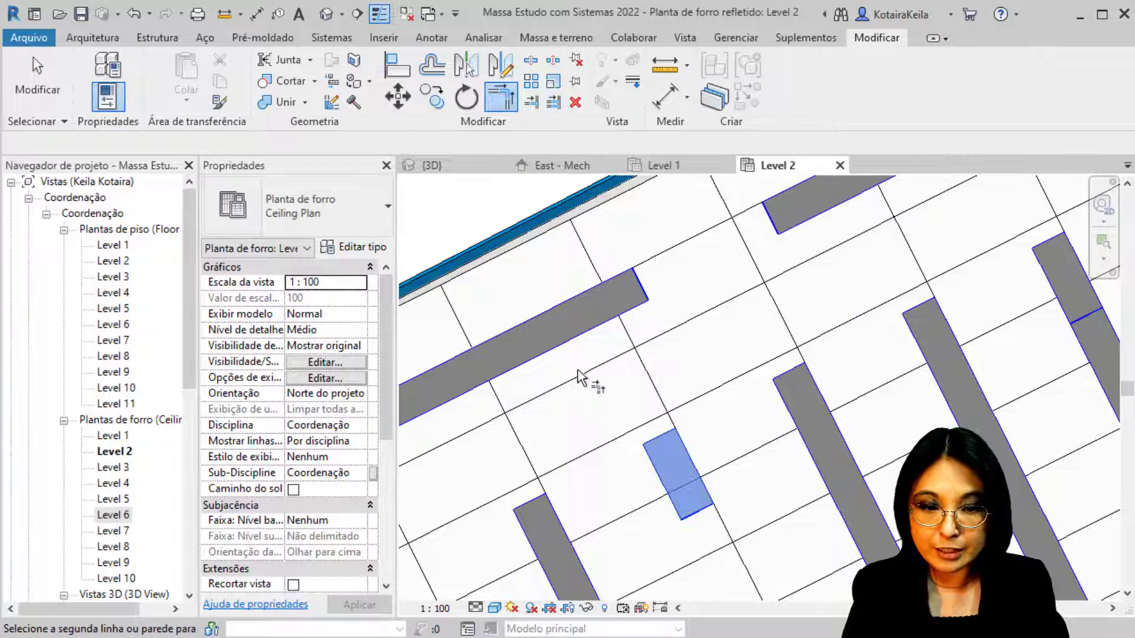
pyautogui.scroll(-1, 573, 399)
pyautogui.moveTo(573, 398); pyautogui.dragTo(649, 323, button='middle')
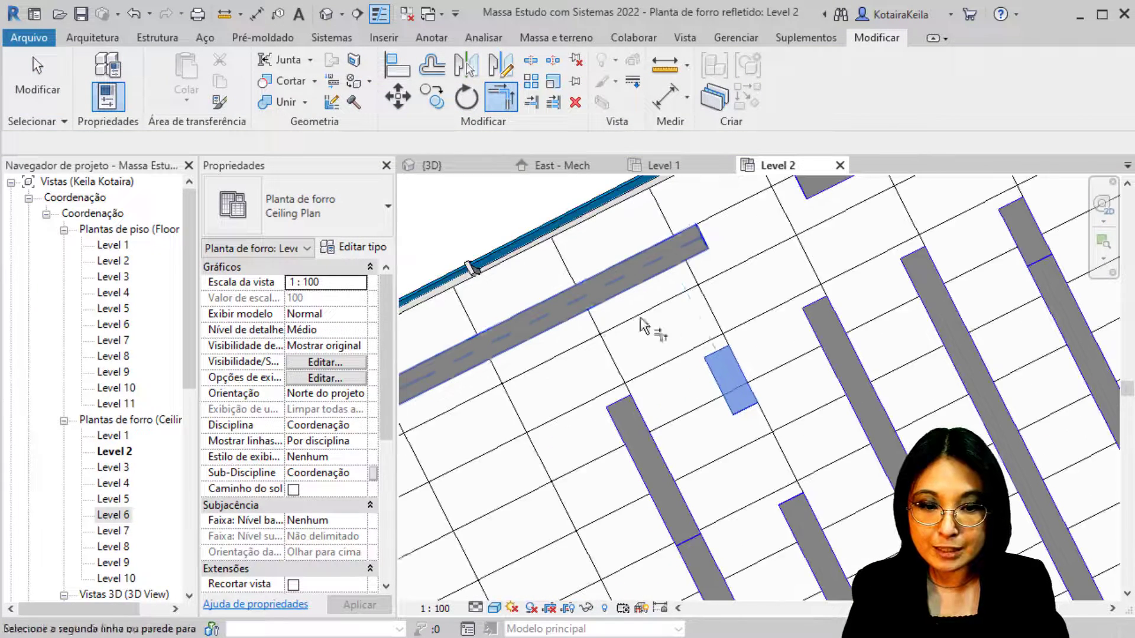
pyautogui.click(586, 310)
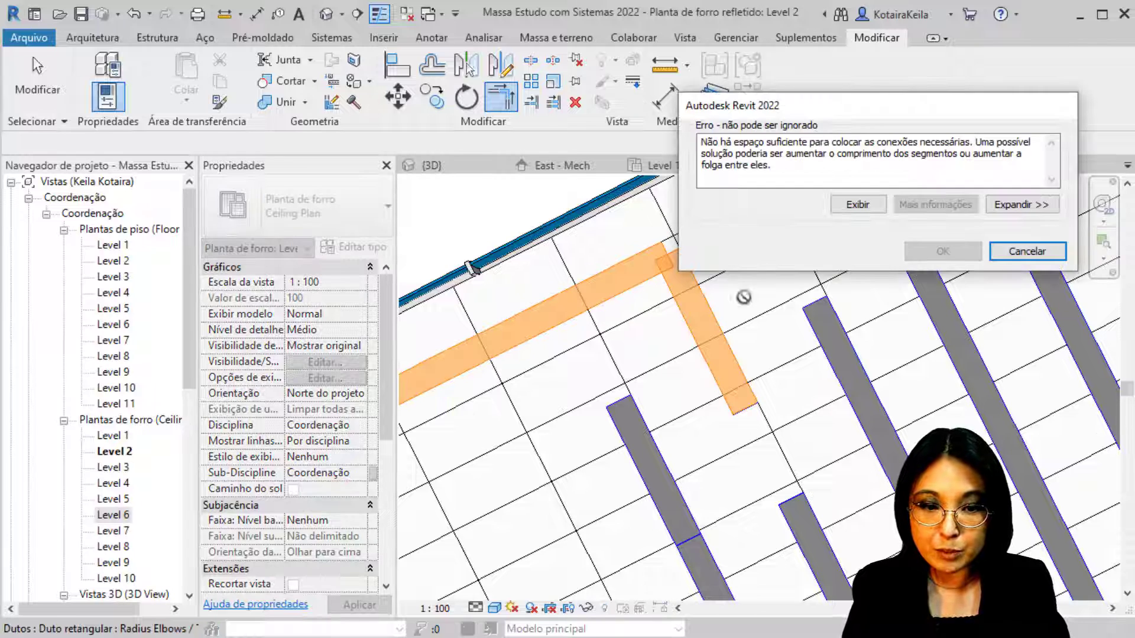
pyautogui.moveTo(815, 106); pyautogui.dragTo(832, 90)
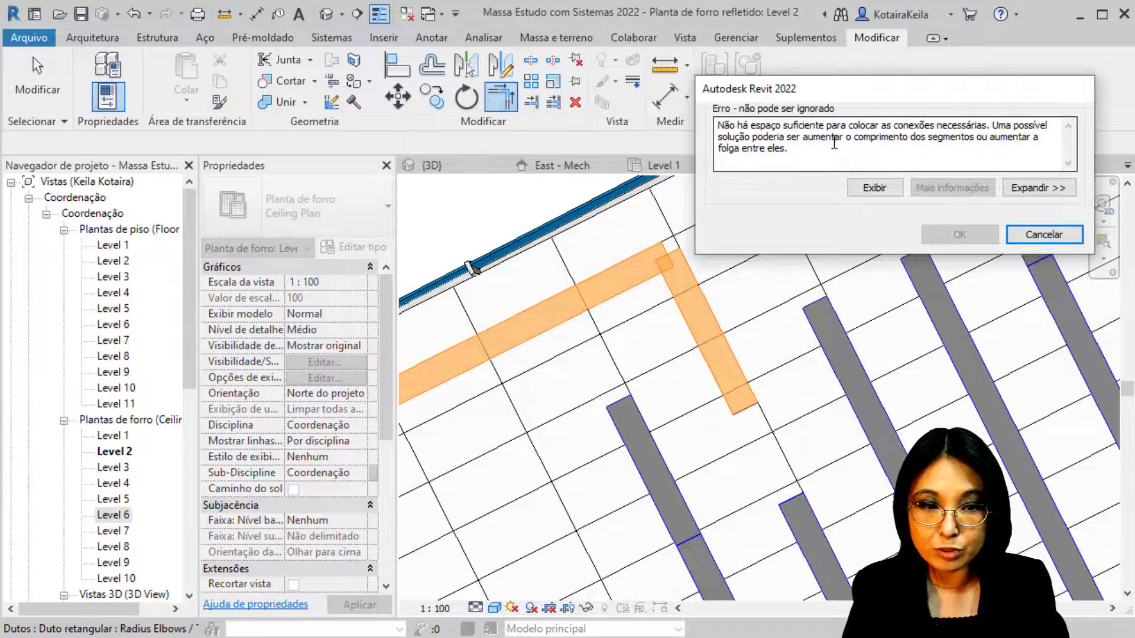
pyautogui.moveTo(892, 126); pyautogui.dragTo(971, 117)
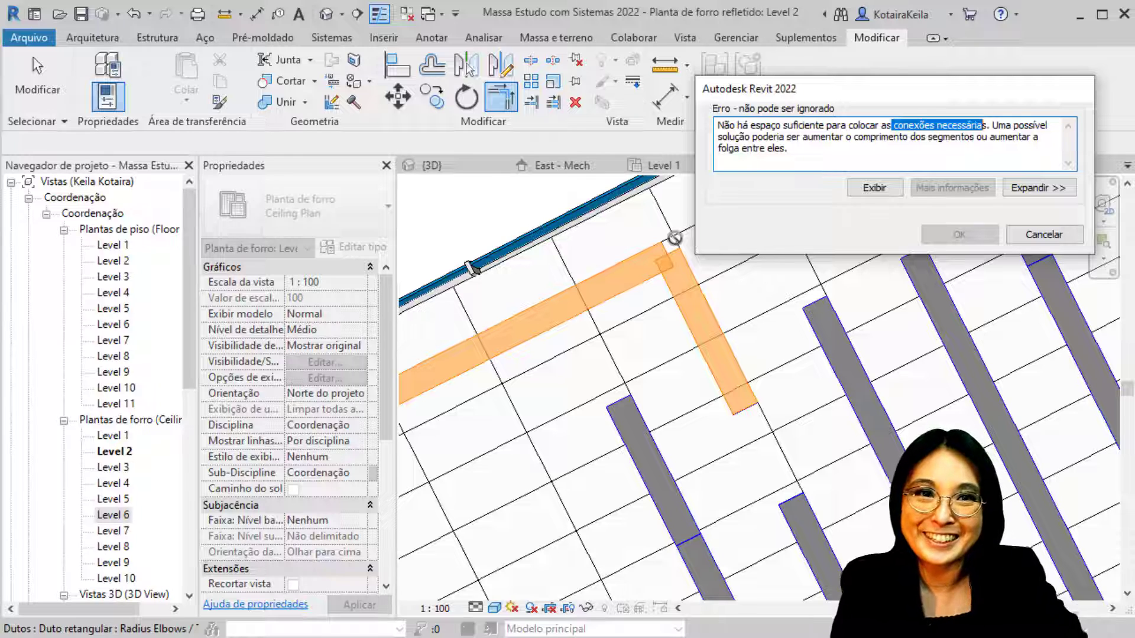
pyautogui.click(1042, 241)
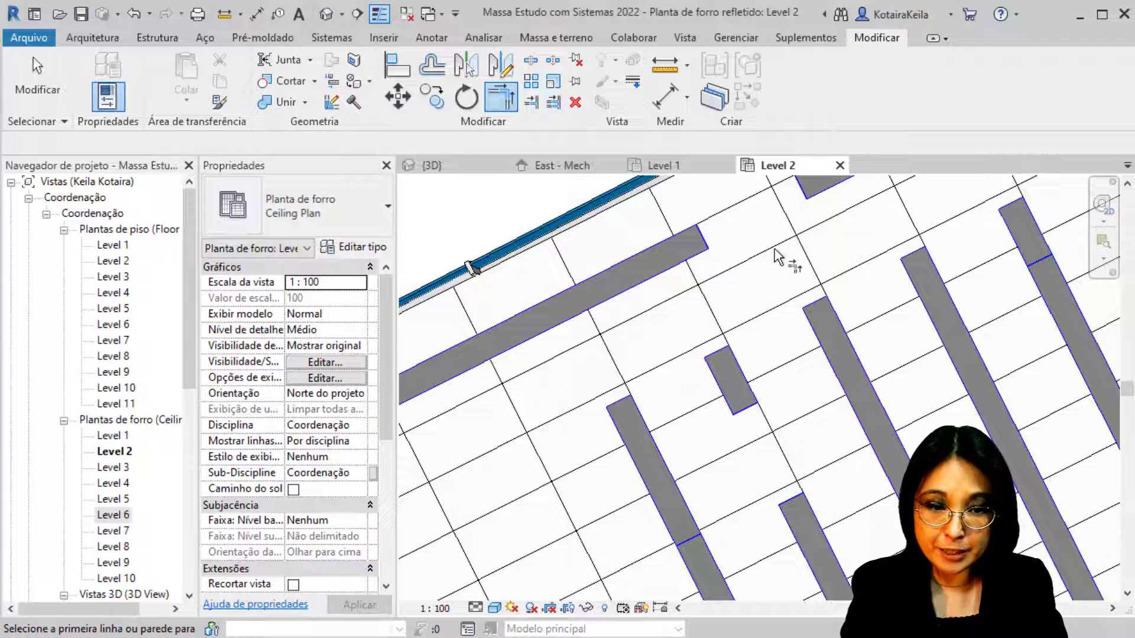
# Delete the leftover rectangular union at the upper duct's open end and join that duct to the short cut piece with Trim/Extend to Corner.
pyautogui.press('Escape')
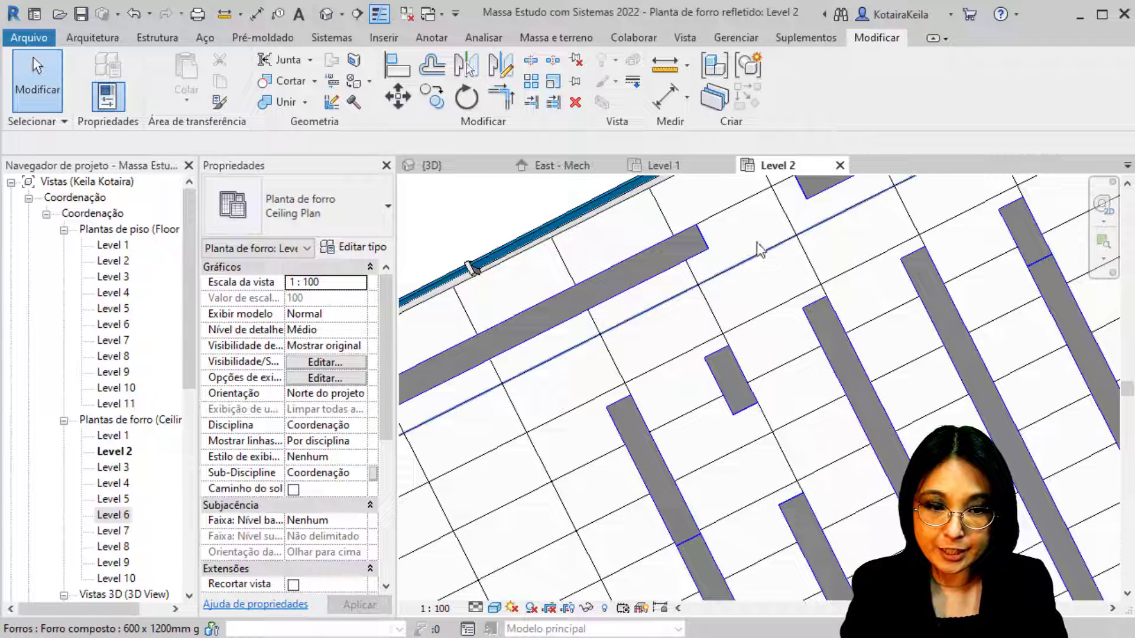
pyautogui.click(709, 241)
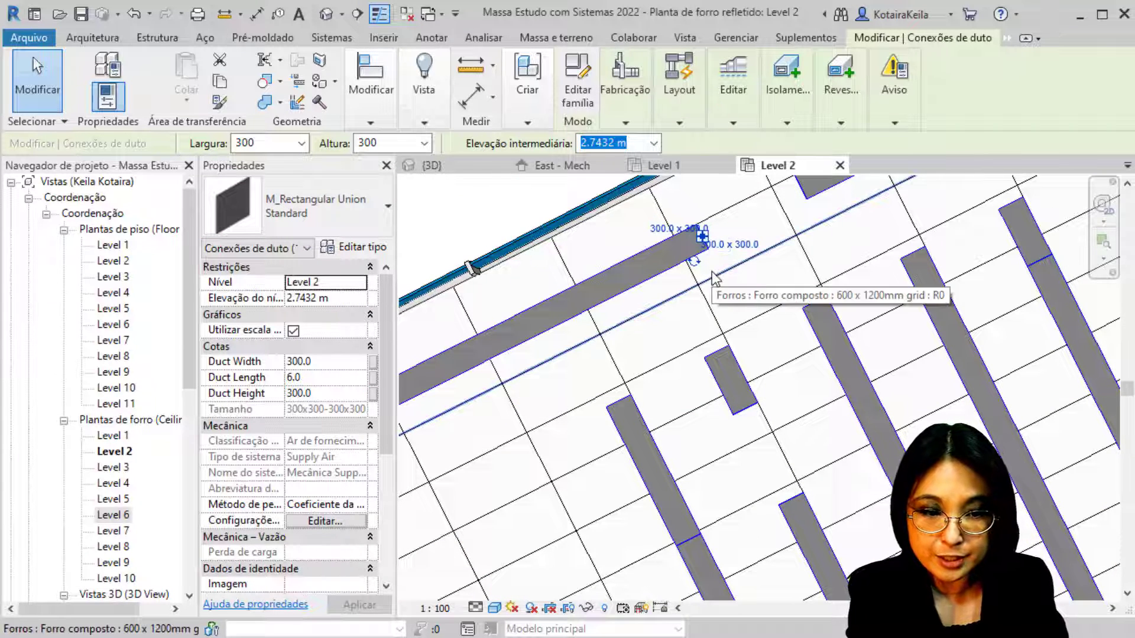
pyautogui.press('Escape')
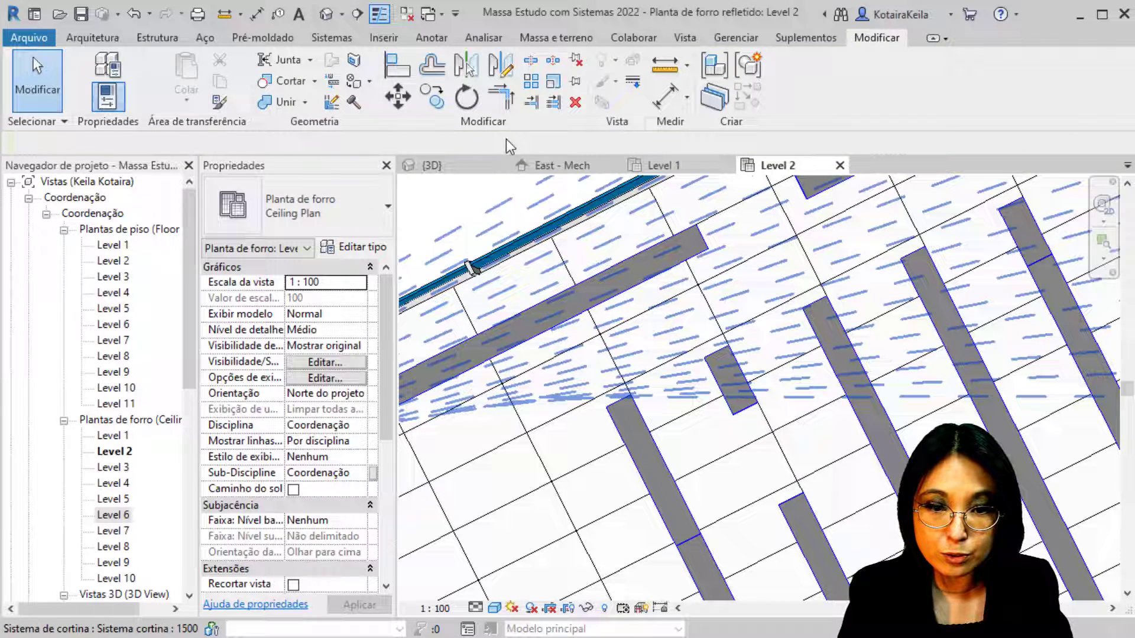
pyautogui.click(500, 96)
pyautogui.click(727, 378)
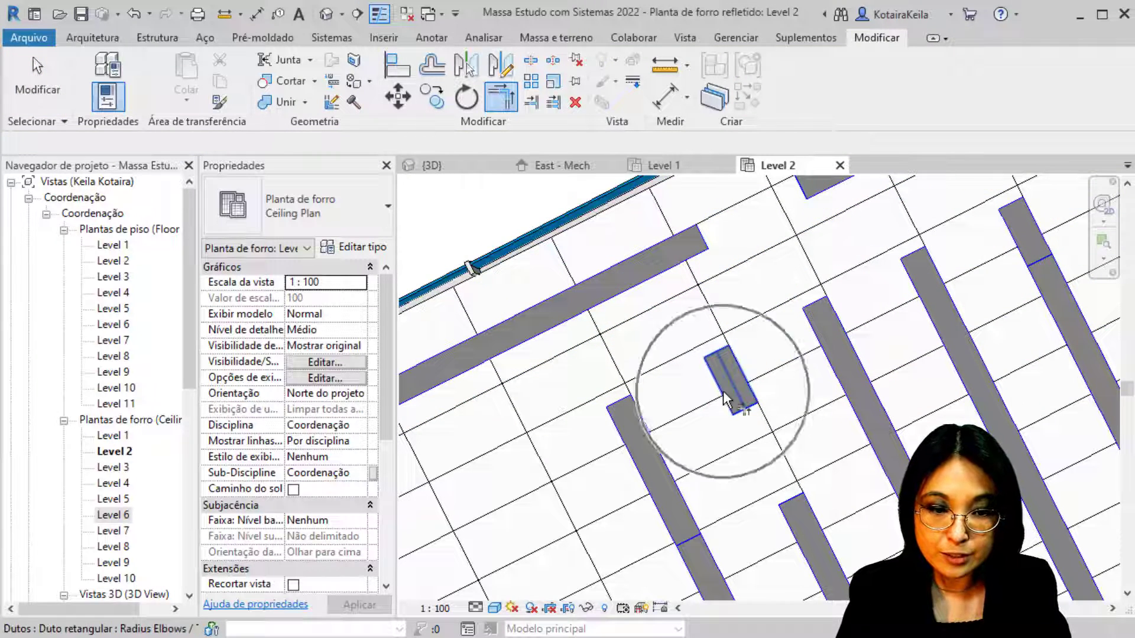
pyautogui.click(572, 325)
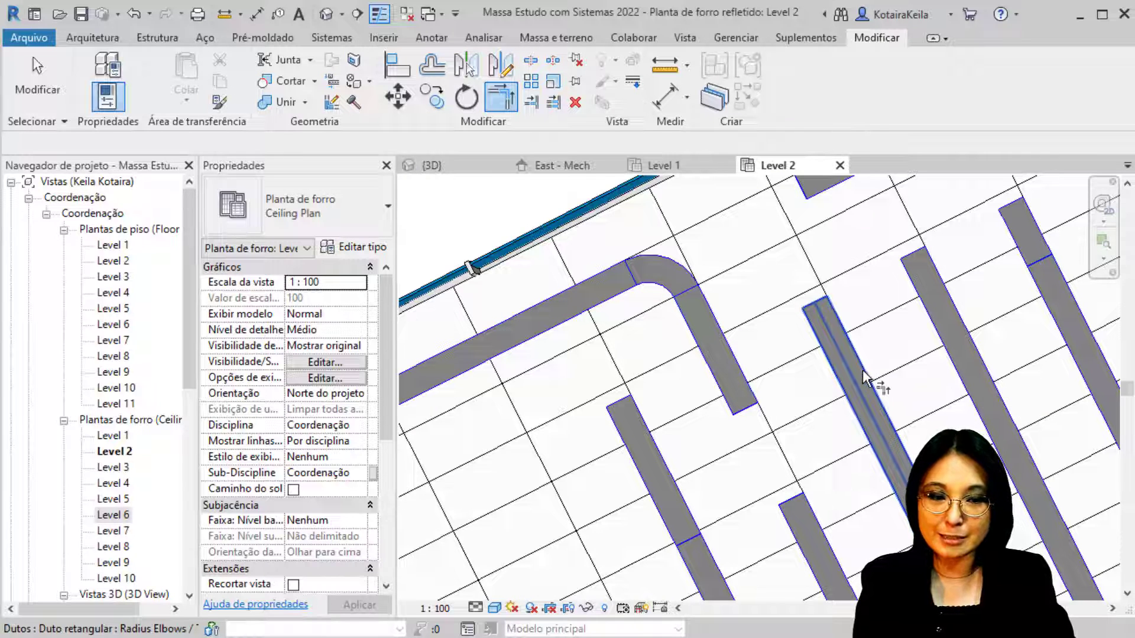
# Try Trim/Extend to Corner between the third parallel duct and the upper duct's separate right part, and cancel it.
pyautogui.moveTo(869, 369); pyautogui.dragTo(714, 373, button='middle')
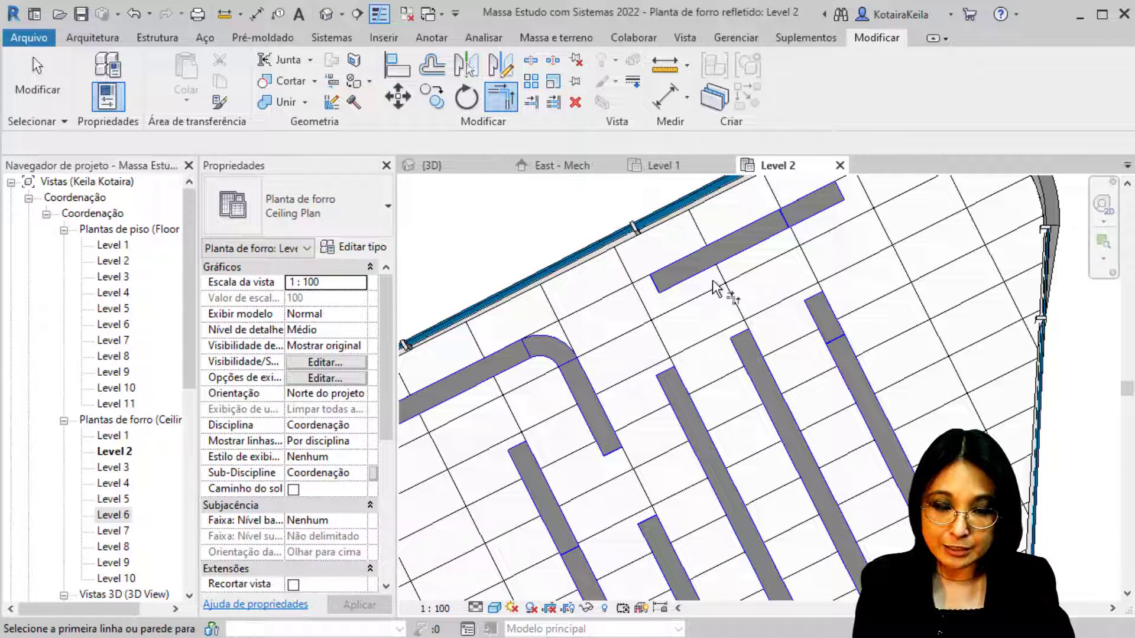
pyautogui.click(685, 384)
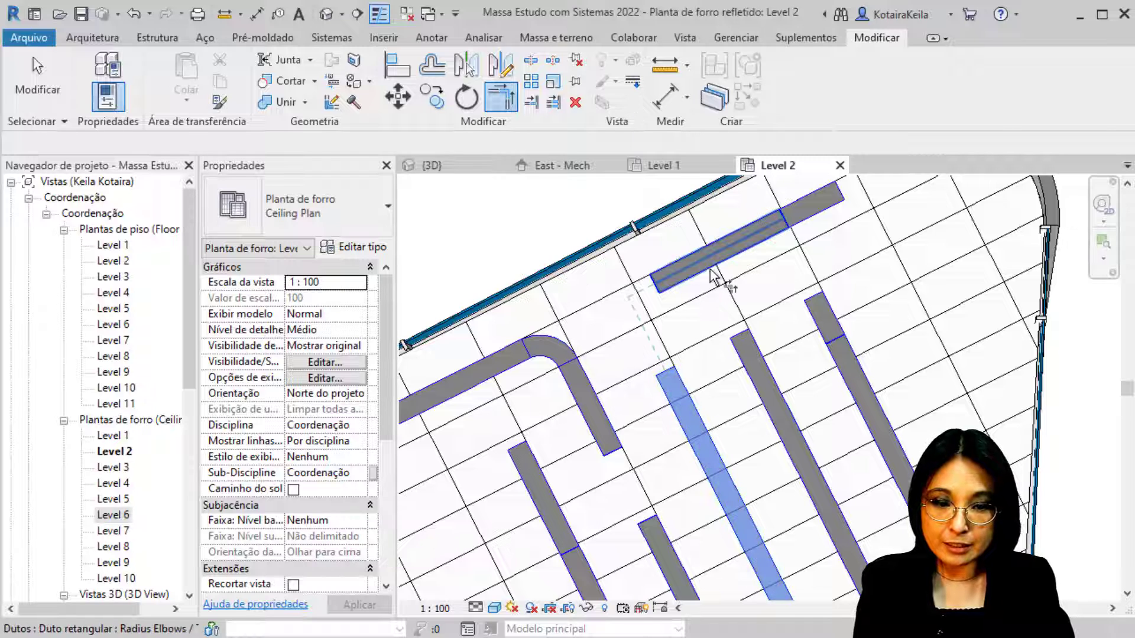
pyautogui.click(711, 276)
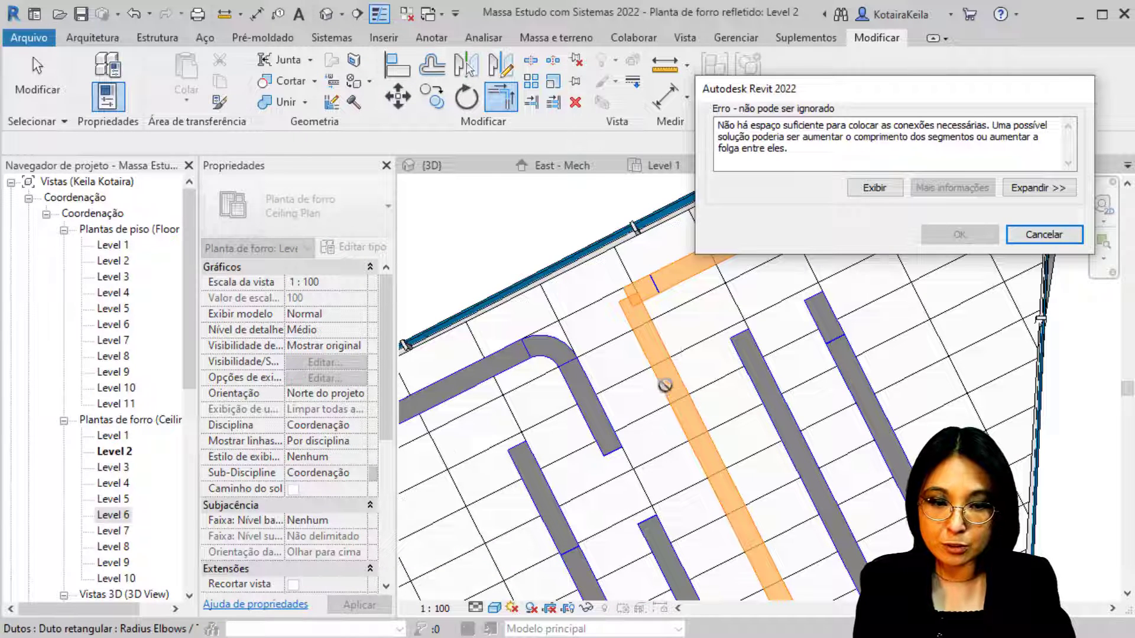
pyautogui.click(1041, 235)
pyautogui.press('Escape')
pyautogui.press('Escape')
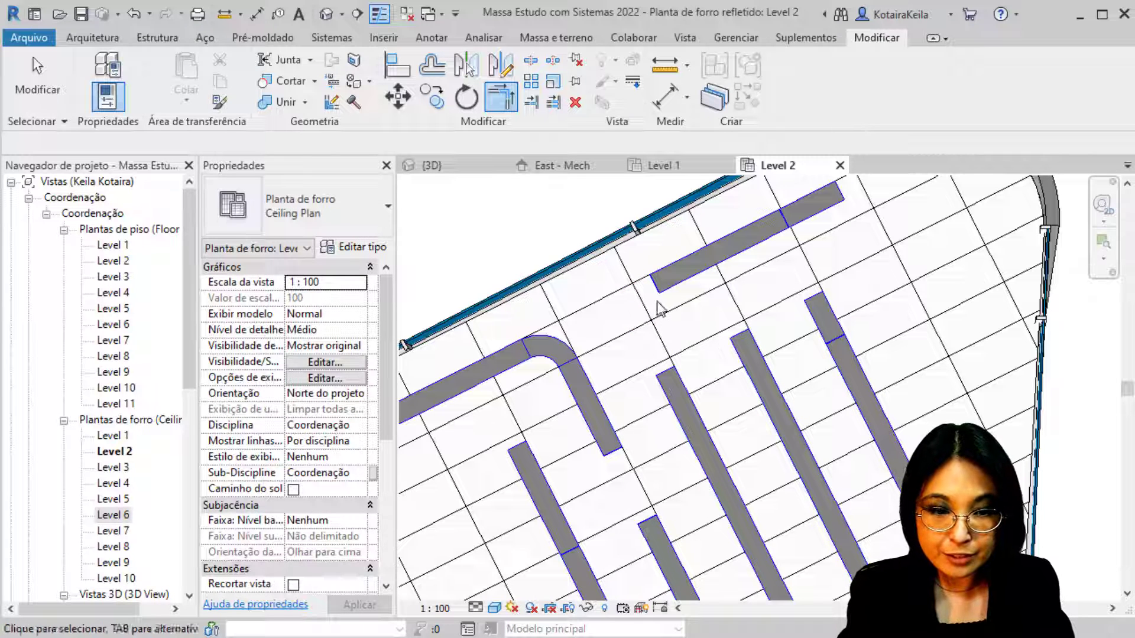
# Delete the rectangular union fitting at the open left end of the upper duct's right part.
pyautogui.press('Tab')
pyautogui.press('Tab')
pyautogui.press('Tab')
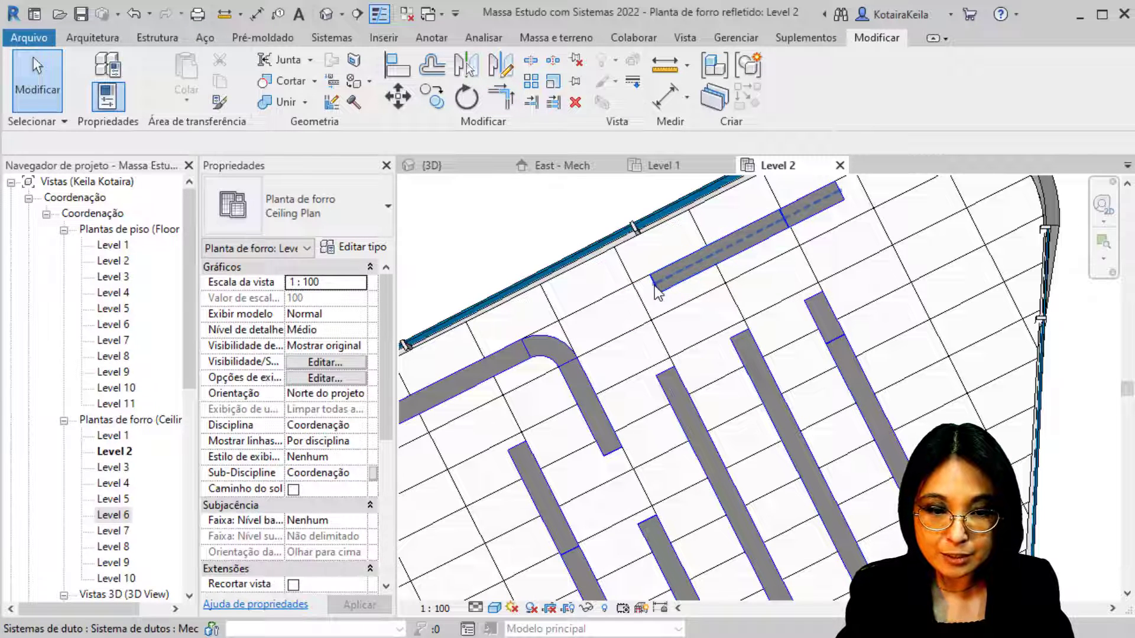
pyautogui.press('Tab')
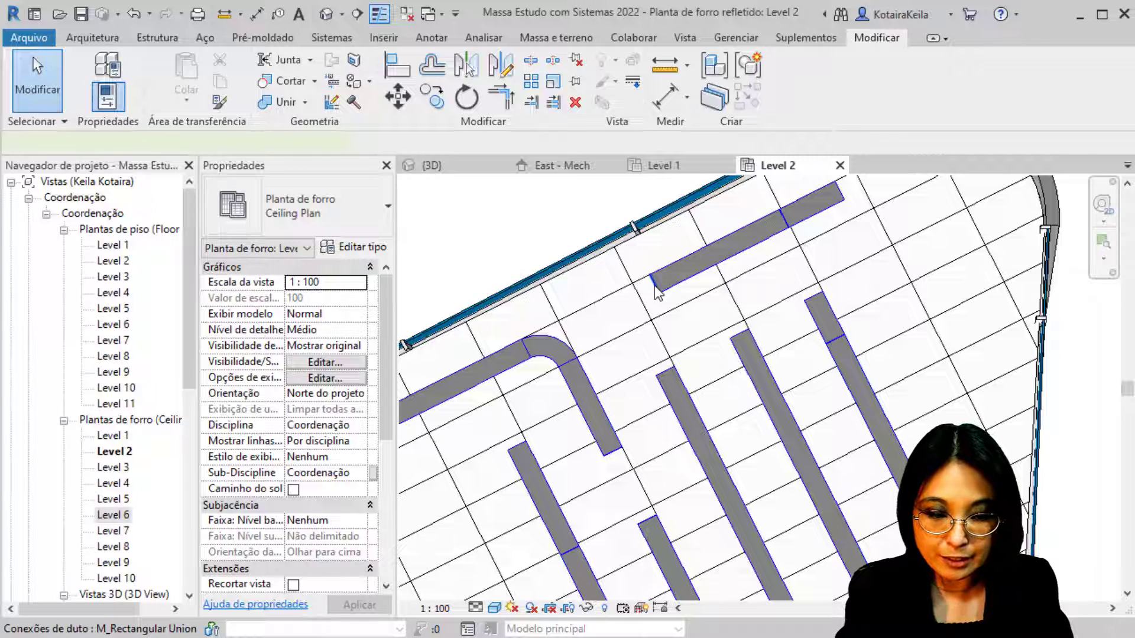
pyautogui.click(655, 286)
pyautogui.press('Escape')
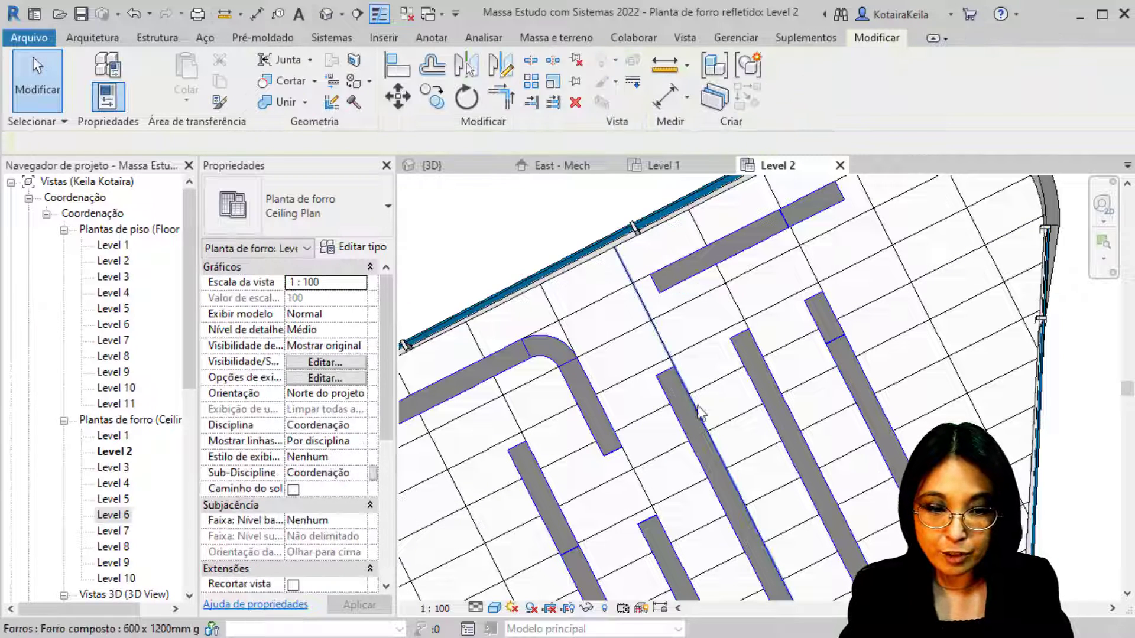
# Join the upper duct's right part to the third parallel duct with Trim/Extend to Corner.
pyautogui.click(652, 292)
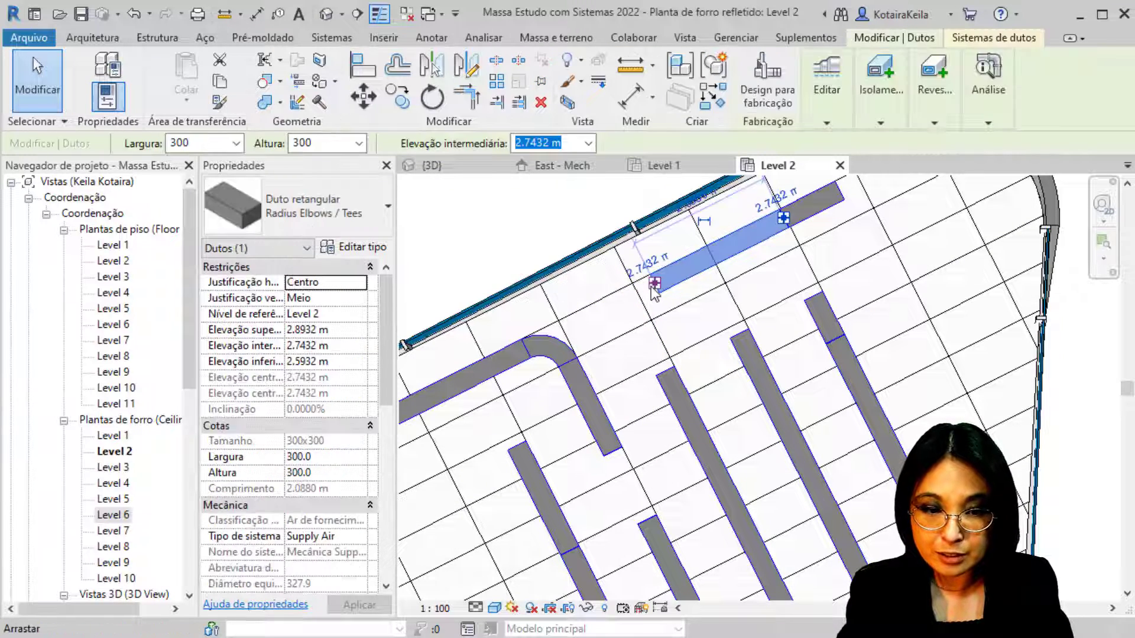
pyautogui.click(473, 102)
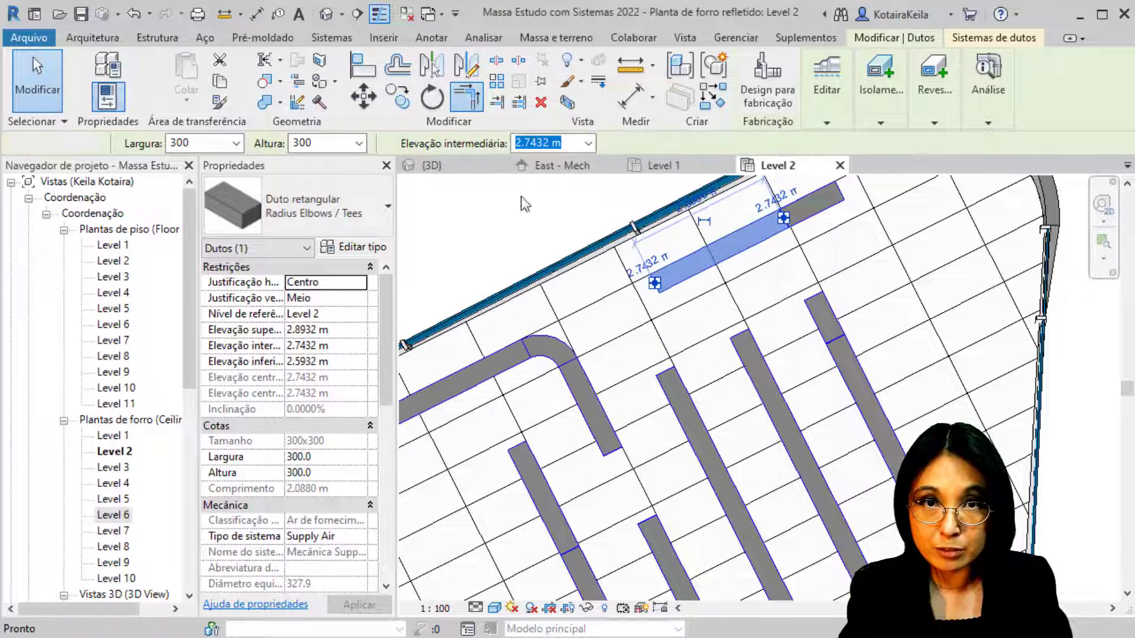
pyautogui.click(735, 252)
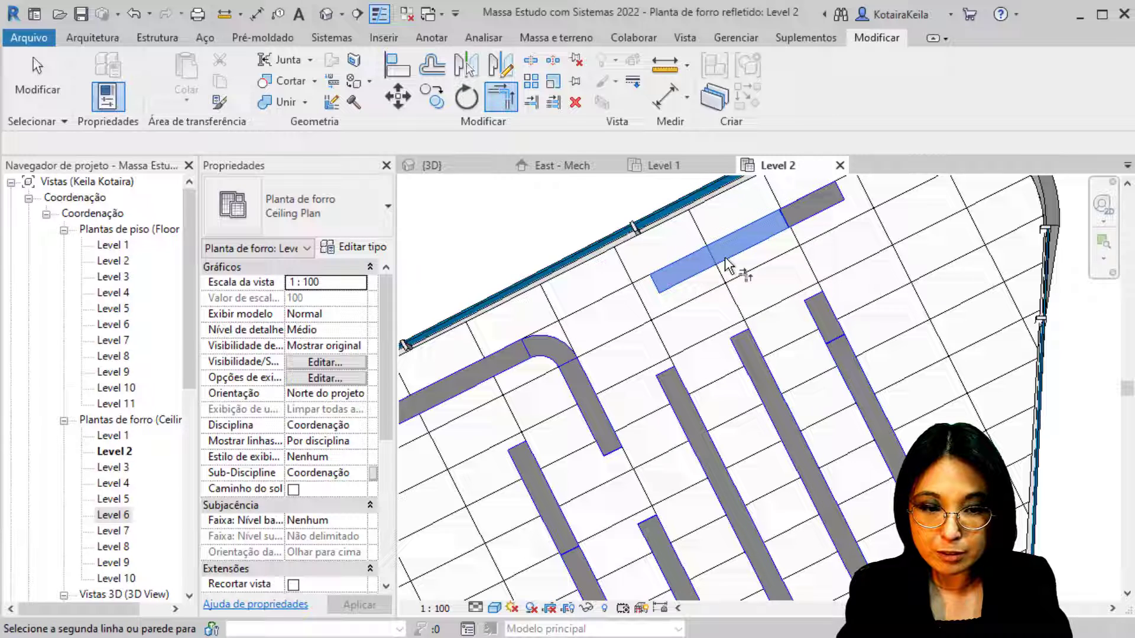
pyautogui.click(684, 399)
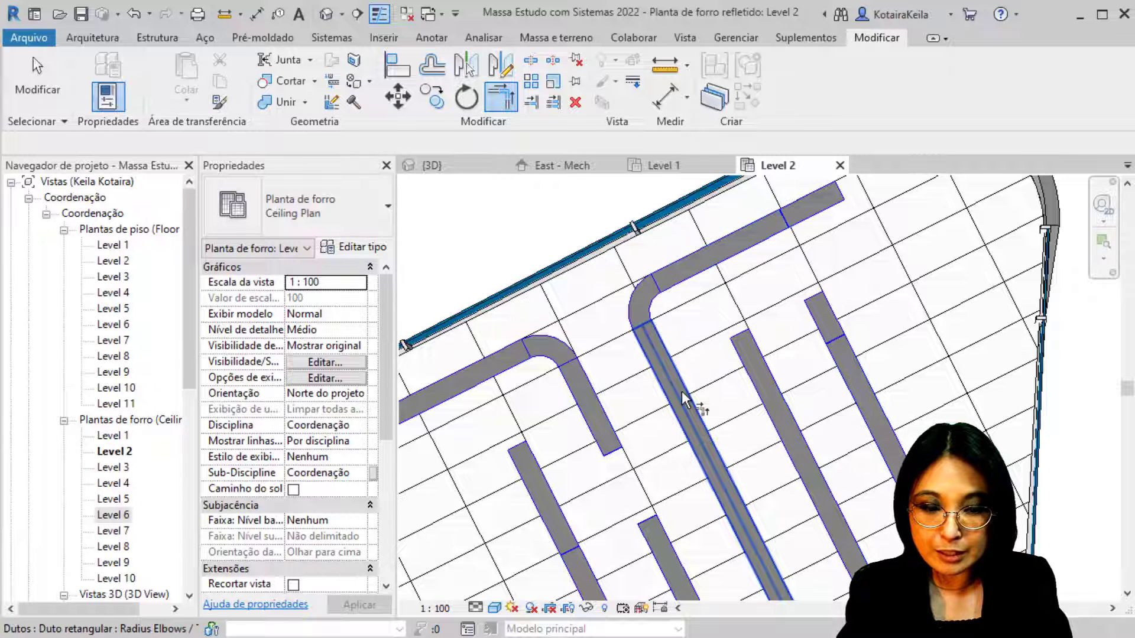
# Try Trim/Extend to Corner between the short piece below the first elbow and the duct segment in line with it, and cancel it.
pyautogui.moveTo(651, 448); pyautogui.dragTo(662, 394, button='middle')
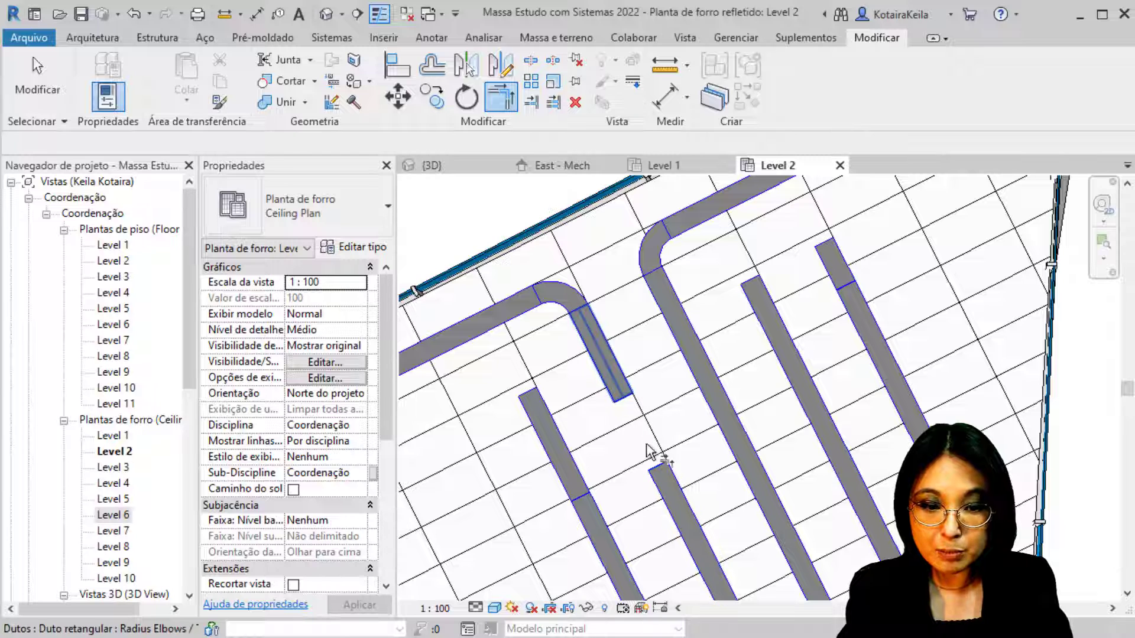
pyautogui.click(625, 387)
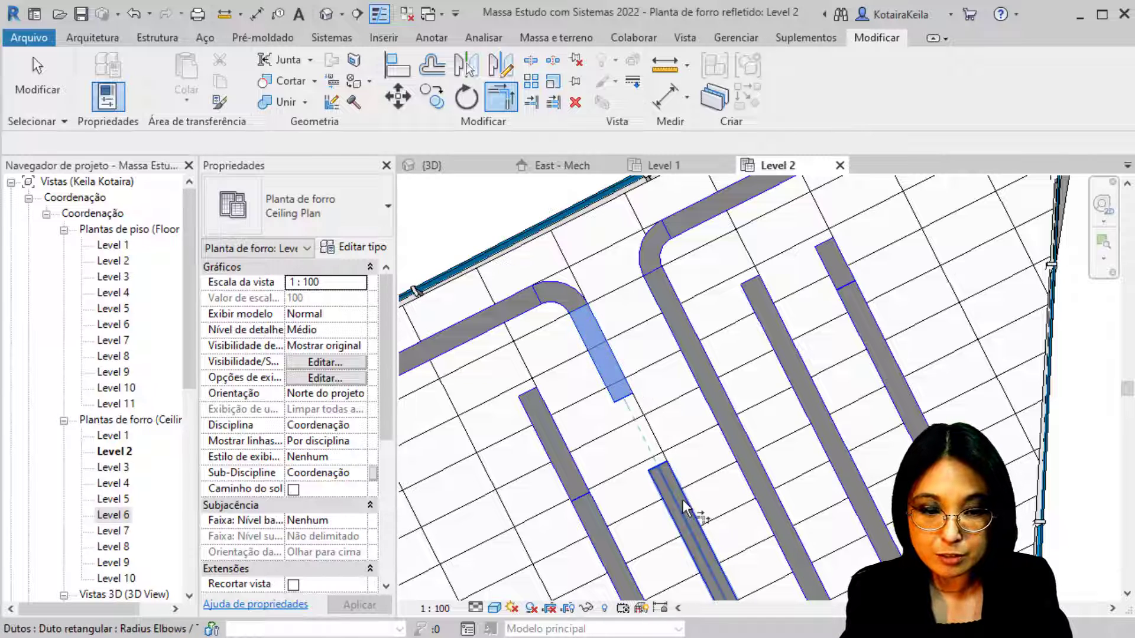
pyautogui.click(684, 507)
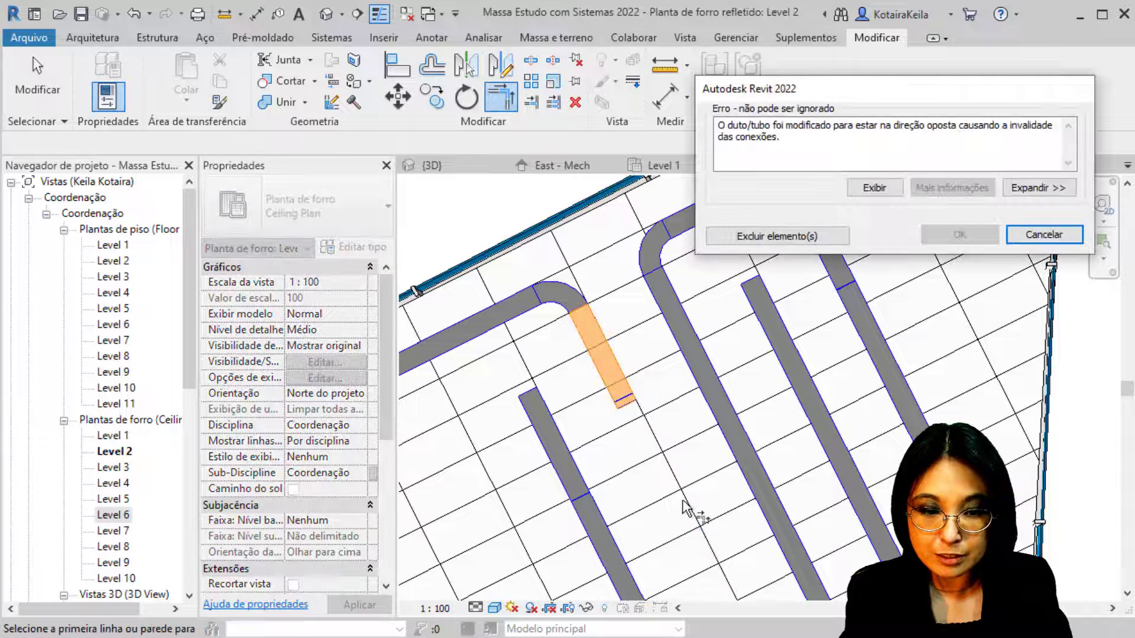
pyautogui.click(1042, 240)
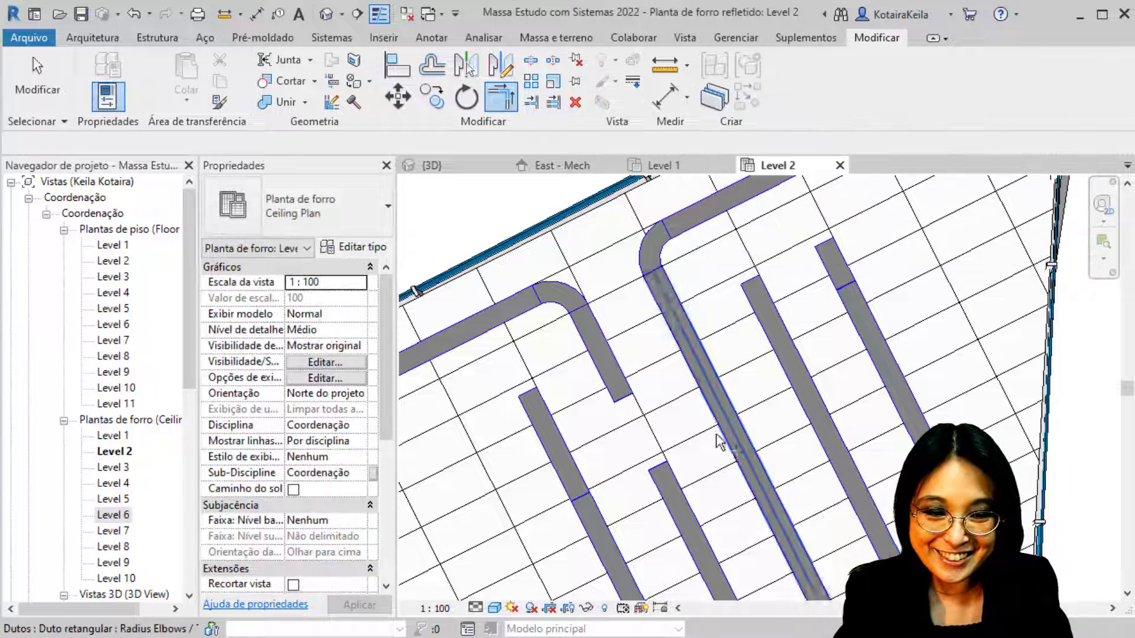
pyautogui.press('Escape')
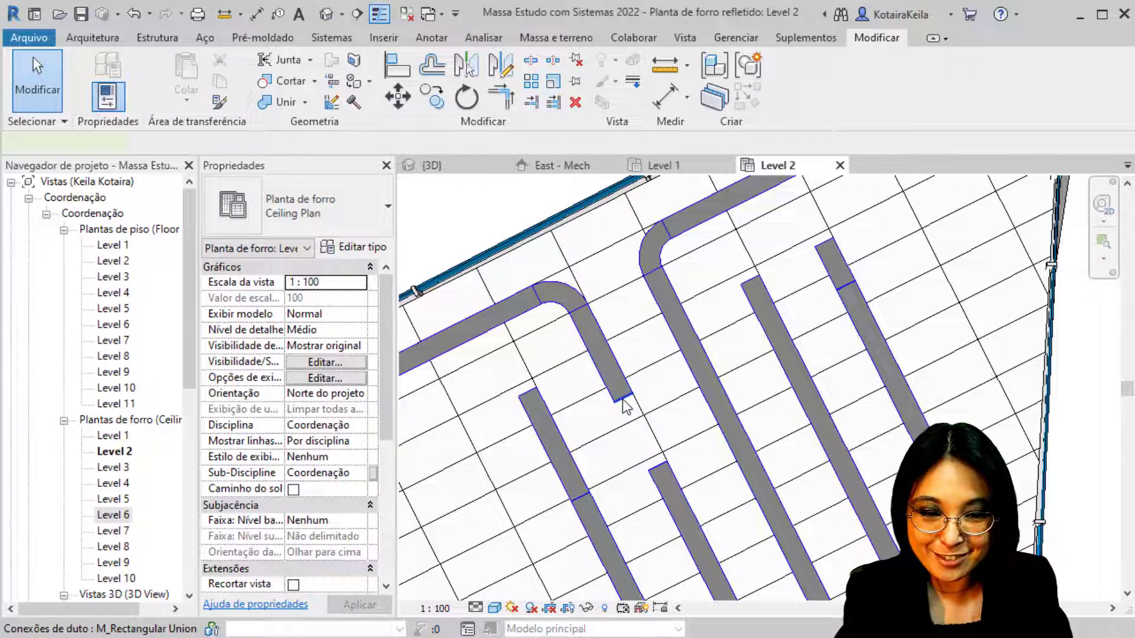
# Delete the two rectangular union fittings at the facing ends of the short elbow piece and the duct segment in line with it.
pyautogui.click(624, 401)
pyautogui.press('Delete')
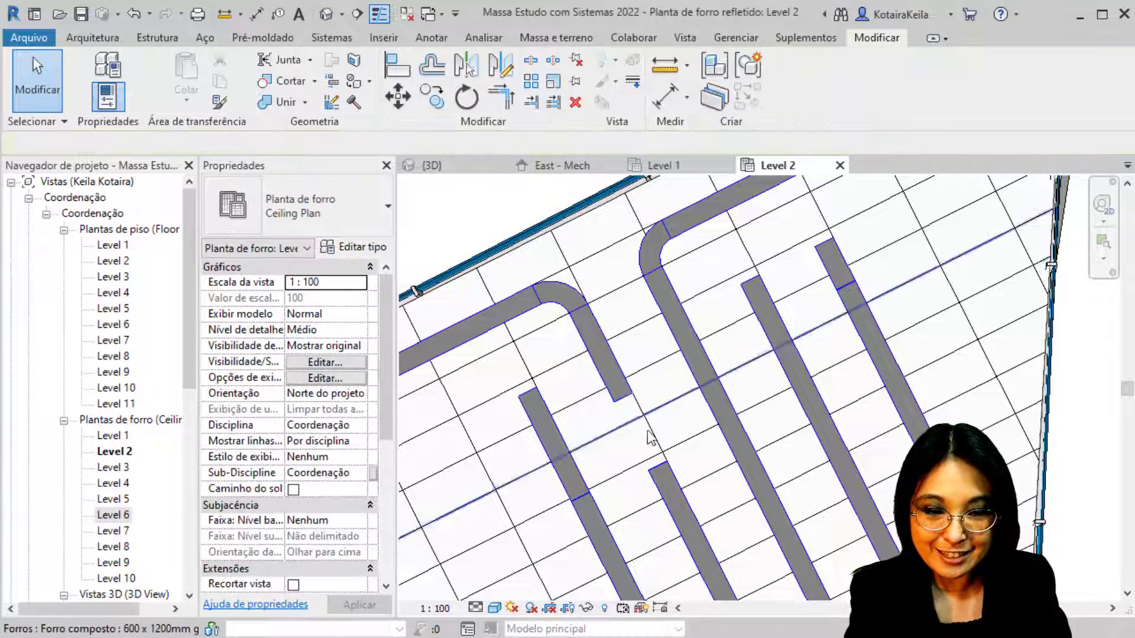
pyautogui.click(657, 475)
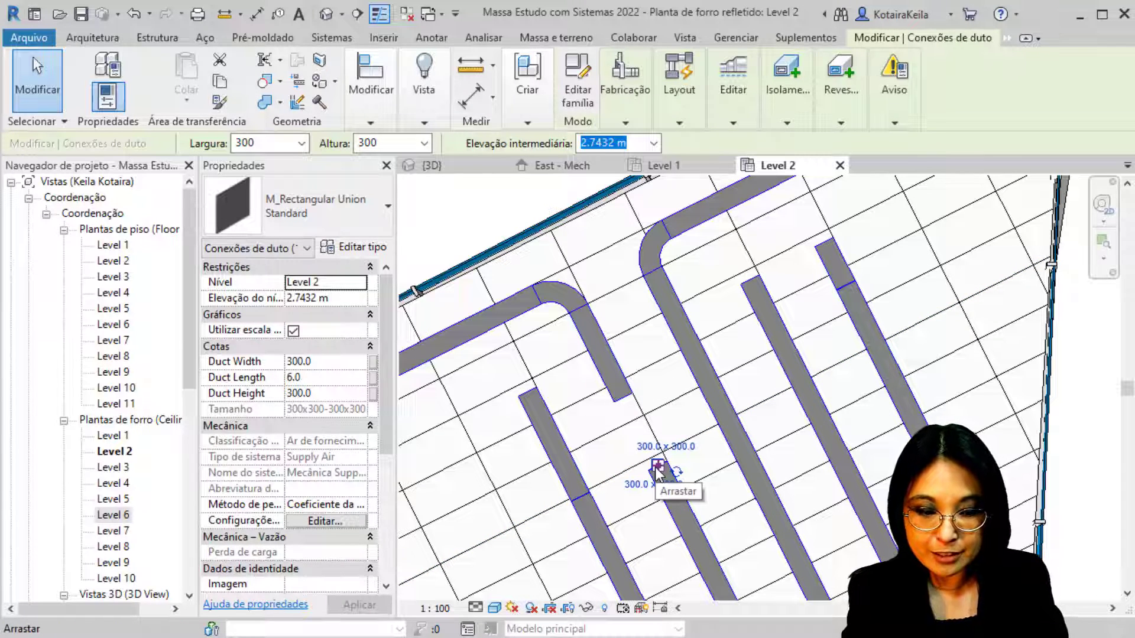
pyautogui.press('Delete')
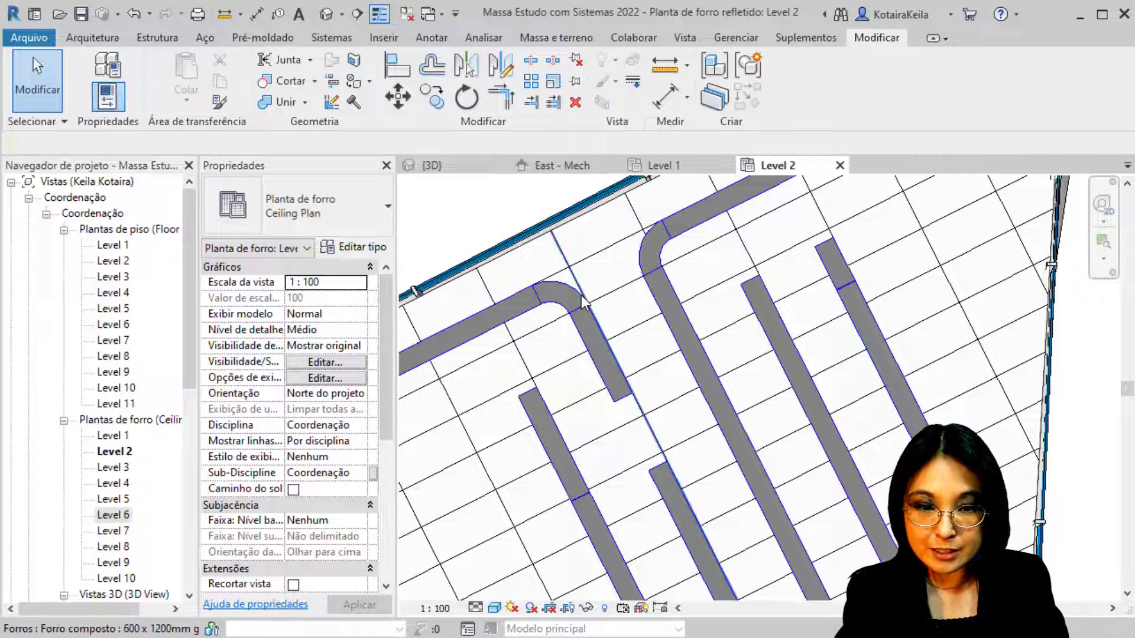
# Rejoin the two aligned duct segments below the first elbow into one duct with Trim/Extend to Corner.
pyautogui.click(499, 106)
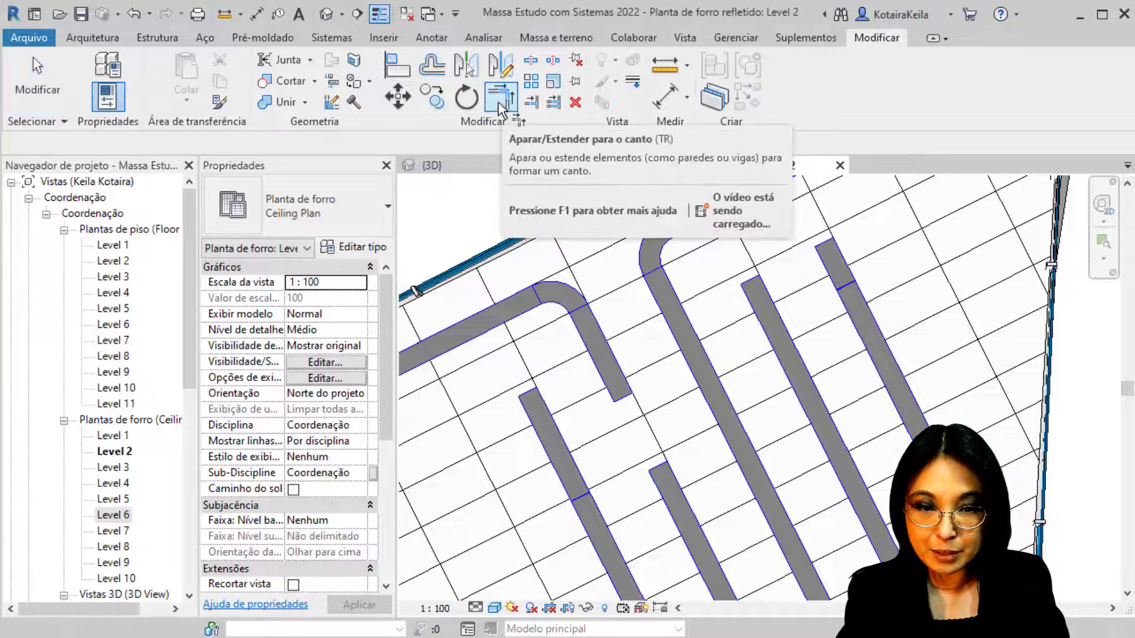
pyautogui.click(650, 475)
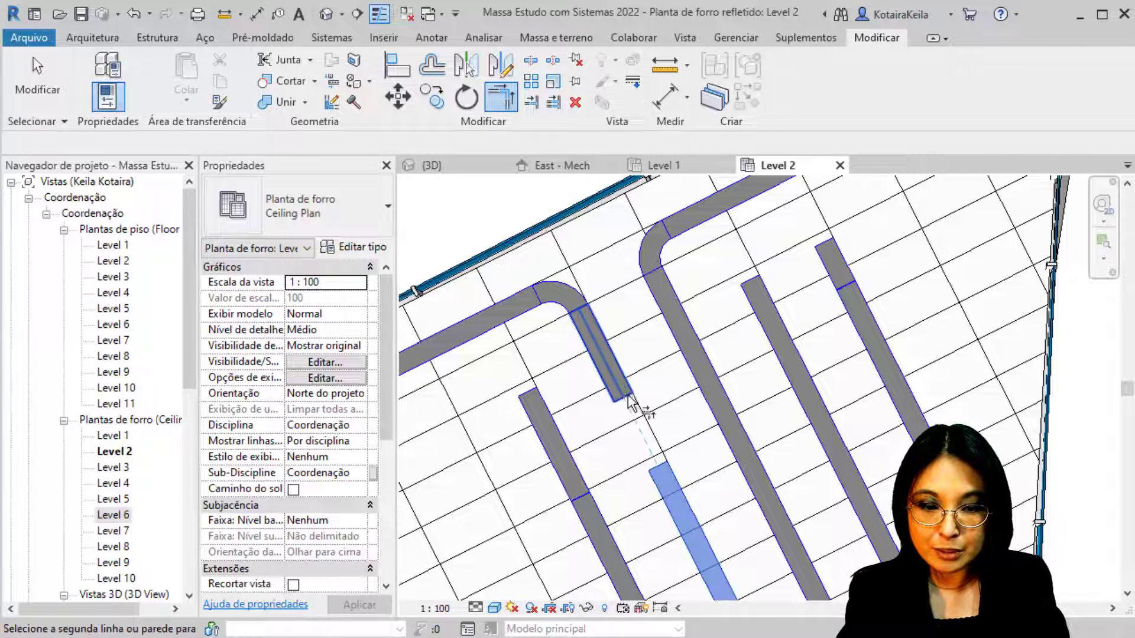
pyautogui.click(619, 378)
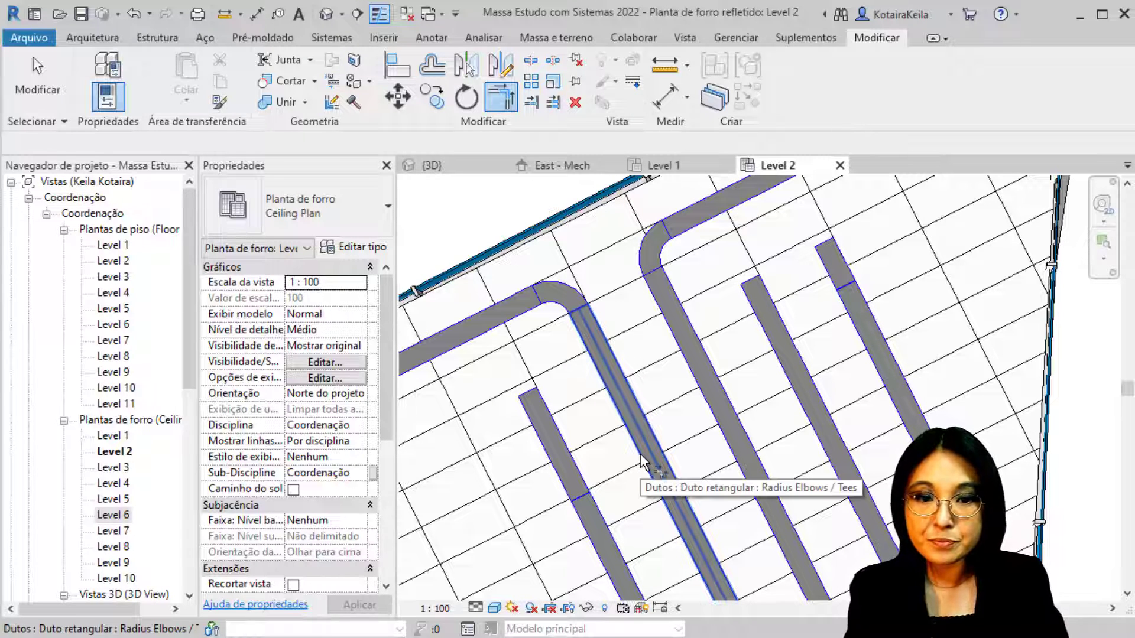
pyautogui.moveTo(672, 443); pyautogui.dragTo(608, 502, button='middle')
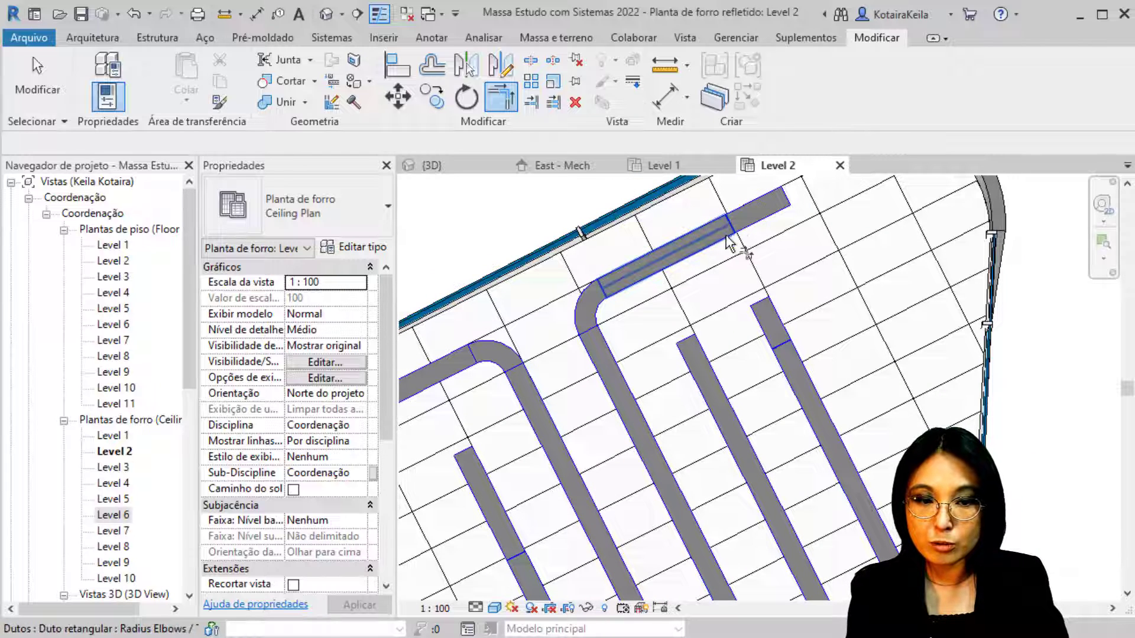
pyautogui.press('Escape')
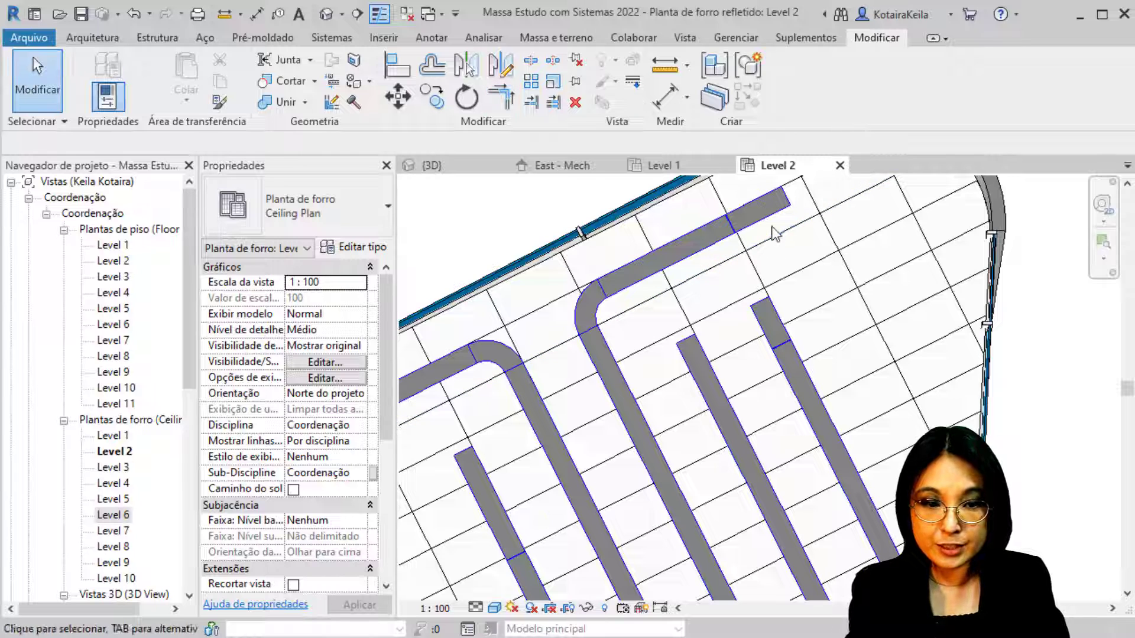
# Set the width of the short end segment of the upper right duct to 150.
pyautogui.click(775, 224)
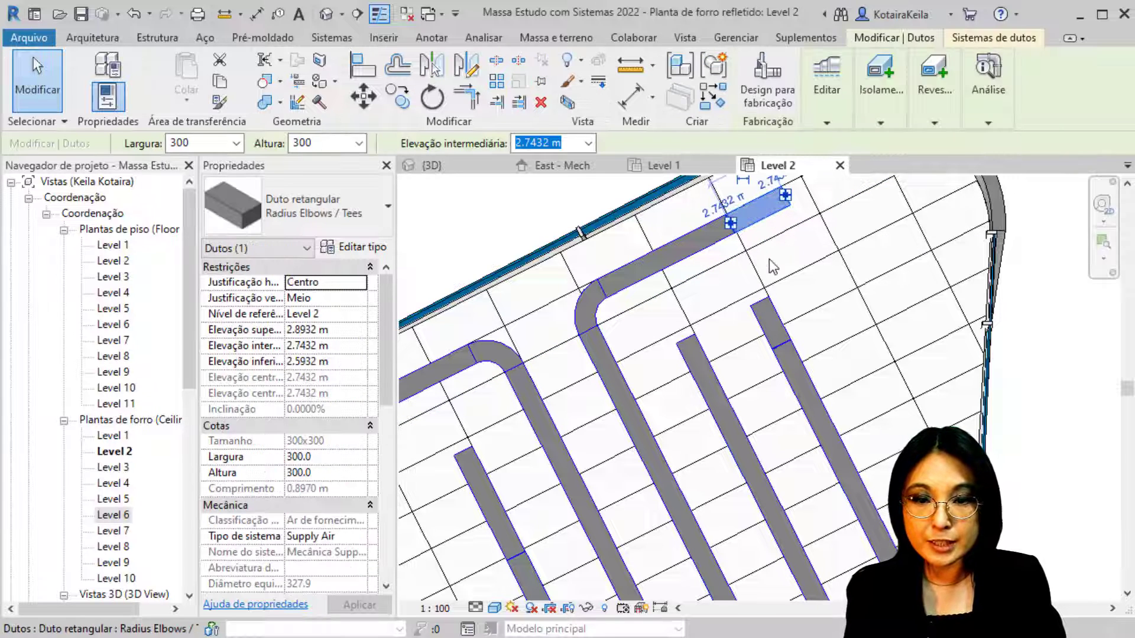
pyautogui.click(211, 145)
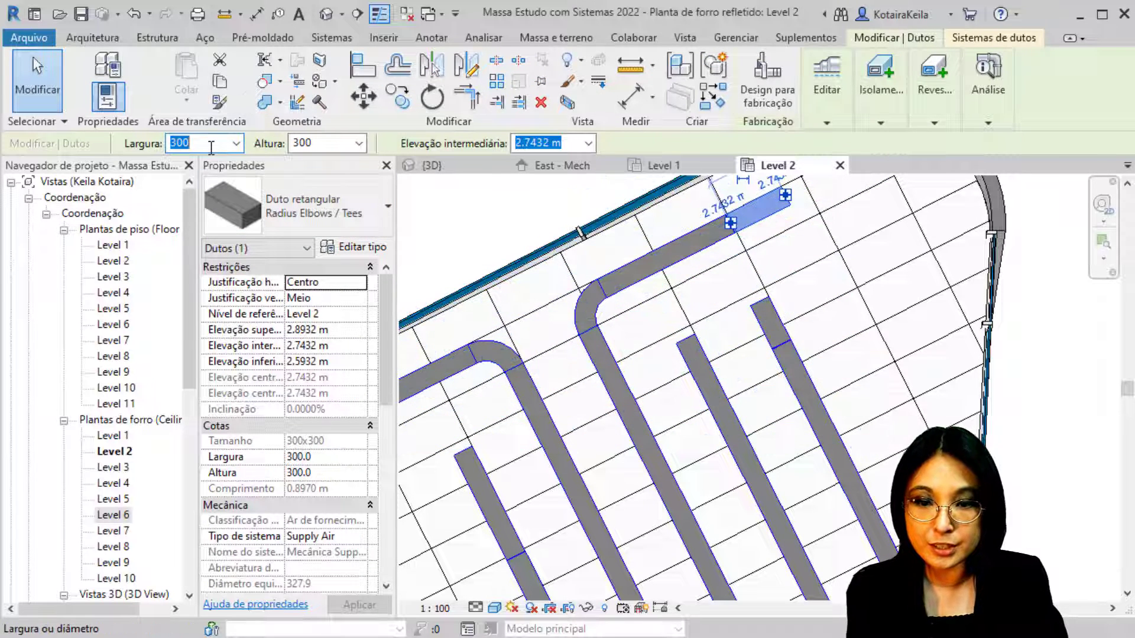
pyautogui.write('150')
pyautogui.press('Return')
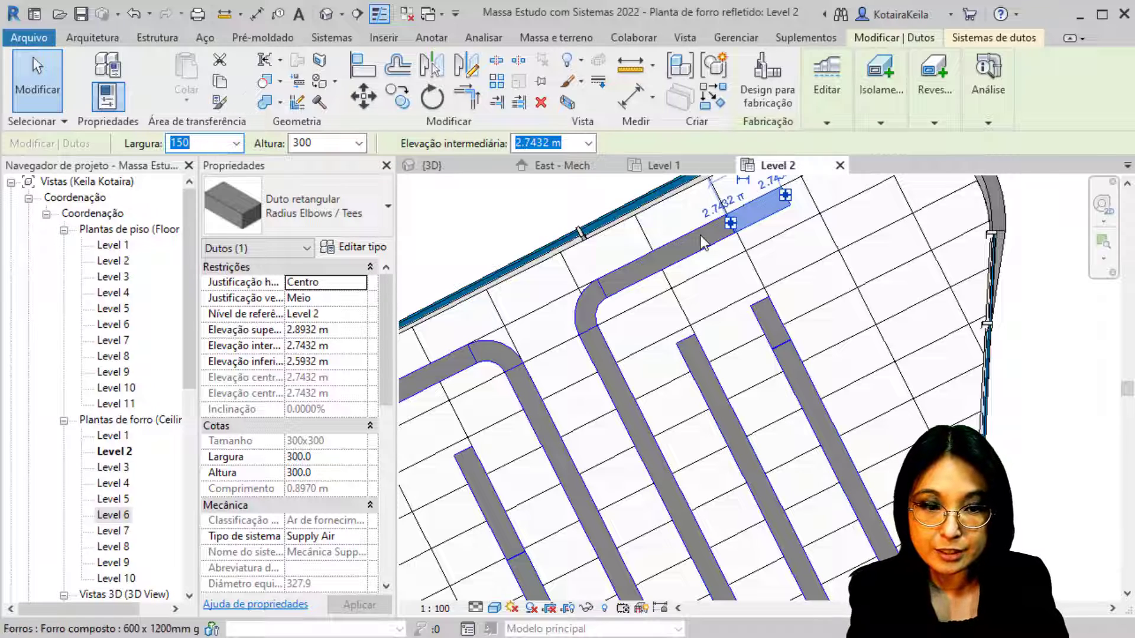
# Try the 60 Degree type on the rectangular transition before the narrowed duct end, and settle on the 15 Degree type.
pyautogui.scroll(5, 599, 291)
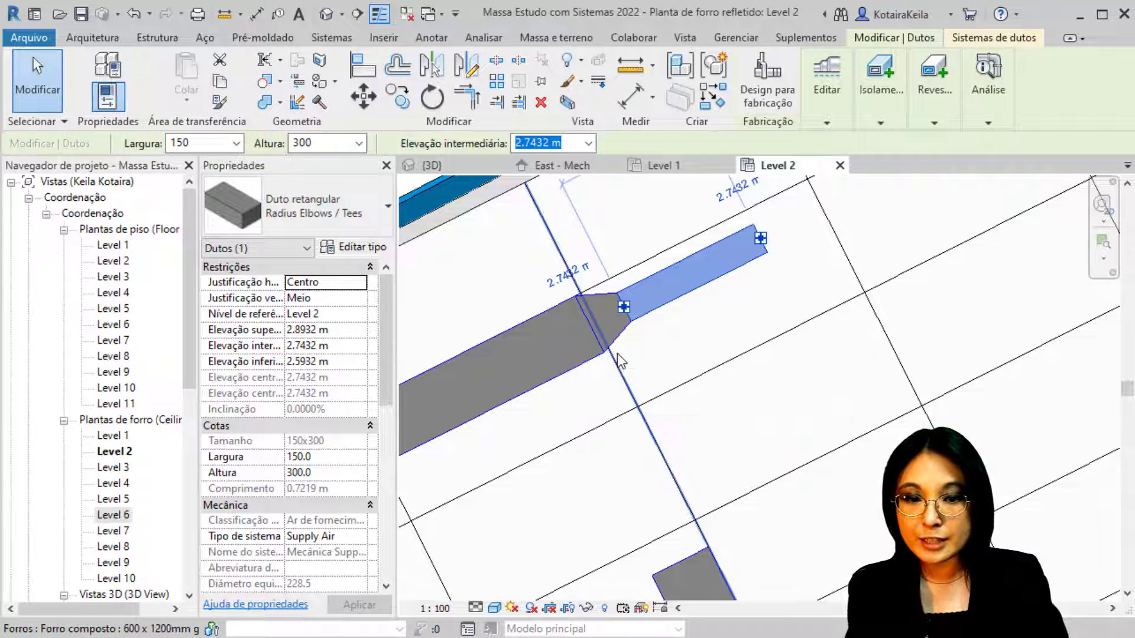
pyautogui.click(618, 329)
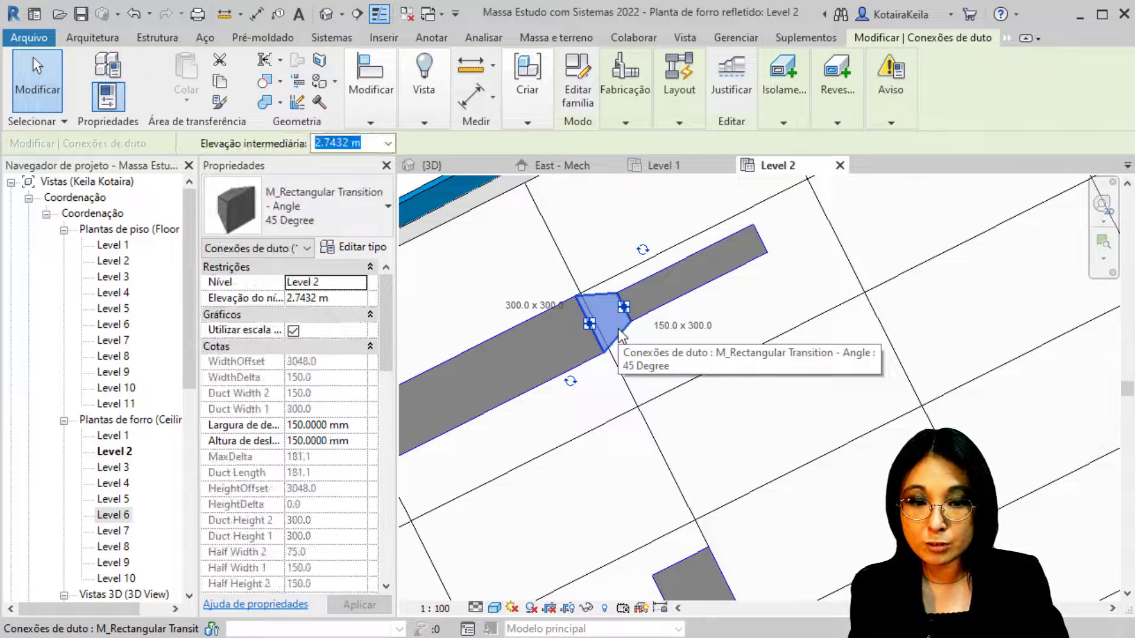
pyautogui.click(328, 223)
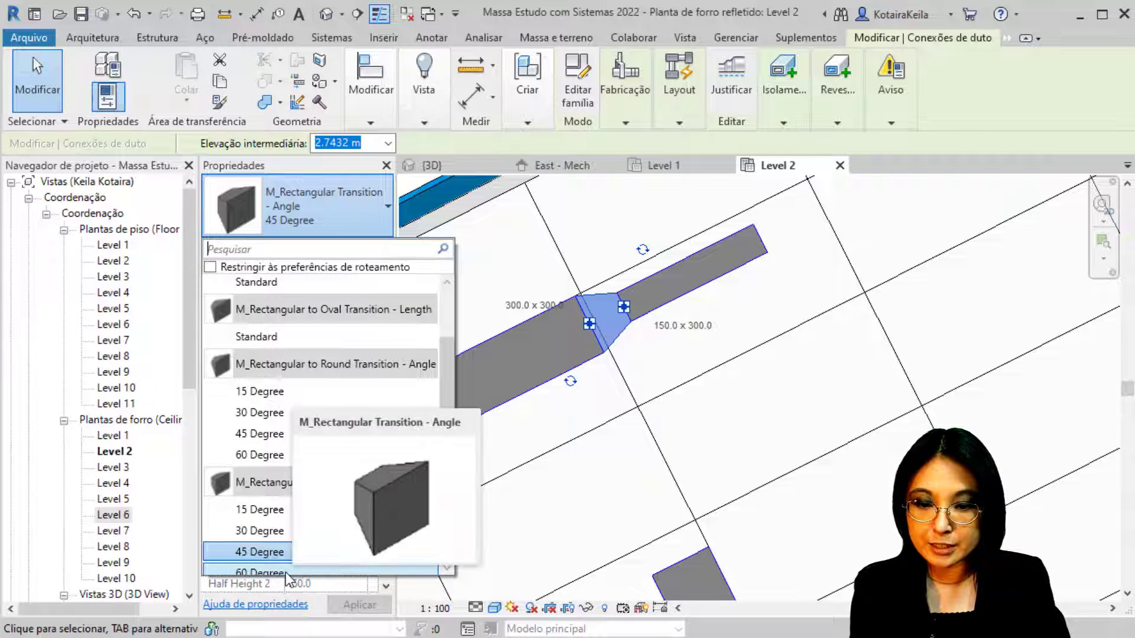
pyautogui.click(260, 573)
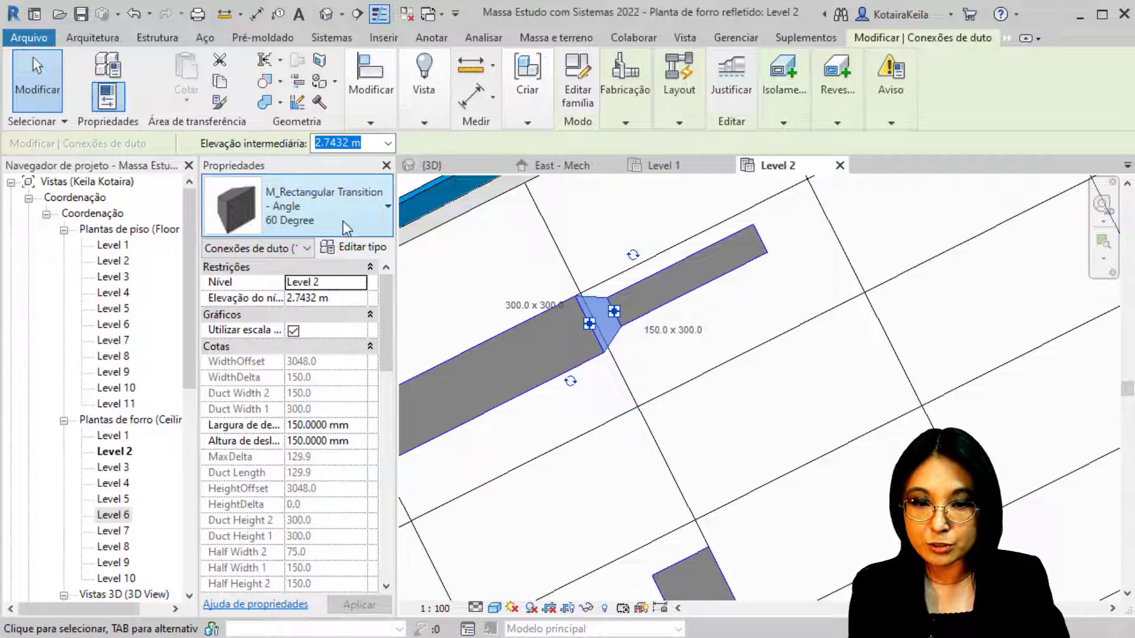
pyautogui.click(343, 221)
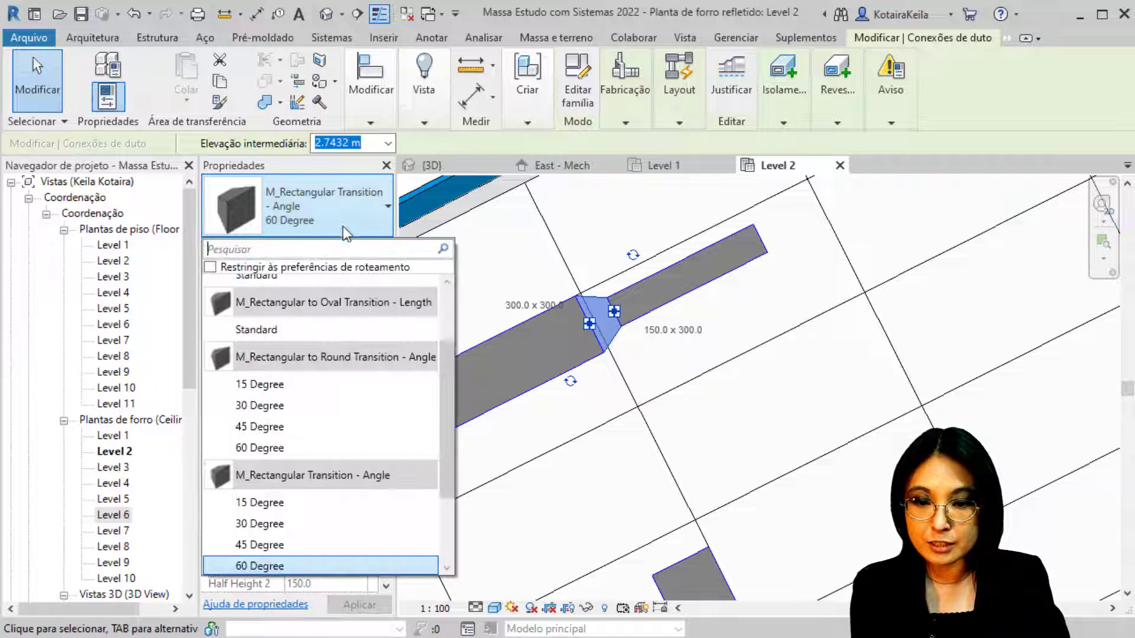
pyautogui.click(263, 507)
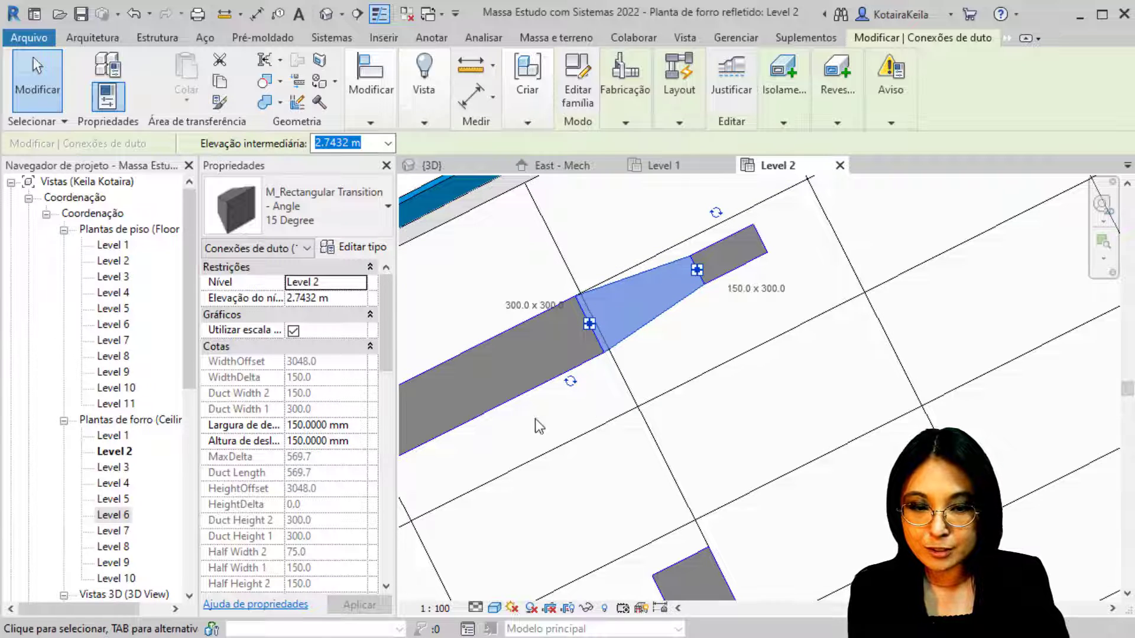
# Try the 1 W and 2 W types of M_Rectangular Elbow - Radius on the elbow of the upper right duct.
pyautogui.moveTo(532, 483); pyautogui.dragTo(874, 291, button='middle')
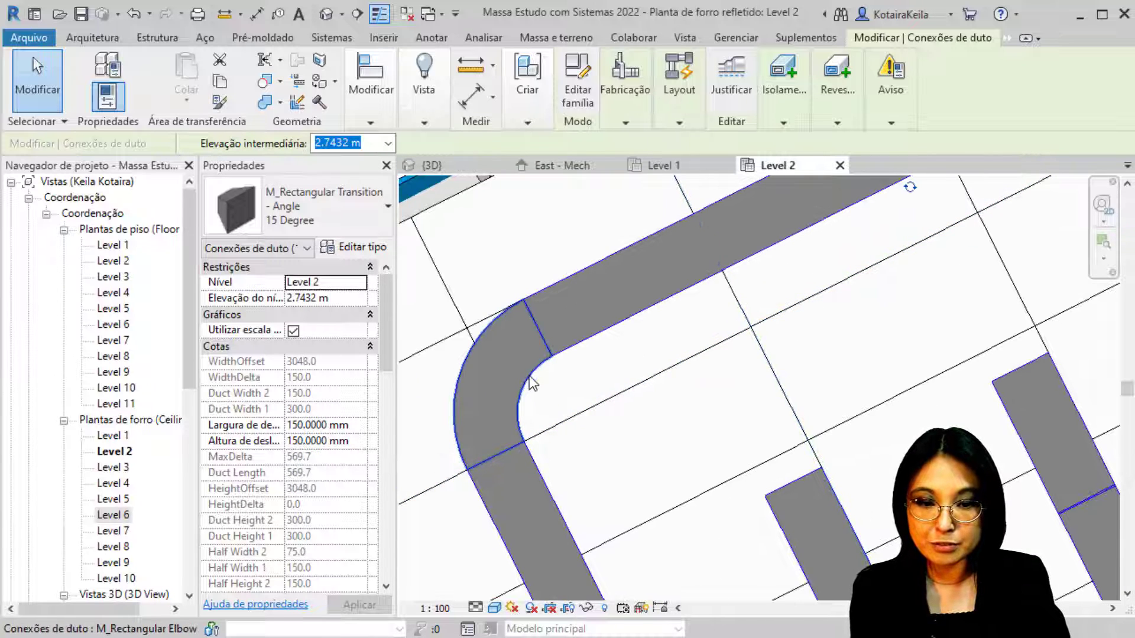
pyautogui.click(499, 370)
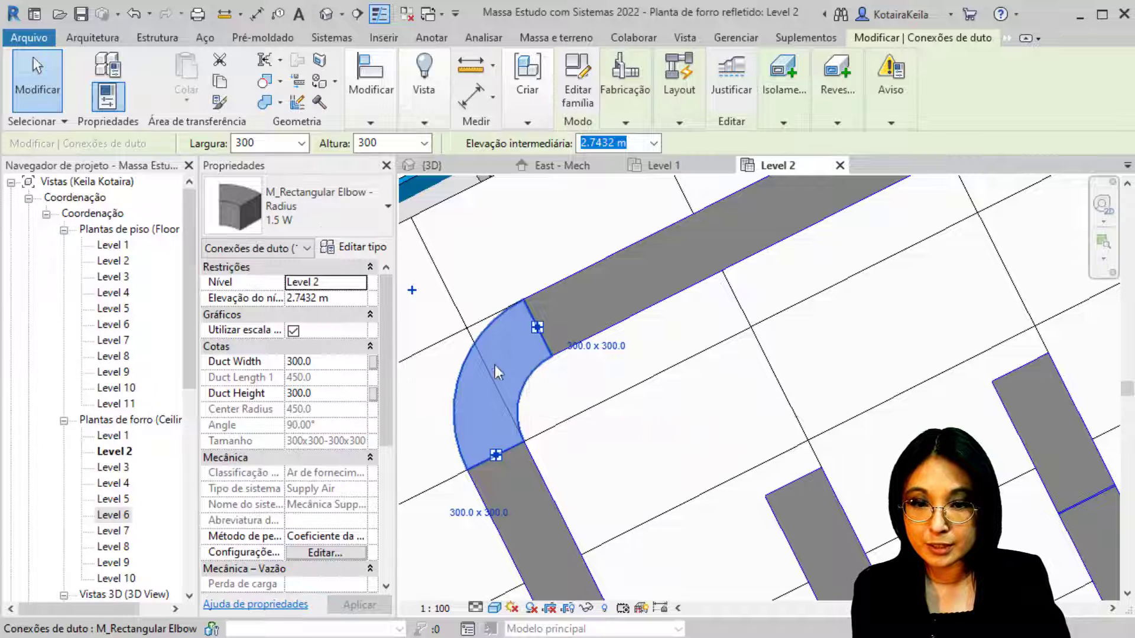
pyautogui.click(324, 195)
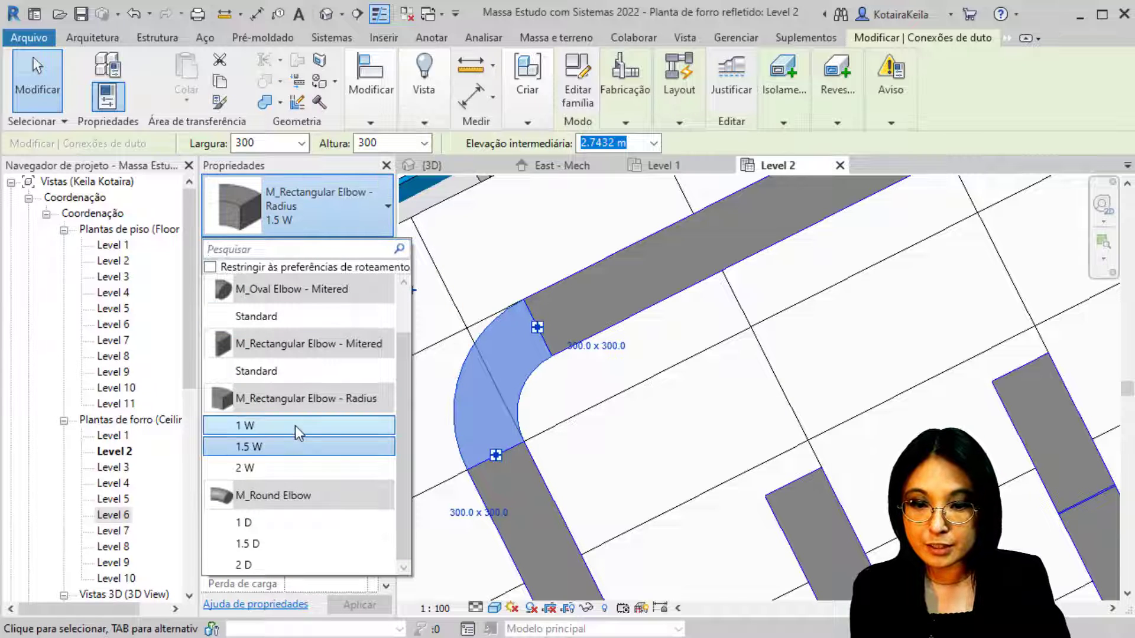
pyautogui.click(295, 426)
pyautogui.click(304, 209)
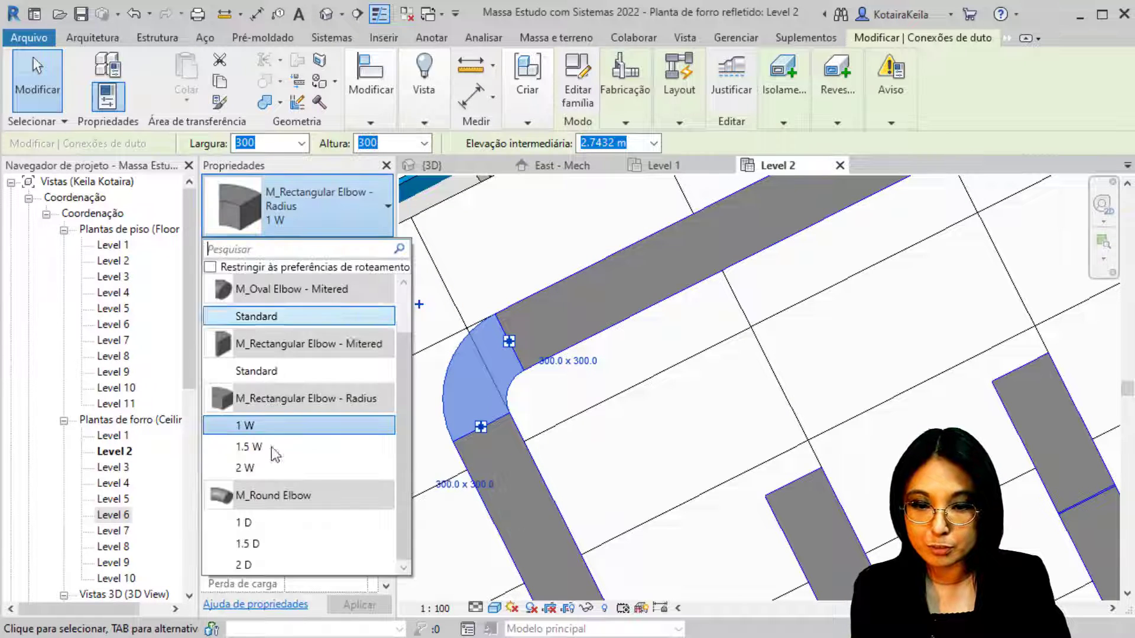
pyautogui.click(260, 473)
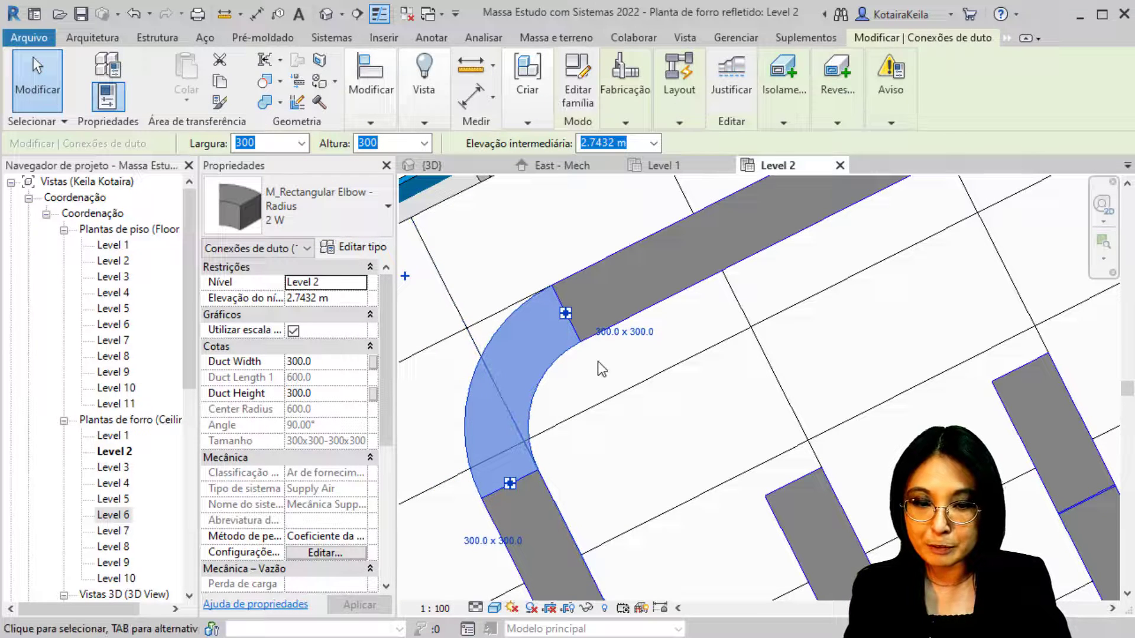
# Switch the upper right duct's elbow to the M_Rectangular Elbow - Mitered Standard type.
pyautogui.click(357, 216)
pyautogui.moveTo(277, 369)
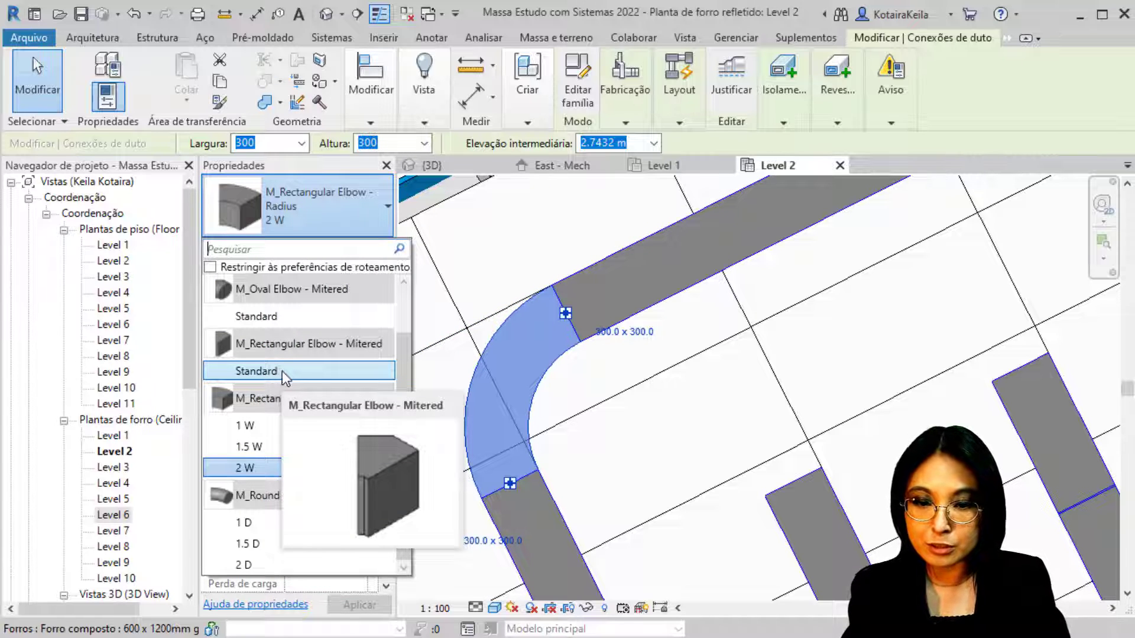
pyautogui.click(282, 370)
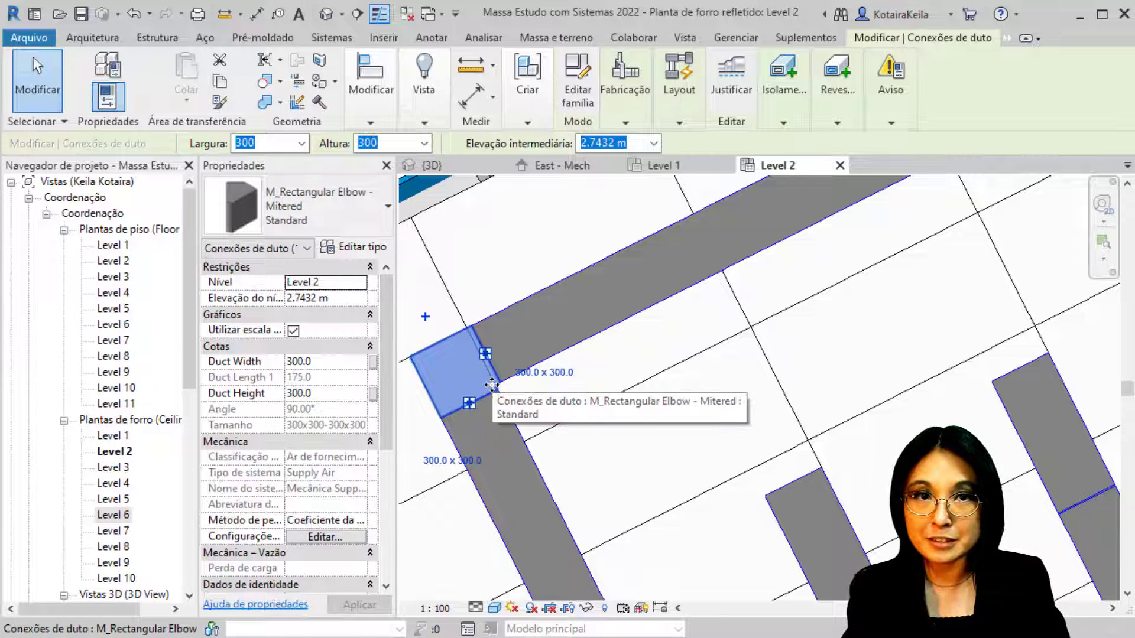
# Change the upper right duct's elbow back to the radius family, trying 1 W and settling on 2 W.
pyautogui.click(331, 215)
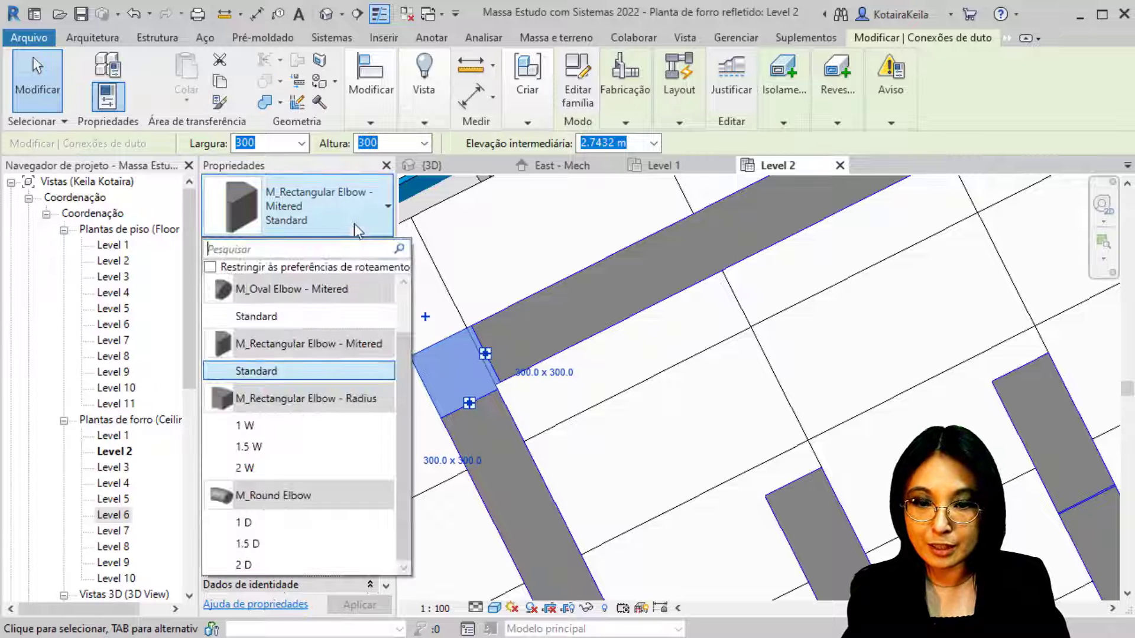
pyautogui.click(259, 424)
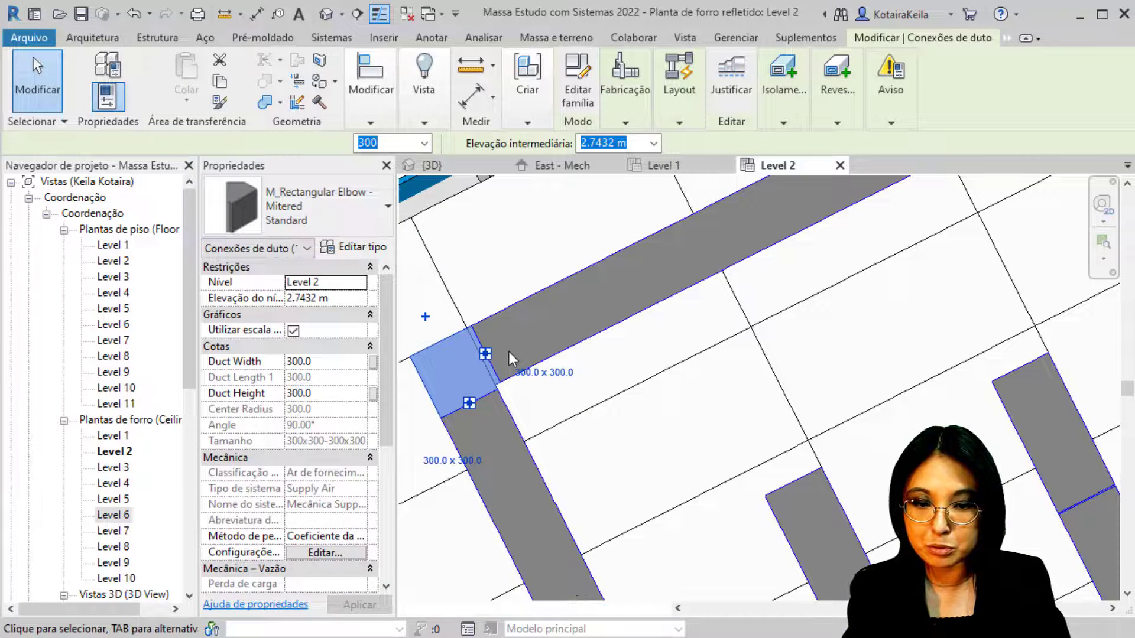
pyautogui.click(325, 214)
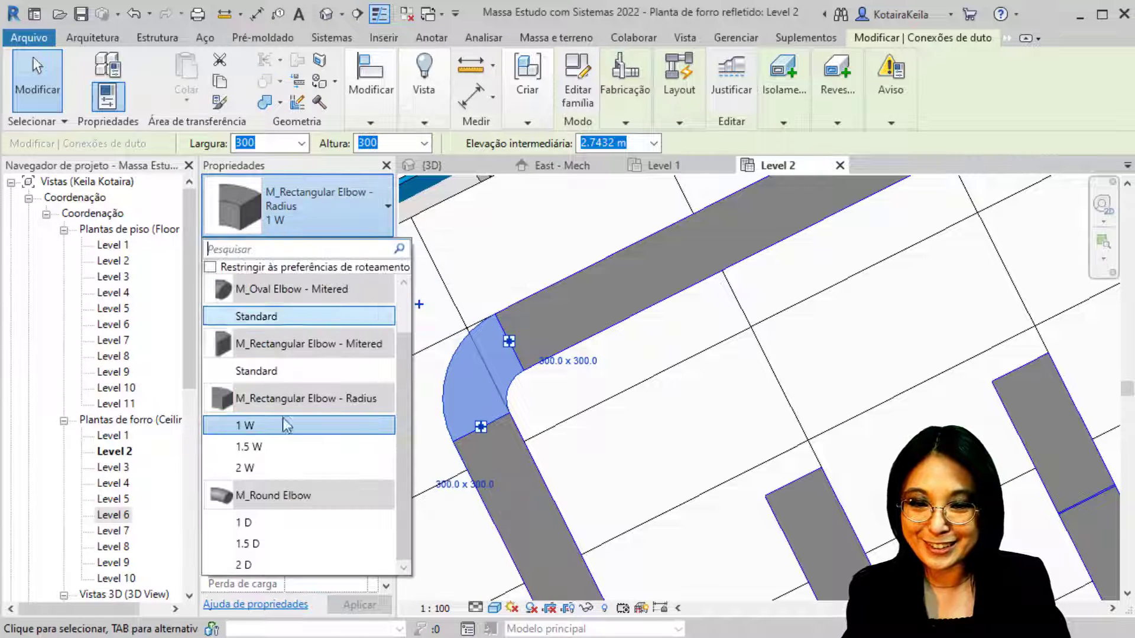
pyautogui.click(260, 468)
# Change the elbow of the neighbouring duct run to the left to M_Rectangular Elbow - Mitered Standard.
pyautogui.scroll(-4, 650, 378)
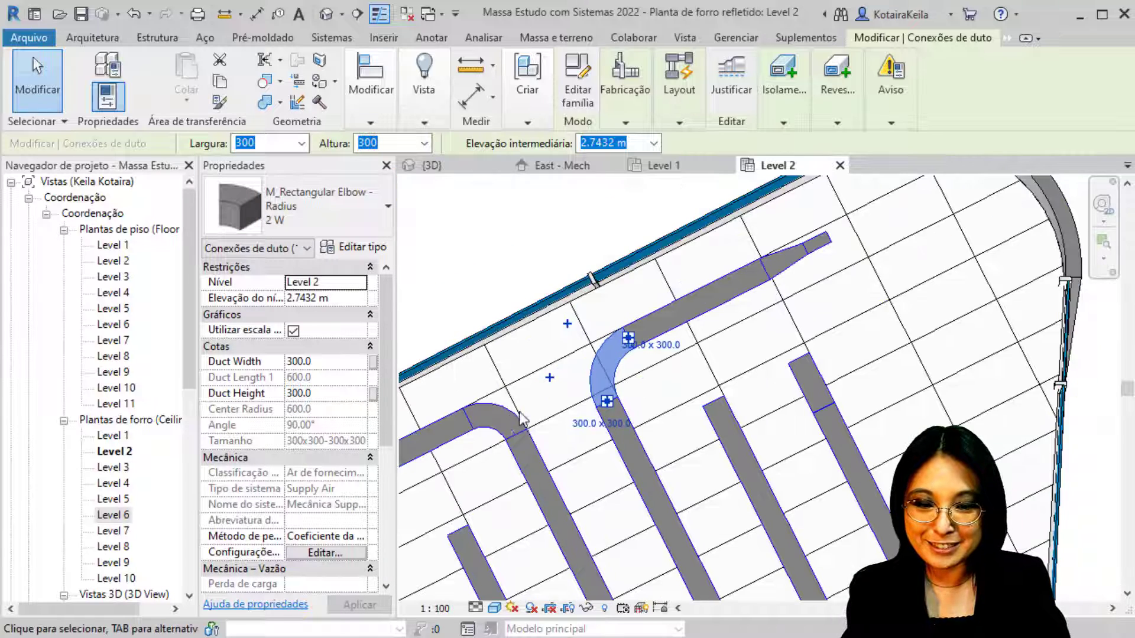
pyautogui.click(497, 437)
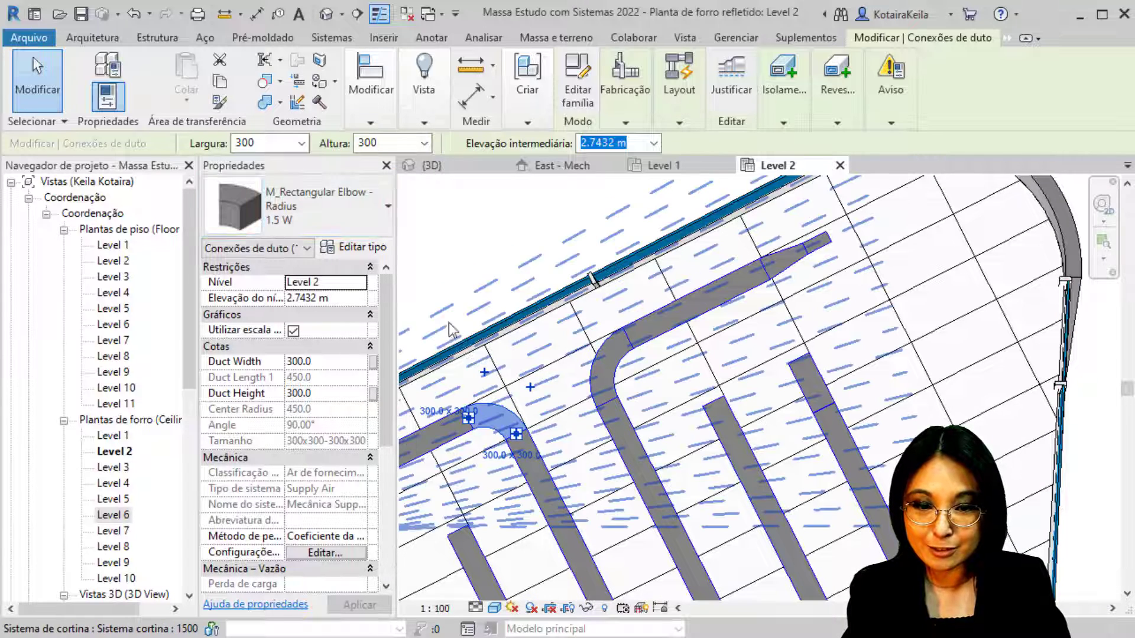
pyautogui.click(317, 193)
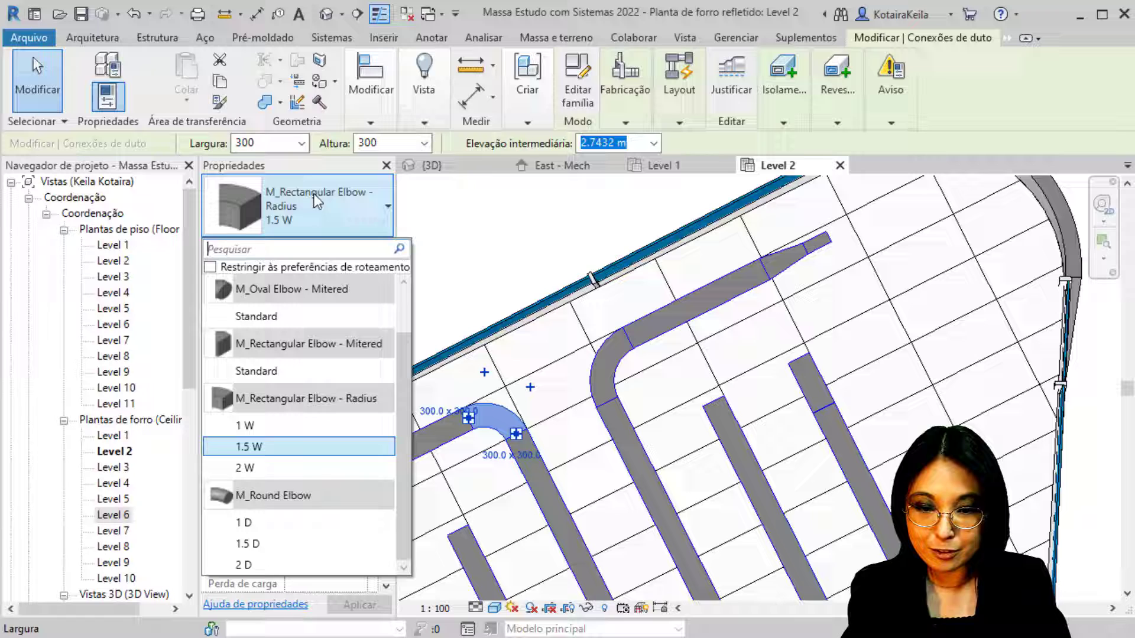
pyautogui.click(299, 378)
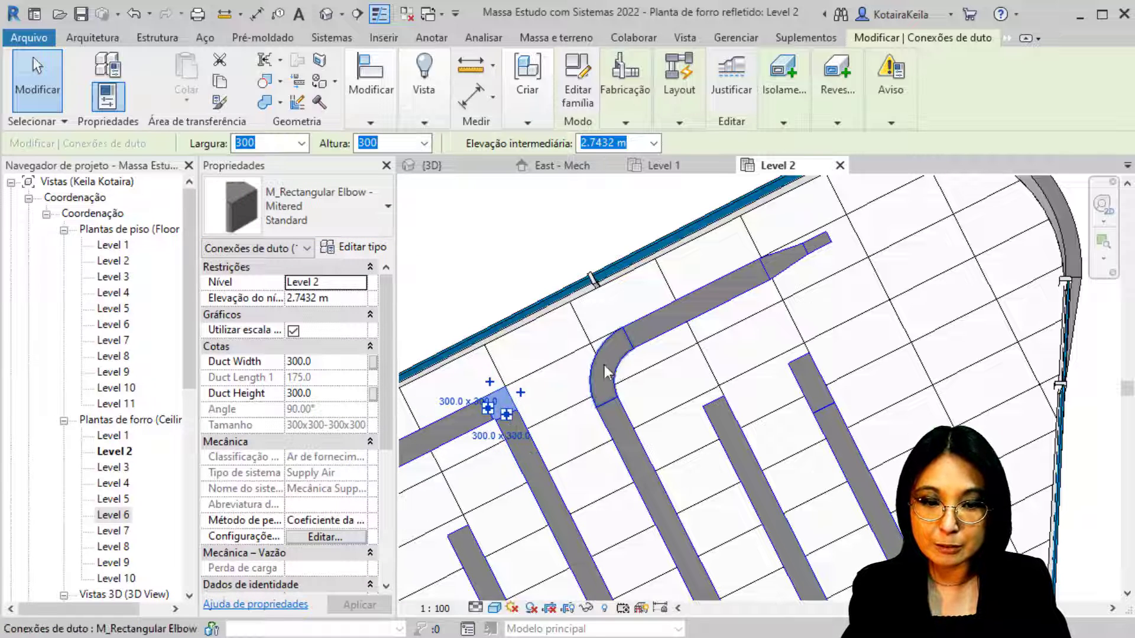
# Convert the upper right duct's radius elbow into a tee whose open end continues the line of the upper duct.
pyautogui.click(622, 372)
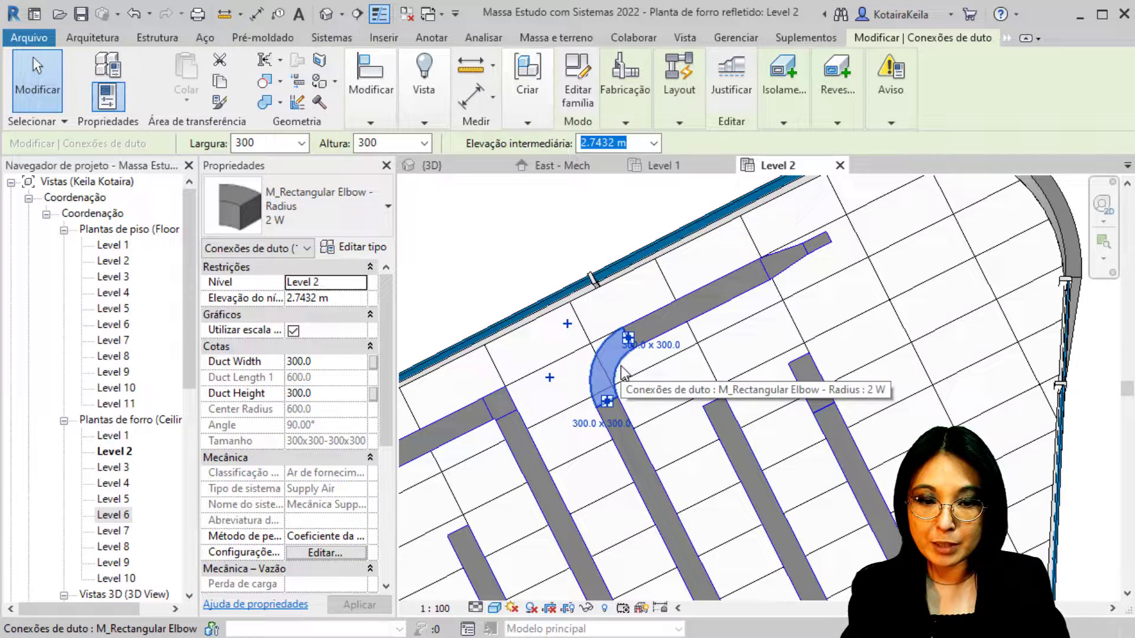
pyautogui.click(550, 384)
pyautogui.scroll(3, 586, 371)
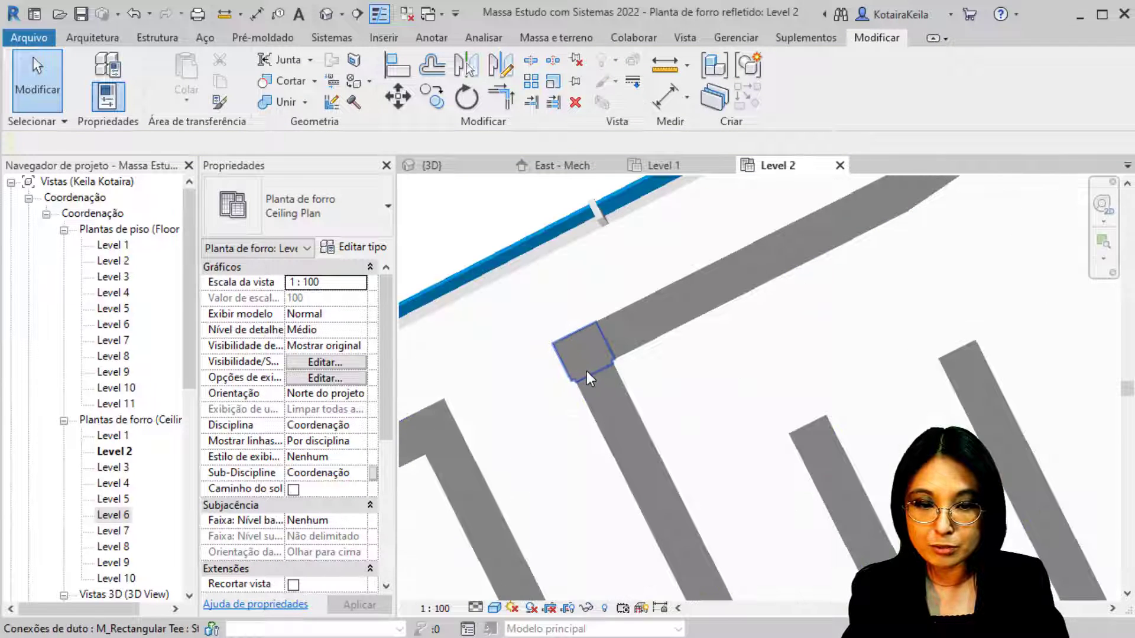
# Remove the tee's unused branch so the fitting reverts to an elbow.
pyautogui.click(557, 365)
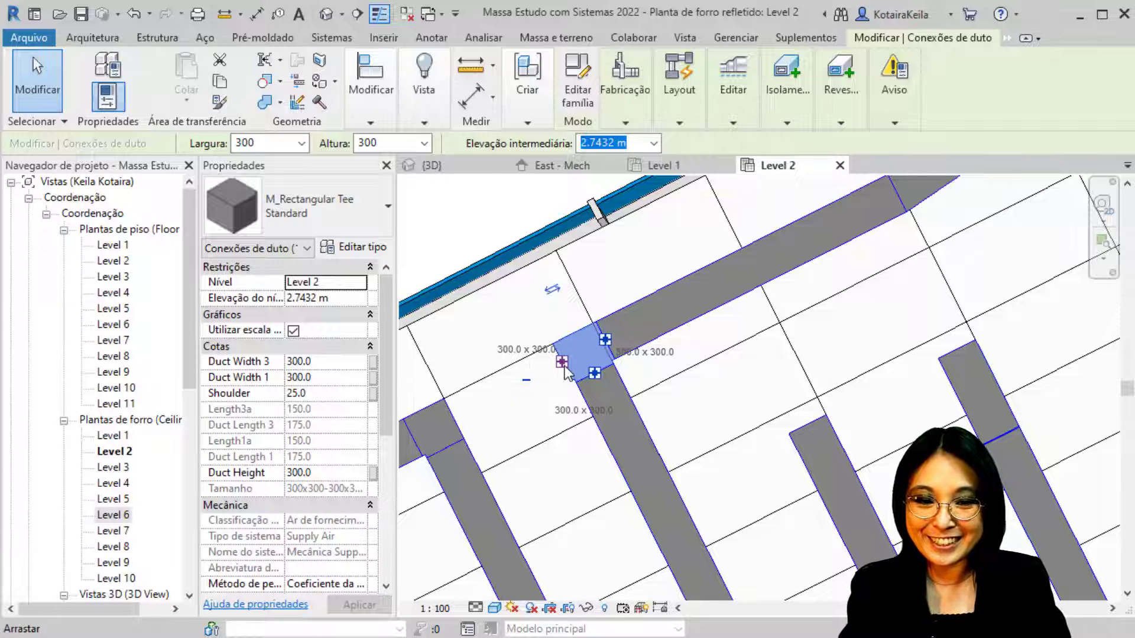
pyautogui.click(525, 382)
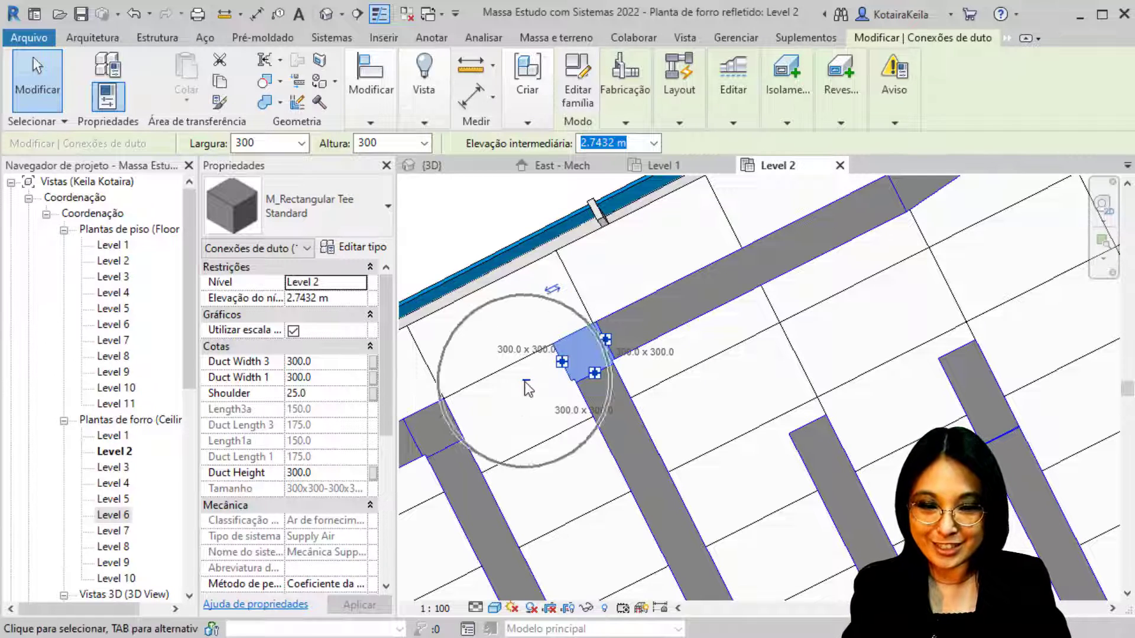
pyautogui.click(526, 382)
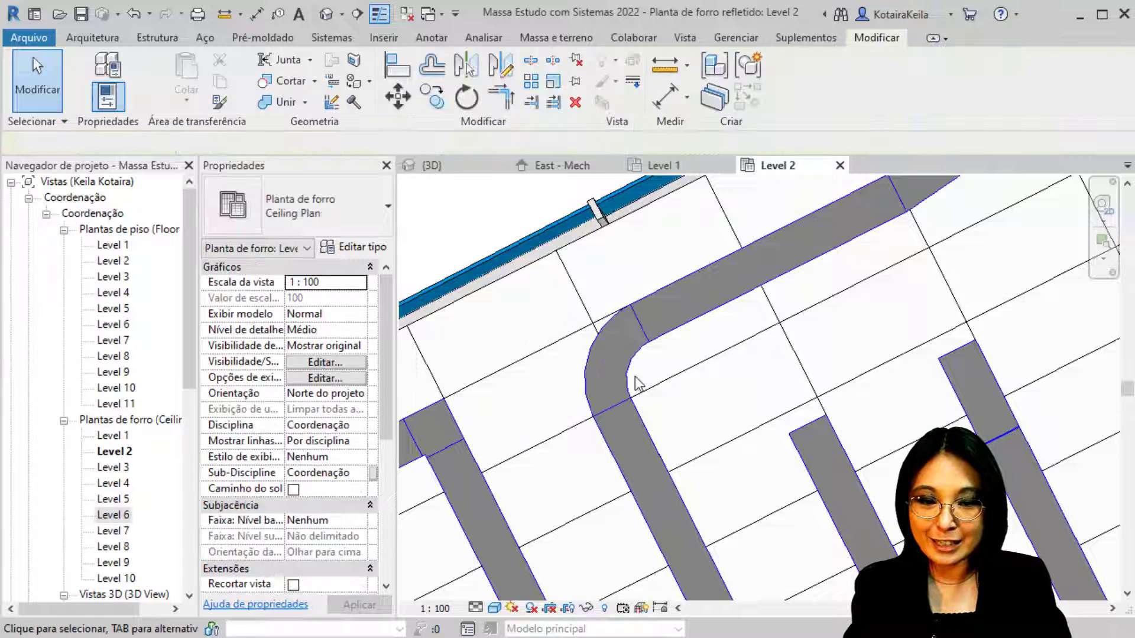
# Convert the elbow into a tee opening toward the curtain wall and draw a short 300 x 300 duct from its open connector.
pyautogui.click(598, 329)
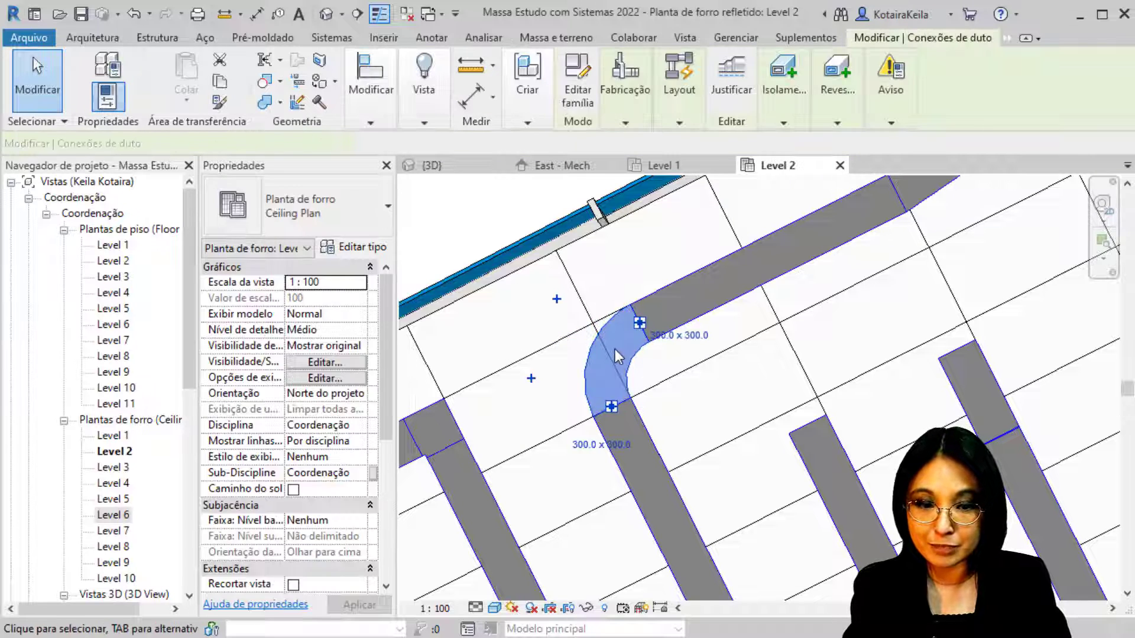
pyautogui.click(559, 301)
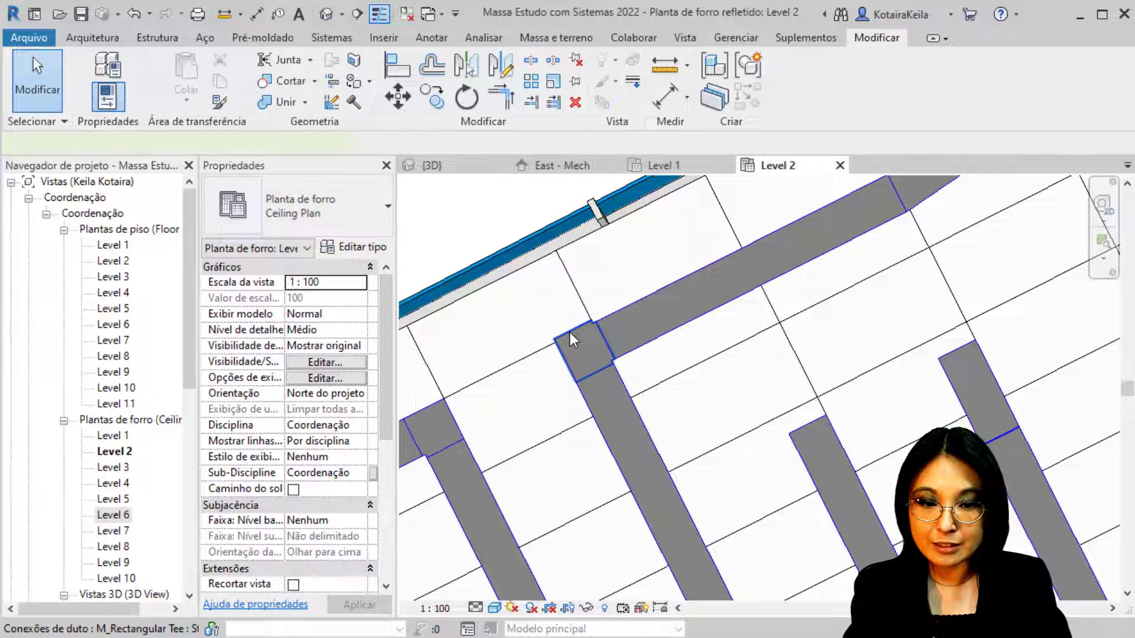
pyautogui.click(570, 337)
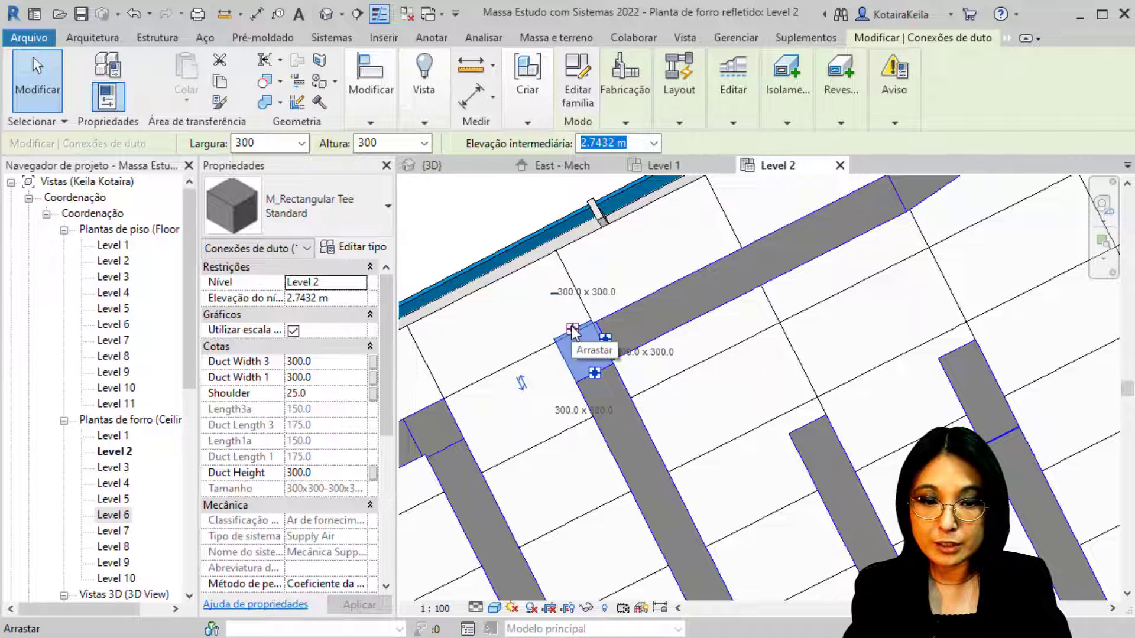
pyautogui.rightClick(571, 328)
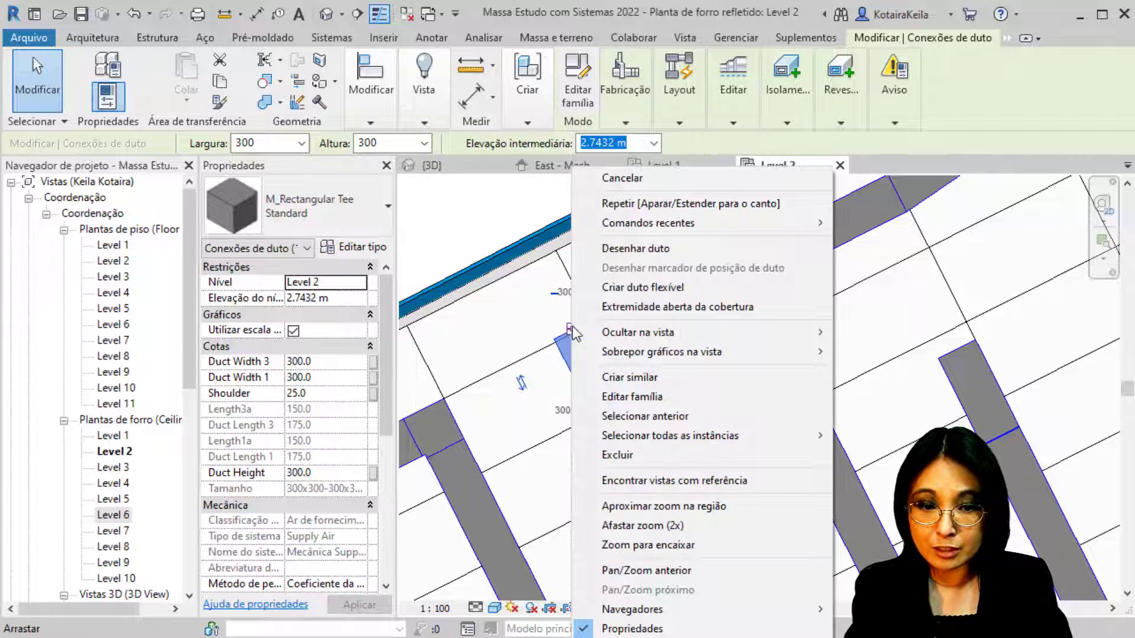
pyautogui.click(651, 256)
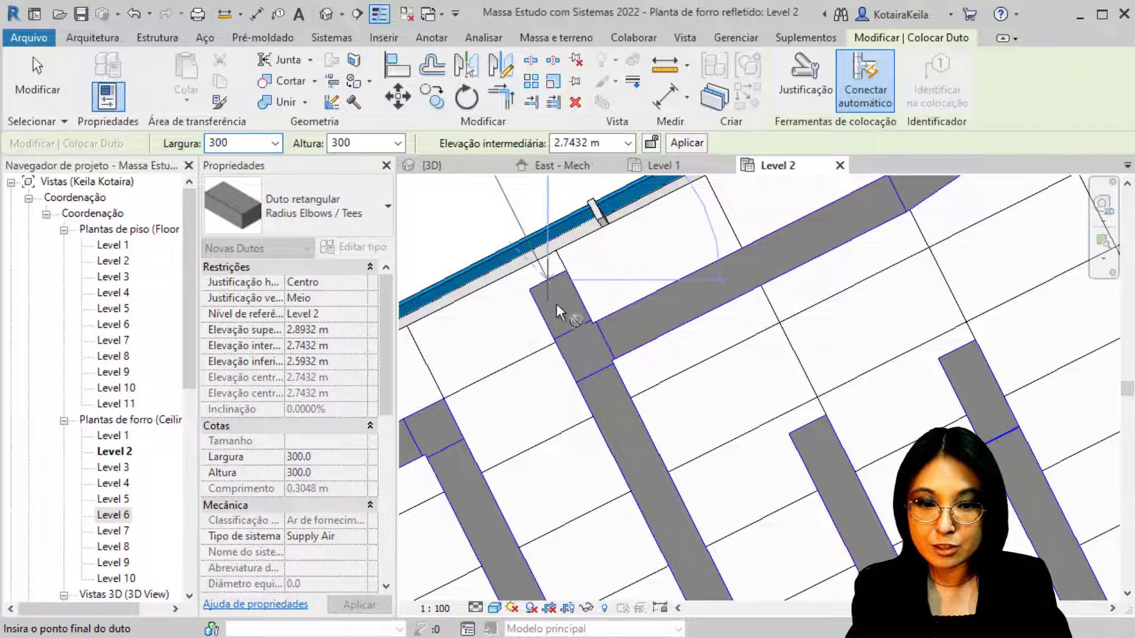
pyautogui.press('Escape')
pyautogui.press('Escape')
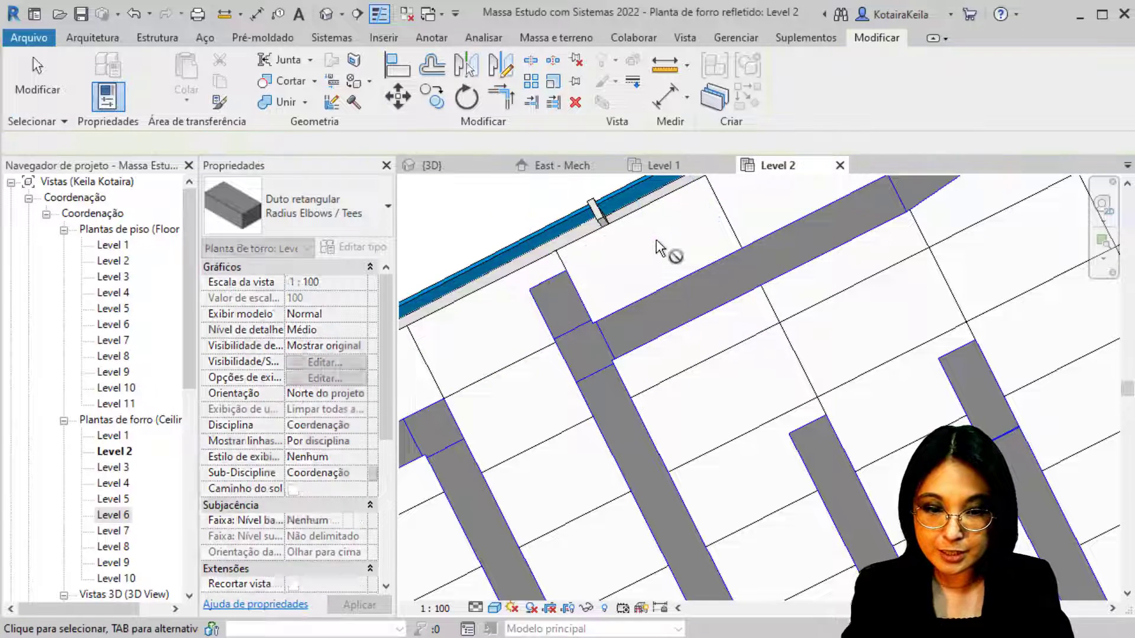
# Move the lower cross duct away from the ends of the parallel ducts above it, leaving a gap.
pyautogui.scroll(-3, 664, 248)
pyautogui.moveTo(665, 248); pyautogui.dragTo(633, 215, button='middle')
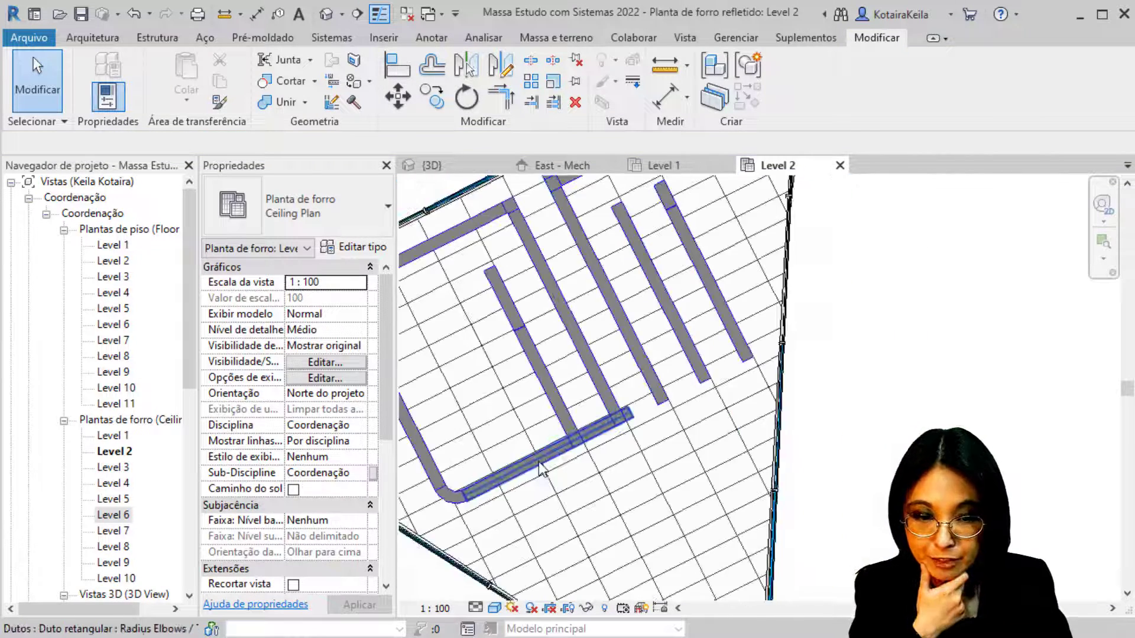
pyautogui.click(546, 466)
pyautogui.moveTo(546, 466); pyautogui.dragTo(579, 478)
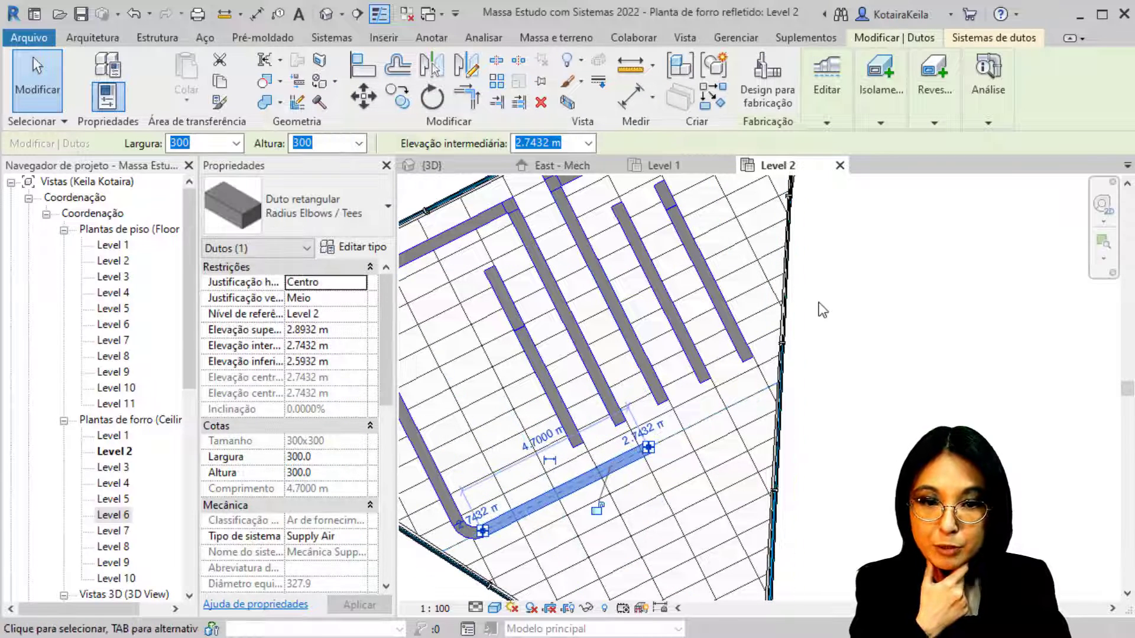
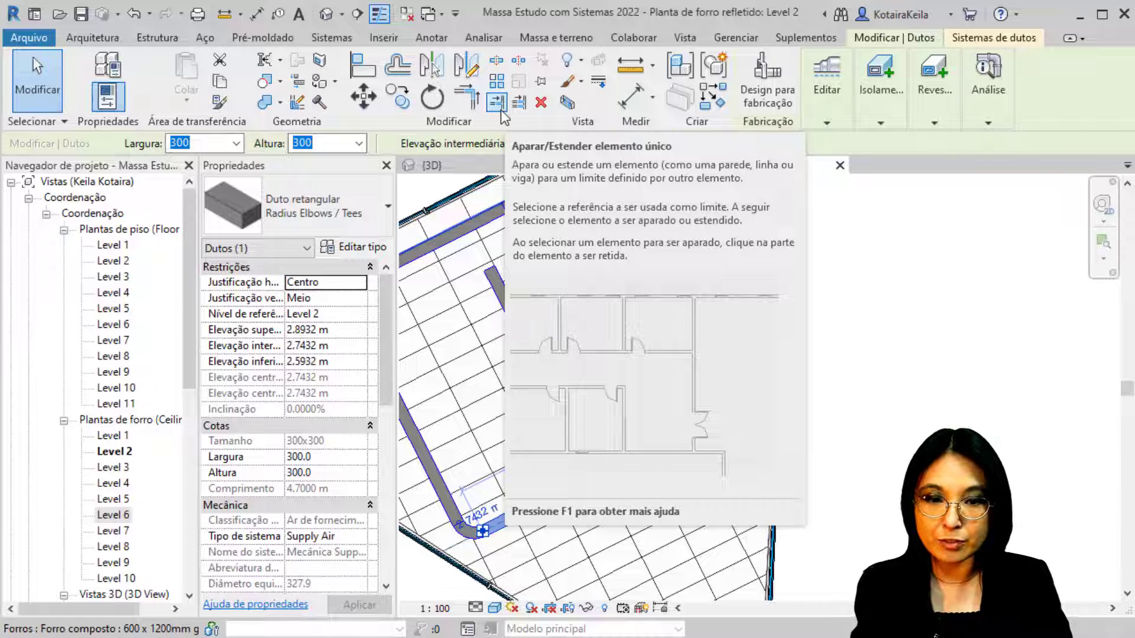
pyautogui.click(860, 262)
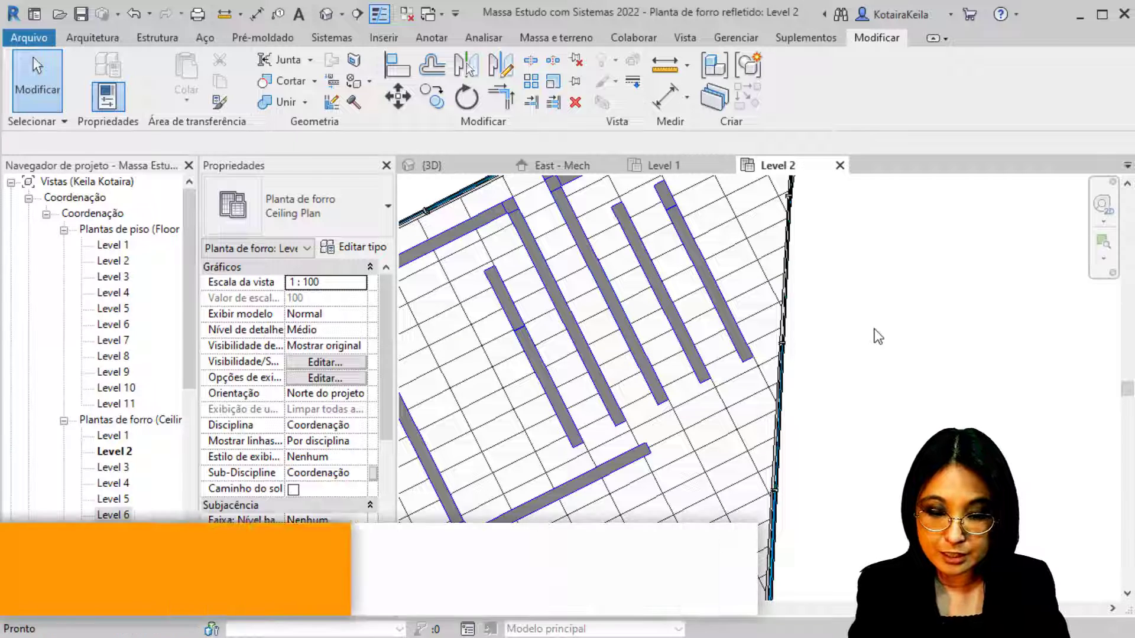
# Open the keyboard shortcuts settings.
pyautogui.press('k')
pyautogui.press('s')
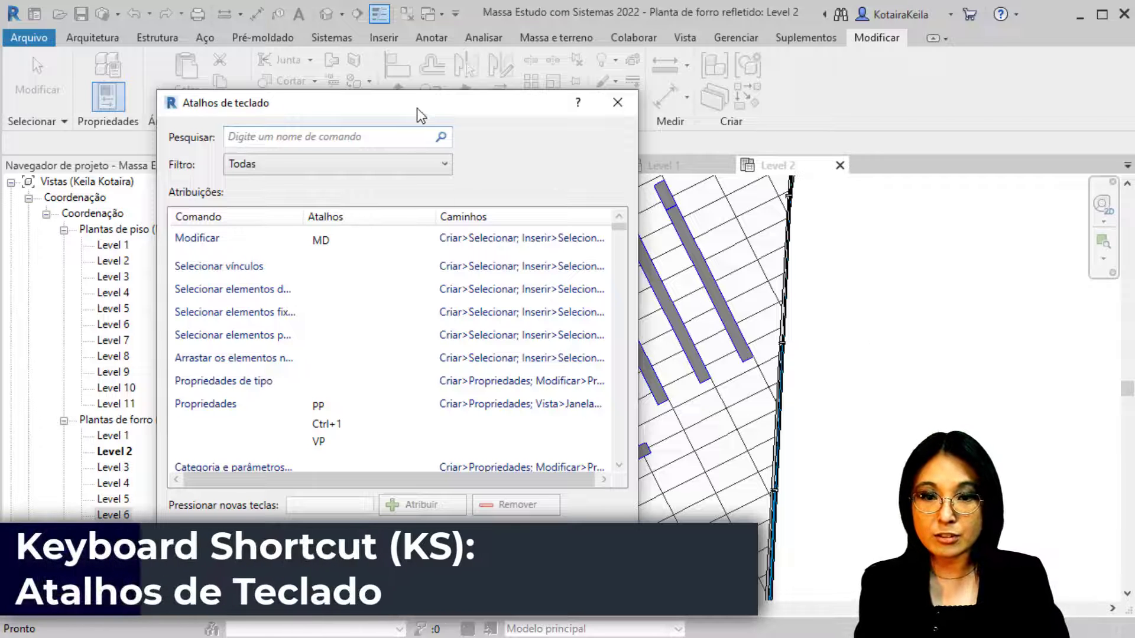
pyautogui.moveTo(420, 112); pyautogui.dragTo(448, 94)
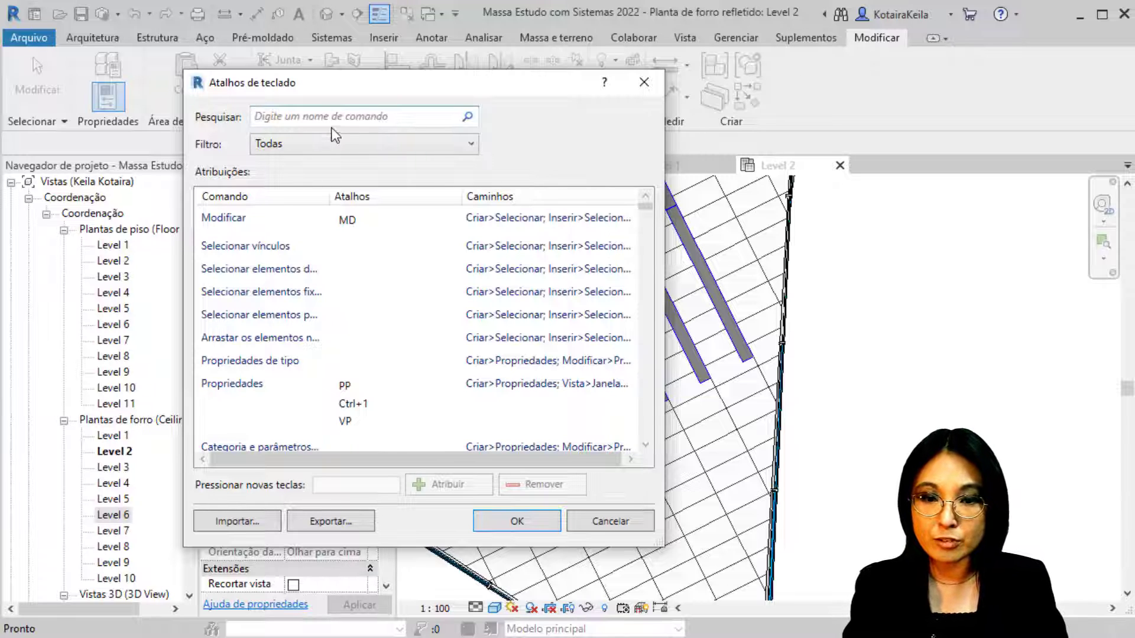
# Search the keyboard shortcut list for "esten" and widen the Comando column to show the full command names.
pyautogui.write('esten')
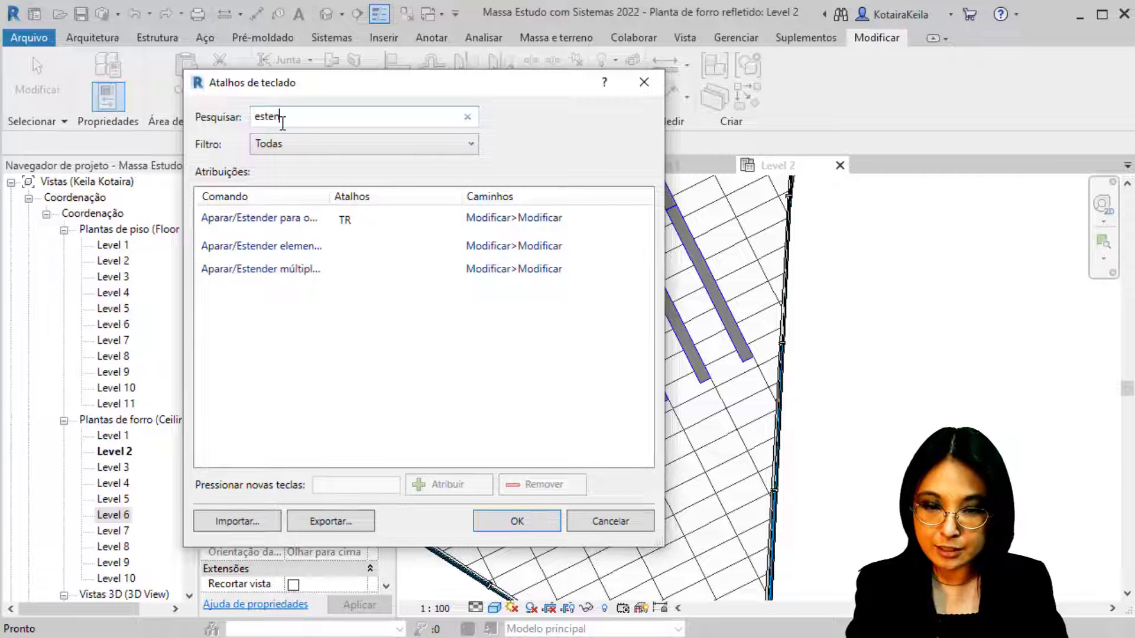
pyautogui.click(254, 254)
pyautogui.moveTo(329, 196); pyautogui.dragTo(390, 197)
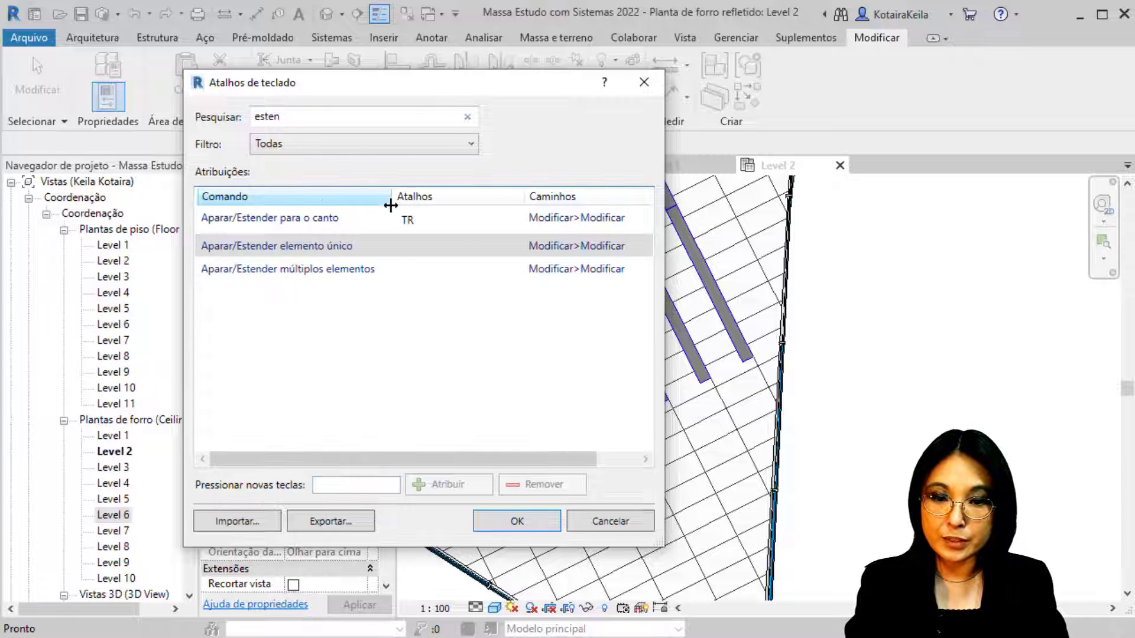
# Assign the shortcut TE to the Aparar/Estender elemento único command.
pyautogui.click(413, 243)
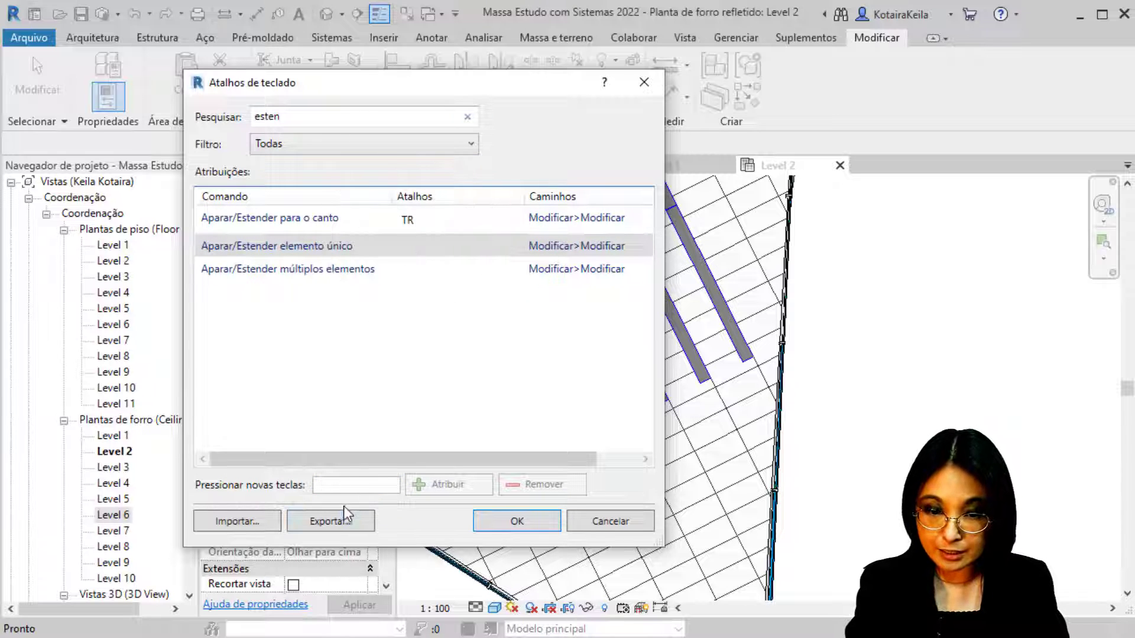
pyautogui.click(305, 239)
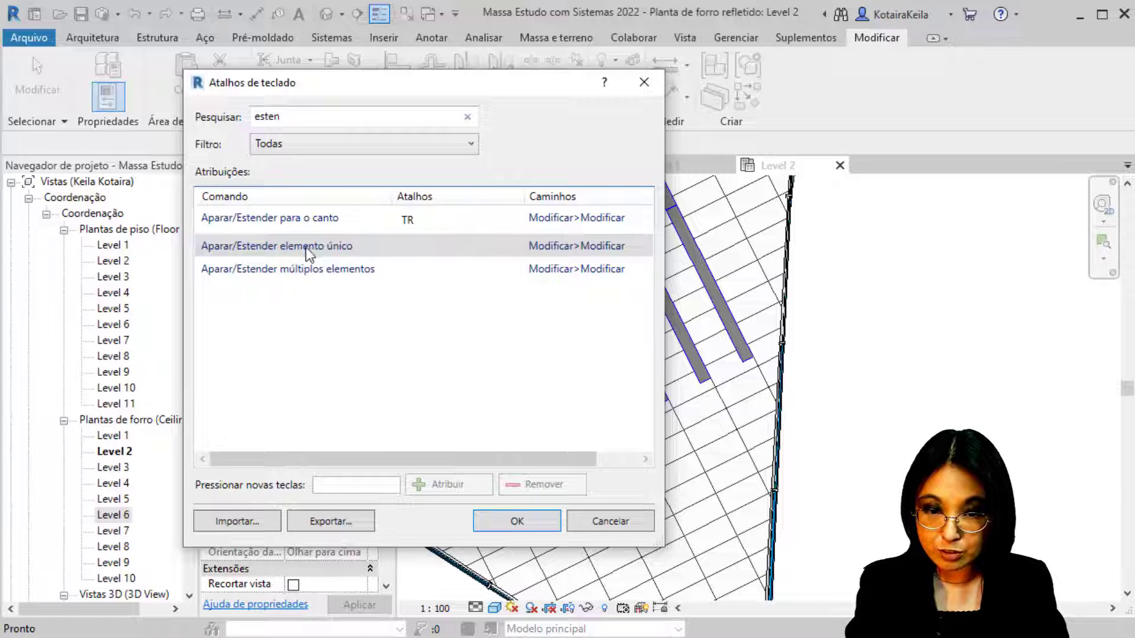
pyautogui.click(292, 489)
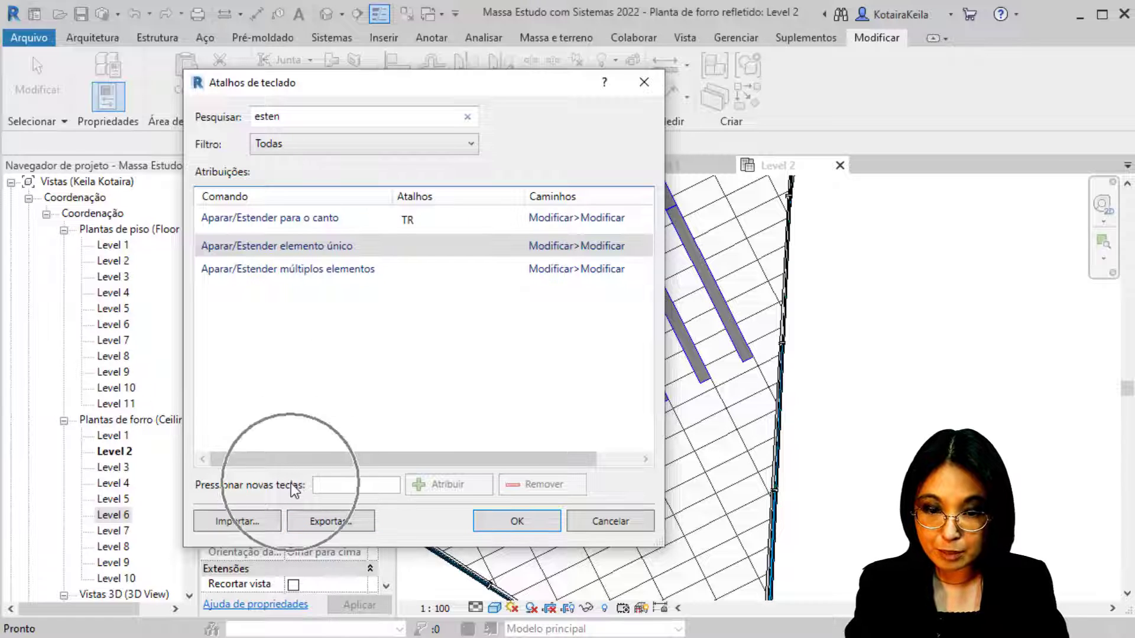
pyautogui.click(322, 486)
pyautogui.write('TE')
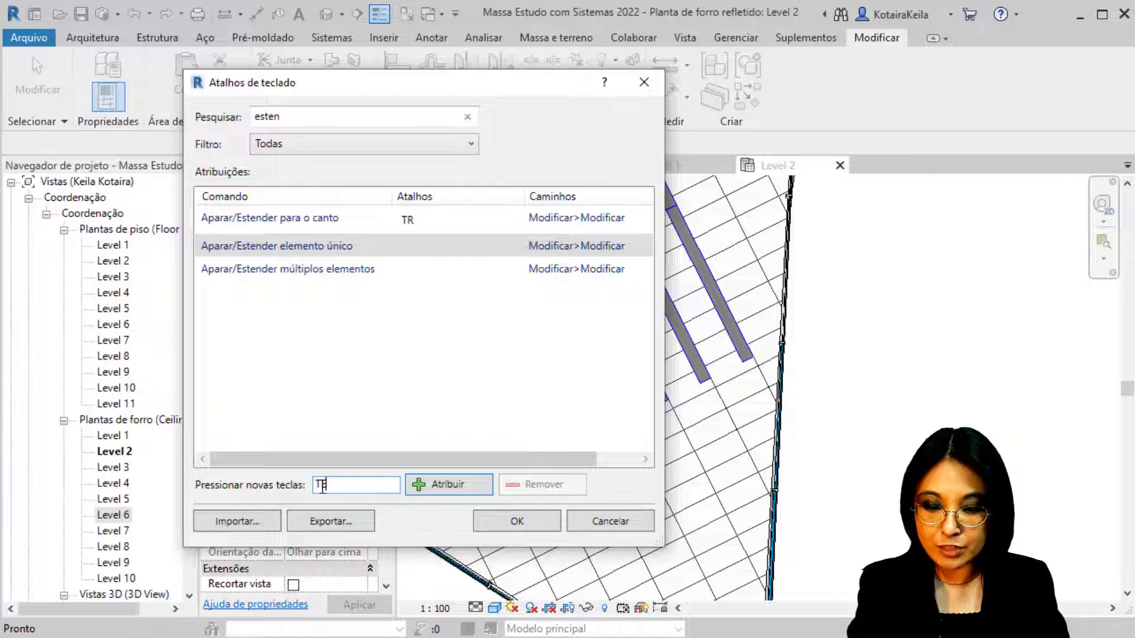
pyautogui.press('BackSpace')
pyautogui.press('BackSpace')
pyautogui.hotkey('shift', 't')
pyautogui.click(348, 502)
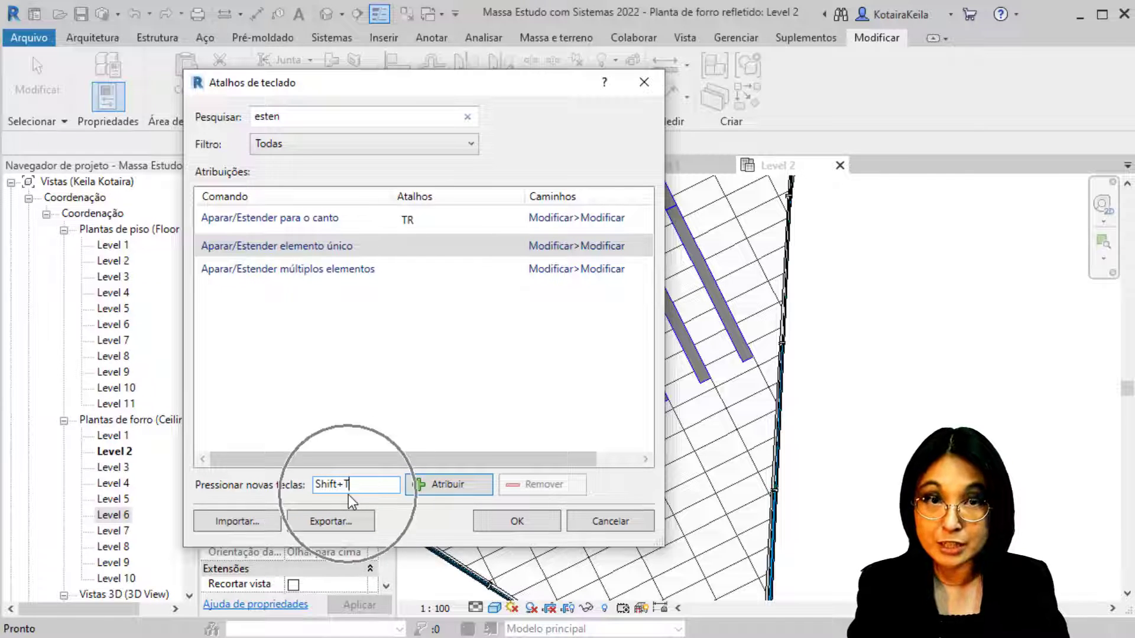
pyautogui.write('TE')
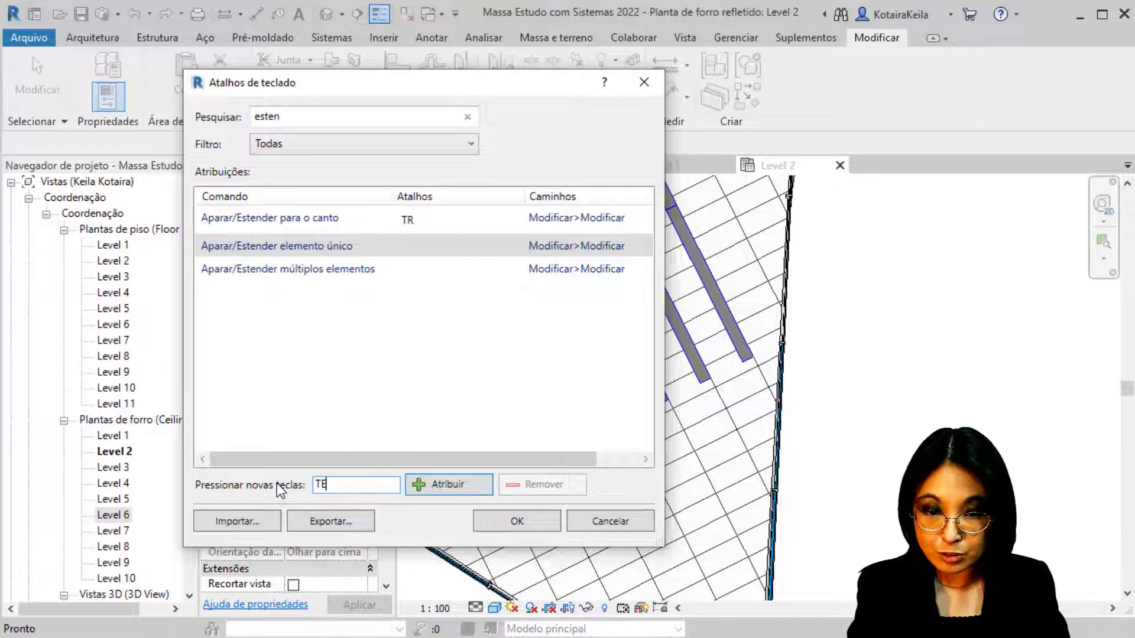
pyautogui.click(355, 483)
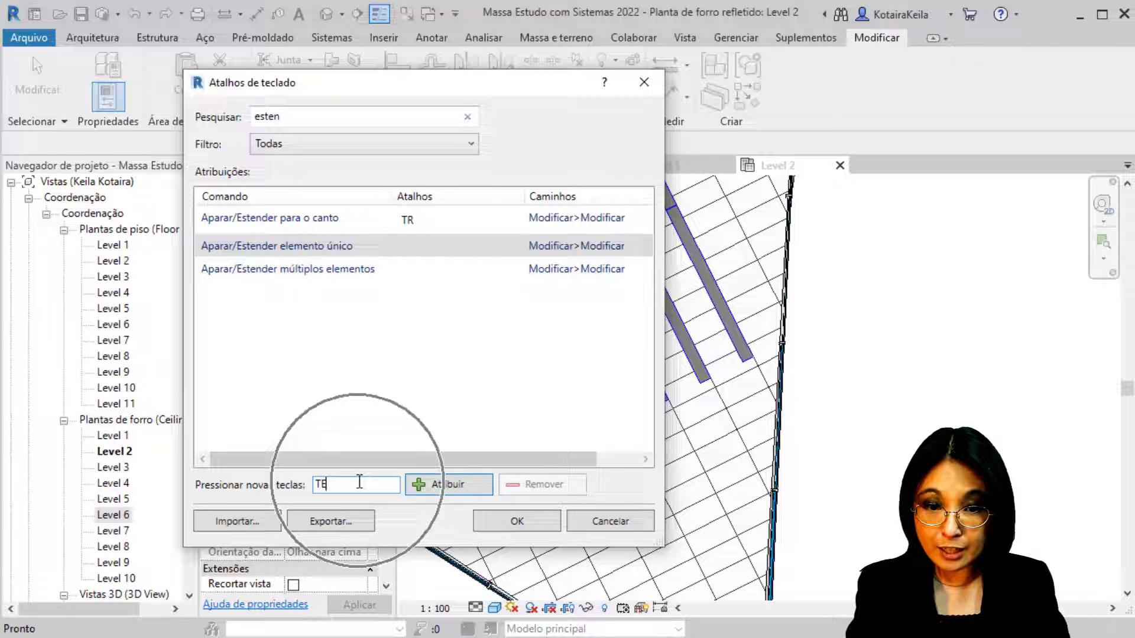
pyautogui.click(447, 488)
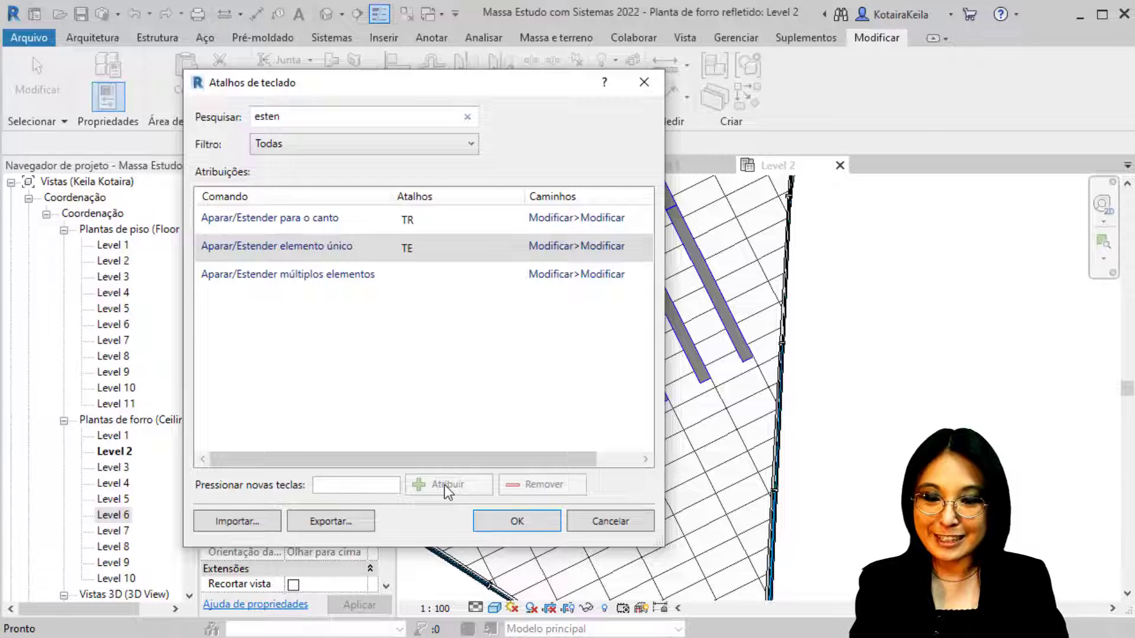
# Assign the shortcut TQ to the Aparar/Estender múltiplos elementos command.
pyautogui.click(346, 276)
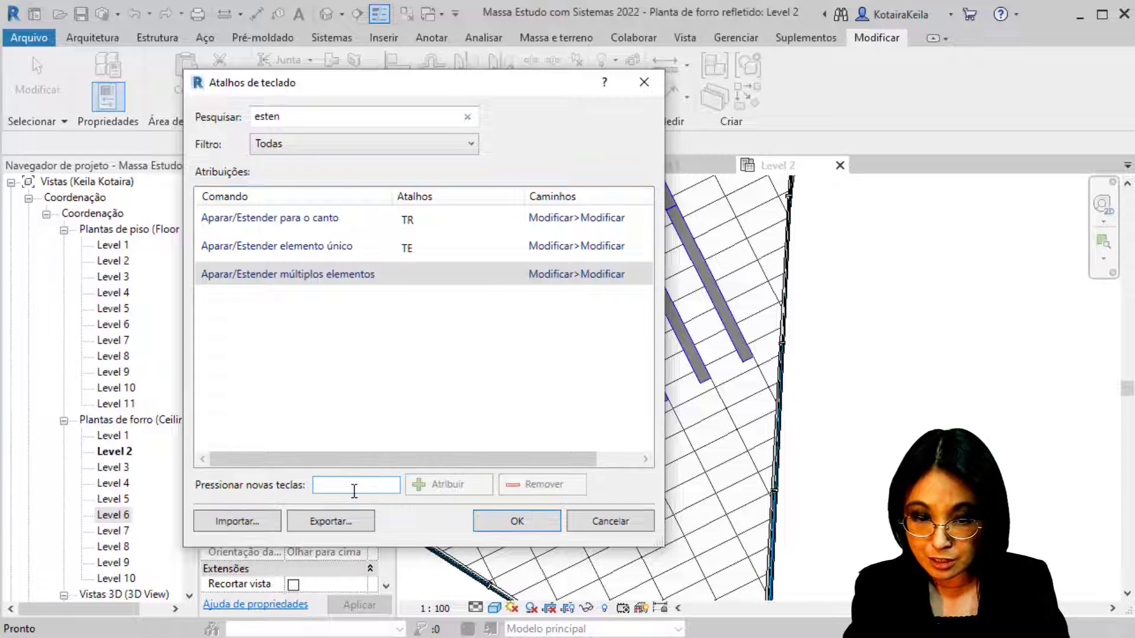
pyautogui.write('TO')
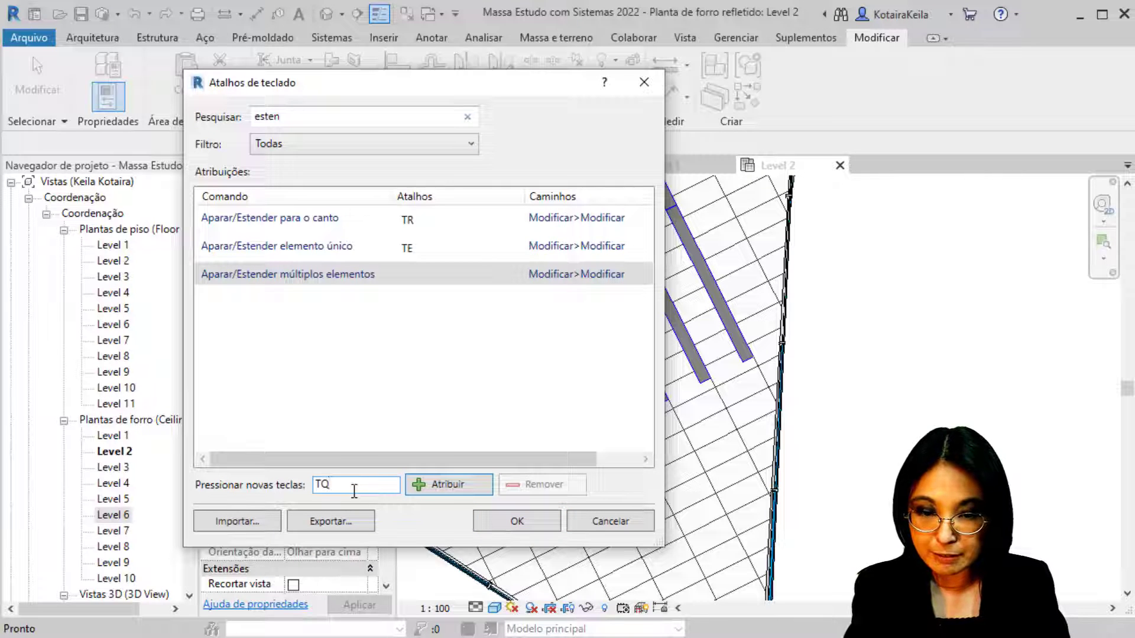
pyautogui.click(329, 482)
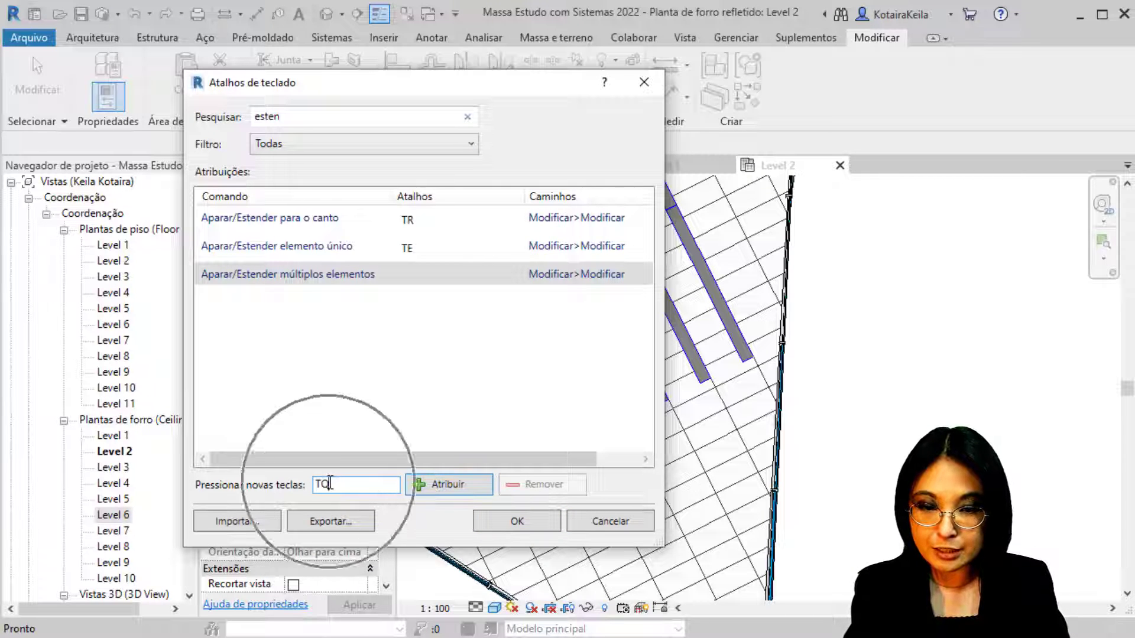
pyautogui.click(462, 491)
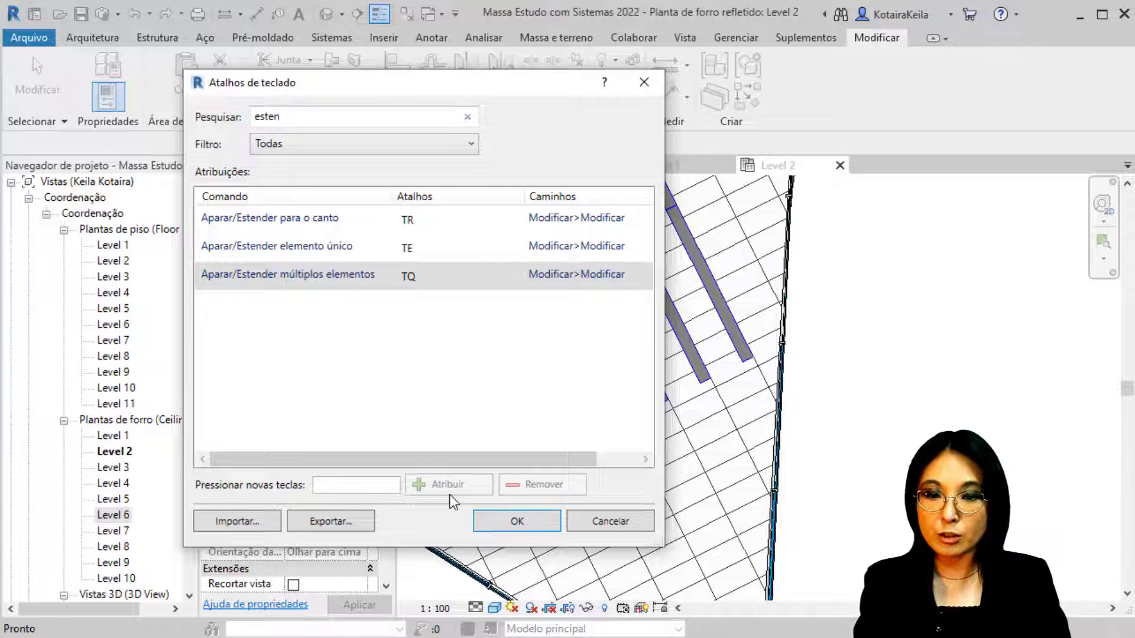
# Add TR as a second shortcut for Aparar/Estender múltiplos elementos, accepting the duplicate assignment.
pyautogui.click(292, 277)
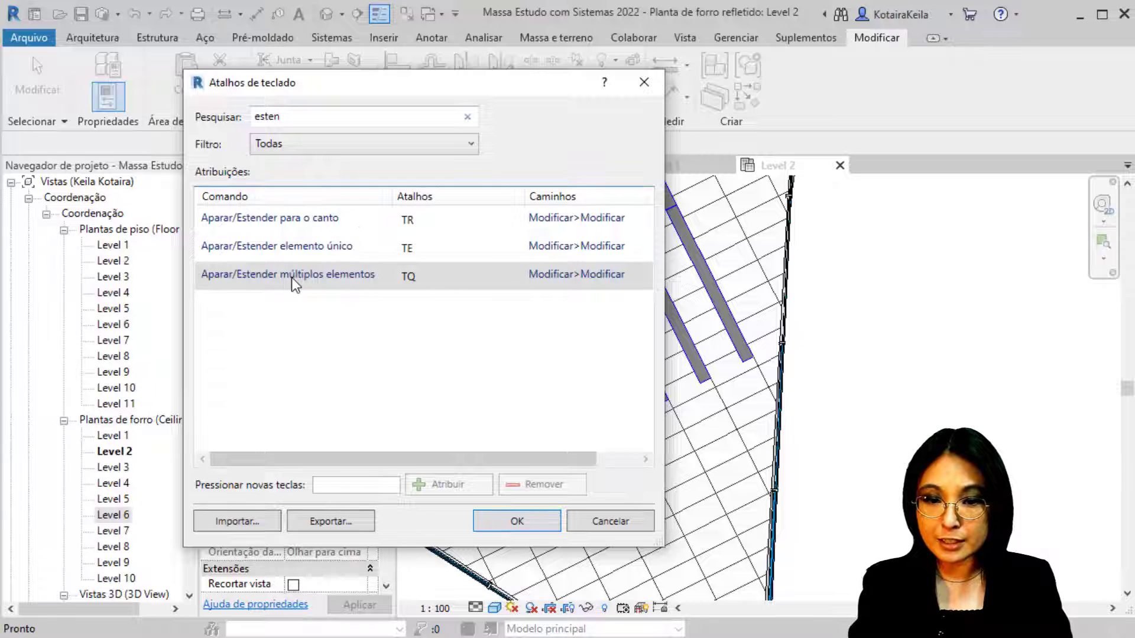
pyautogui.click(335, 486)
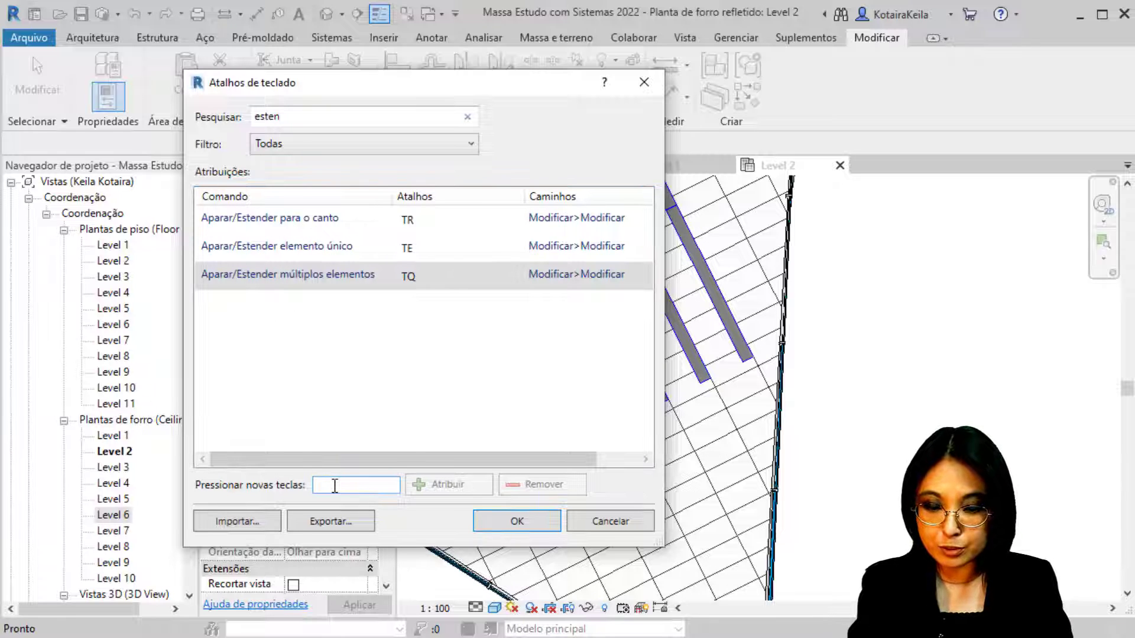
pyautogui.write('TR')
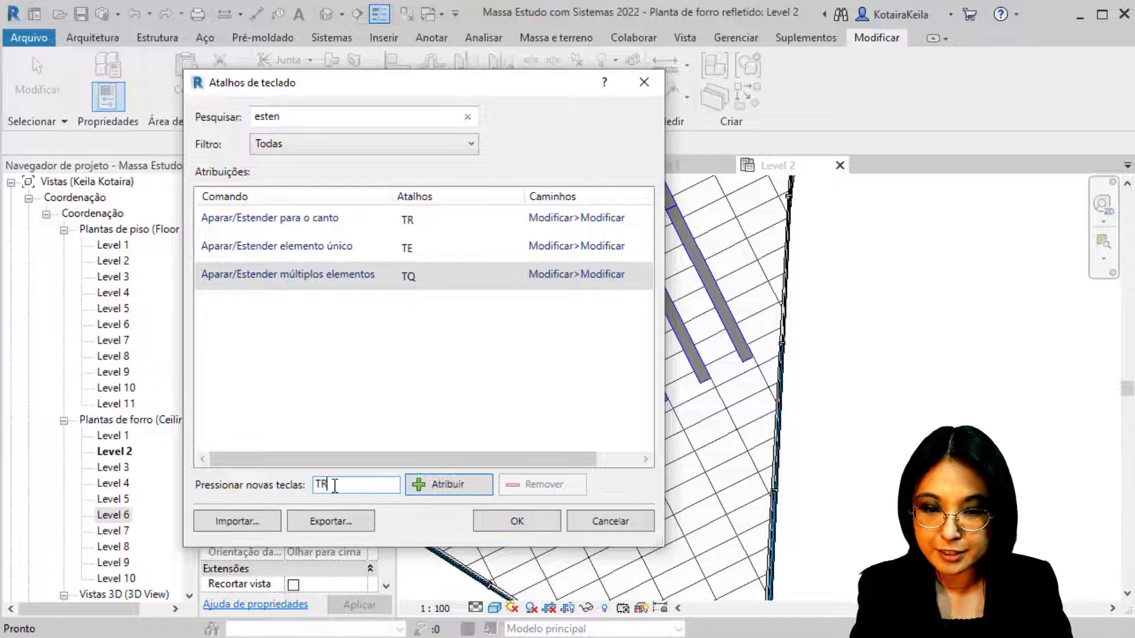
pyautogui.click(448, 482)
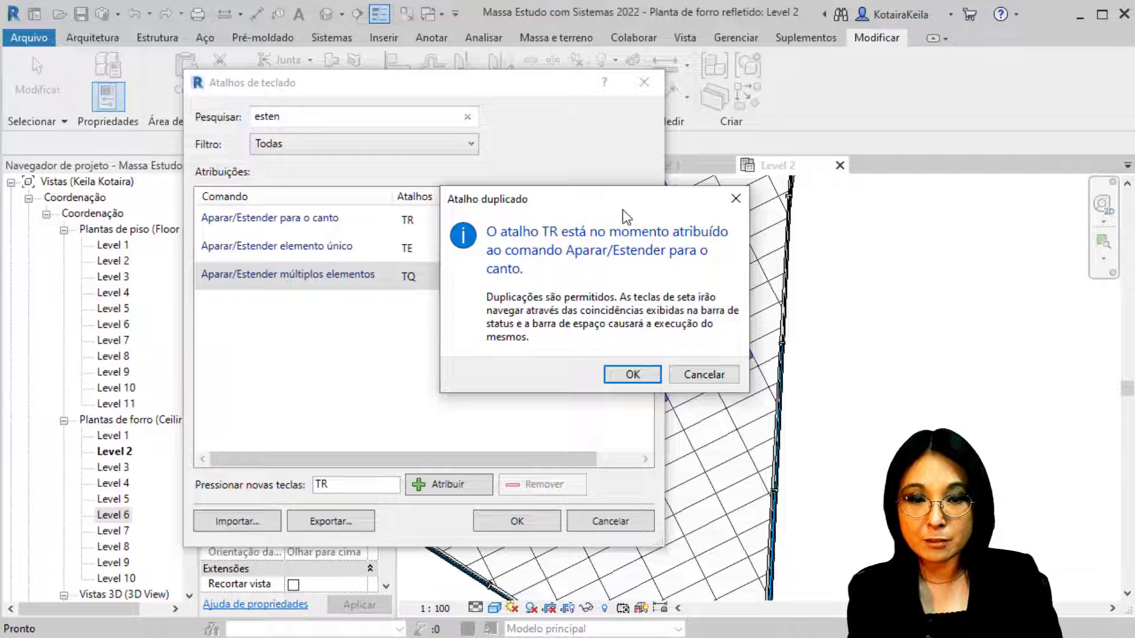
pyautogui.moveTo(623, 204); pyautogui.dragTo(700, 176)
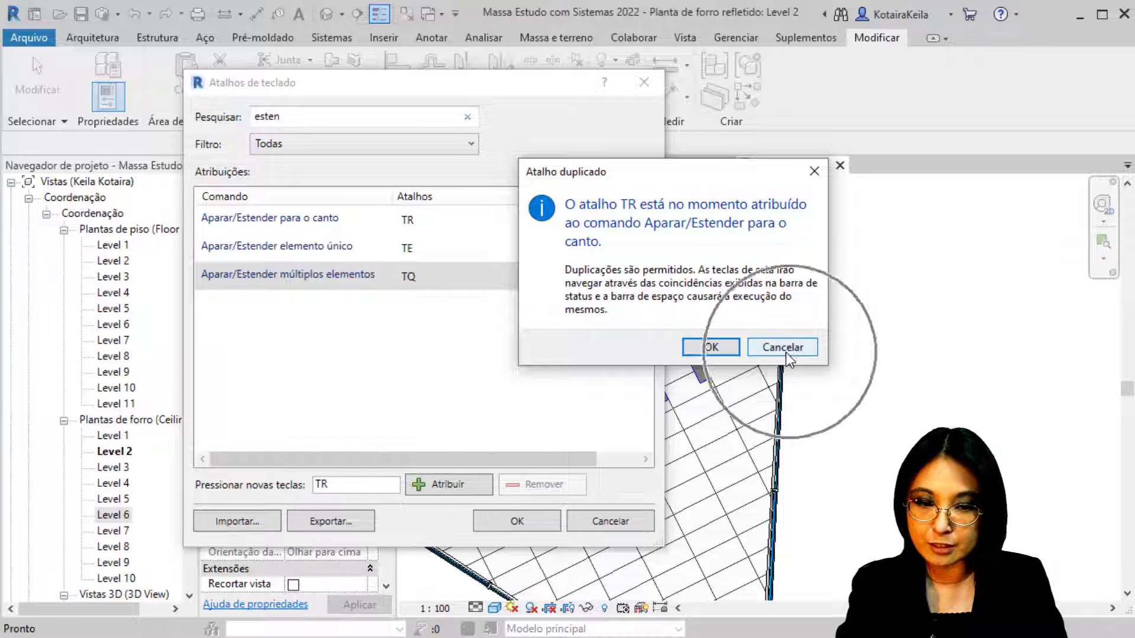
pyautogui.click(711, 347)
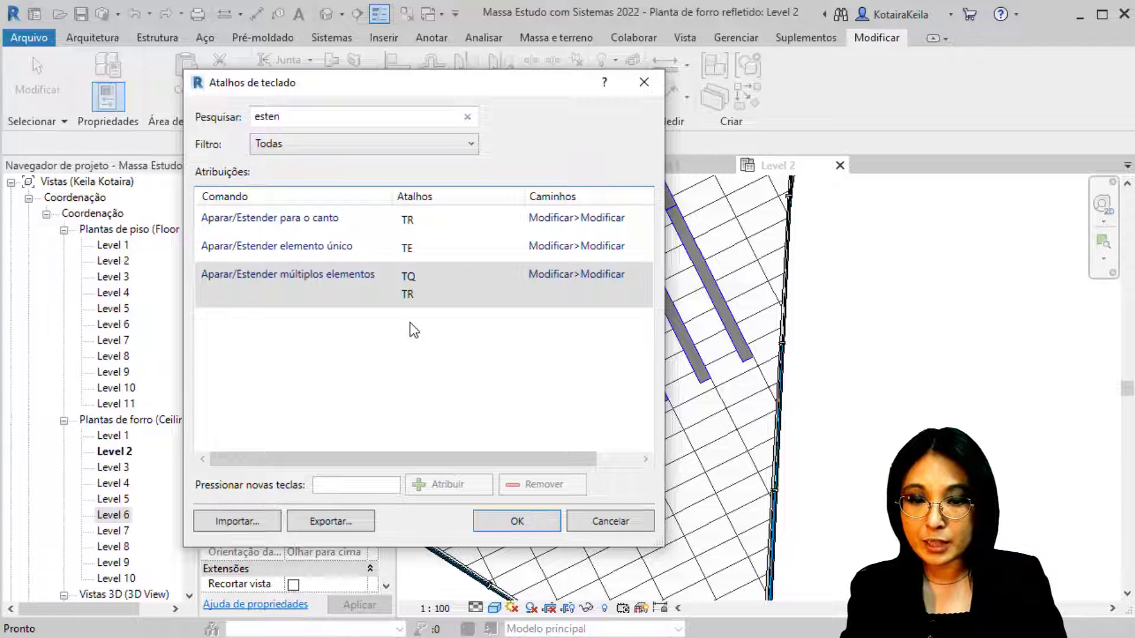
# Remove the duplicate TR shortcut from the Aparar/Estender múltiplos elementos command.
pyautogui.click(406, 299)
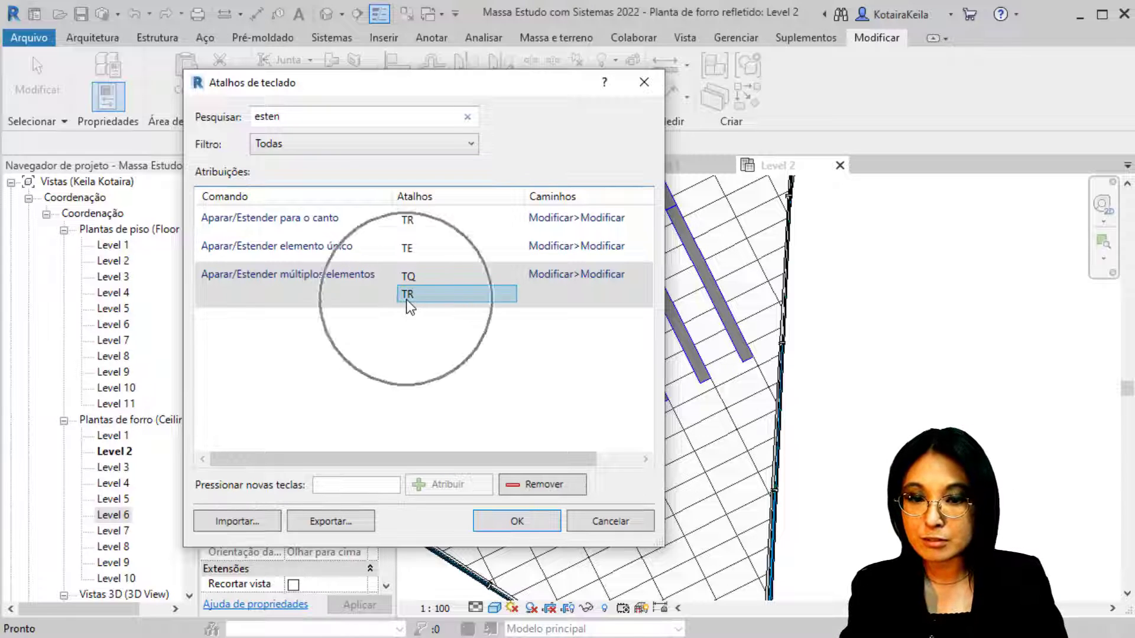
pyautogui.click(540, 483)
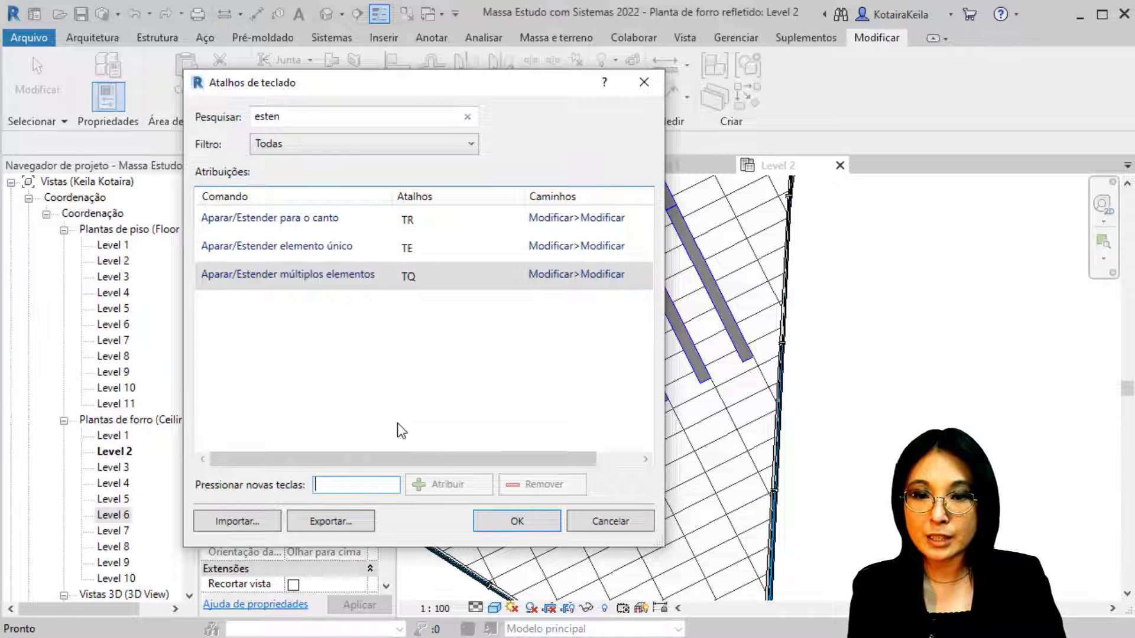
# Clear the command search and search the keyboard shortcut list for "3d".
pyautogui.click(307, 115)
pyautogui.click(468, 117)
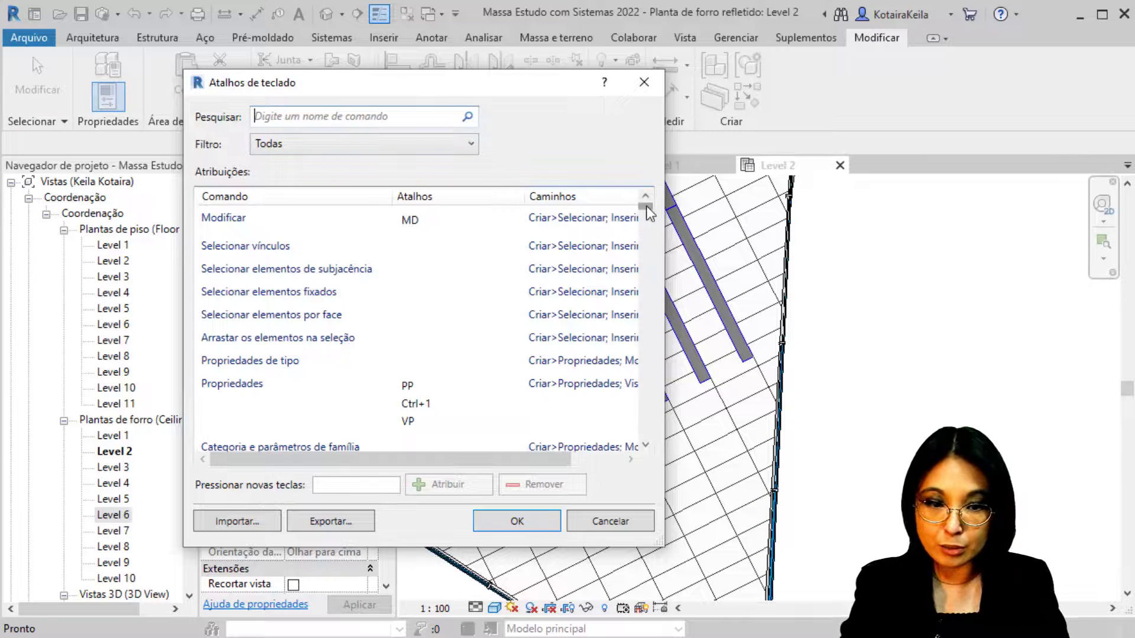
pyautogui.moveTo(647, 206)
pyautogui.mouseDown()
pyautogui.moveTo(637, 422)
pyautogui.moveTo(633, 203)
pyautogui.mouseUp()
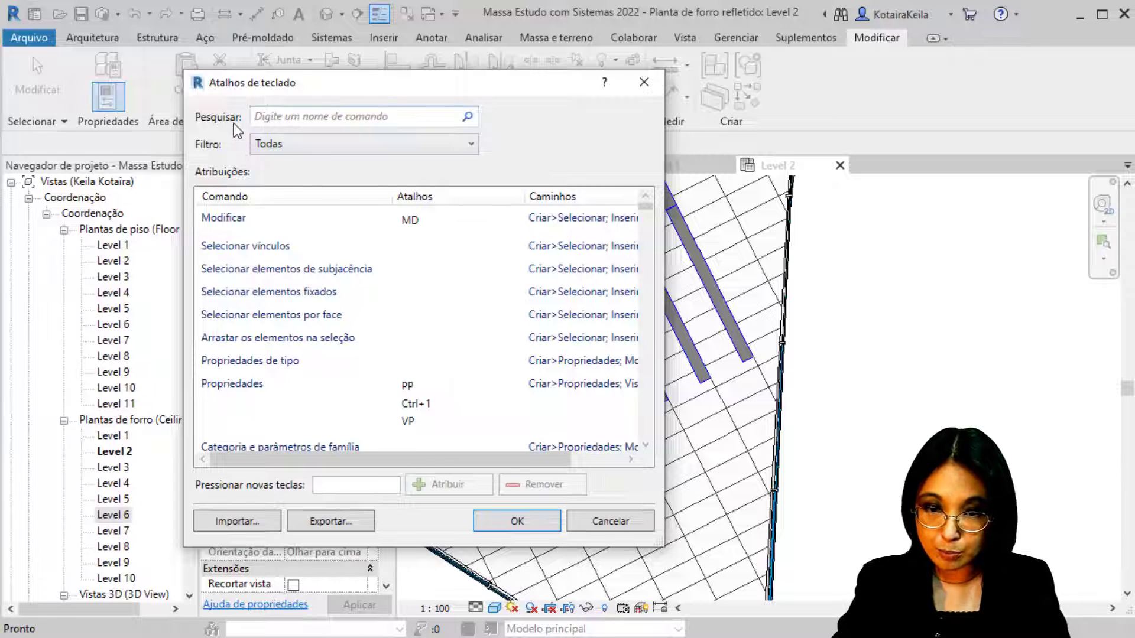
pyautogui.click(275, 119)
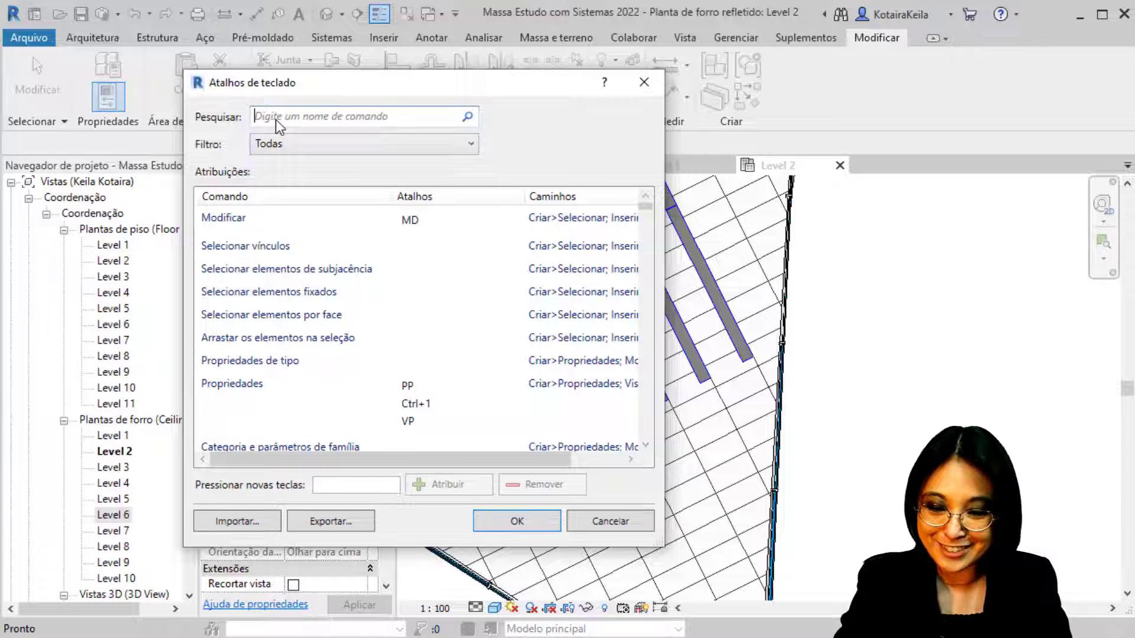
pyautogui.write('3d')
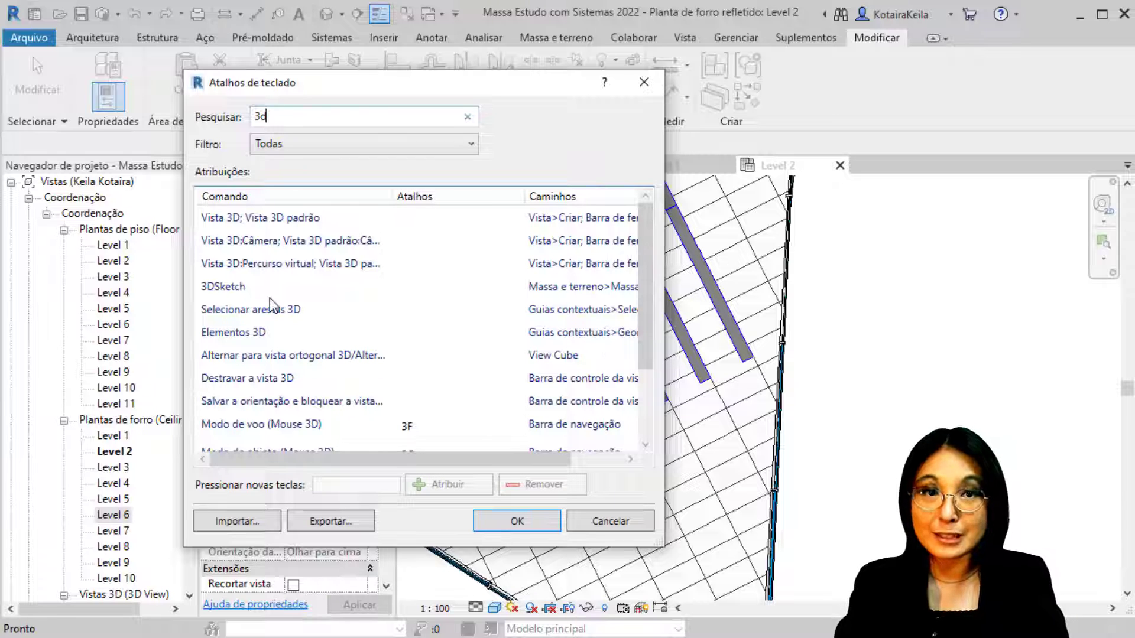
pyautogui.press('ctrl')
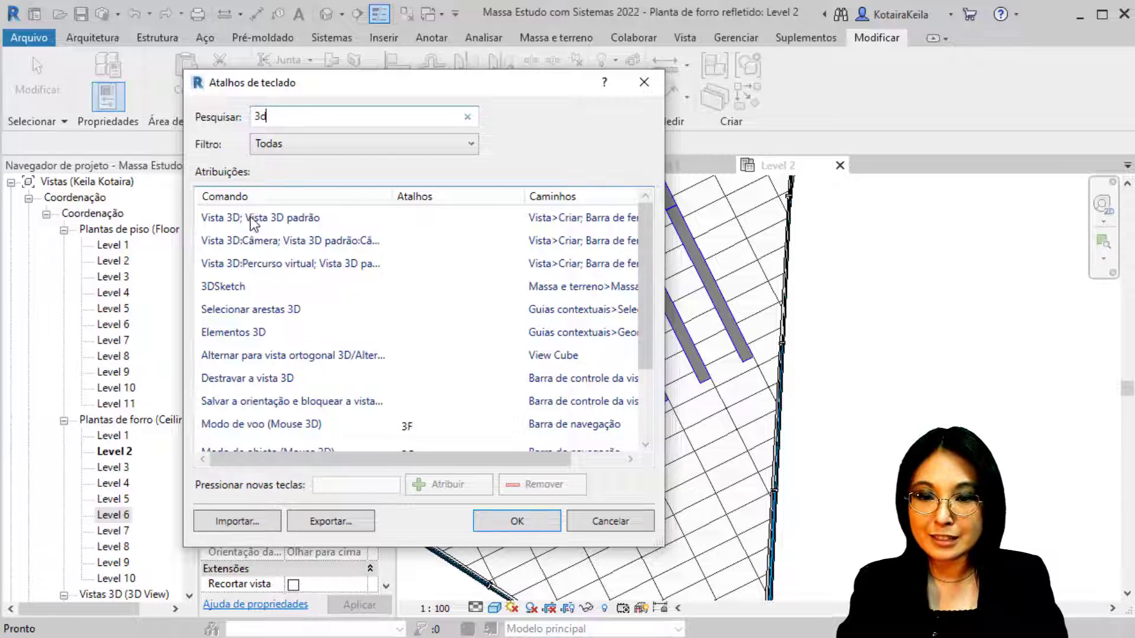
# Assign the shortcut 3D to the Vista 3D; Vista 3D padrão command.
pyautogui.click(251, 218)
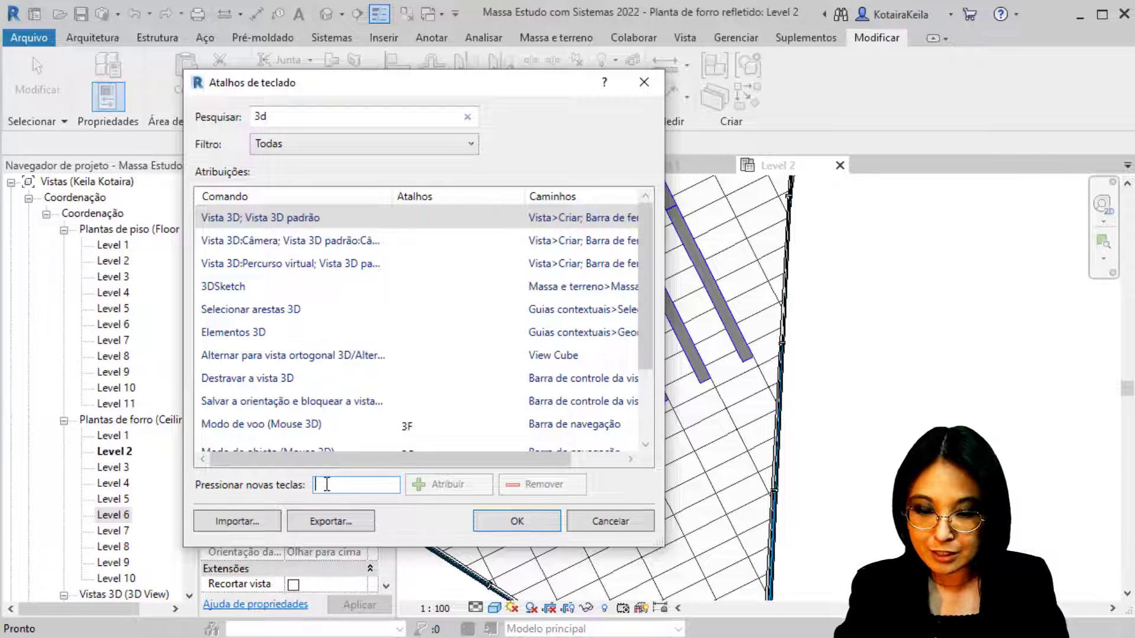
pyautogui.write('3D')
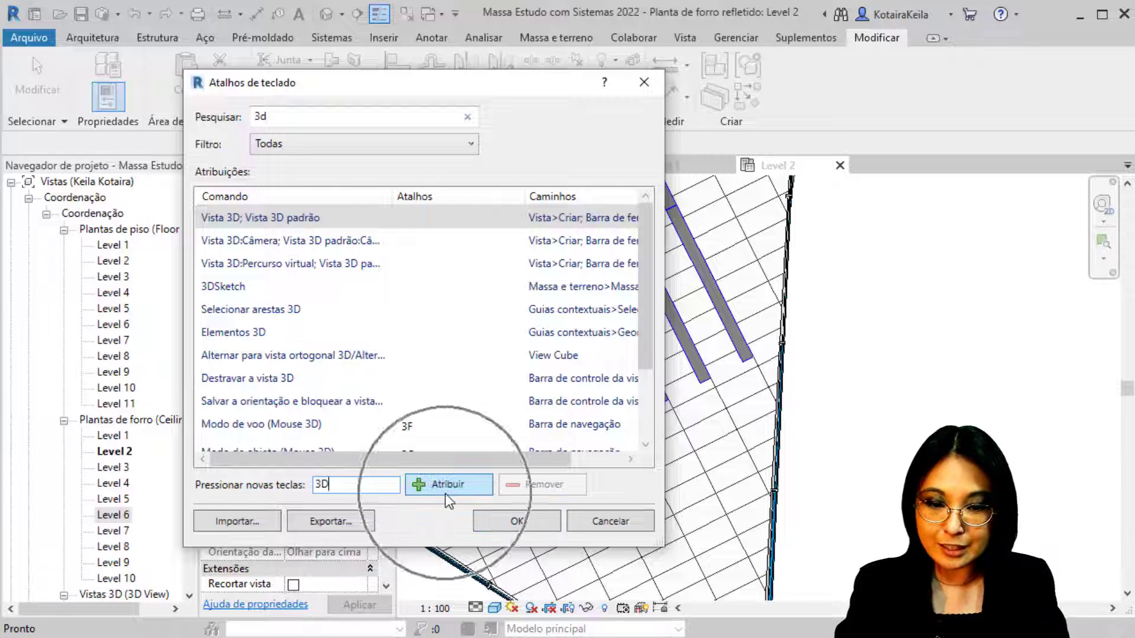
pyautogui.click(447, 485)
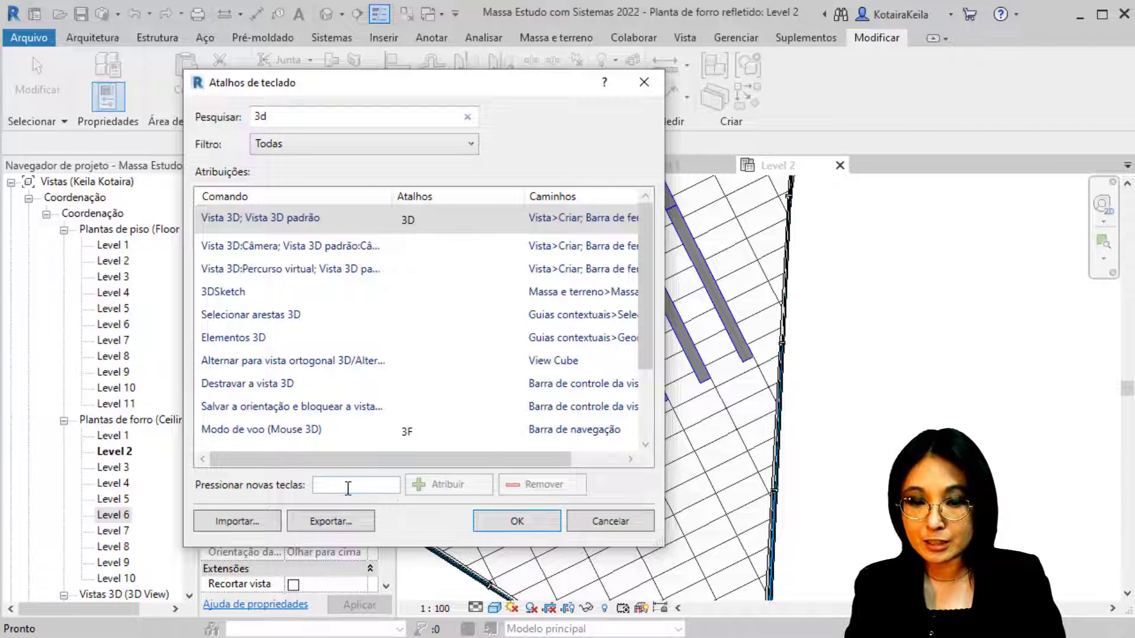
# Add 33 as a second shortcut for Vista 3D; Vista 3D padrão and select that shortcut entry.
pyautogui.click(329, 486)
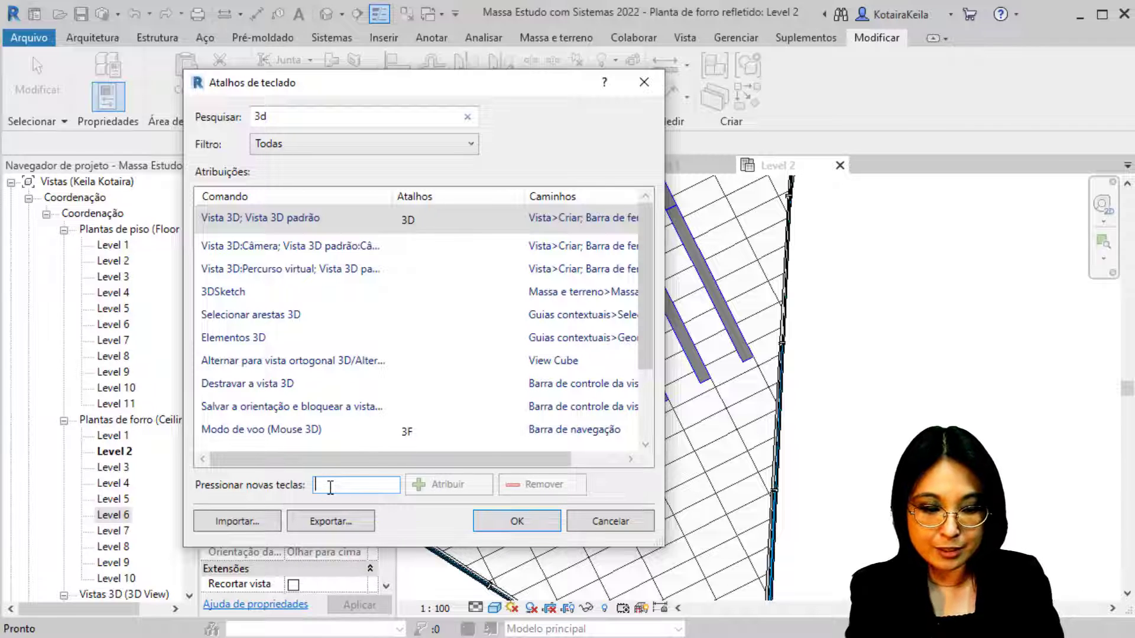
pyautogui.write('33')
pyautogui.click(472, 488)
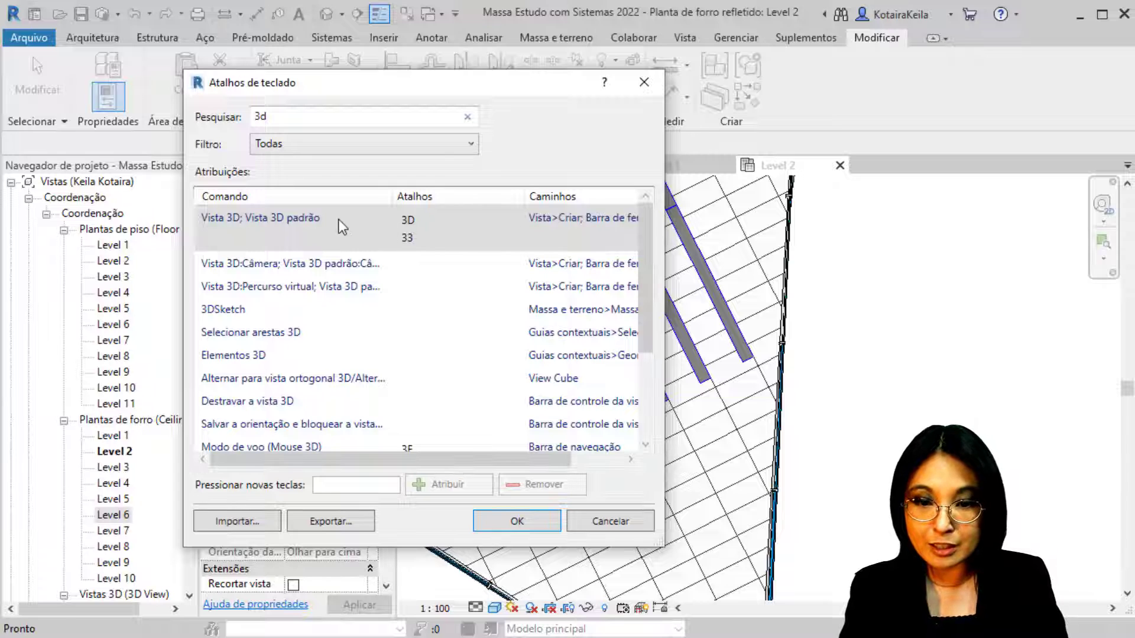
pyautogui.click(308, 220)
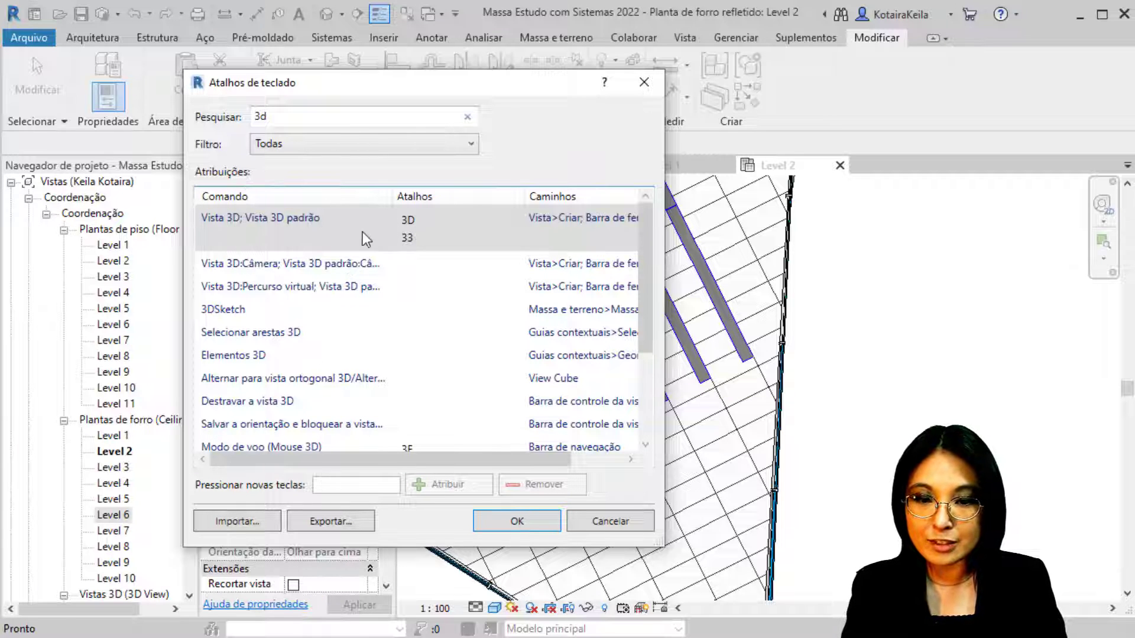
pyautogui.click(413, 236)
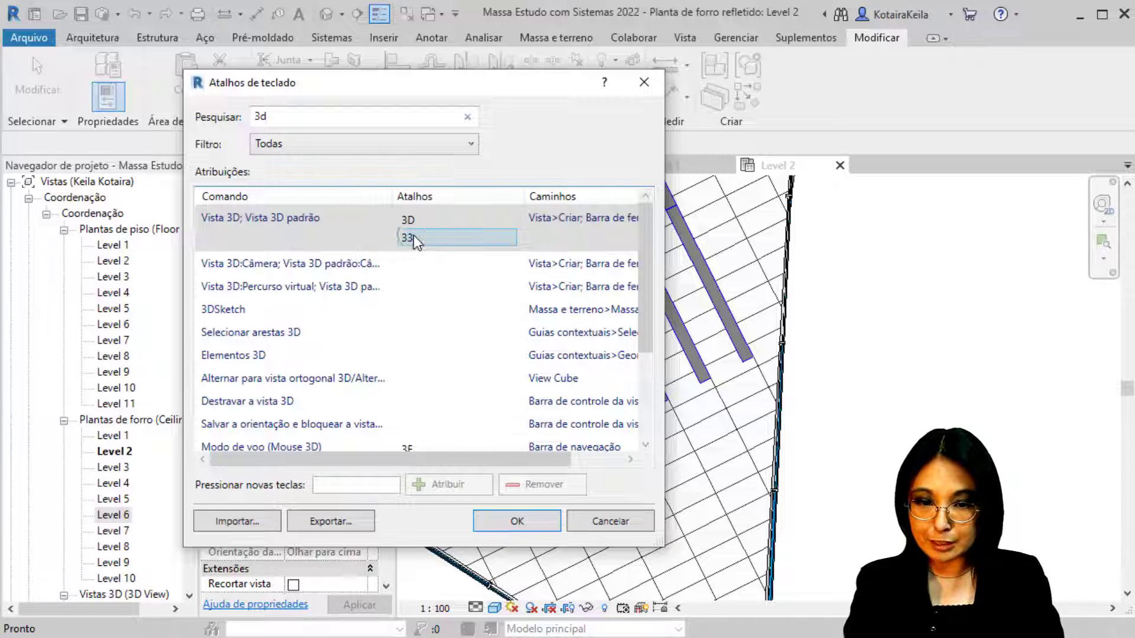
pyautogui.click(403, 239)
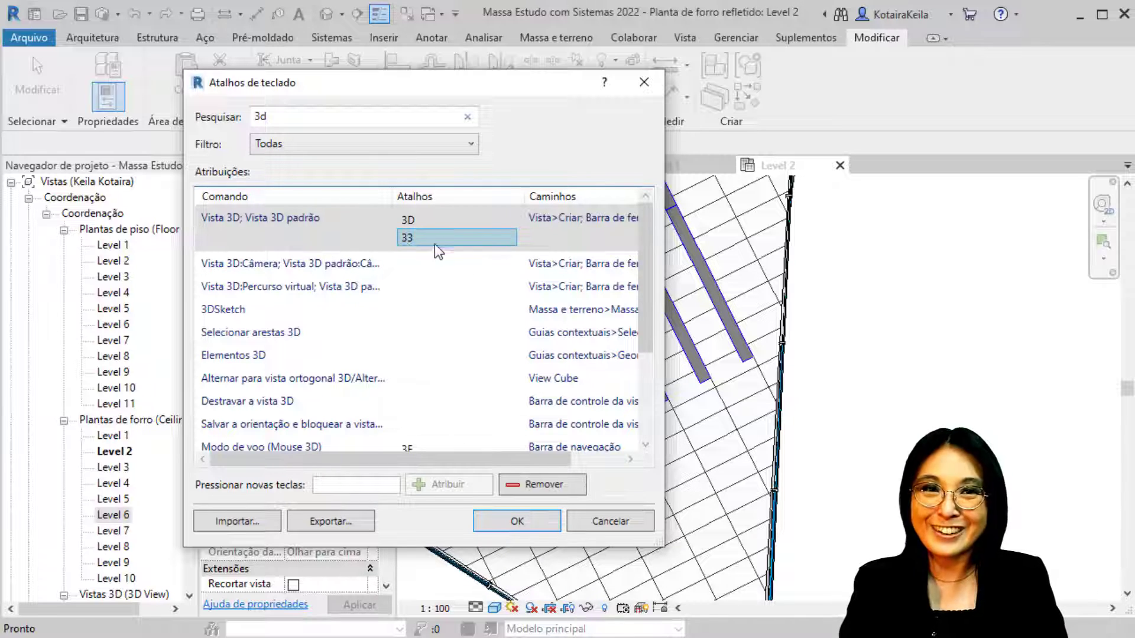
# Remove the 33 shortcut from the Vista 3D; Vista 3D padrão command.
pyautogui.click(422, 239)
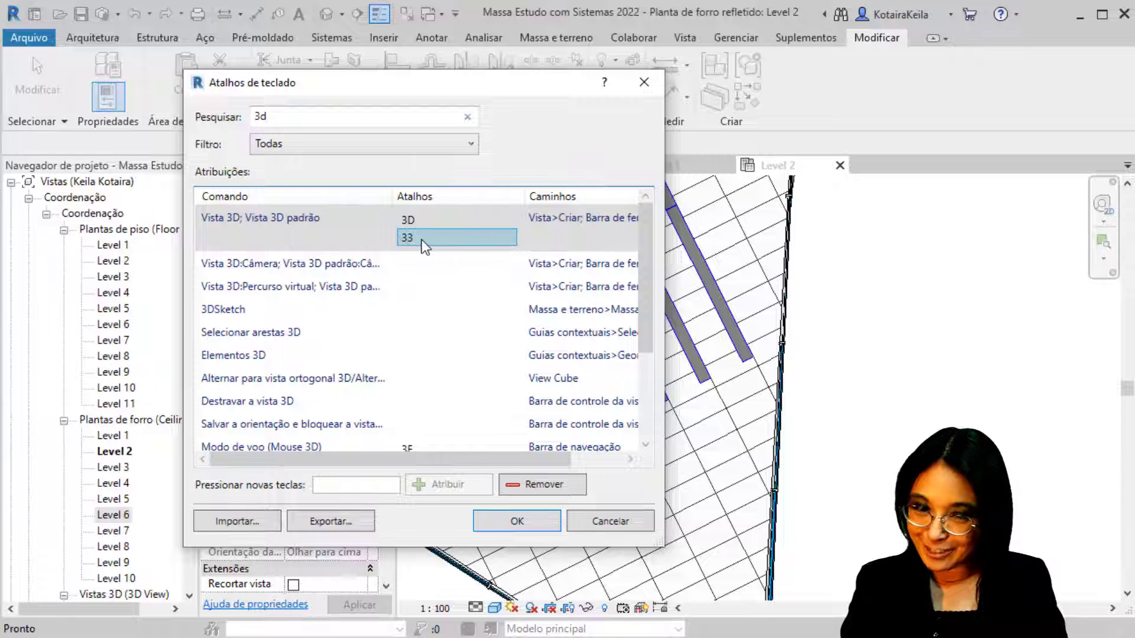
pyautogui.click(410, 239)
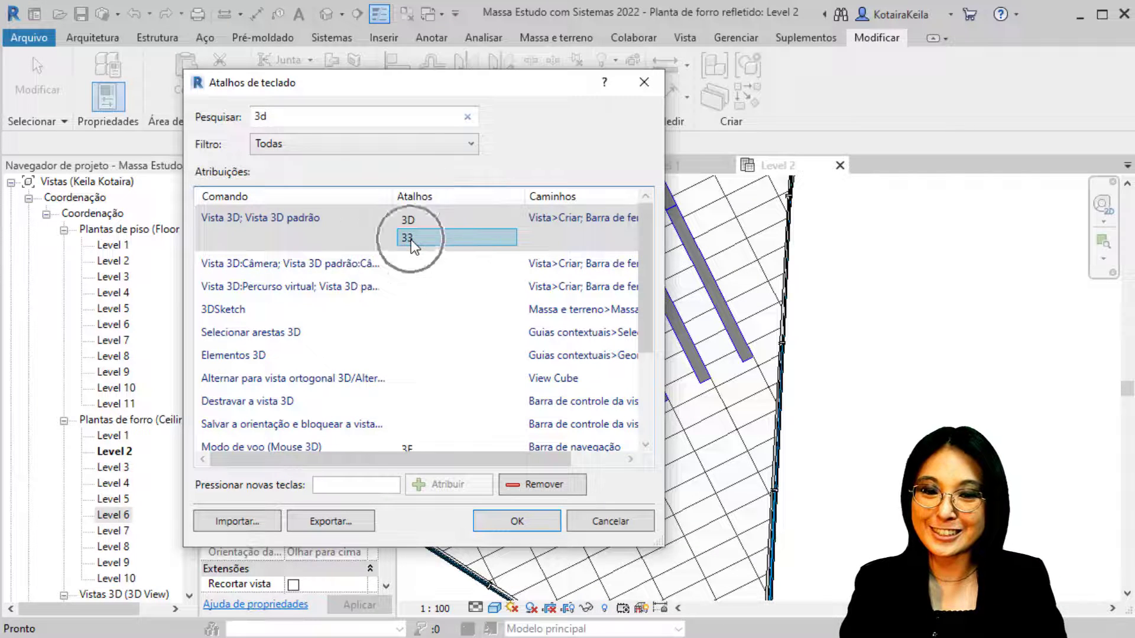
pyautogui.click(538, 486)
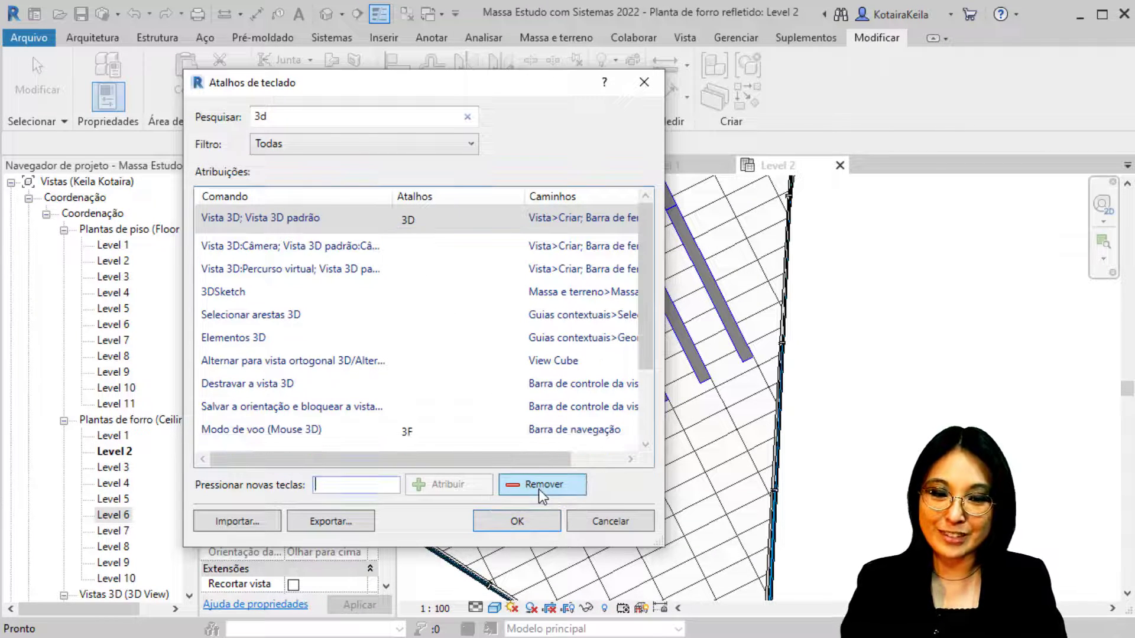
pyautogui.click(403, 223)
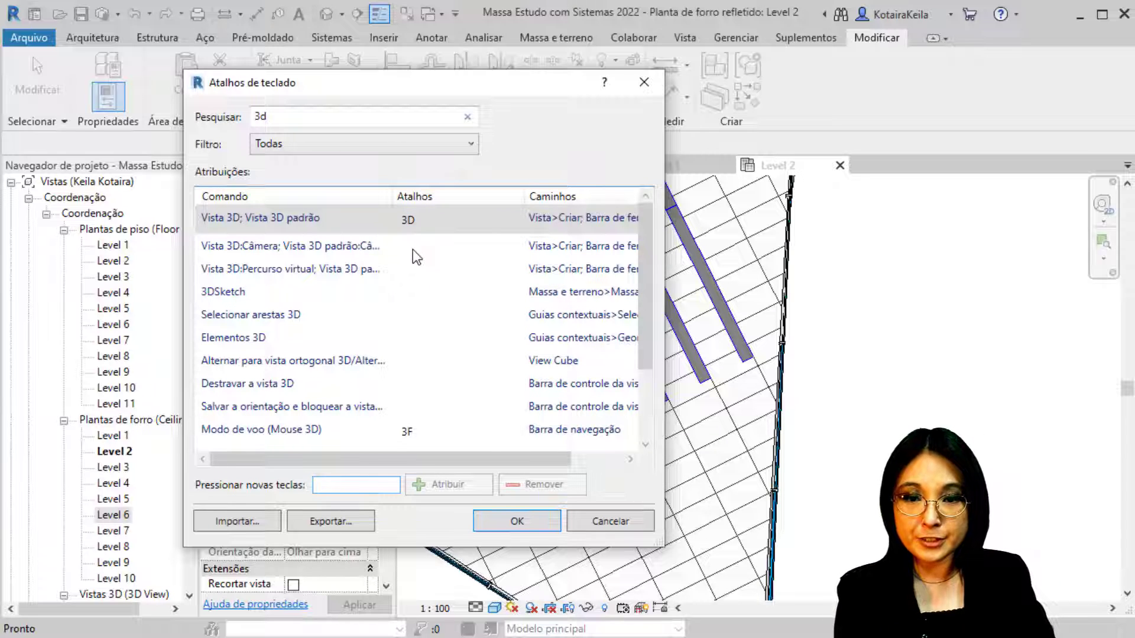
# Search the keyboard shortcut list for "med" and select the Medir:Medir entre duas referências command.
pyautogui.doubleClick(274, 118)
pyautogui.write('md')
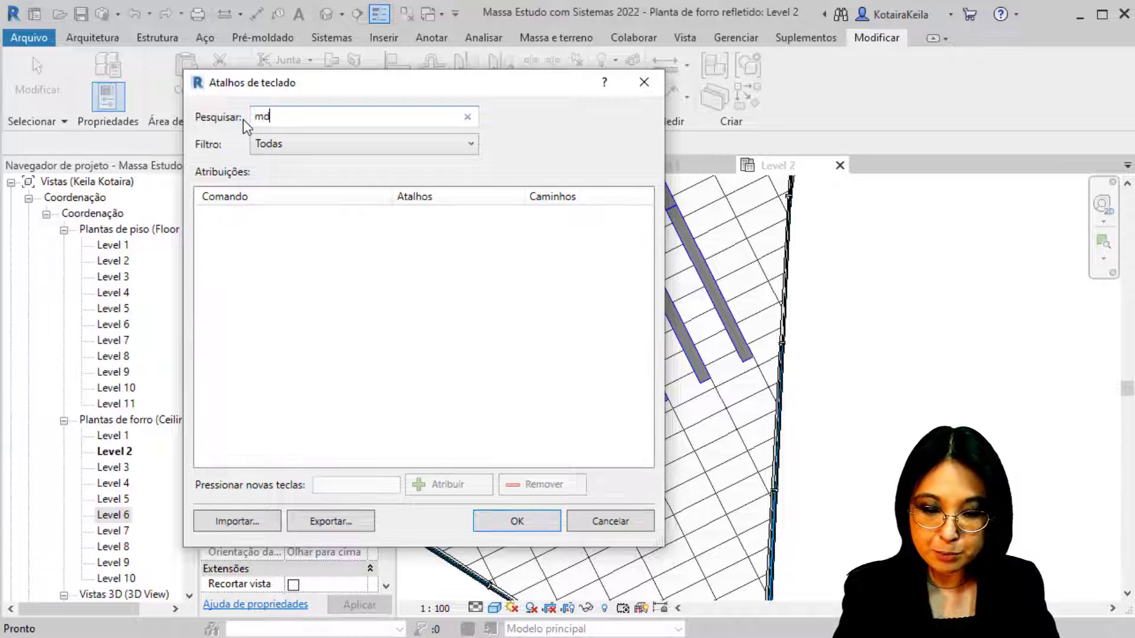
pyautogui.press('BackSpace')
pyautogui.write('ed')
pyautogui.click(304, 227)
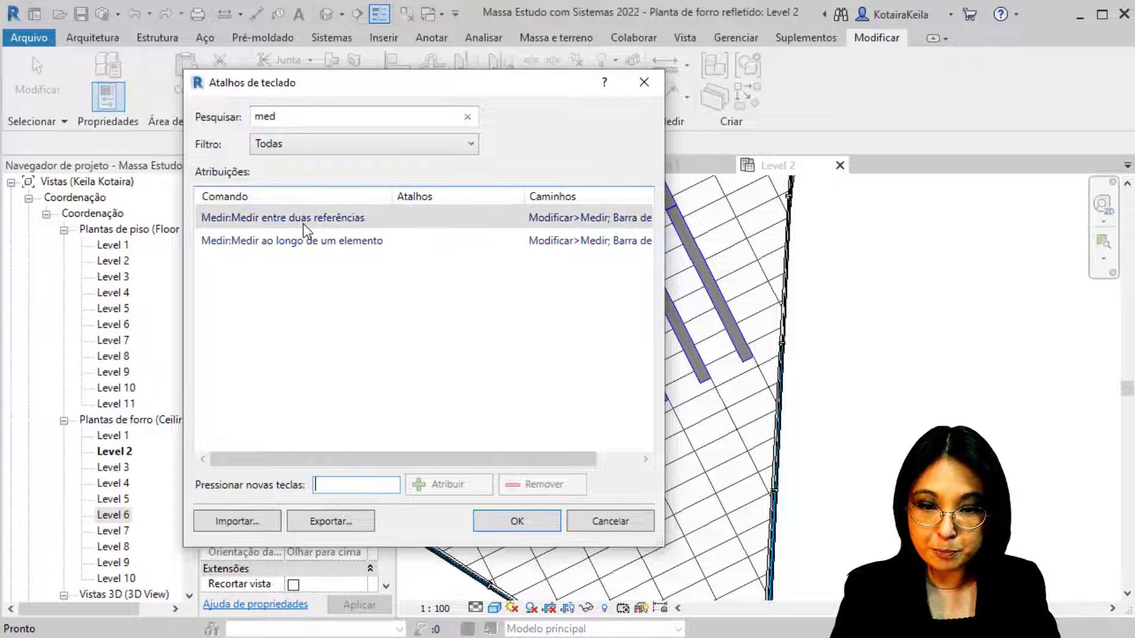
# Assign the shortcut DD to Medir:Medir entre duas referências and accept the keyboard shortcut changes.
pyautogui.press('ctrl')
pyautogui.press('ctrl')
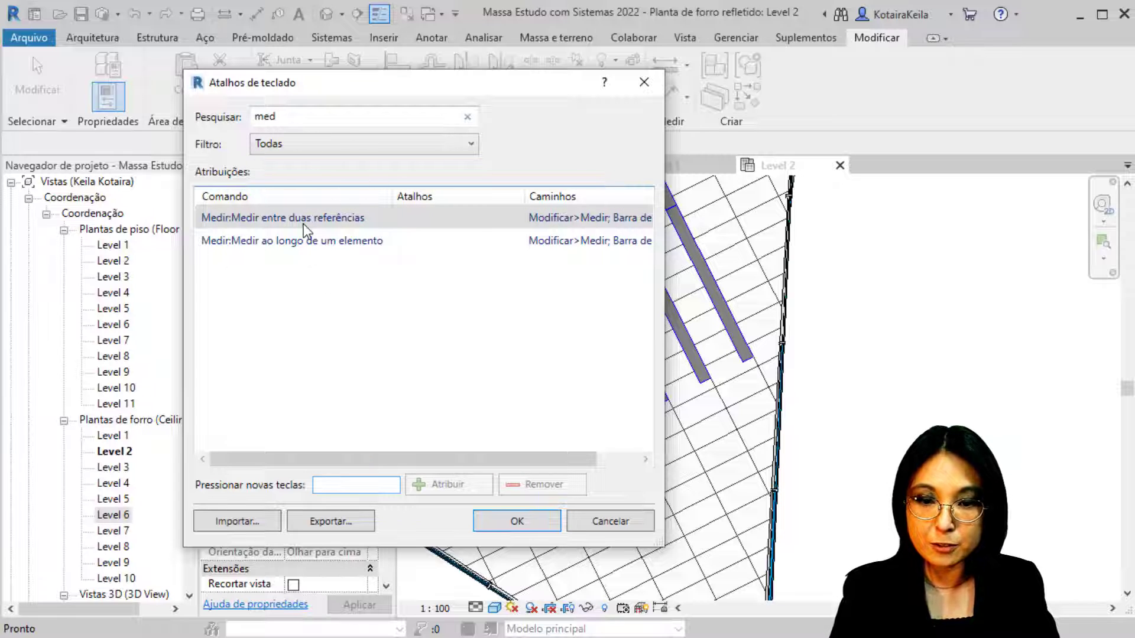
pyautogui.click(349, 484)
pyautogui.write('DD')
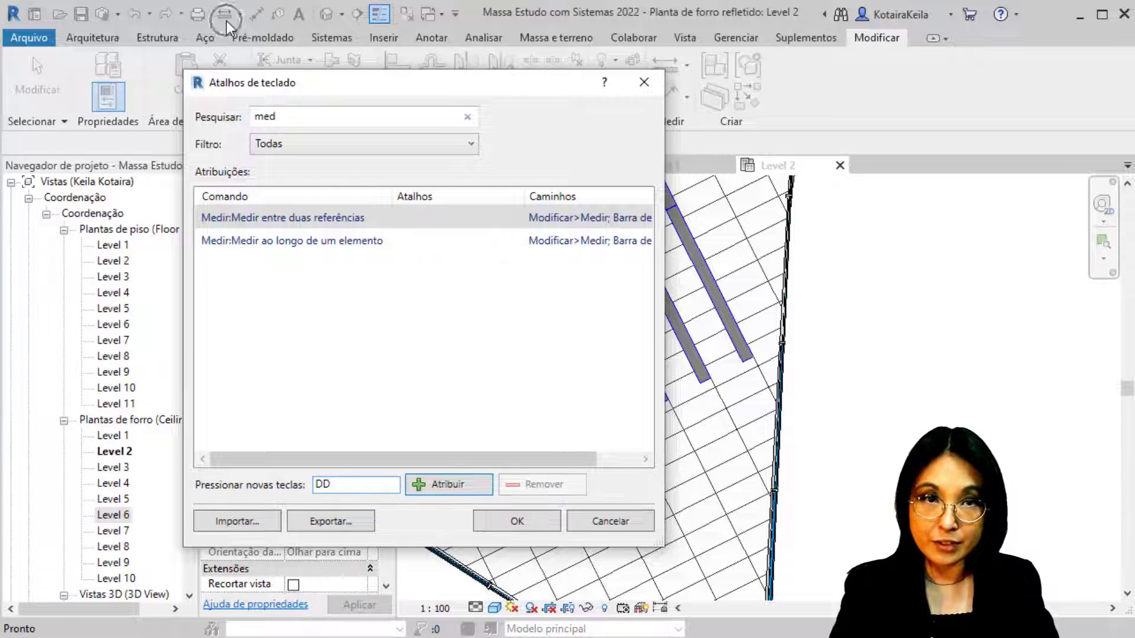
pyautogui.click(459, 484)
pyautogui.click(508, 519)
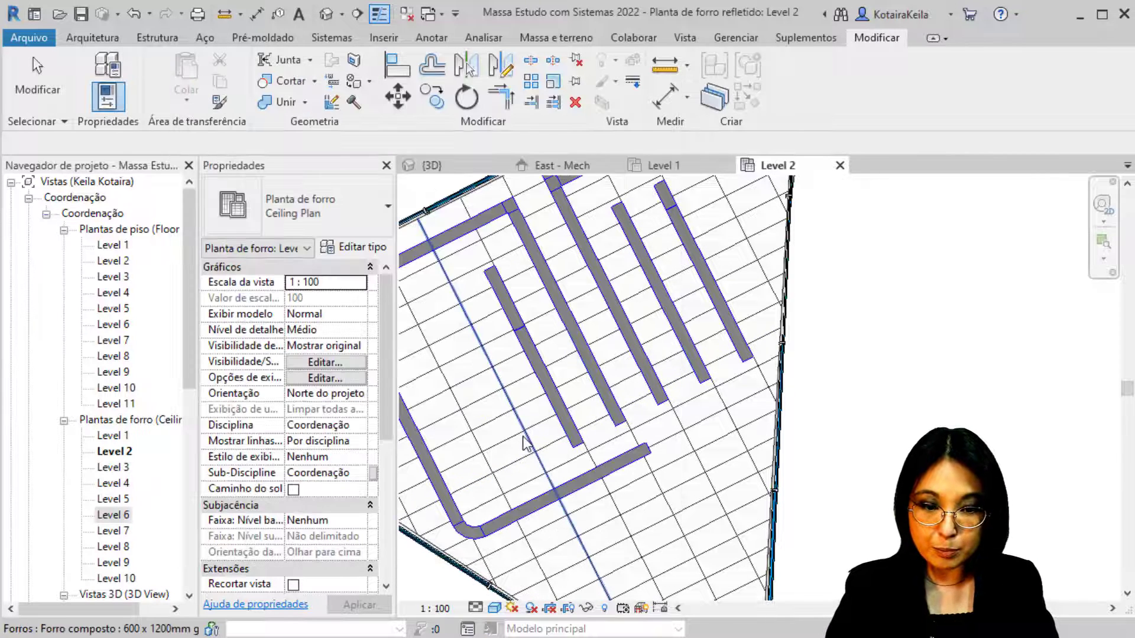
# Test the DD shortcut by starting a measurement at the midpoint of a ceiling grid line, then cancel it.
pyautogui.press('d')
pyautogui.press('d')
pyautogui.click(536, 454)
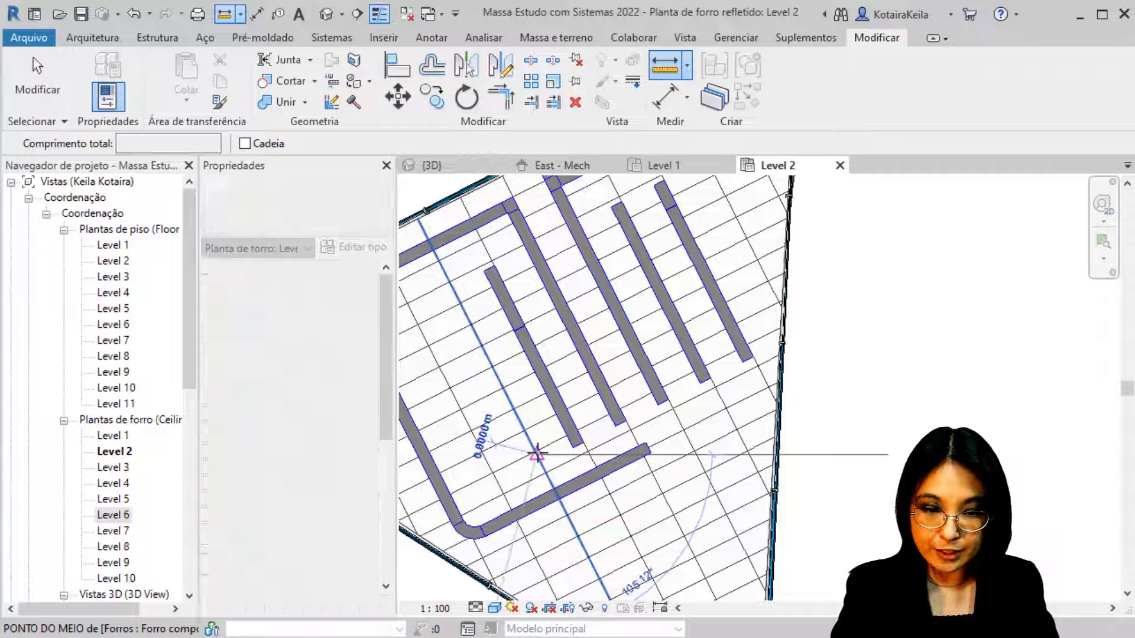
pyautogui.press('Escape')
pyautogui.press('Escape')
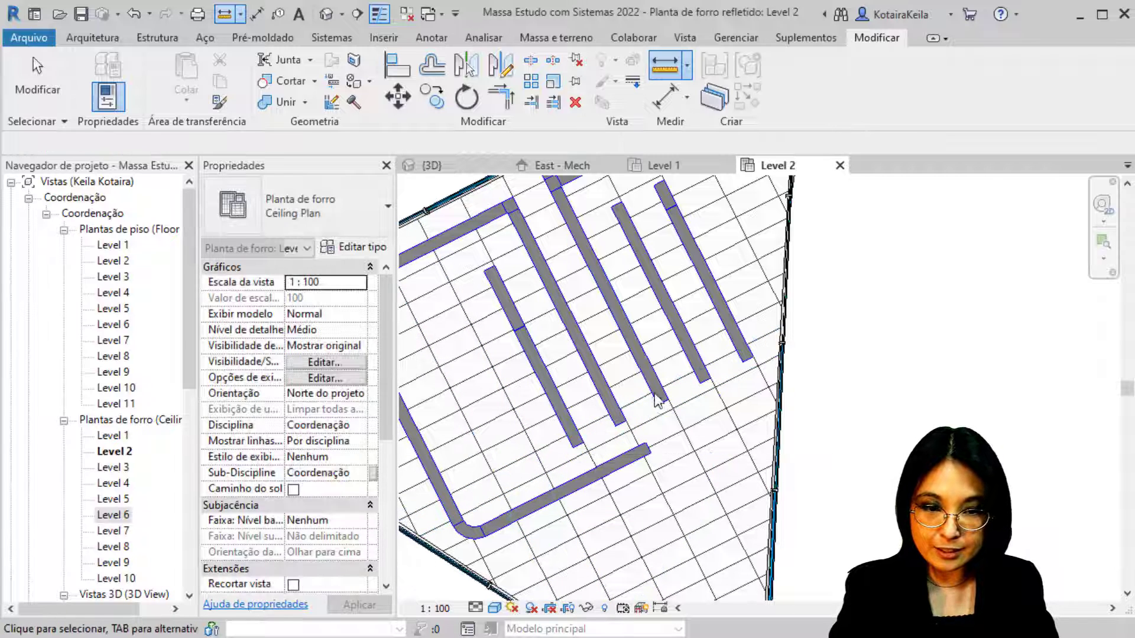
# Switch to the {3D} view and close it.
pyautogui.hotkey('ctrl', 'Tab')
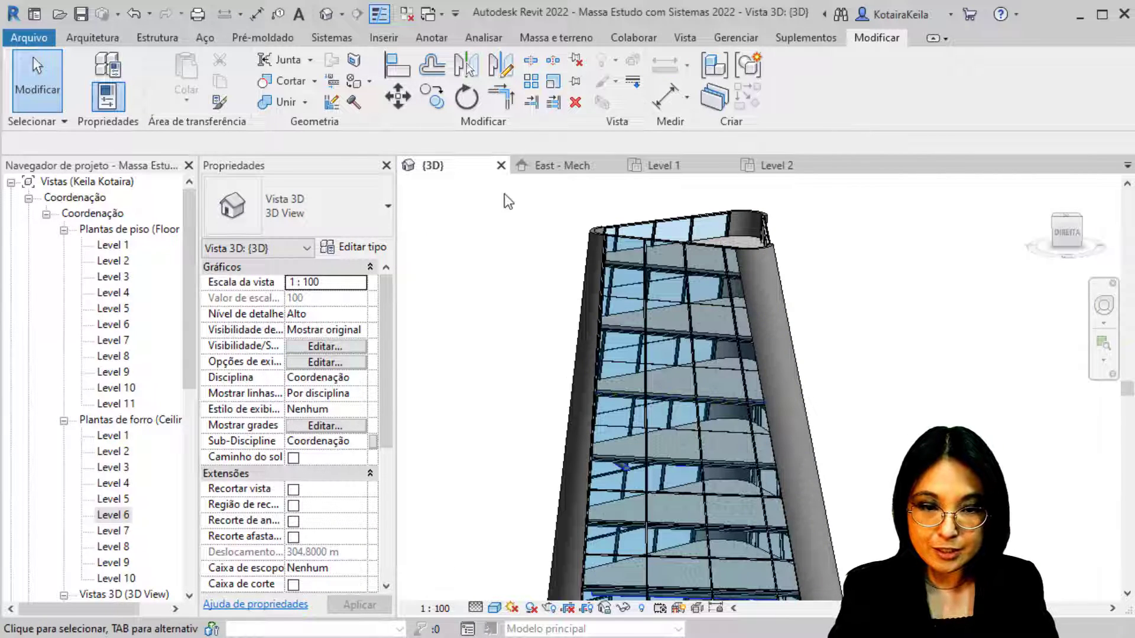
pyautogui.click(500, 165)
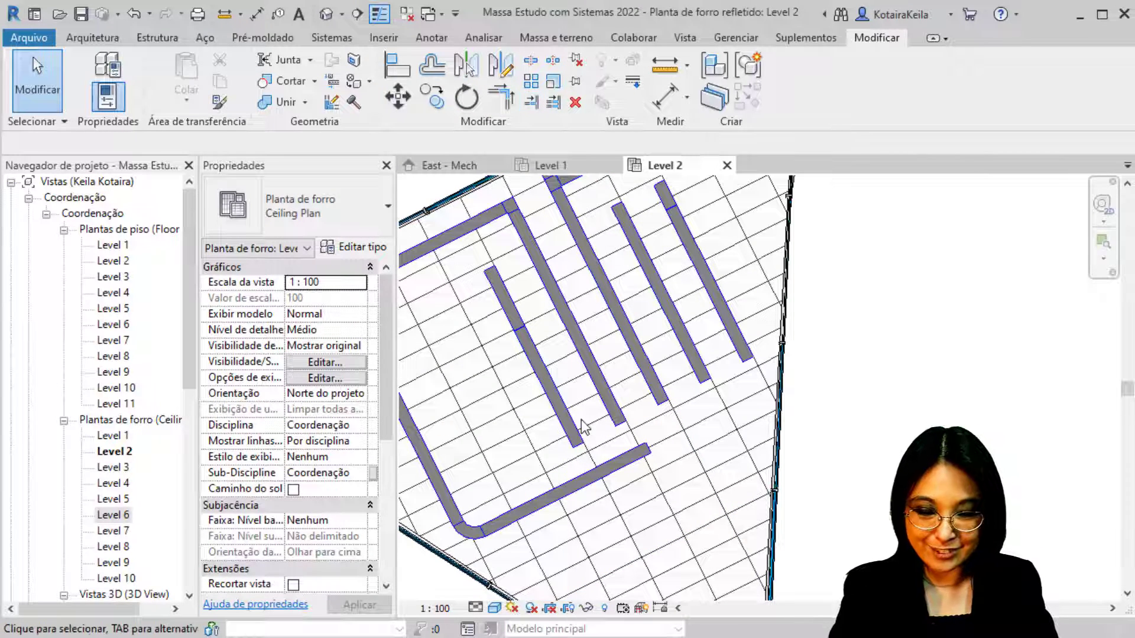
# With single-element Trim/Extend, extend the short leftmost branch to the upper main duct and the lower main duct to the rightmost branch.
pyautogui.press('Return')
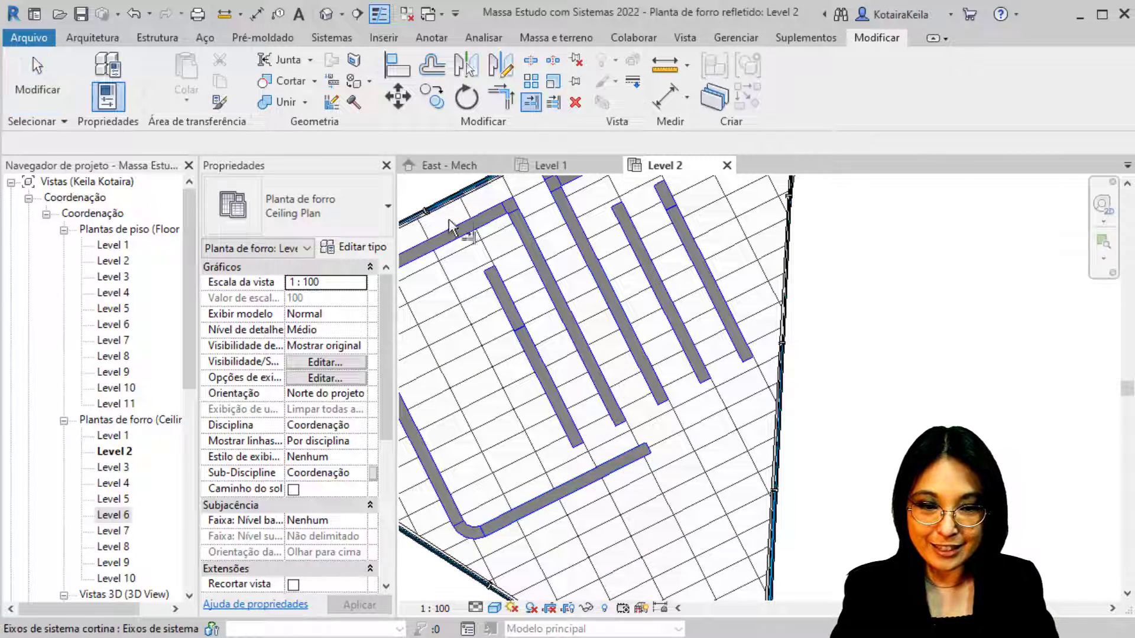
pyautogui.click(461, 243)
pyautogui.click(499, 293)
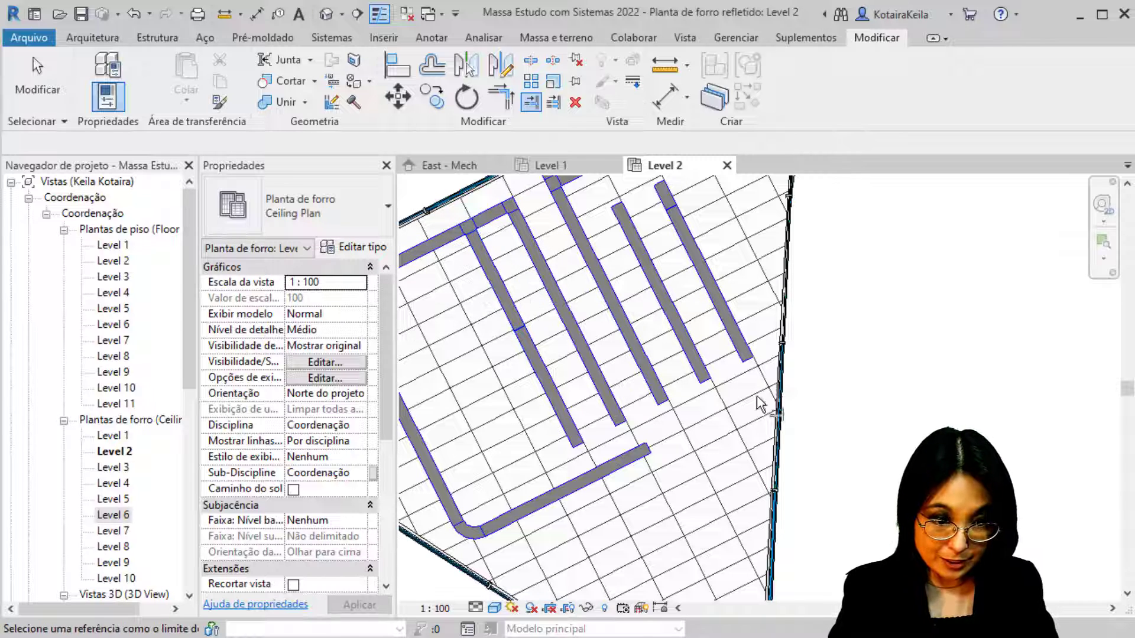
pyautogui.click(746, 349)
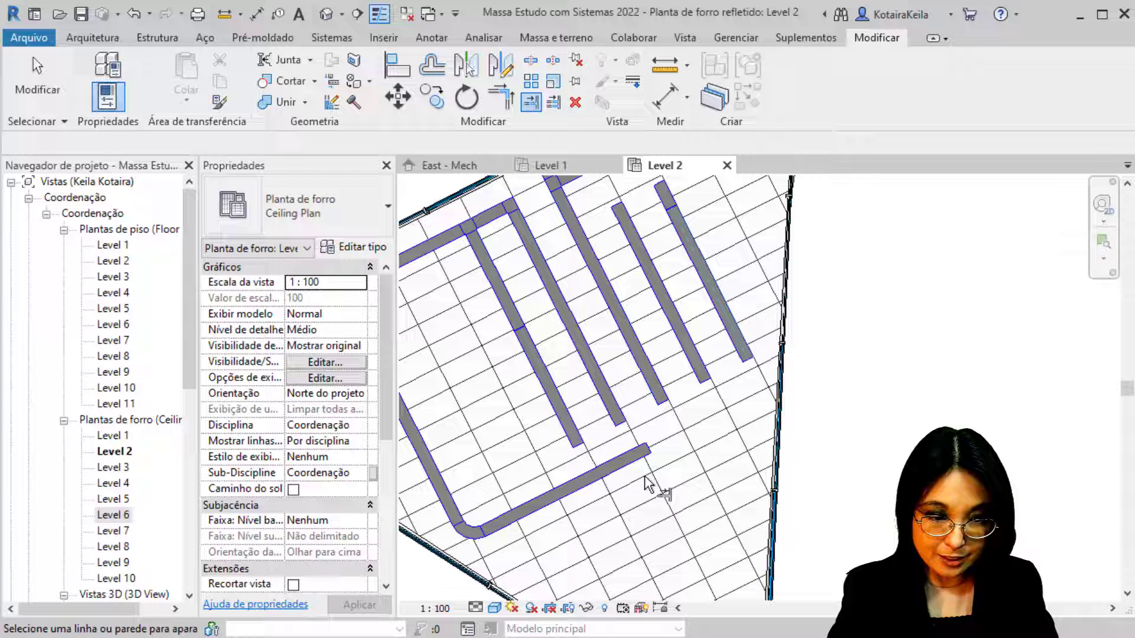
pyautogui.click(614, 459)
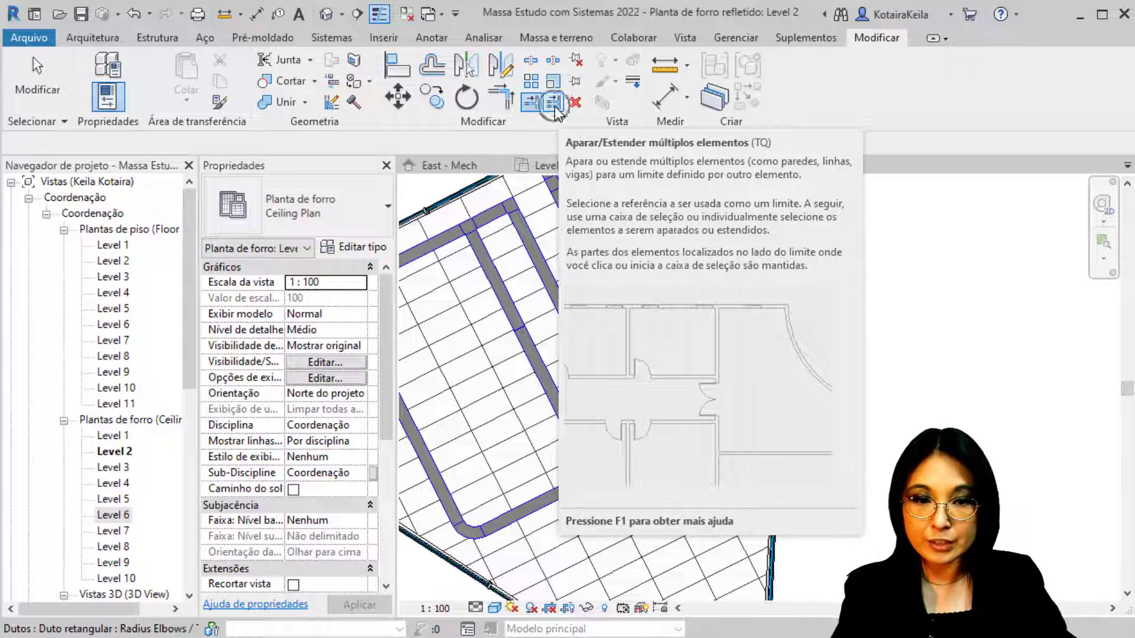
pyautogui.press('Escape')
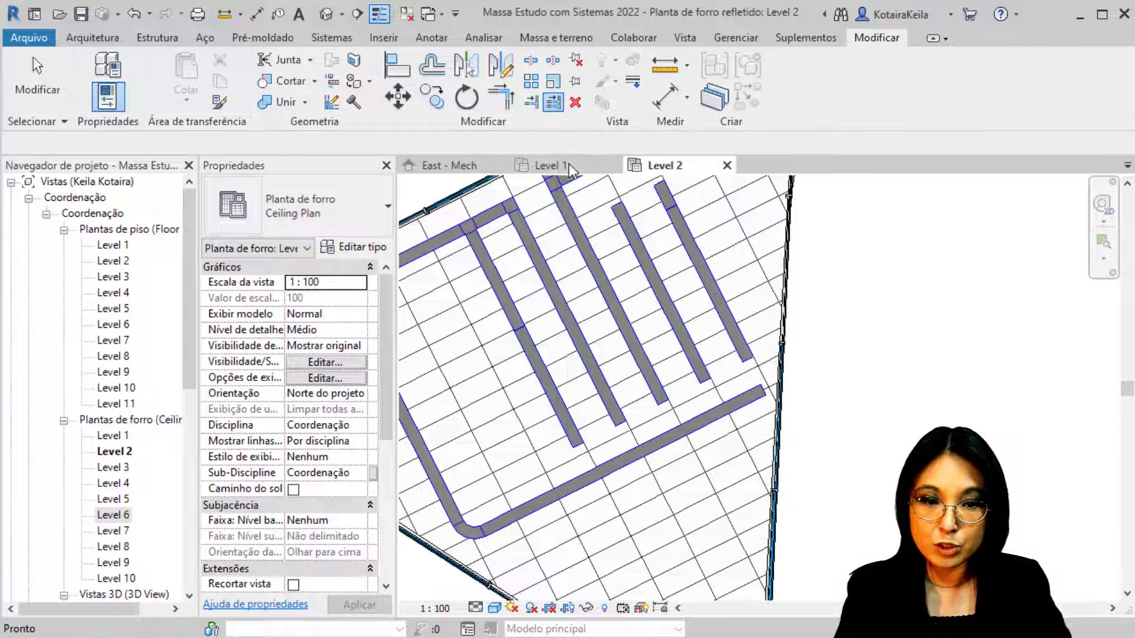
# Extend the five parallel branch ducts to the lower main duct with Aparar/Estender múltiplos elementos.
pyautogui.click(560, 106)
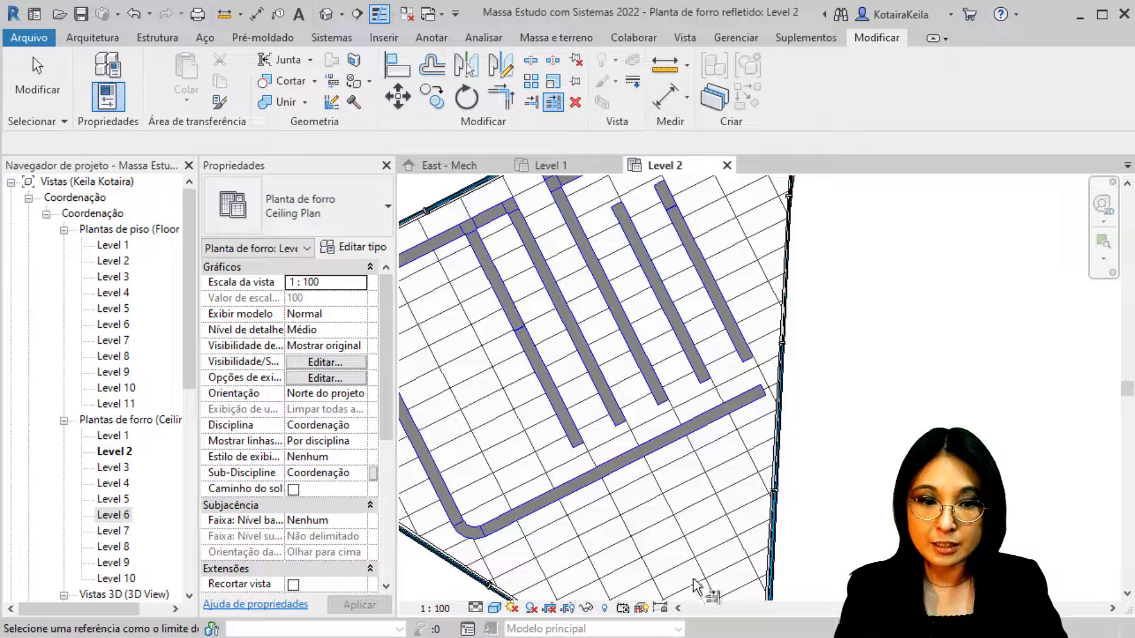
pyautogui.click(716, 426)
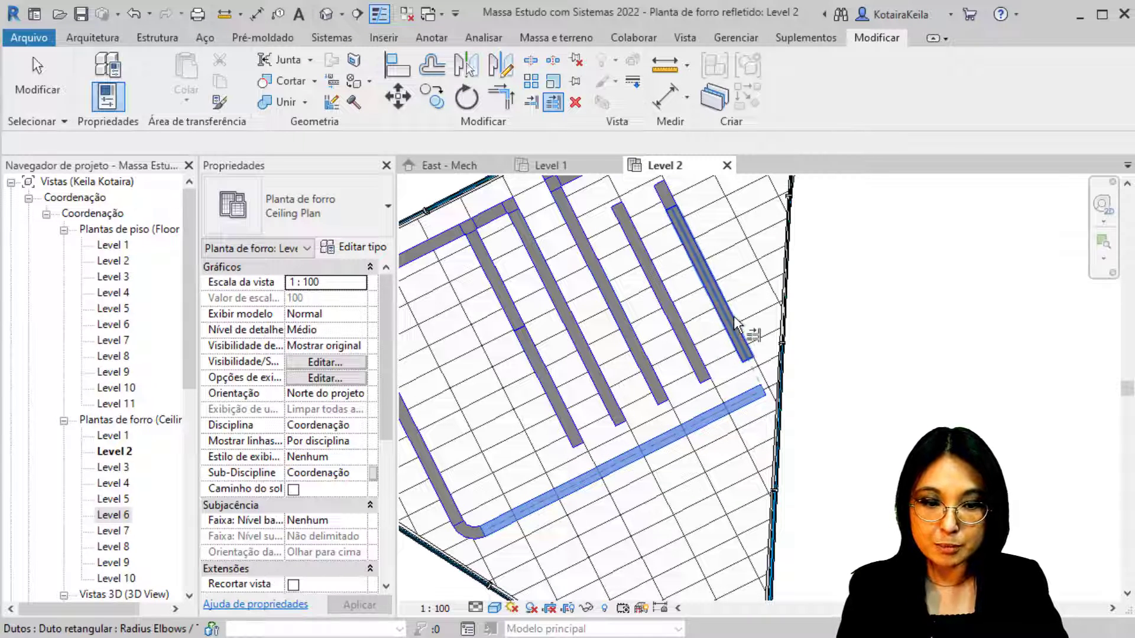
pyautogui.click(721, 305)
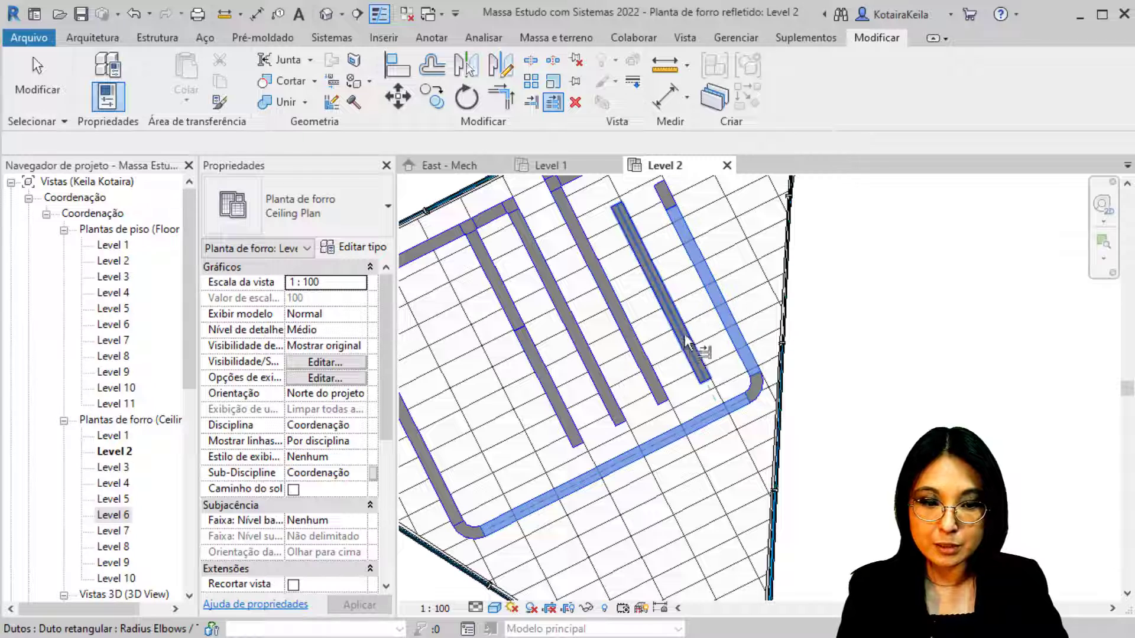
pyautogui.click(717, 347)
pyautogui.moveTo(716, 347); pyautogui.dragTo(536, 407)
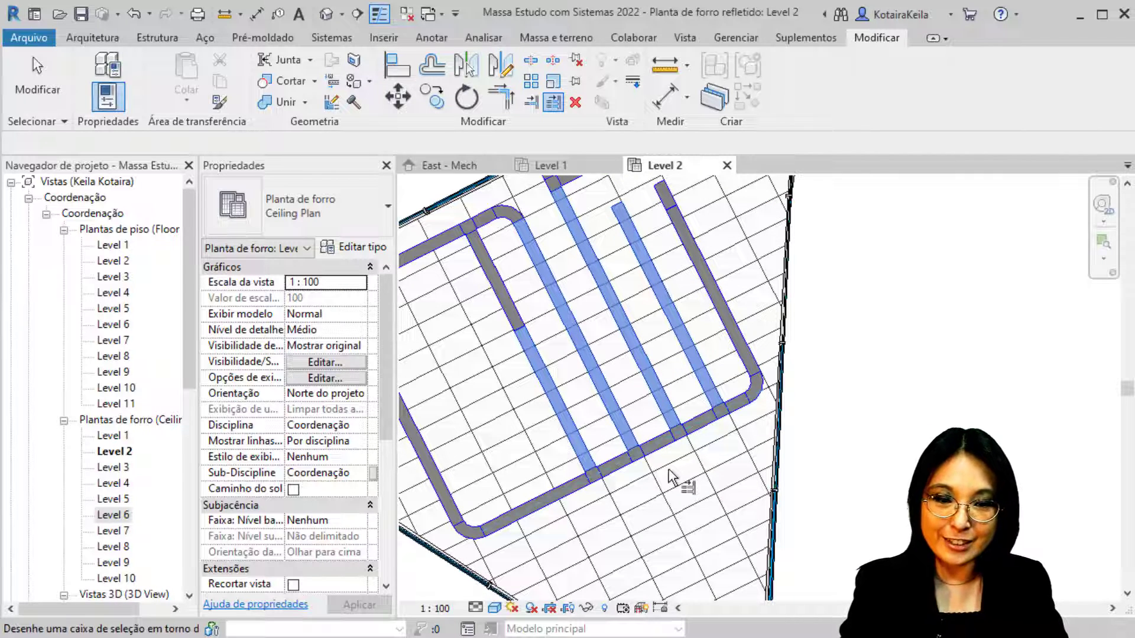
pyautogui.press('Escape')
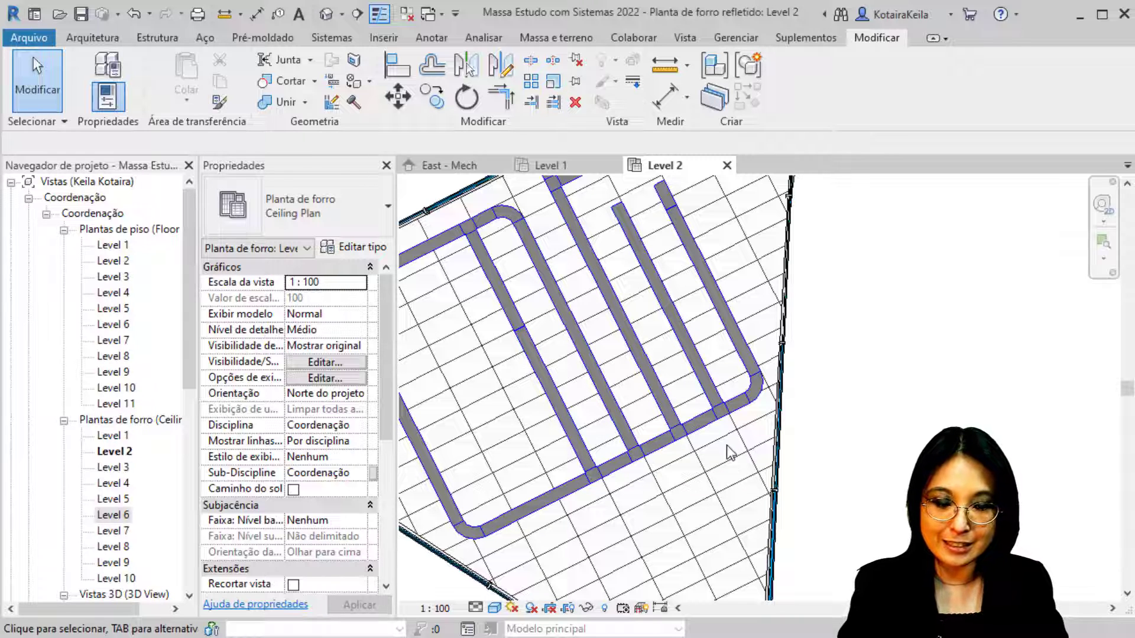
# Convert the tee nearest the lower-right elbow into a cross fitting, then convert it back into a tee.
pyautogui.scroll(4, 731, 454)
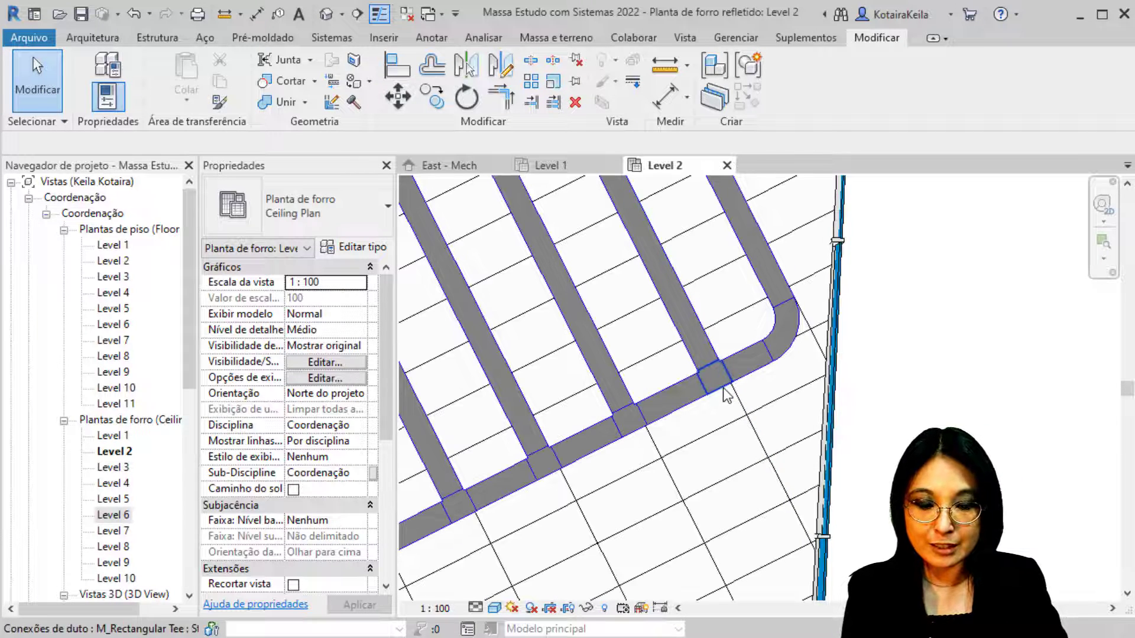
pyautogui.click(726, 393)
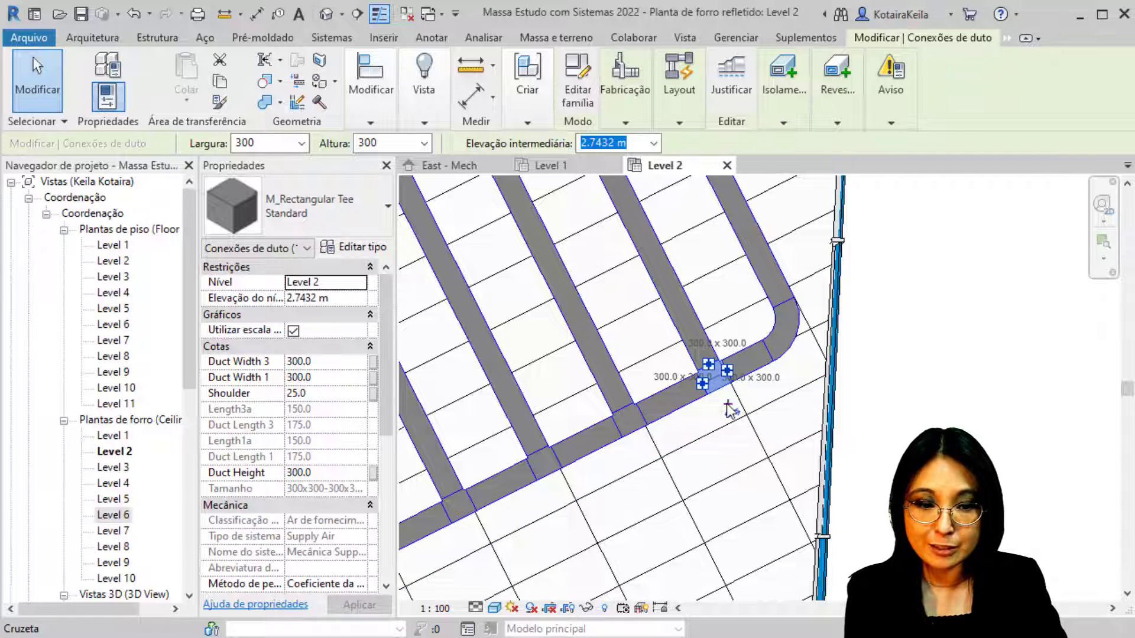
pyautogui.press('Escape')
pyautogui.scroll(3, 726, 405)
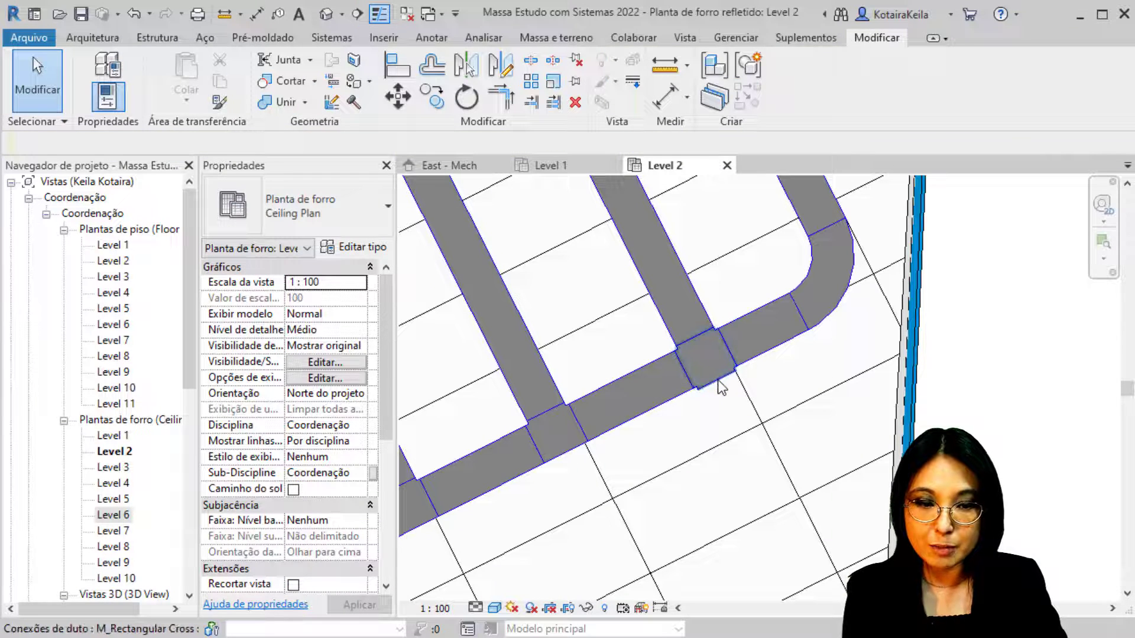
pyautogui.click(717, 384)
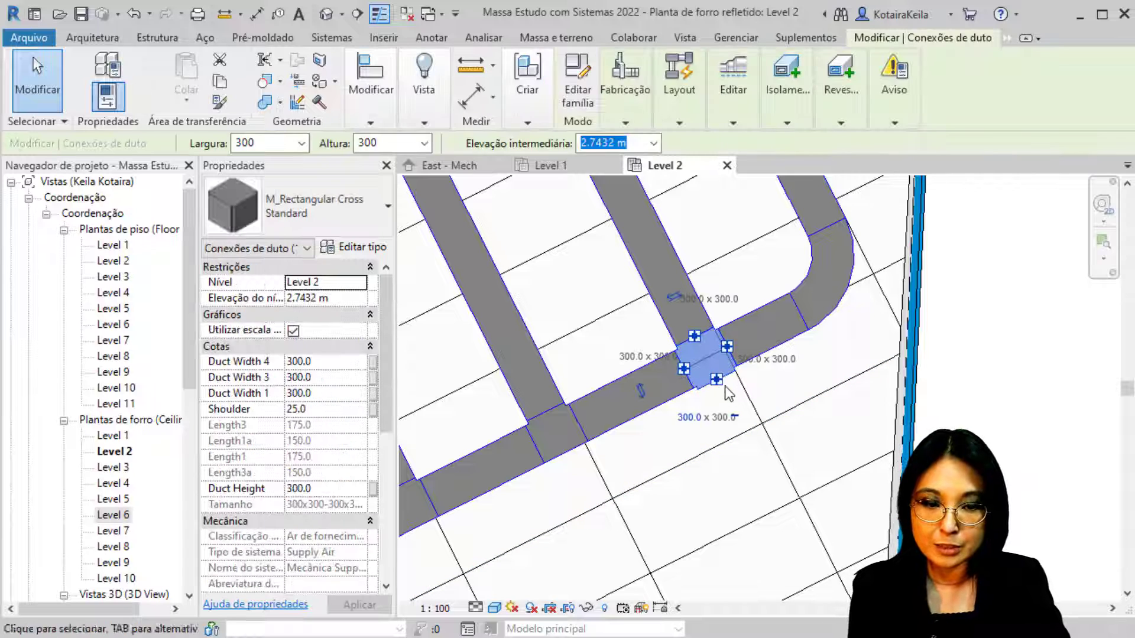
pyautogui.click(738, 422)
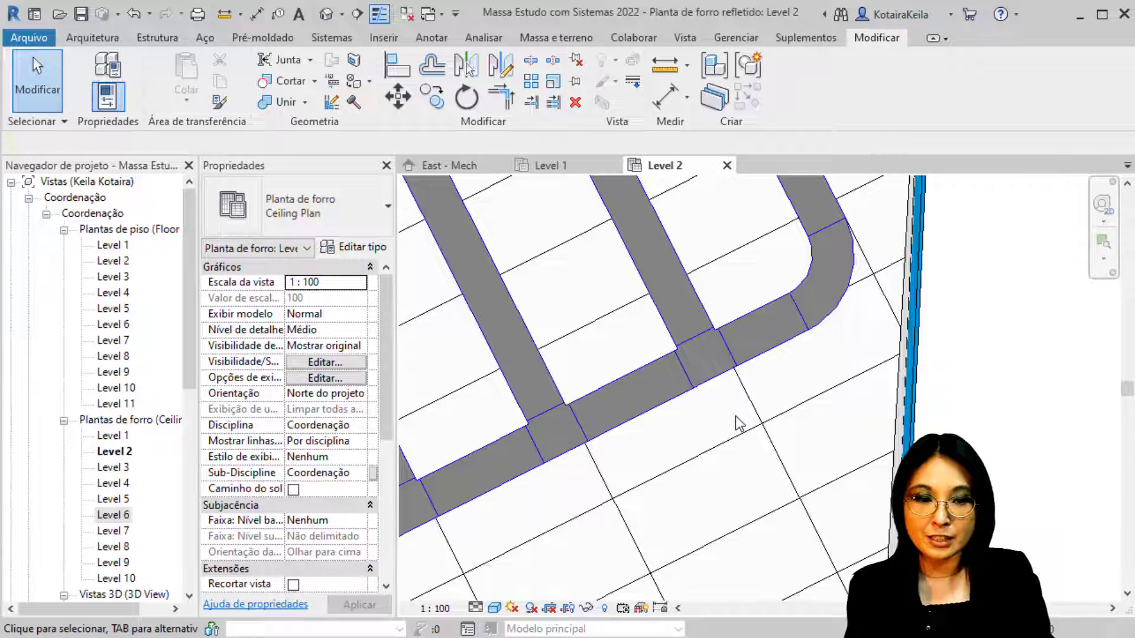
# Delete the lower-right elbow and the adjacent tee fitting from the lower main duct.
pyautogui.click(800, 283)
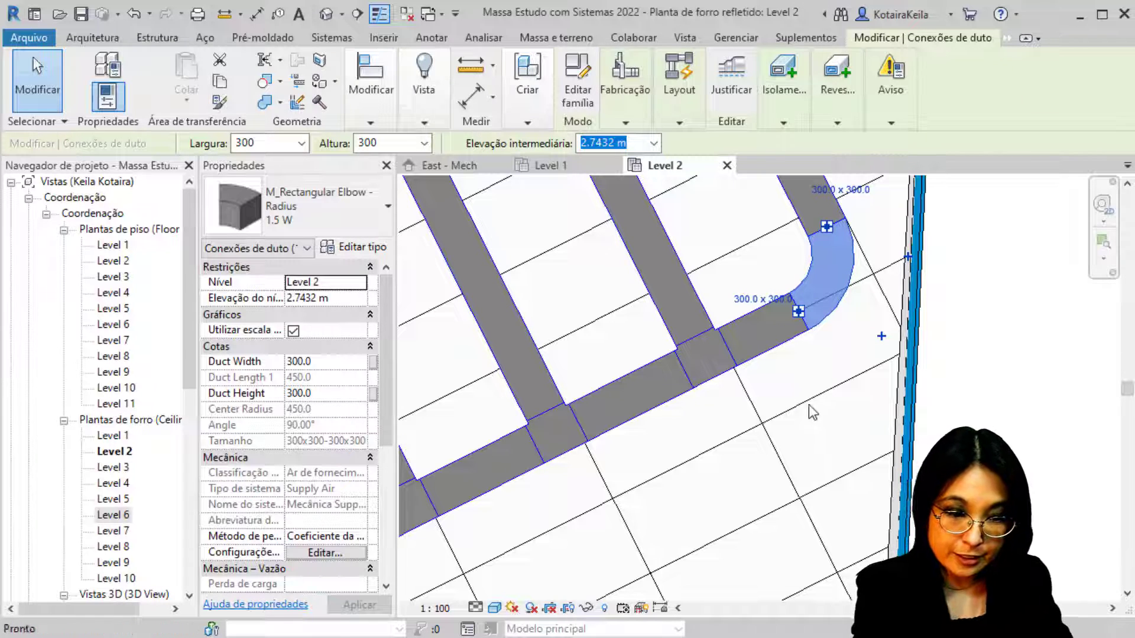
pyautogui.press('Delete')
pyautogui.click(745, 432)
pyautogui.press('Delete')
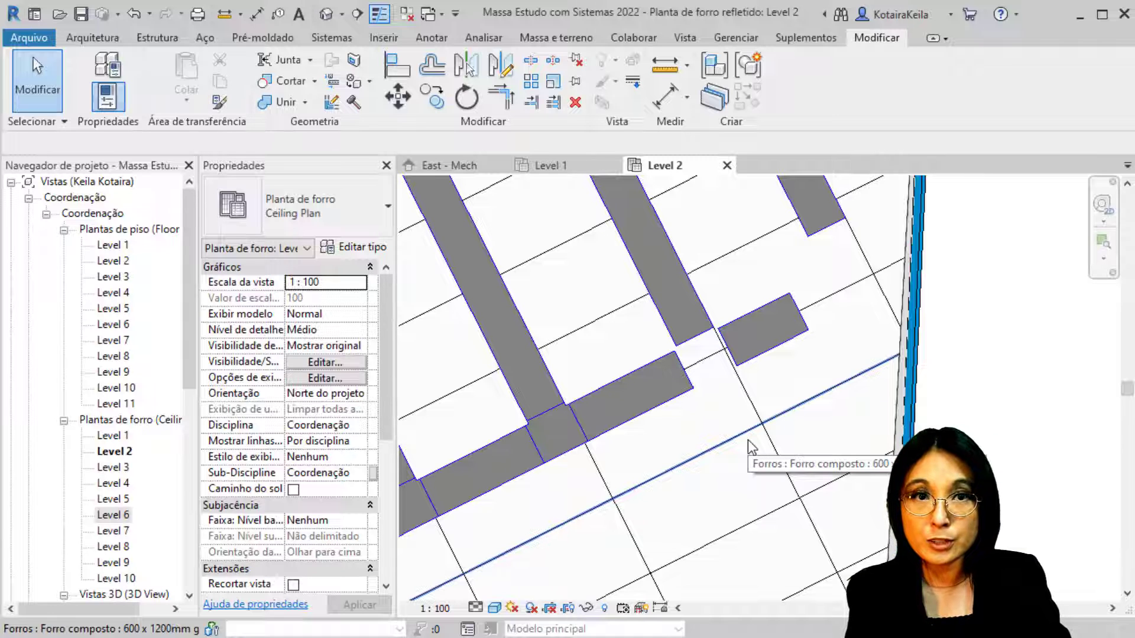
# Move the short duct segment at the upper end of the rightmost branch away to the upper right, detaching it from the branch.
pyautogui.scroll(-5, 747, 440)
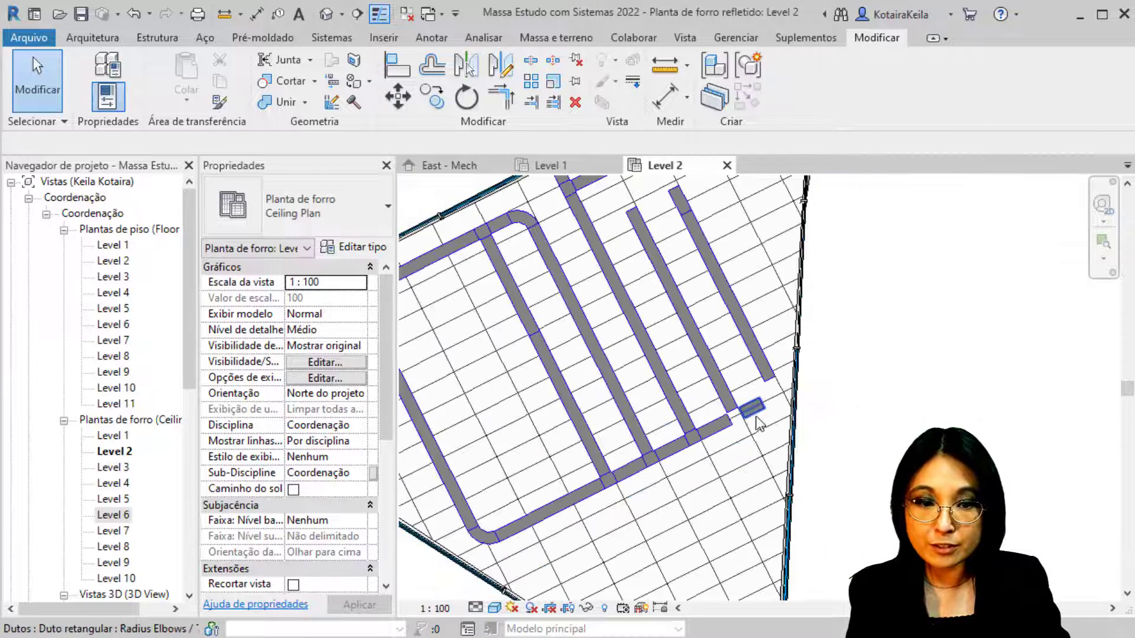
pyautogui.moveTo(747, 440); pyautogui.dragTo(732, 465, button='middle')
pyautogui.scroll(4, 650, 254)
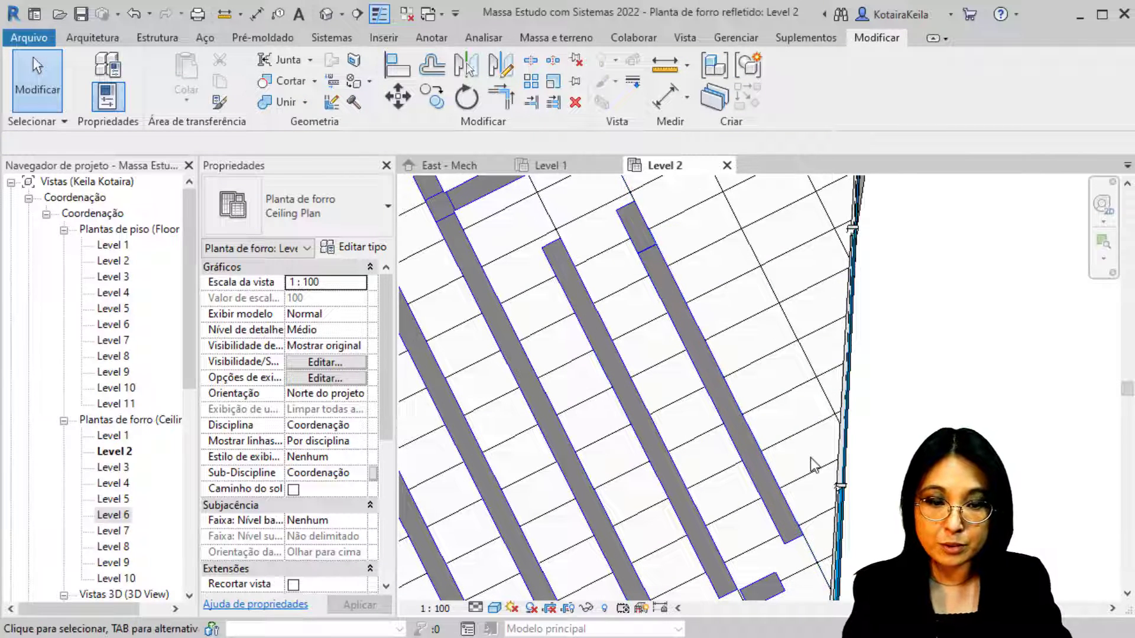
pyautogui.moveTo(813, 467); pyautogui.dragTo(662, 447, button='middle')
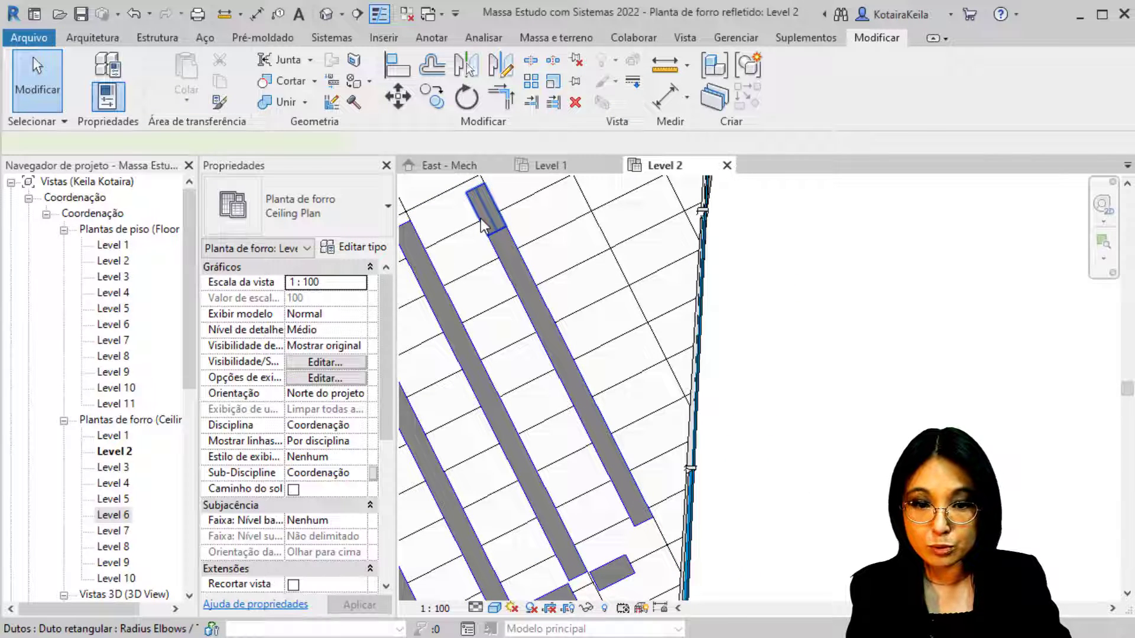
pyautogui.moveTo(481, 219); pyautogui.dragTo(520, 197)
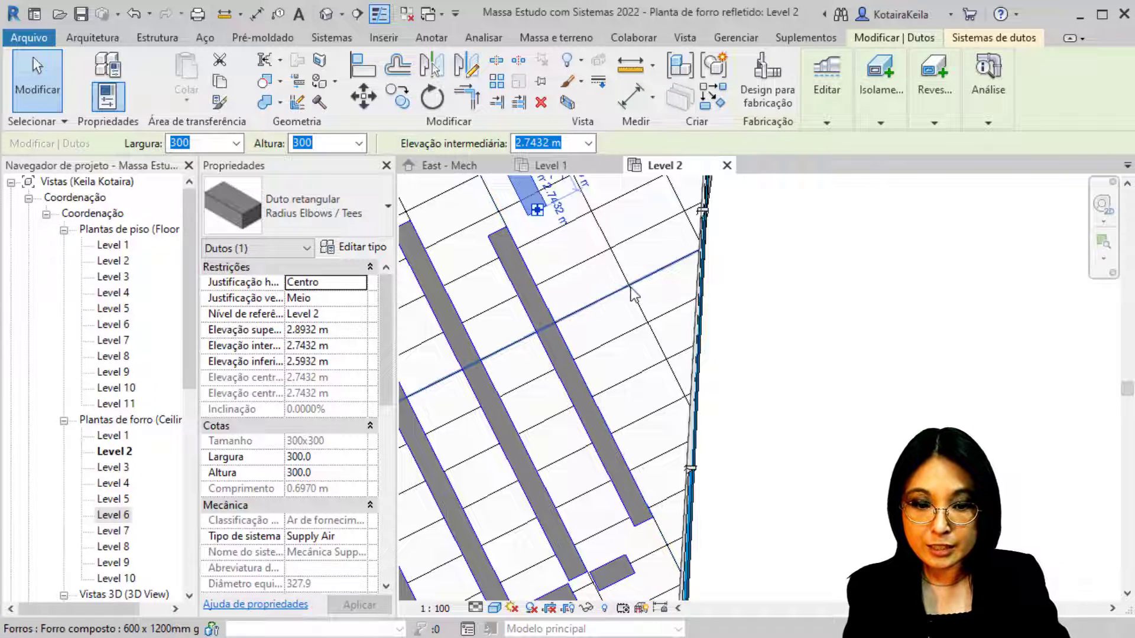
pyautogui.scroll(-1, 631, 291)
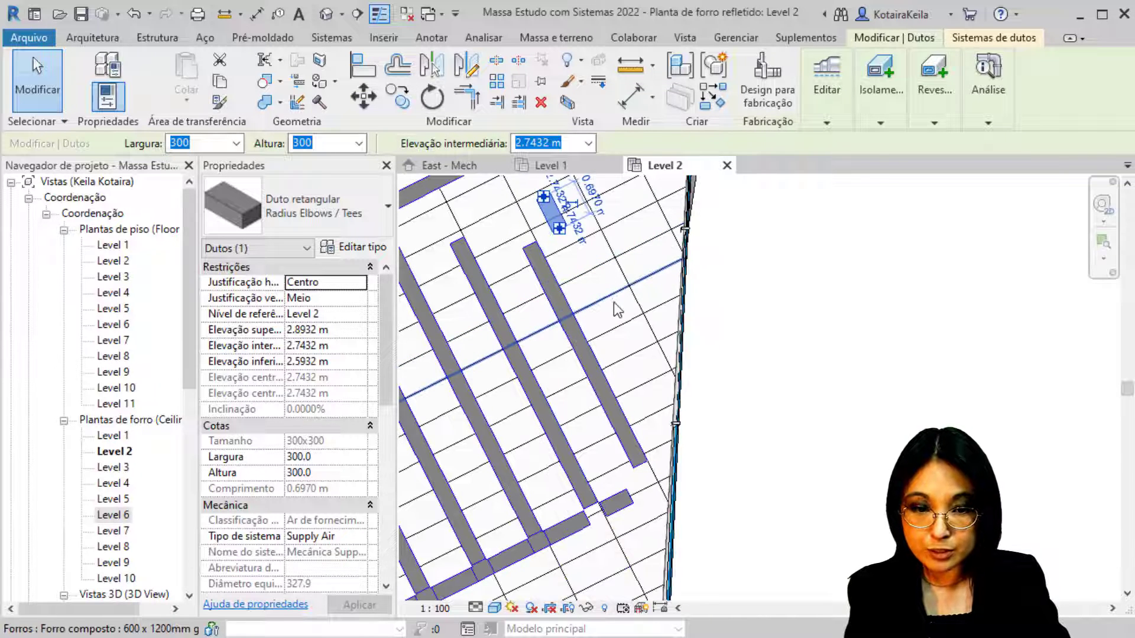
# Align the detached short duct segment with the edge of the rightmost branch duct.
pyautogui.click(812, 328)
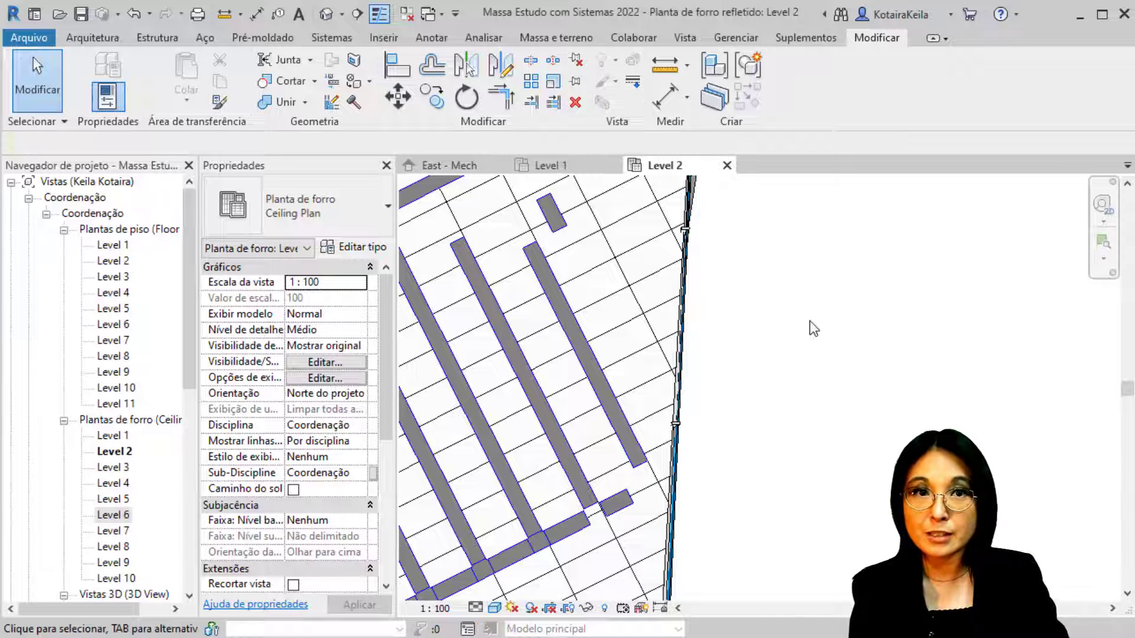
pyautogui.click(406, 76)
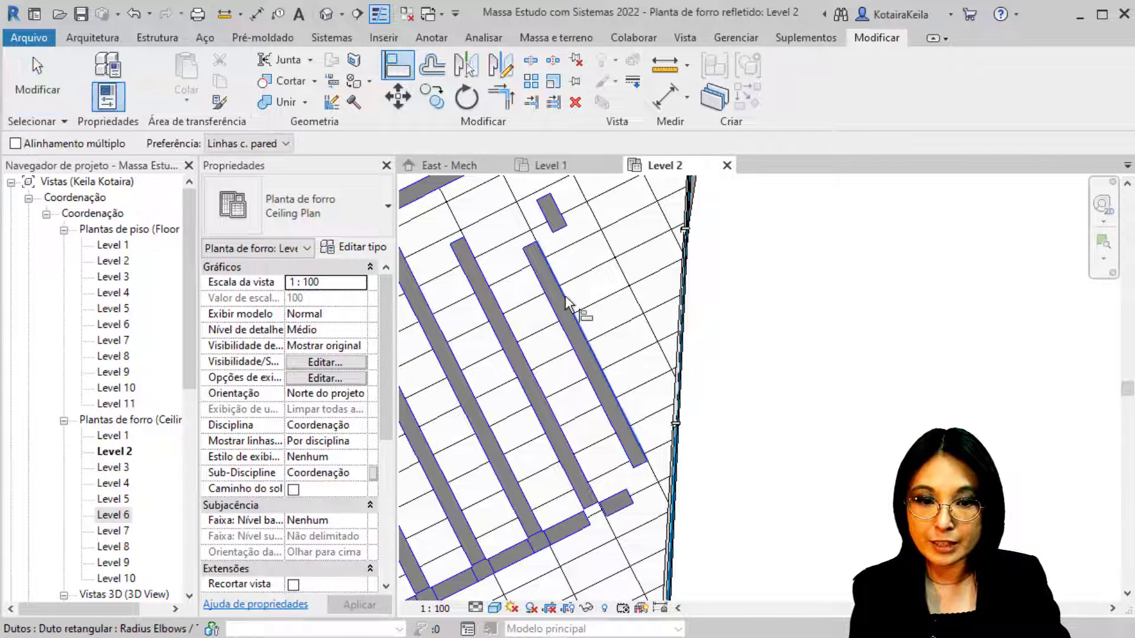
pyautogui.click(565, 303)
pyautogui.click(566, 226)
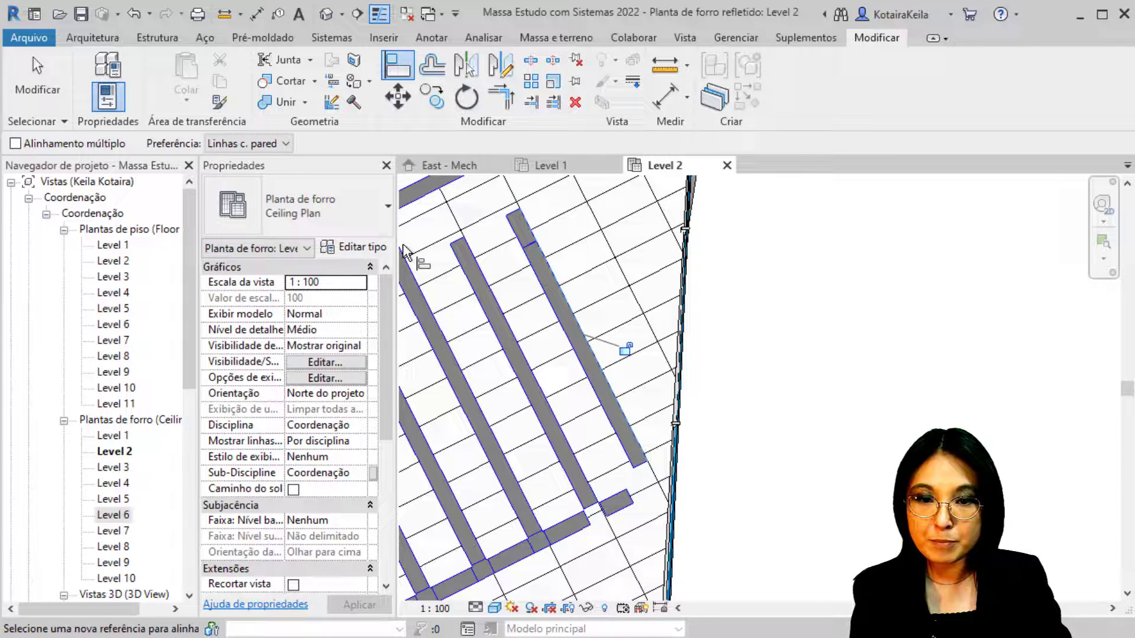
# Join the aligned short segment and the rightmost branch into one continuous duct with Trim/Extend to Corner.
pyautogui.click(510, 105)
pyautogui.click(518, 227)
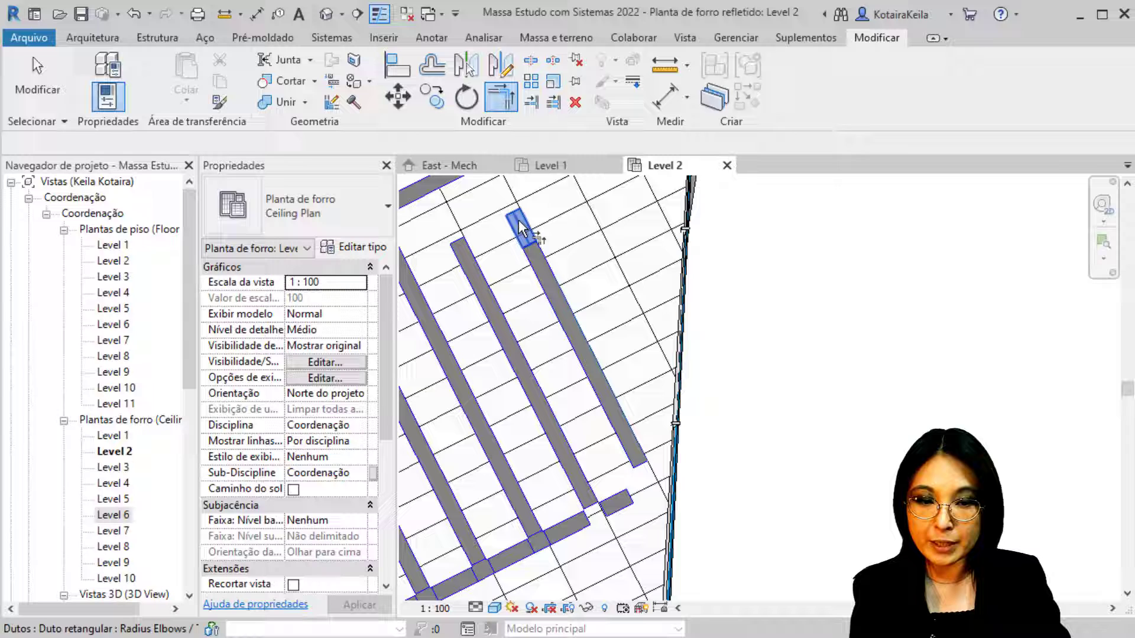
pyautogui.click(535, 269)
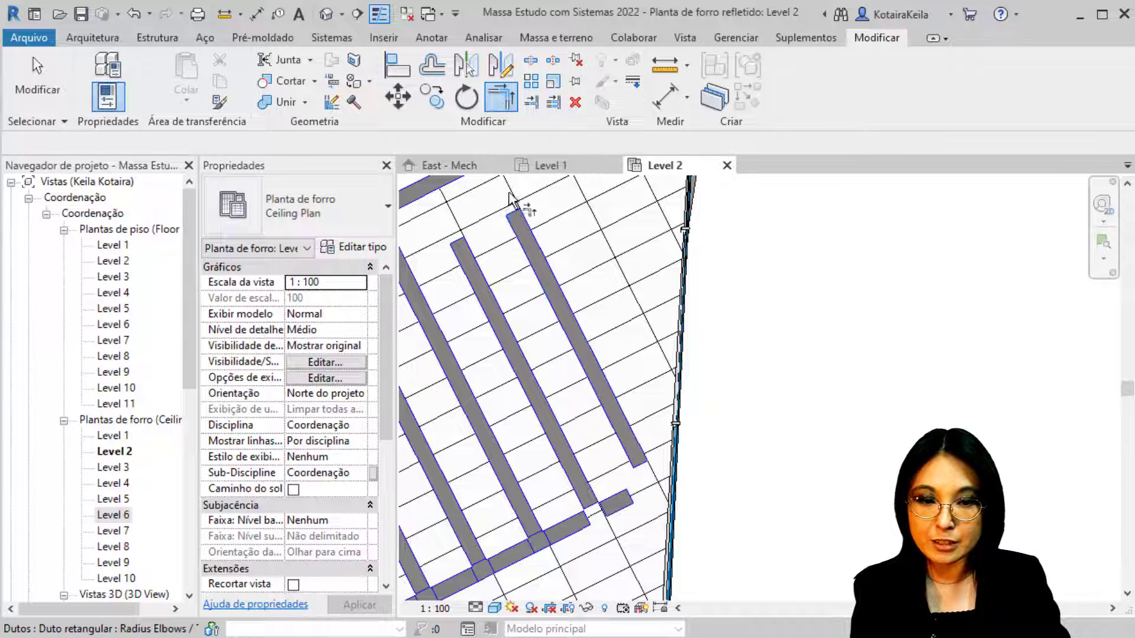
# Connect the rightmost branch to the short lower duct with an elbow, and join that duct to the lower main duct.
pyautogui.click(612, 417)
pyautogui.click(617, 504)
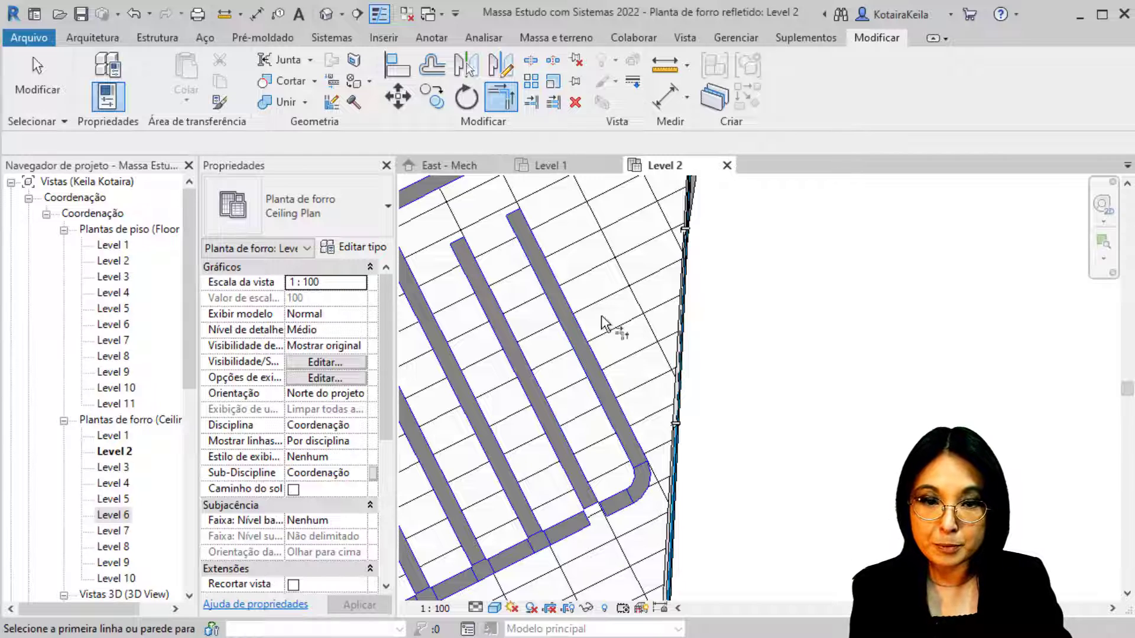
pyautogui.click(615, 509)
pyautogui.click(593, 520)
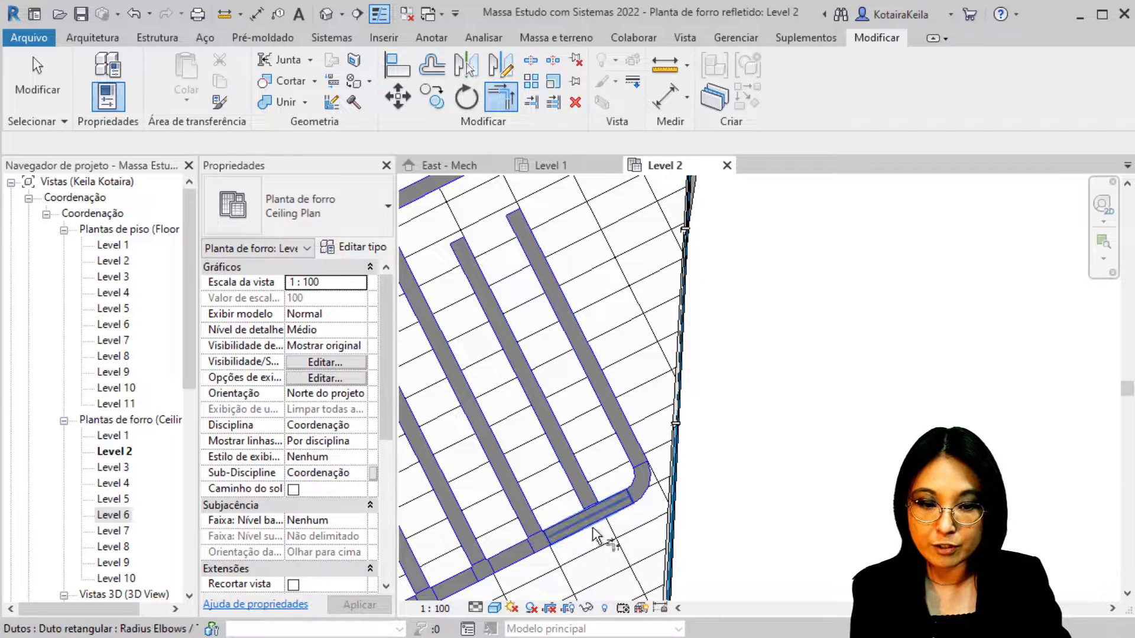
# Extend the second branch from the right to the lower main duct with the single-element Trim/Extend command.
pyautogui.click(533, 108)
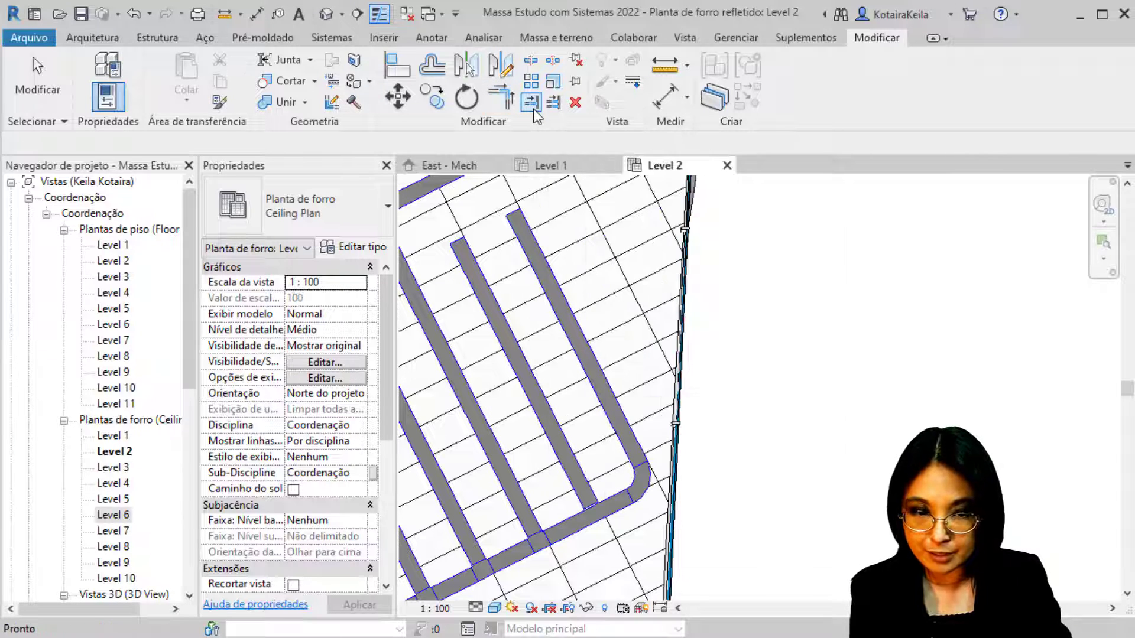
pyautogui.click(599, 523)
pyautogui.click(585, 480)
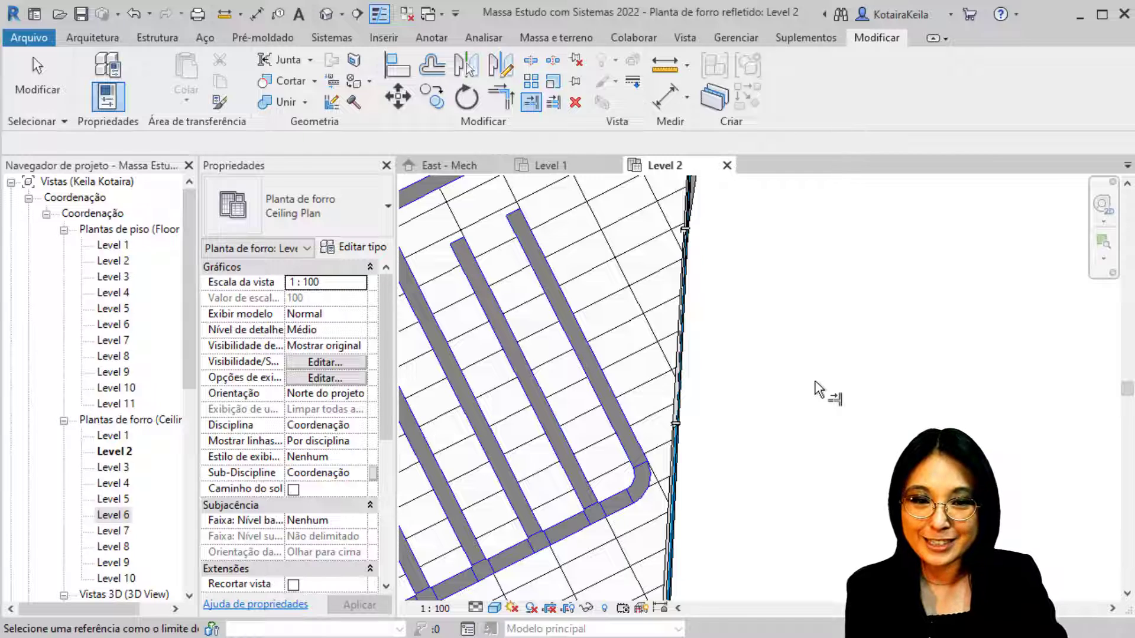
# Open the Level 4 reflected ceiling plan.
pyautogui.scroll(-2, 804, 404)
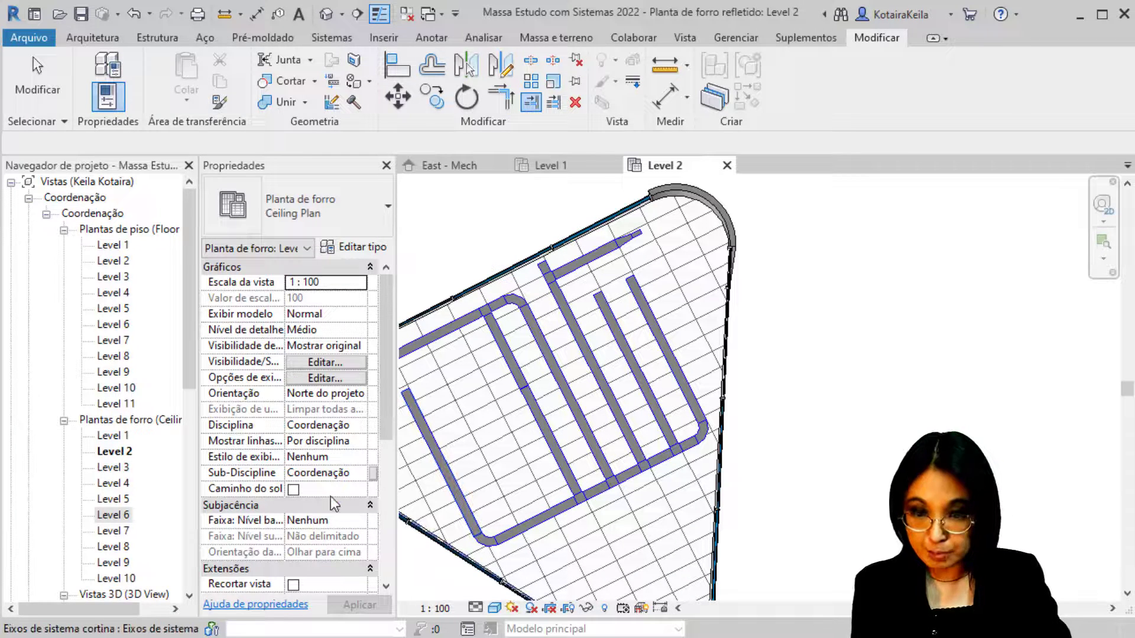
pyautogui.doubleClick(114, 483)
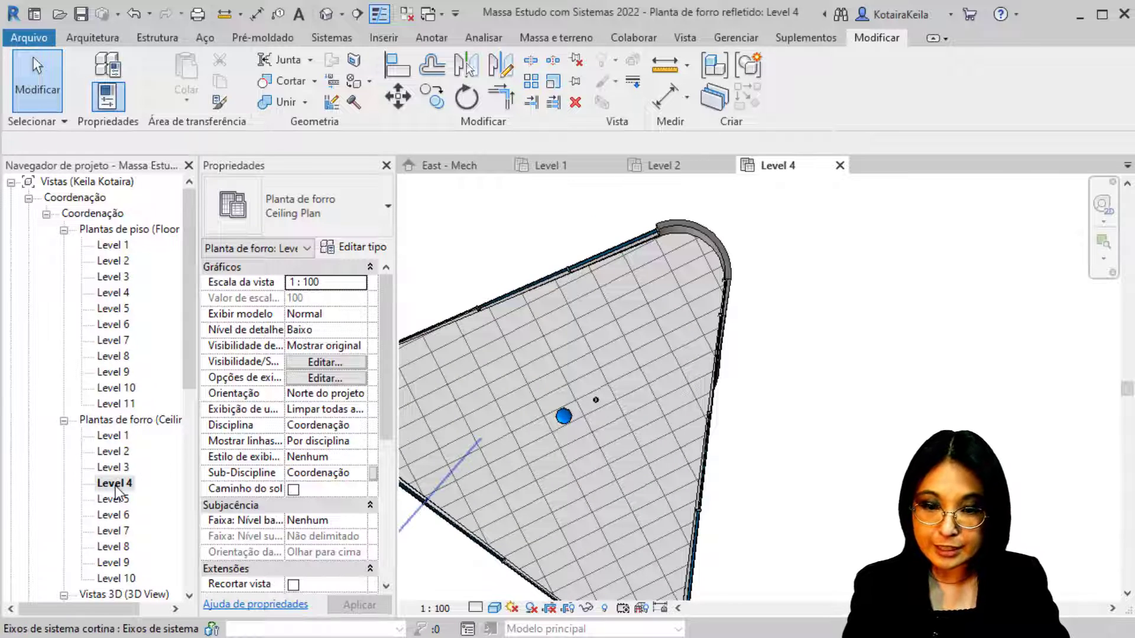
pyautogui.moveTo(606, 508); pyautogui.dragTo(732, 447, button='middle')
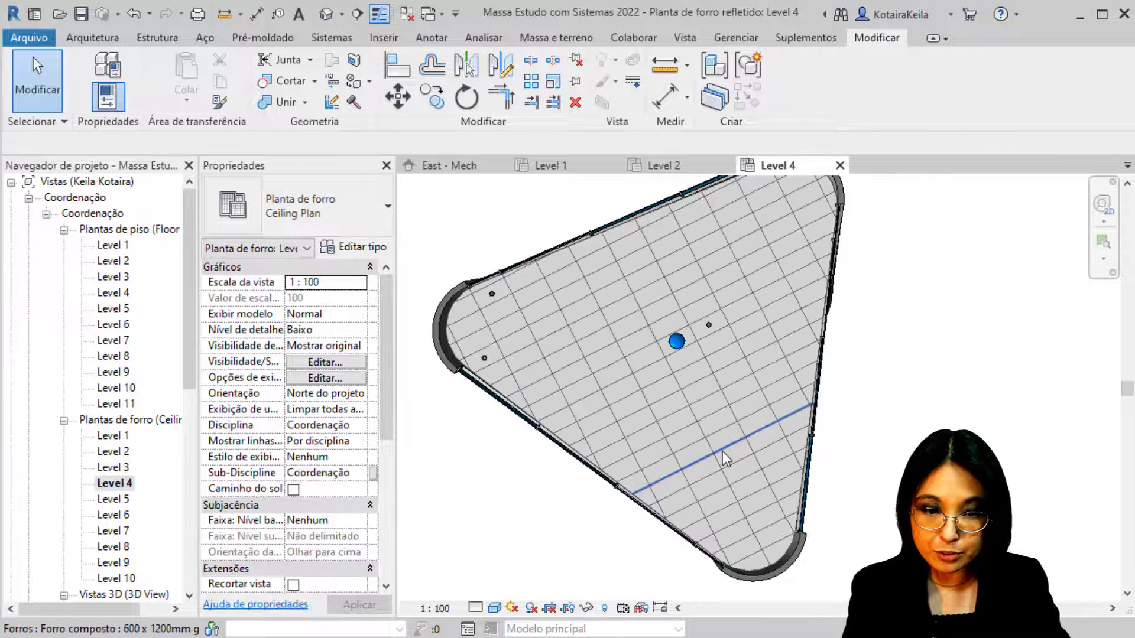
# Align the ceiling grid with the ceiling edge along the upper curtain wall, then leave the Align command.
pyautogui.click(400, 73)
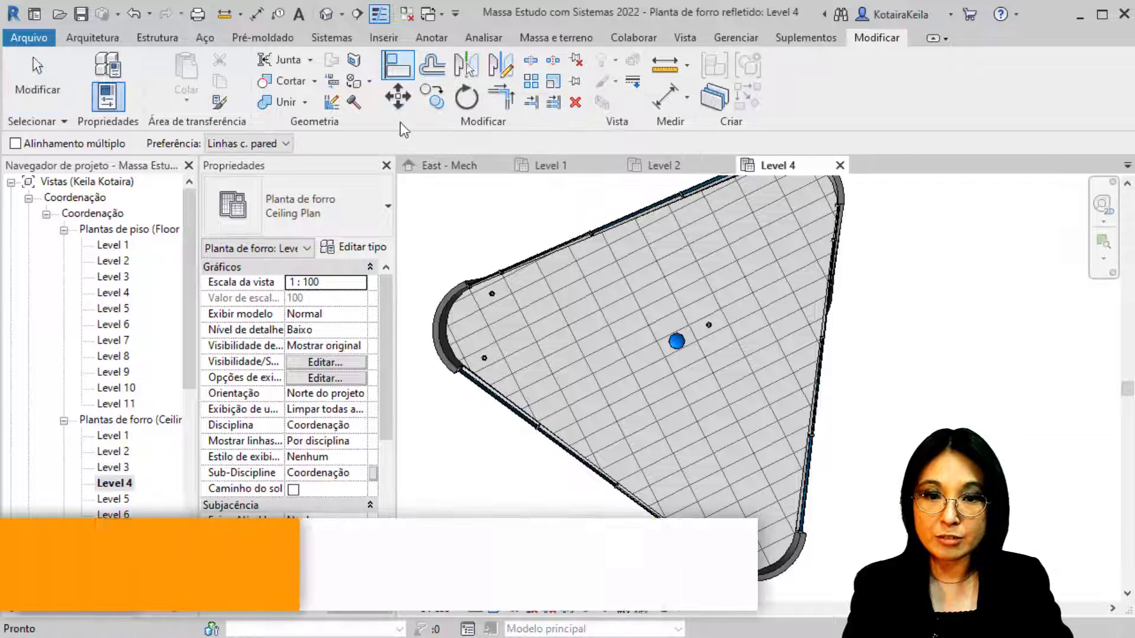
pyautogui.scroll(6, 476, 280)
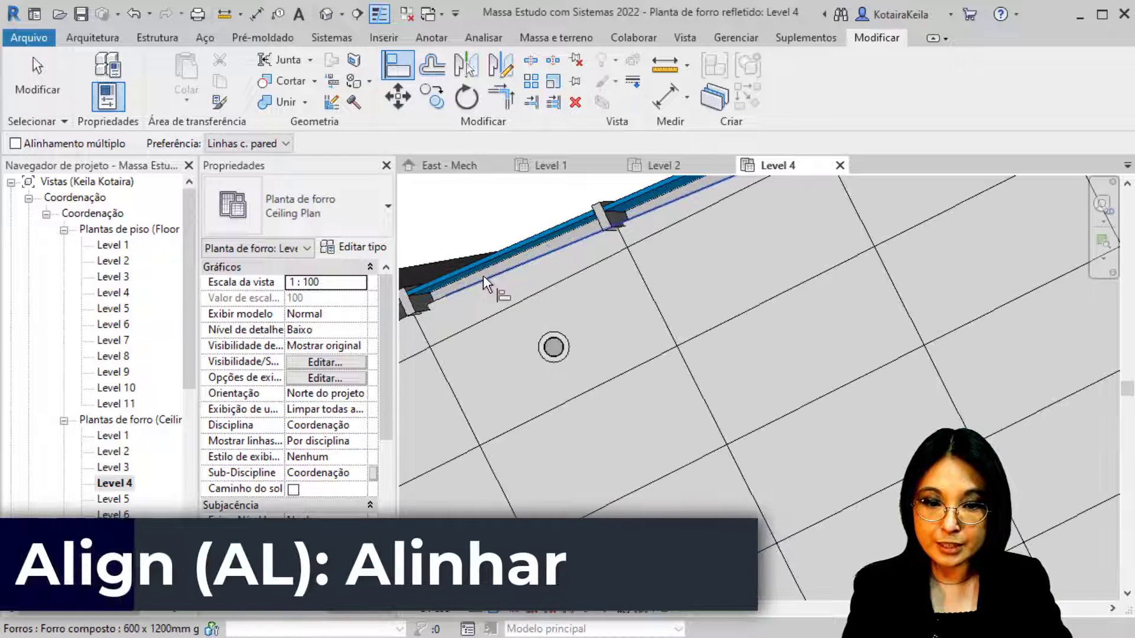
pyautogui.click(483, 275)
pyautogui.click(488, 312)
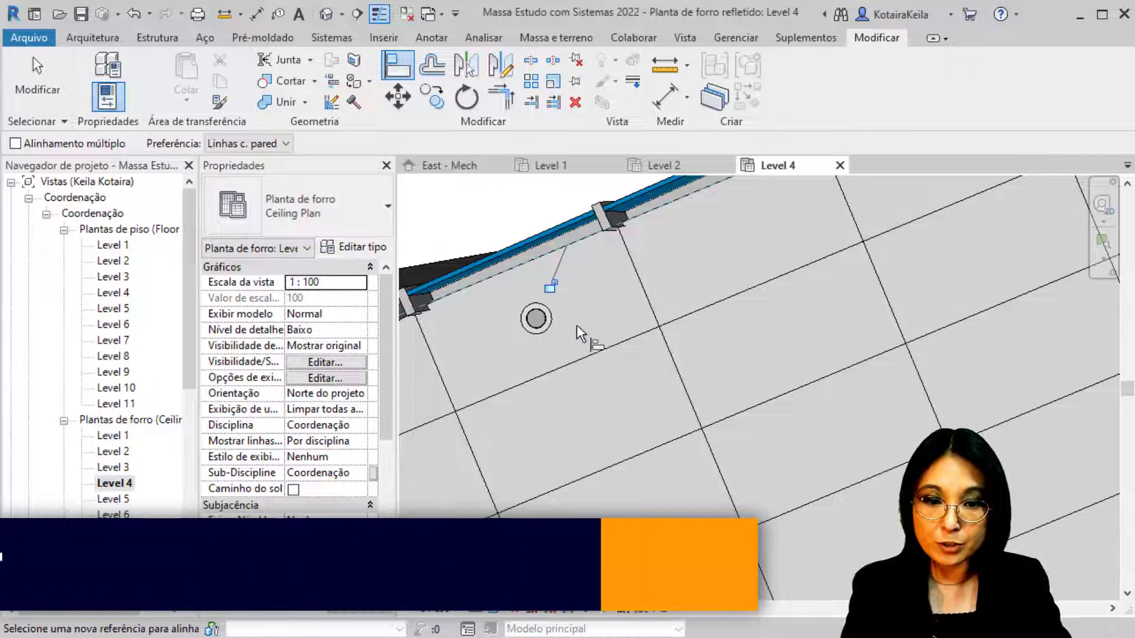
pyautogui.scroll(-4, 569, 305)
pyautogui.moveTo(570, 305); pyautogui.dragTo(579, 344, button='middle')
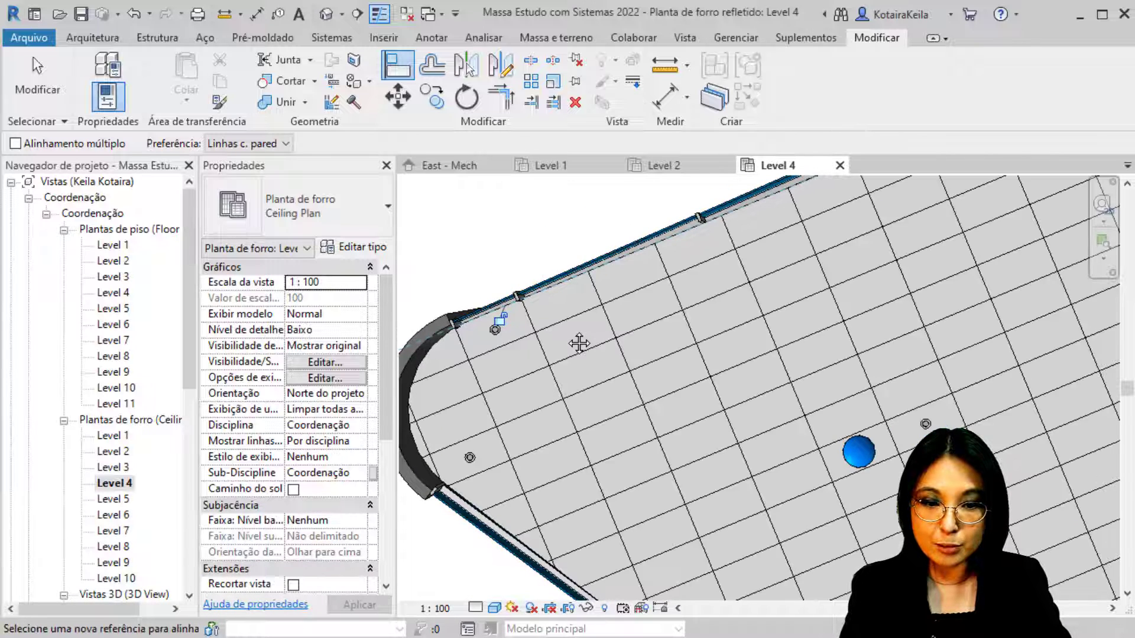
pyautogui.press('Escape')
pyautogui.press('Escape')
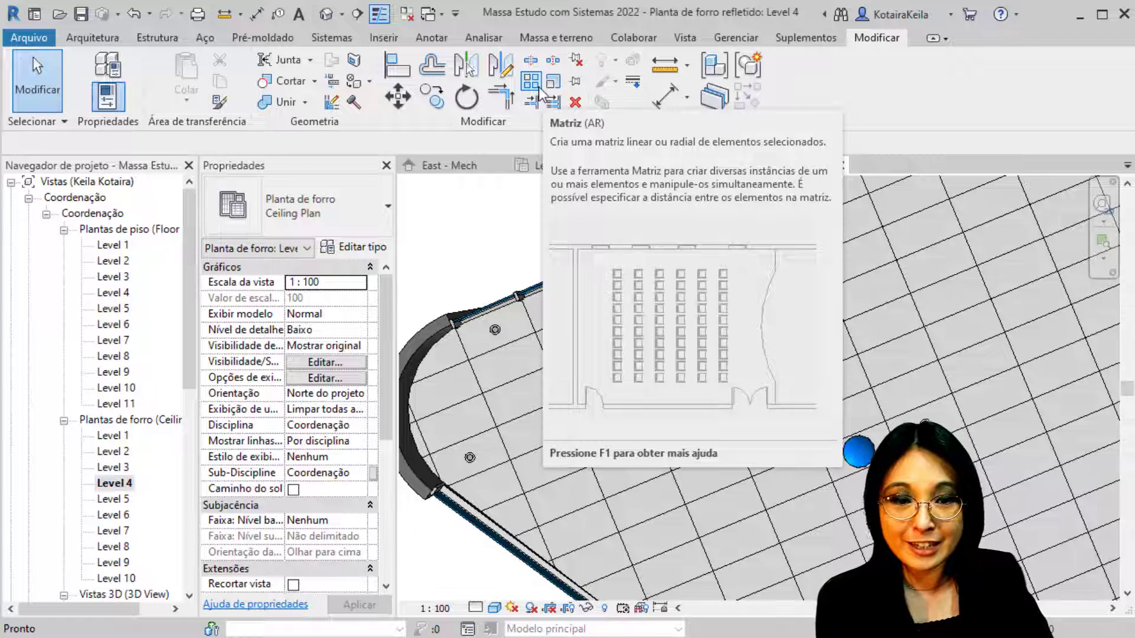
# Create a linear array of the upper-left spot luminaire with Agrupar e associar, number 2 and Mover para 2º, spaced one ceiling-grid intersection along the upper wall.
pyautogui.scroll(-2, 411, 397)
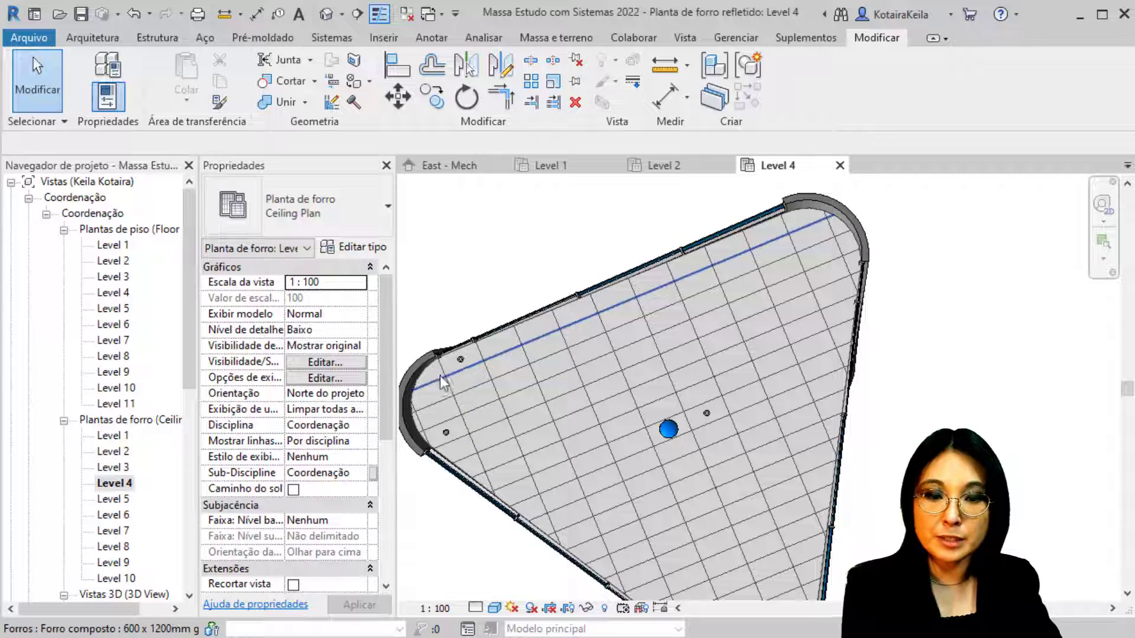
pyautogui.scroll(1, 462, 359)
pyautogui.click(461, 359)
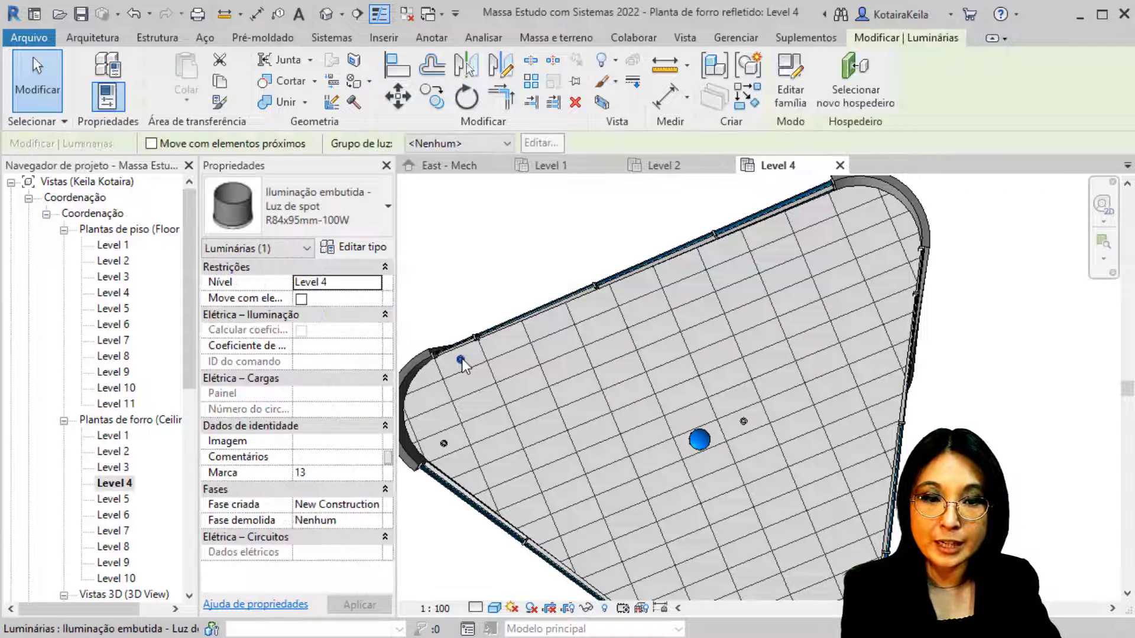
pyautogui.click(532, 83)
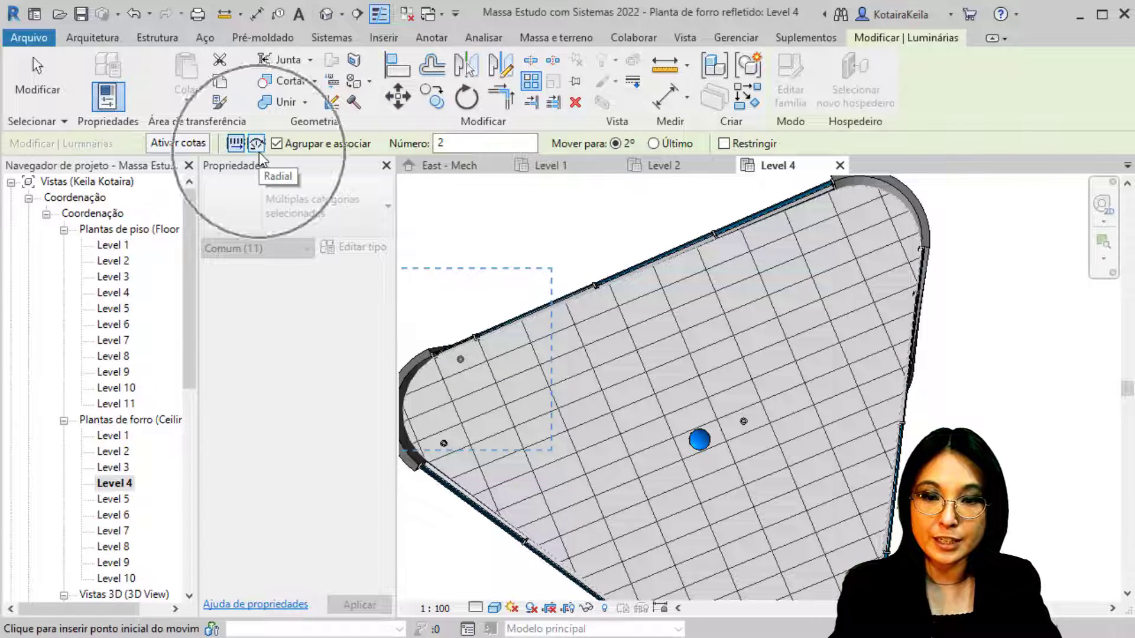
pyautogui.click(235, 152)
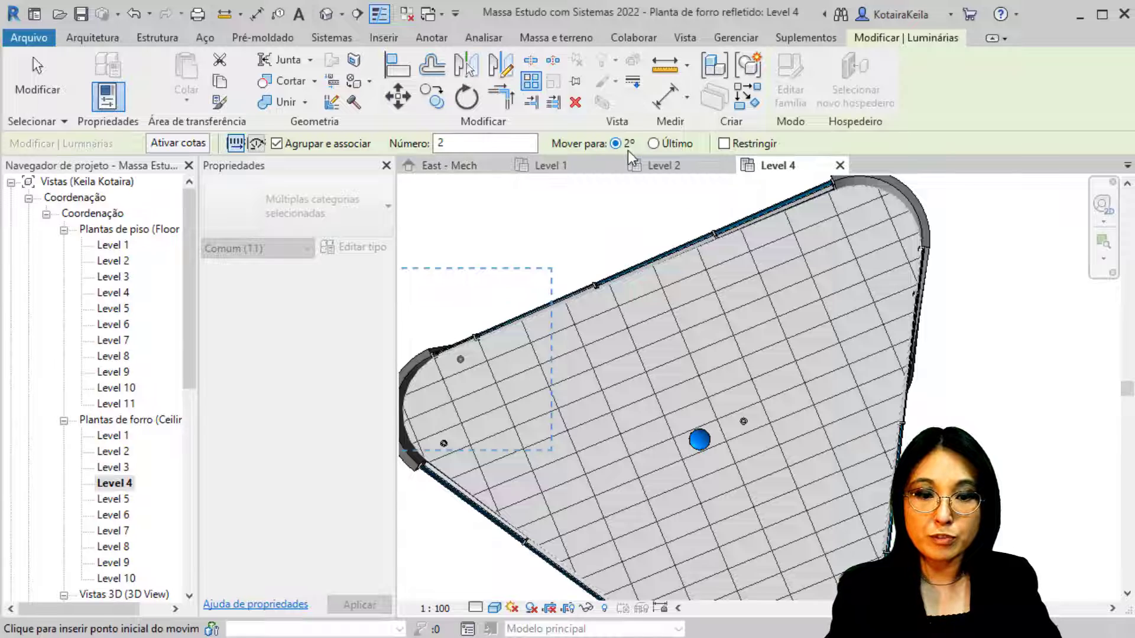
pyautogui.press('ctrl')
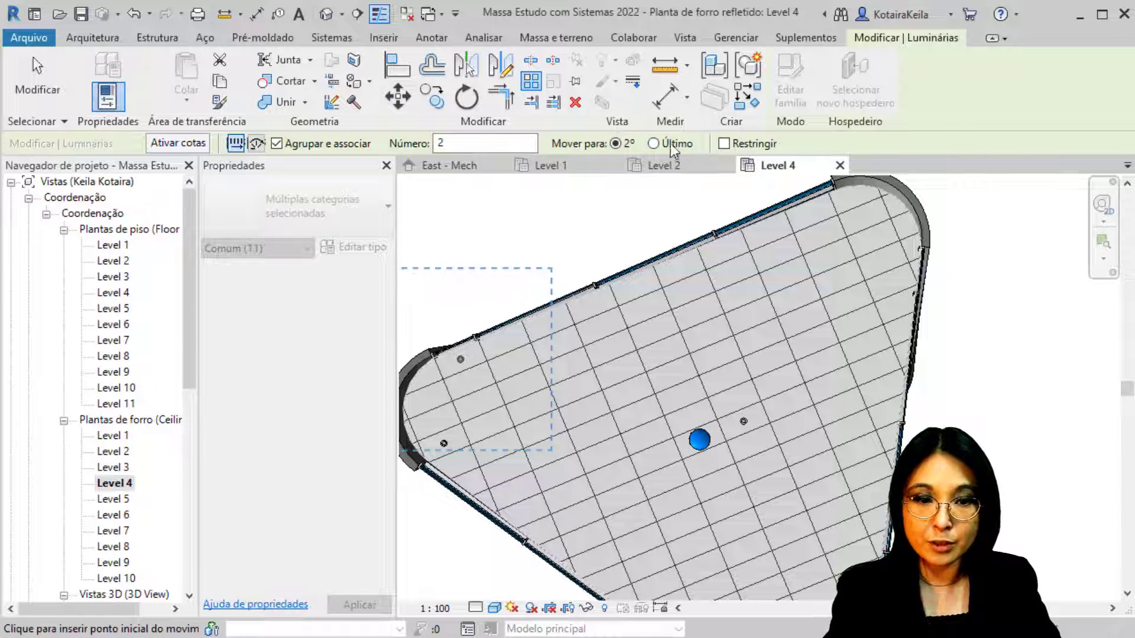
pyautogui.click(615, 151)
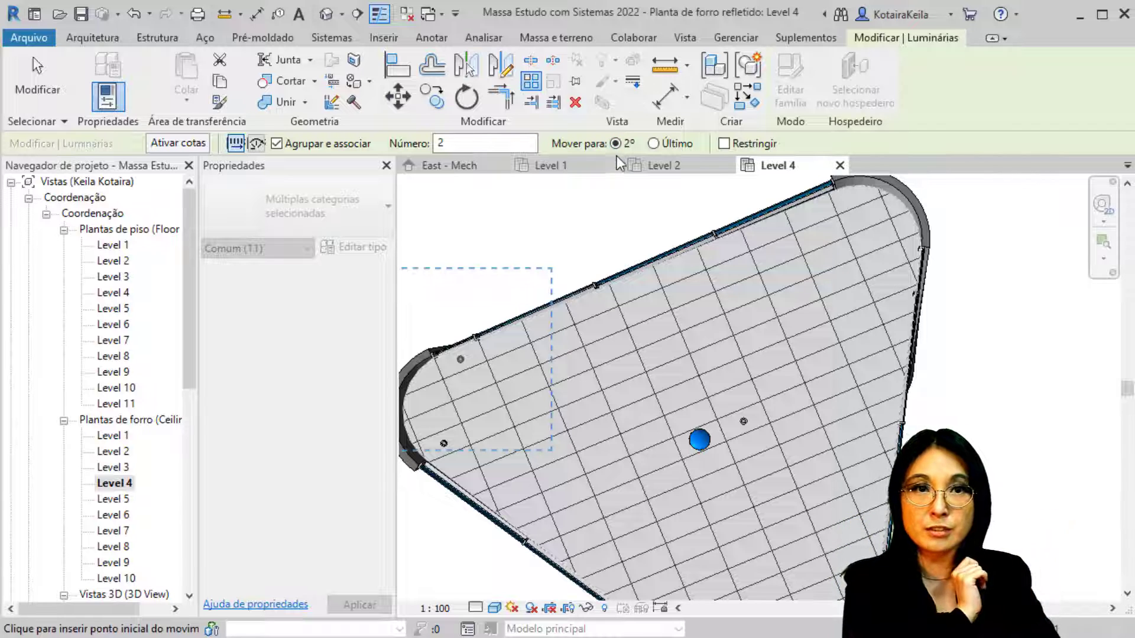
pyautogui.click(613, 147)
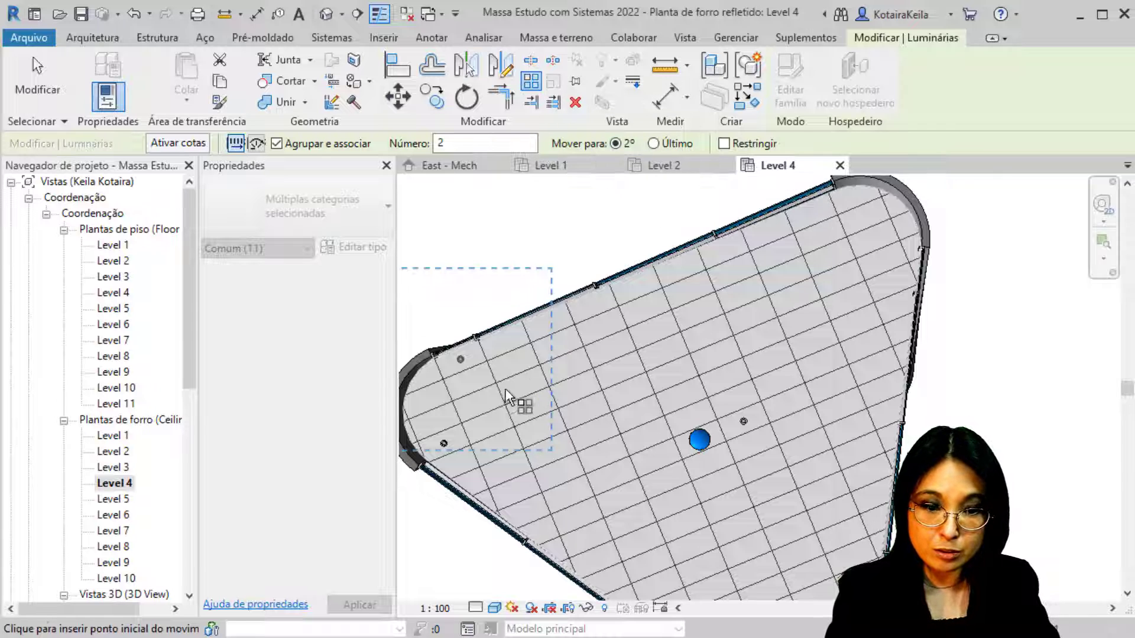
pyautogui.click(440, 378)
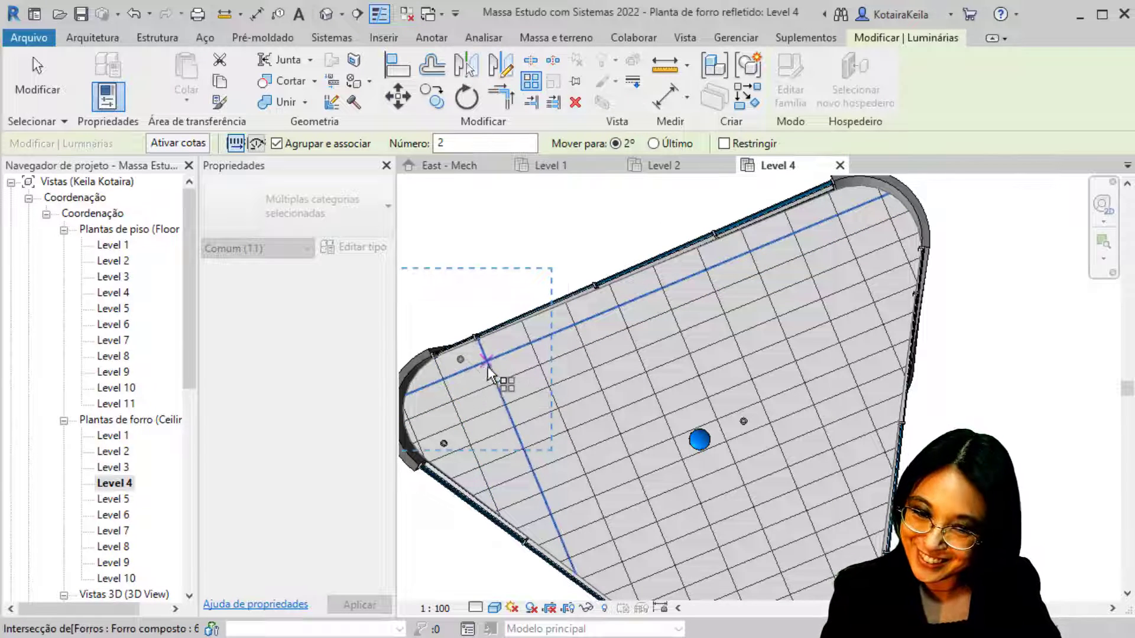
pyautogui.click(602, 154)
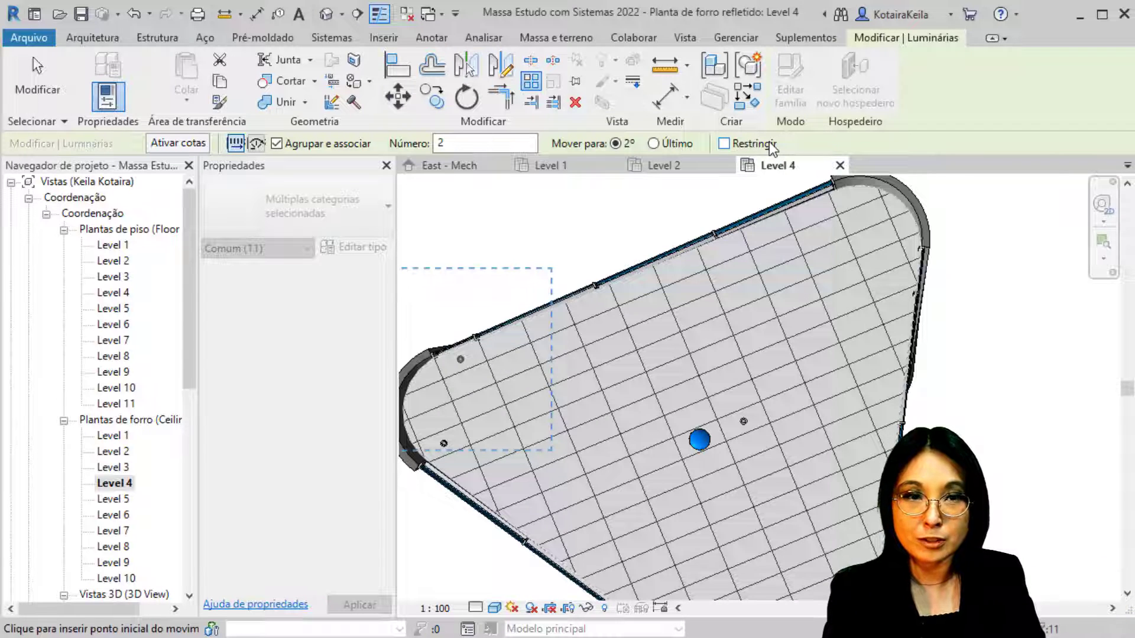
pyautogui.press('ctrl')
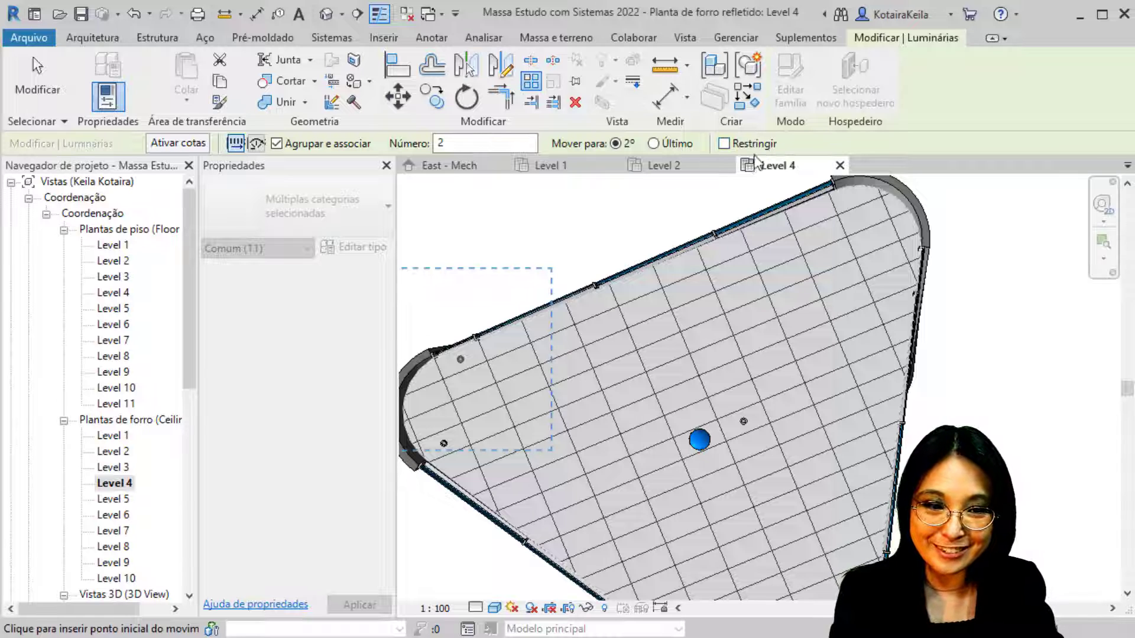
pyautogui.press('ctrl')
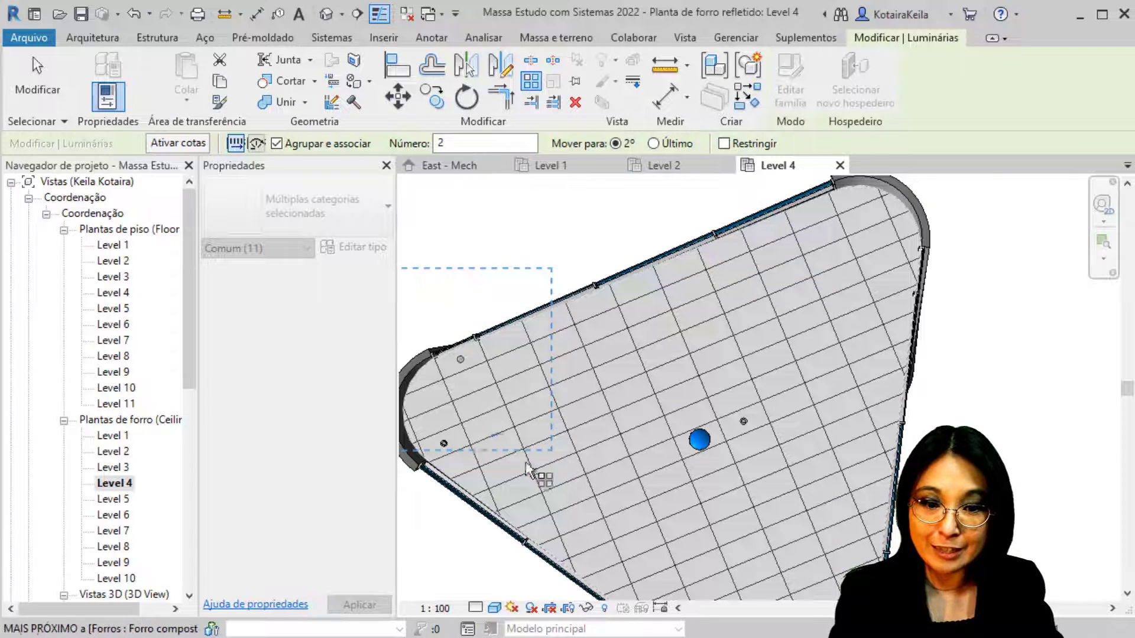
pyautogui.press('ctrl')
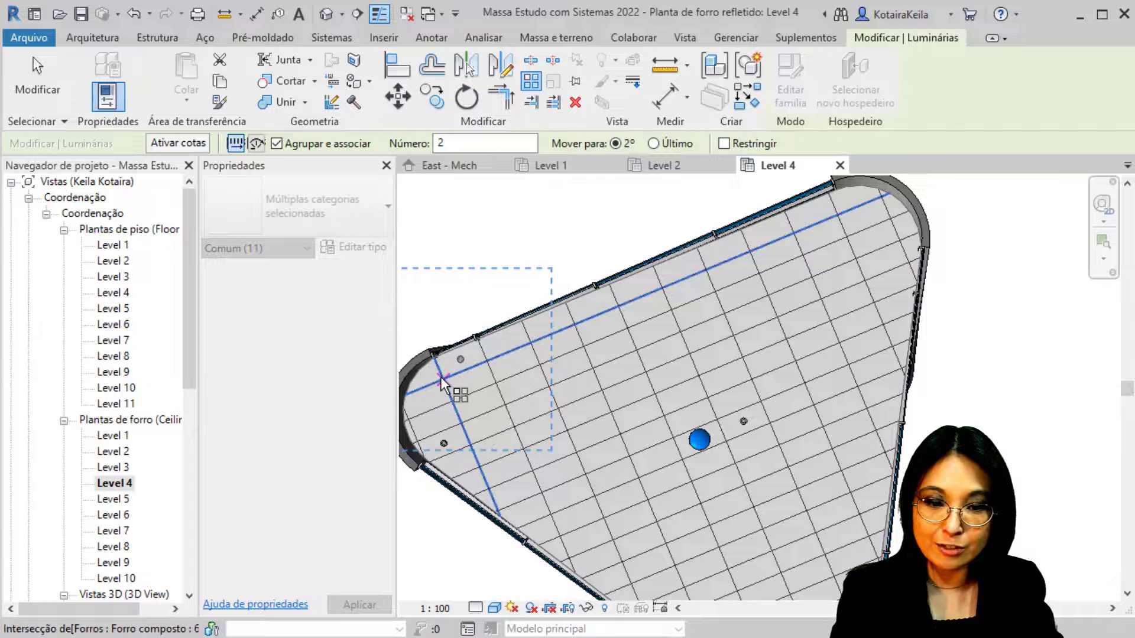
pyautogui.click(440, 378)
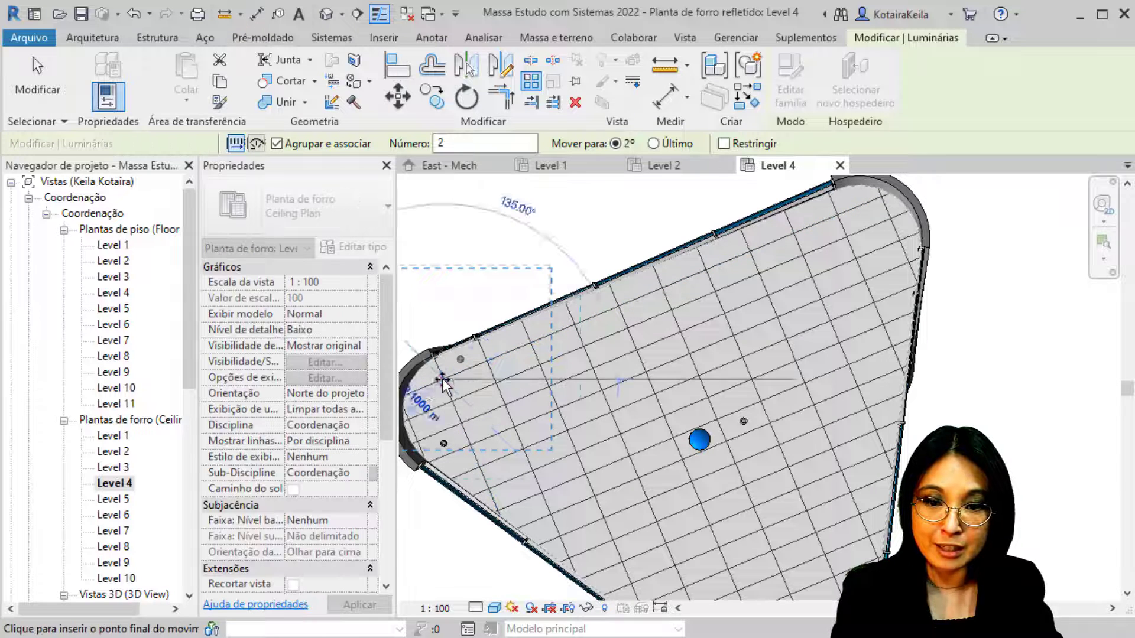
pyautogui.click(489, 360)
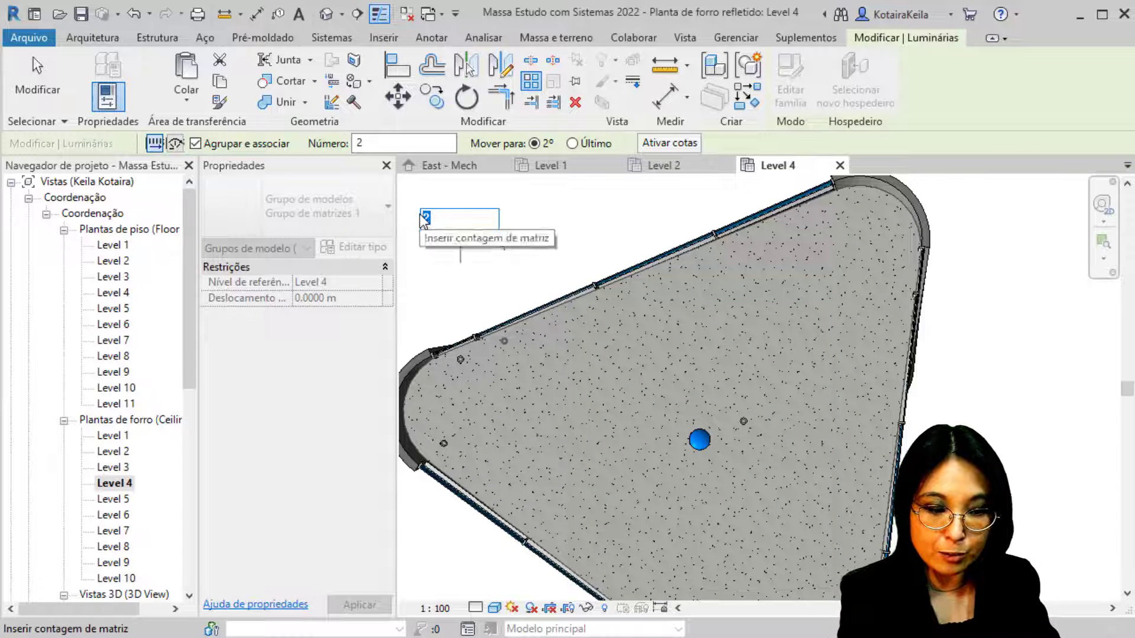
# Try luminaire array counts of 3, 4 and 2 in turn.
pyautogui.write('3')
pyautogui.press('Return')
pyautogui.click(505, 225)
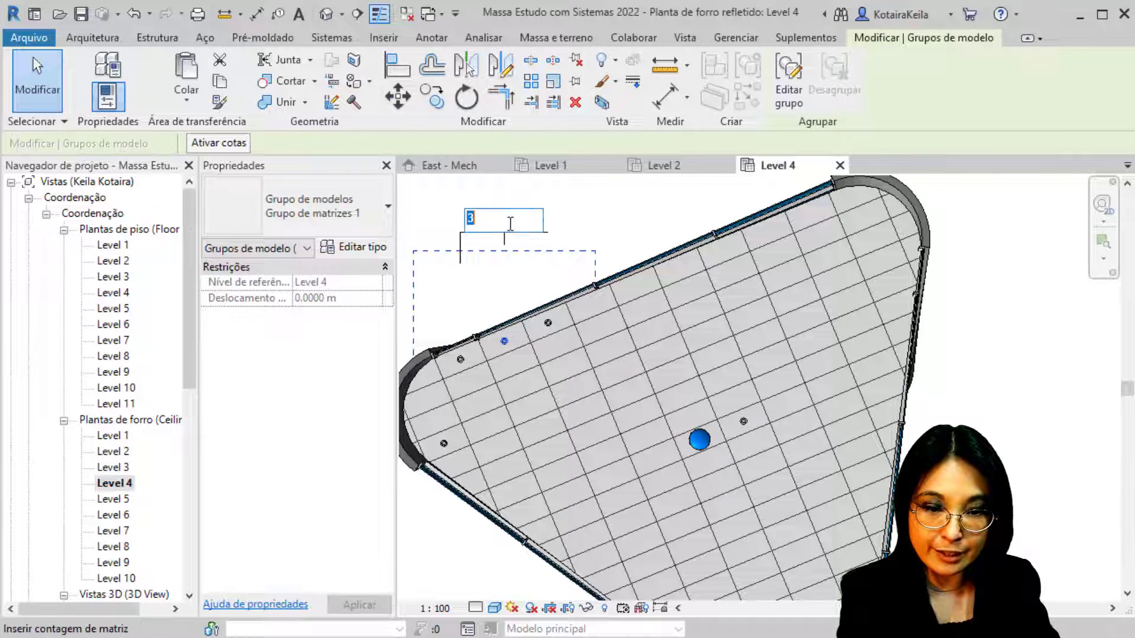
pyautogui.write('4')
pyautogui.press('Return')
pyautogui.click(530, 224)
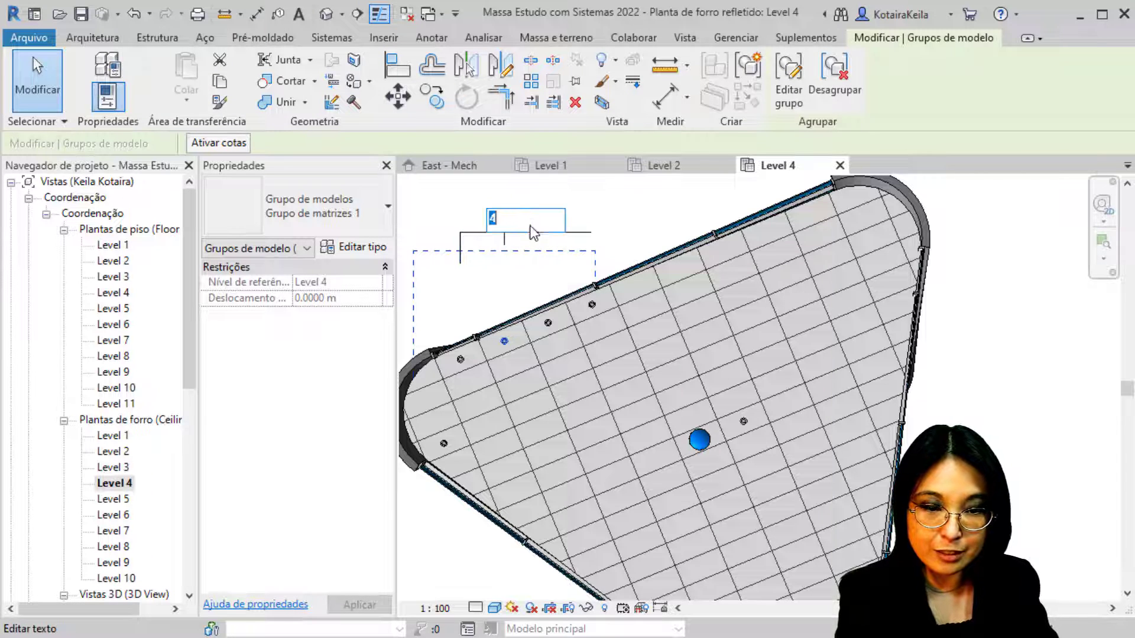
pyautogui.write('2')
pyautogui.press('Return')
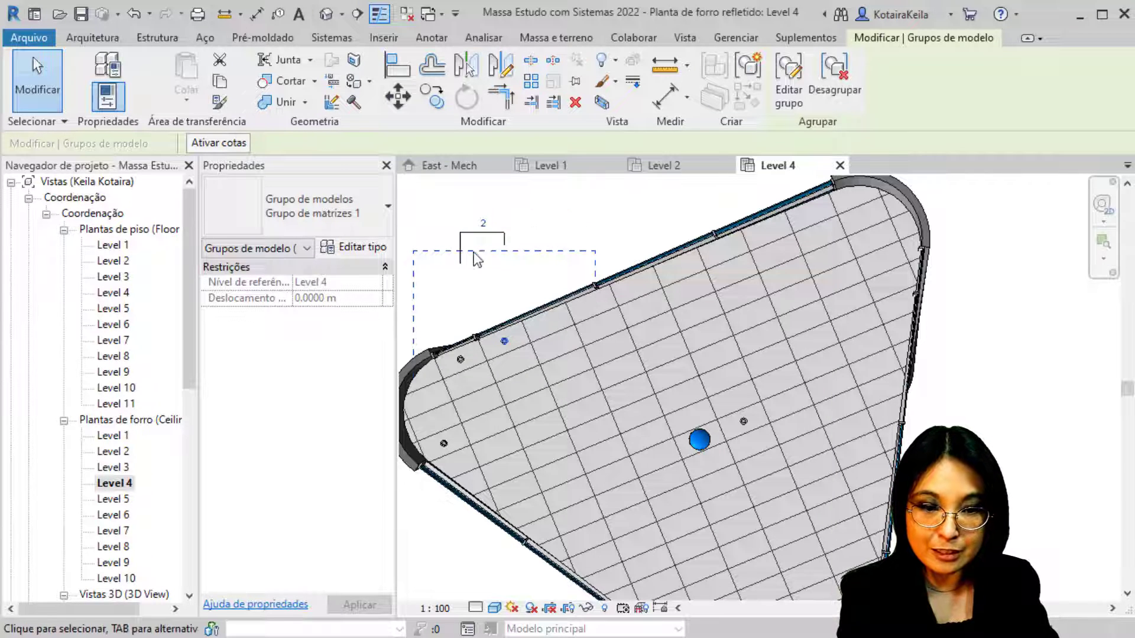
# Set the luminaire array count to 10 so the row runs along the upper wall.
pyautogui.click(485, 223)
pyautogui.press('Return')
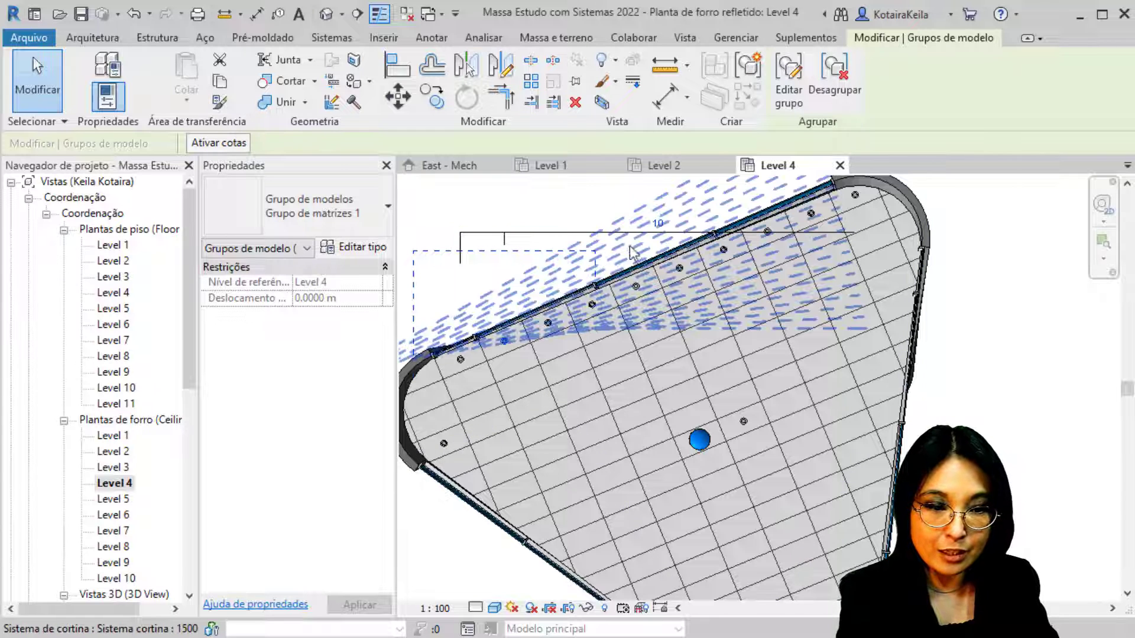
# Try to set the luminaire array count along the upper wall to 12.
pyautogui.click(658, 223)
pyautogui.write('1')
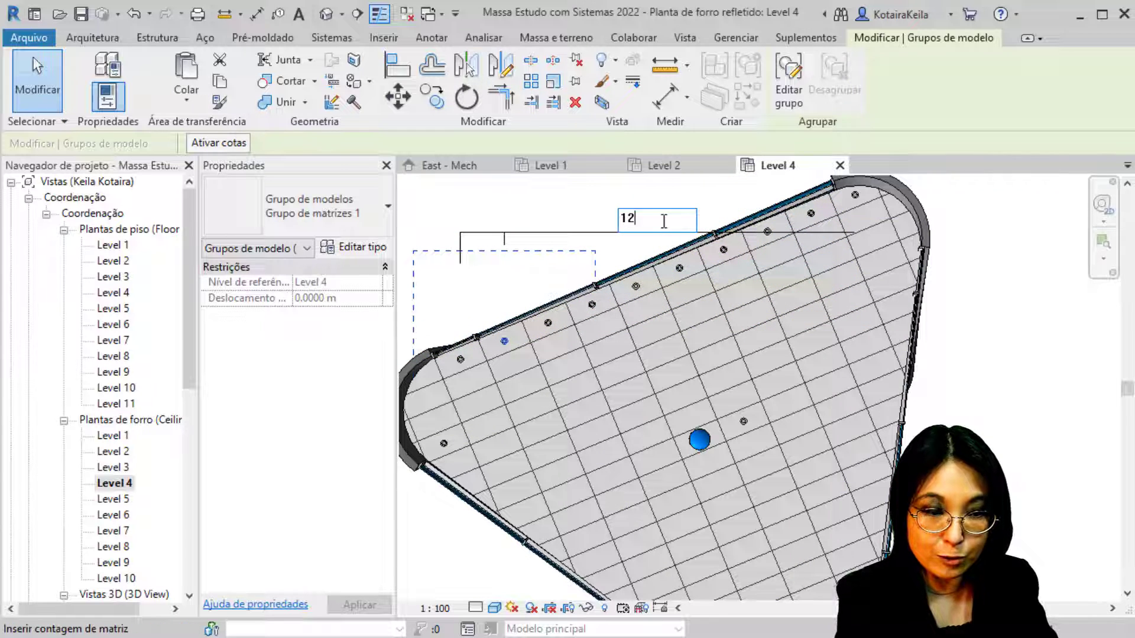
pyautogui.write('2')
pyautogui.press('Return')
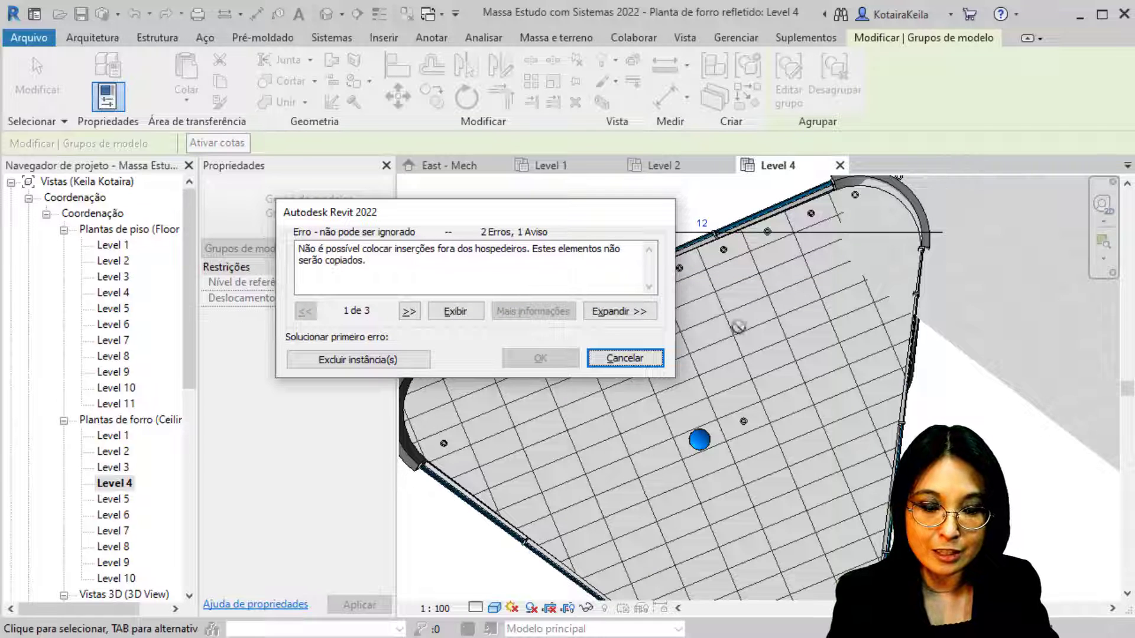
pyautogui.click(646, 363)
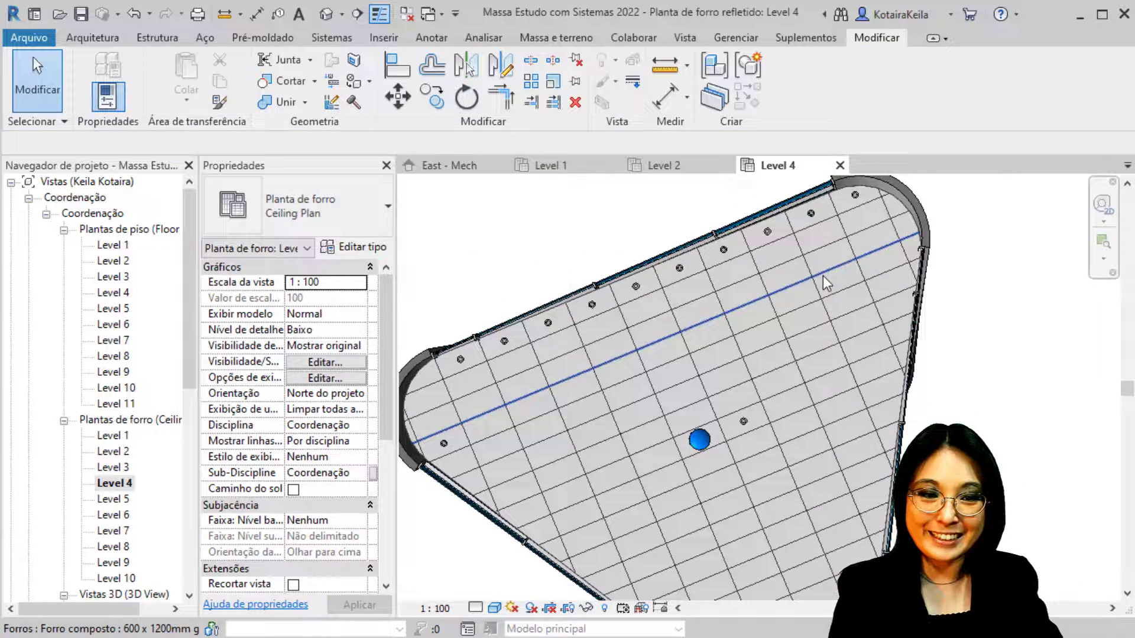
# Set the count of the luminaire array along the upper wall to 9 and clear the selection.
pyautogui.click(768, 234)
pyautogui.click(658, 224)
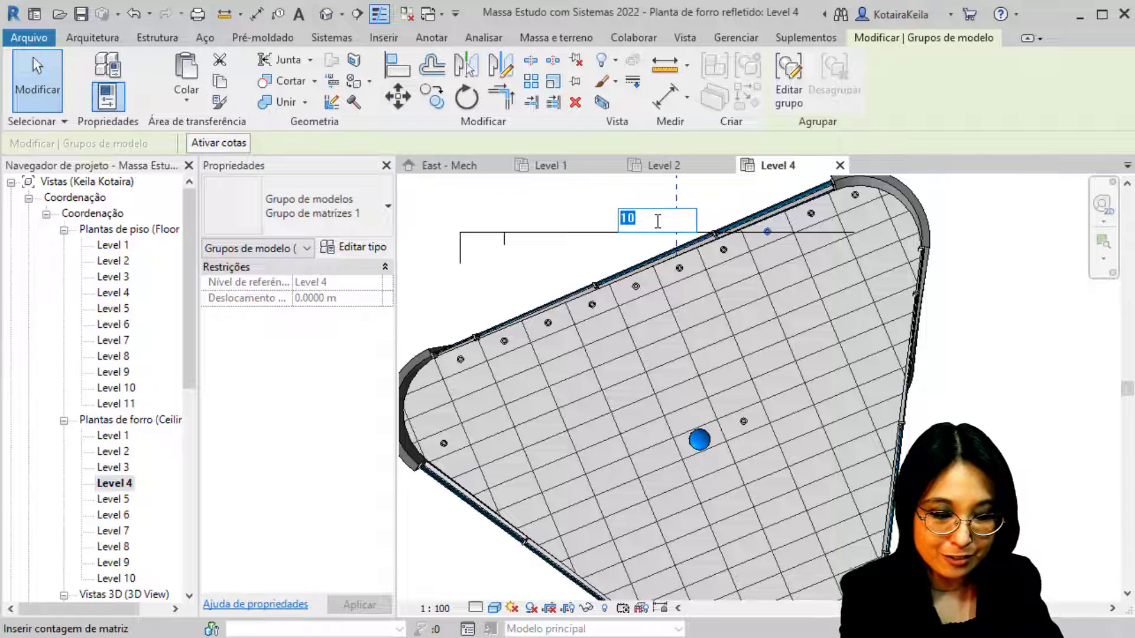
pyautogui.write('9')
pyautogui.press('Return')
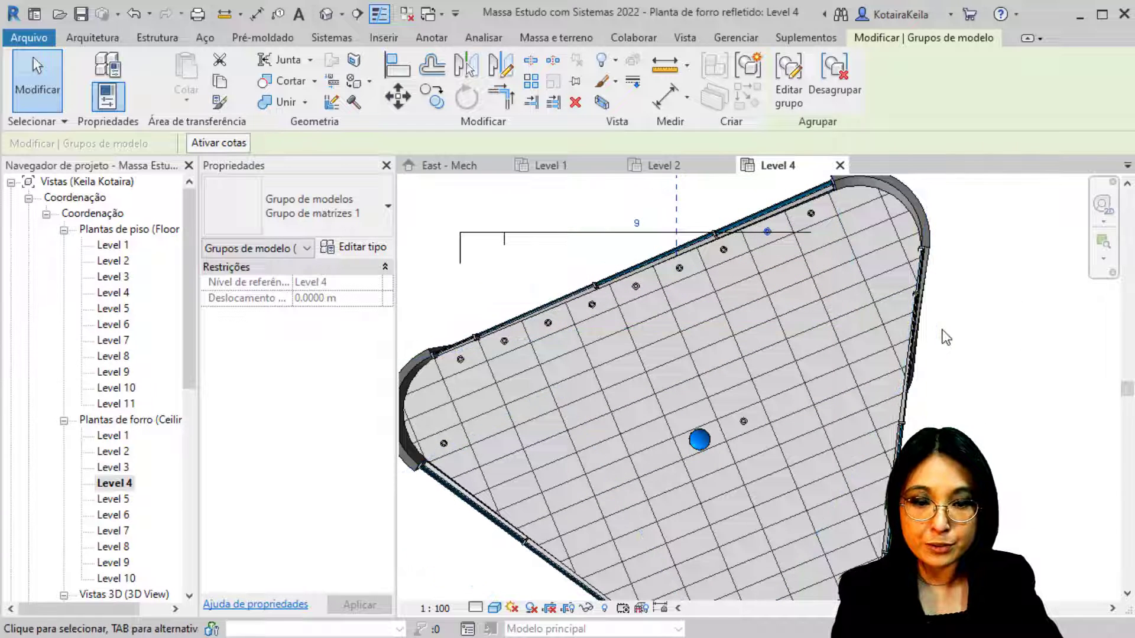
pyautogui.scroll(-1, 940, 330)
pyautogui.moveTo(941, 325); pyautogui.dragTo(919, 183, button='middle')
pyautogui.scroll(-1, 919, 177)
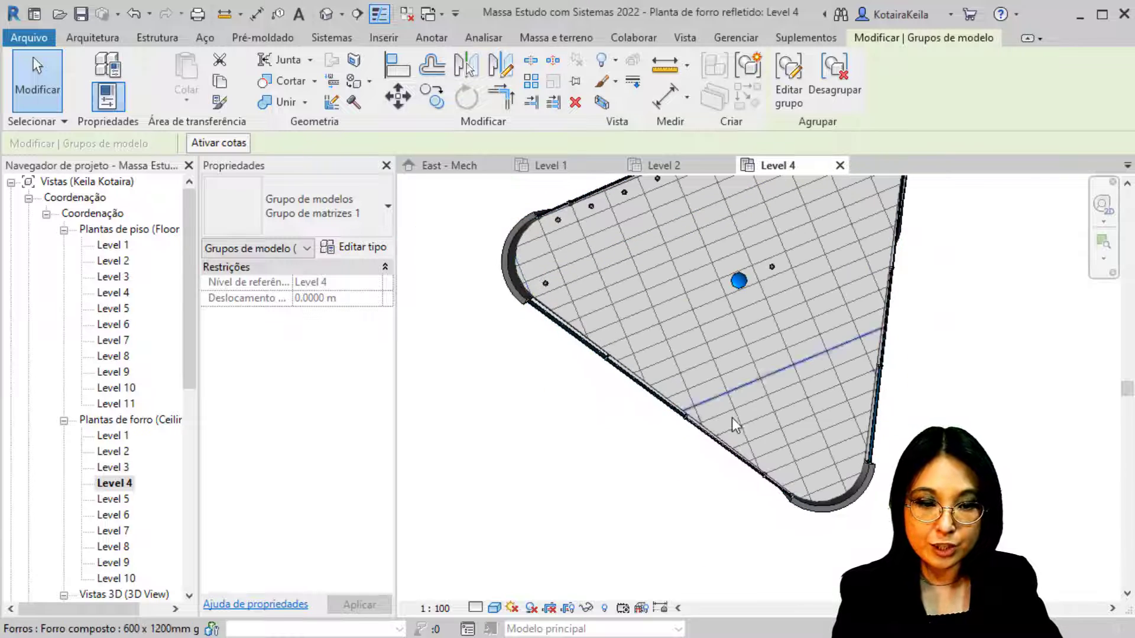
pyautogui.moveTo(727, 398); pyautogui.dragTo(641, 396, button='middle')
pyautogui.scroll(-2, 629, 379)
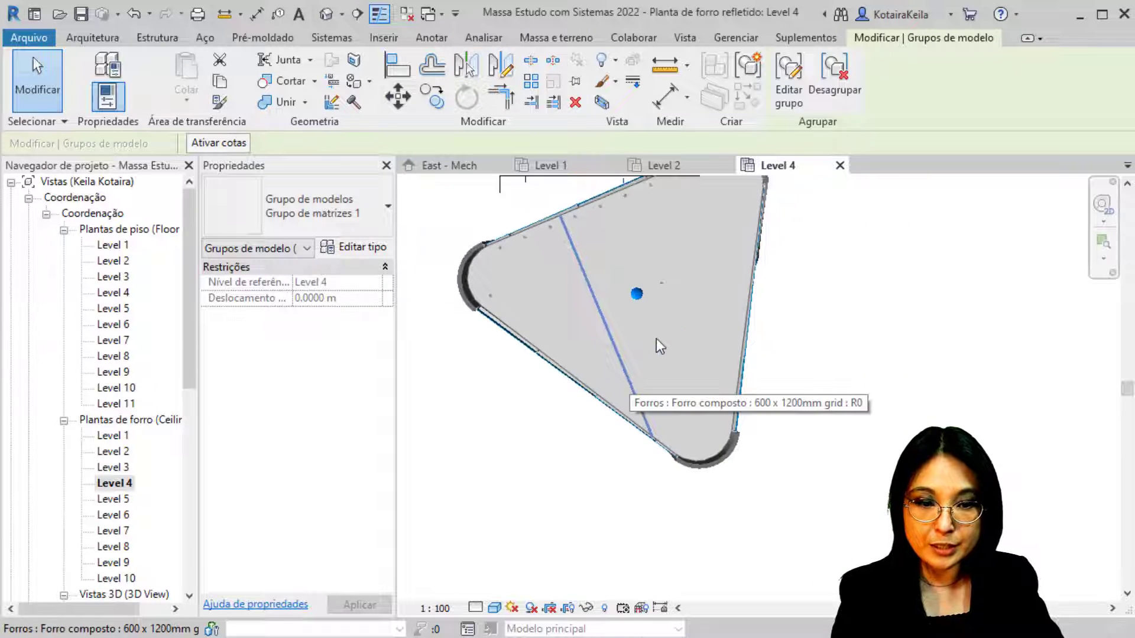
pyautogui.click(878, 308)
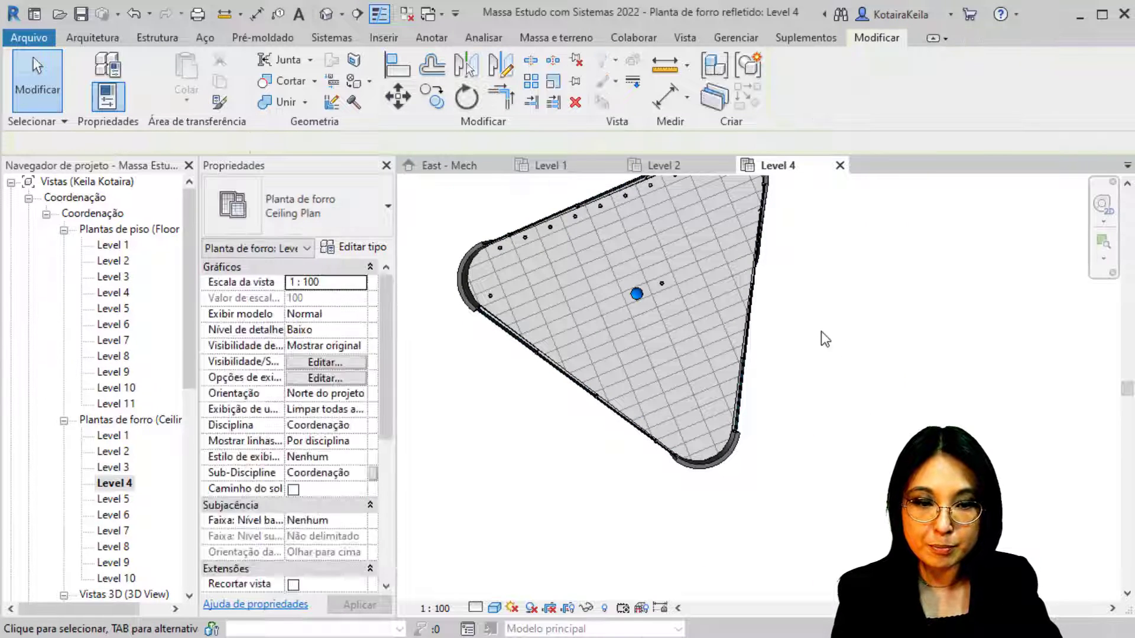
# Create a linear array of the spot luminaire near the left corner with Agrupar e associar, number 9 and Mover para Último, ending at the lower corner of the diagonal wall.
pyautogui.moveTo(897, 418); pyautogui.dragTo(866, 436, button='middle')
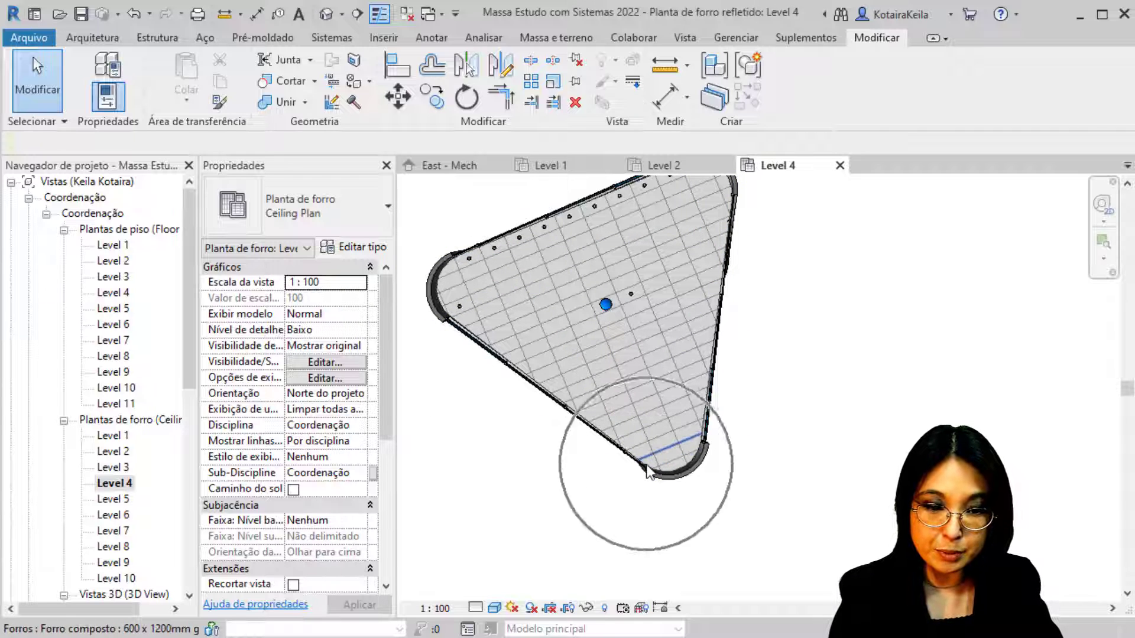
pyautogui.click(458, 307)
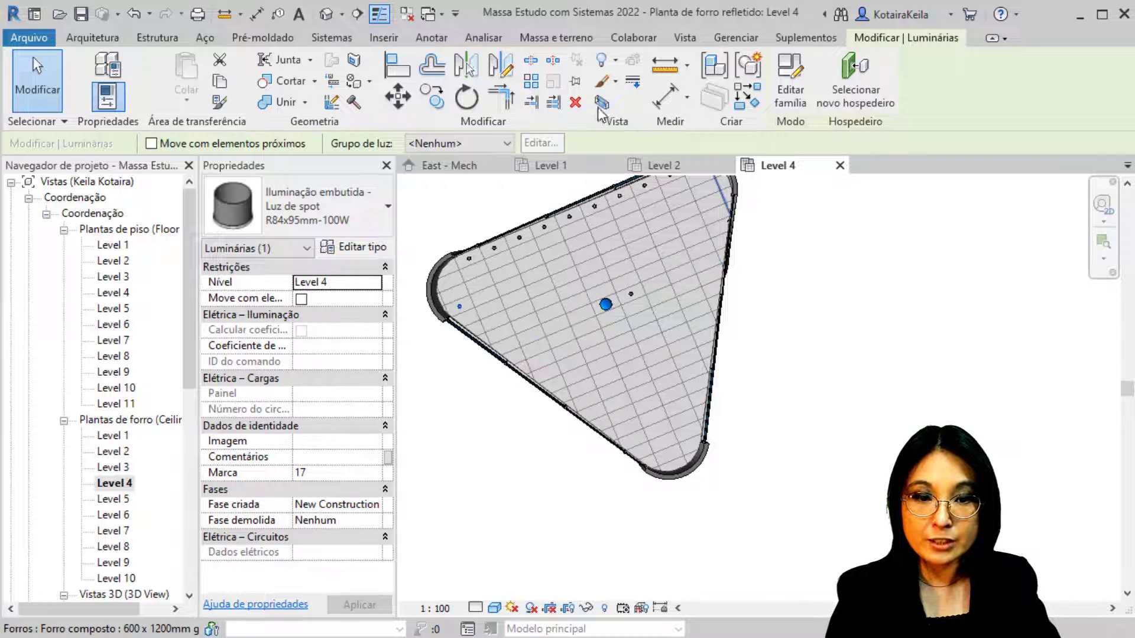
pyautogui.click(531, 84)
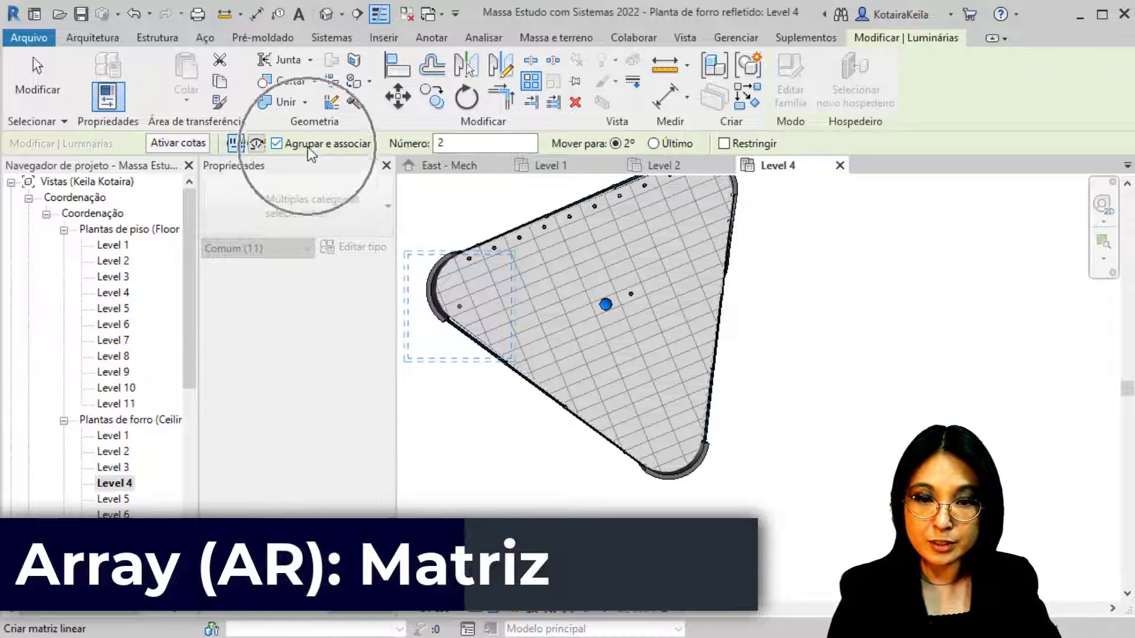
pyautogui.click(465, 146)
pyautogui.write('9')
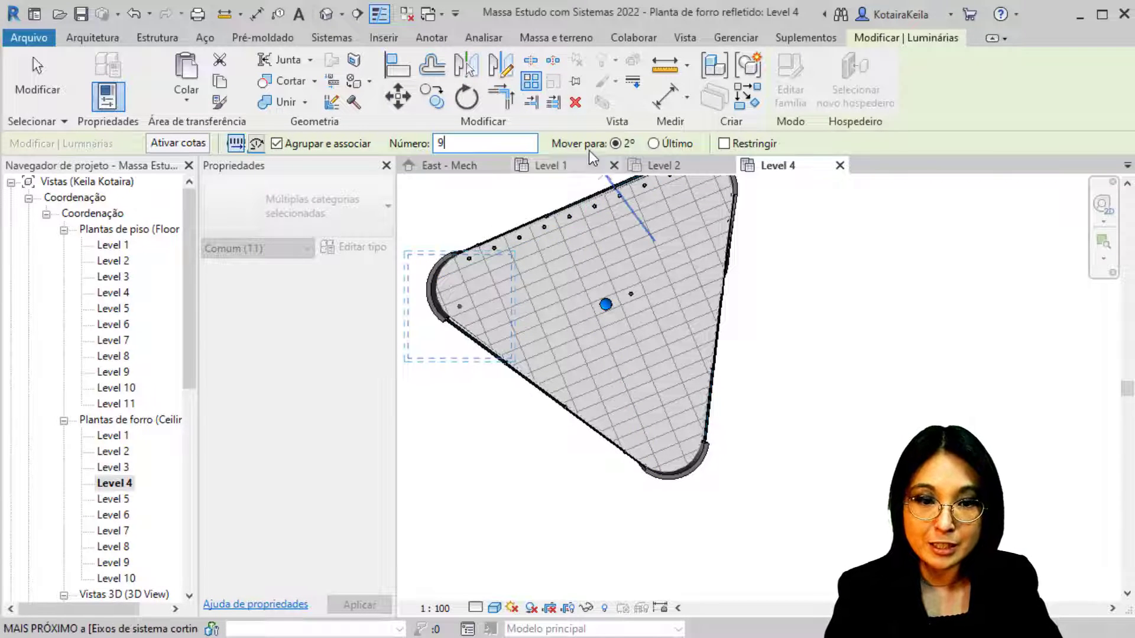
pyautogui.click(679, 147)
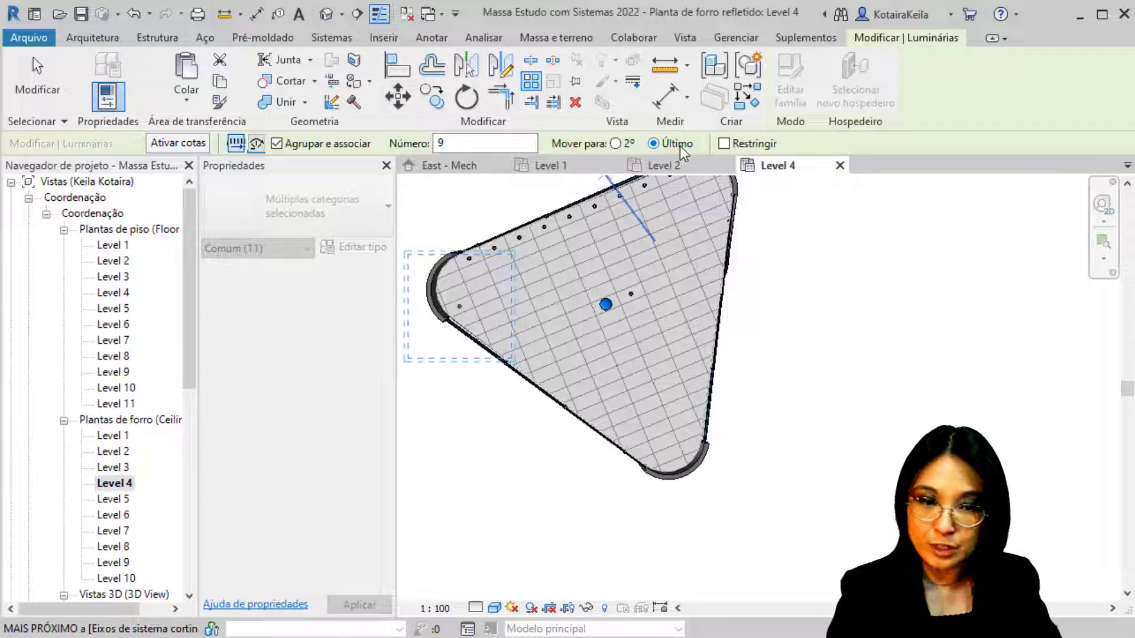
pyautogui.click(450, 316)
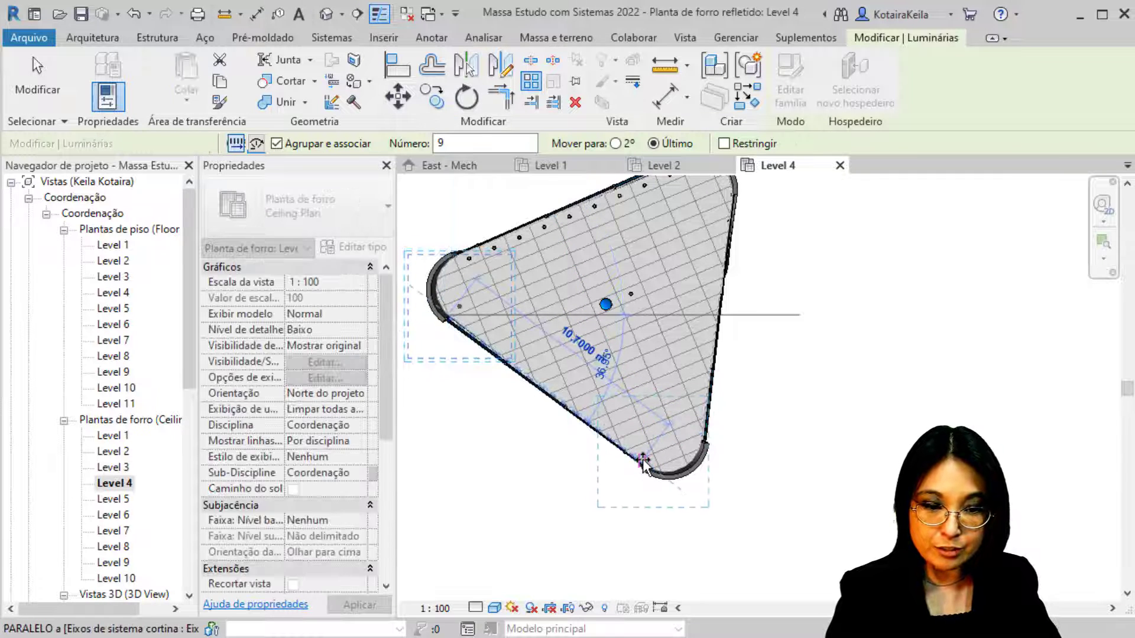
pyautogui.click(642, 460)
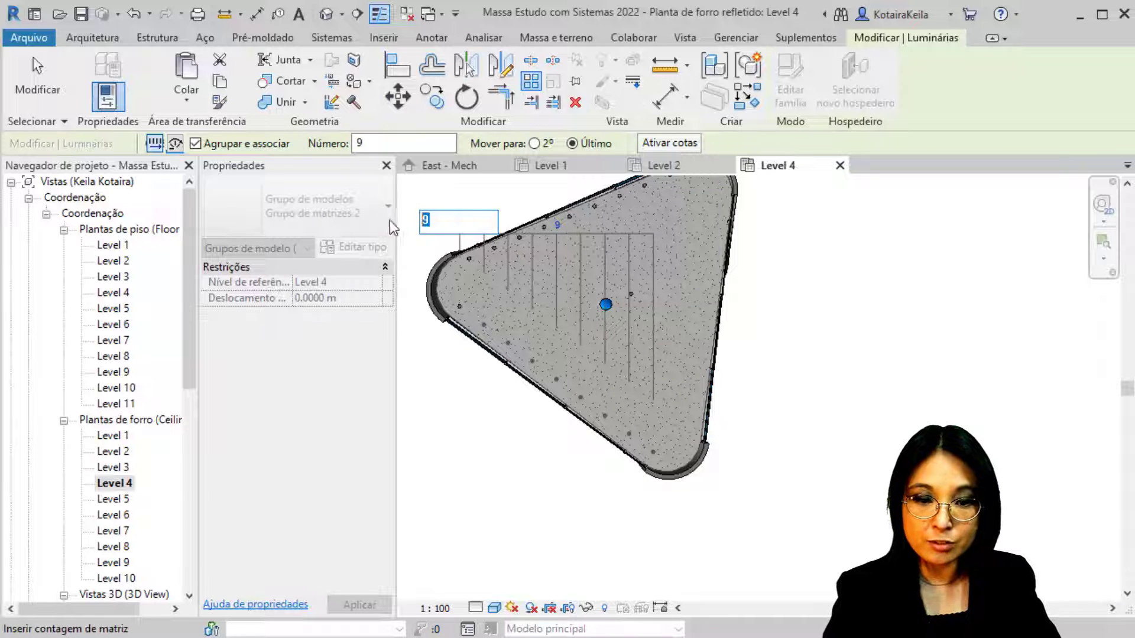
# Try counts of 3, 5 and 4 in turn for the luminaire array along the lower-left wall.
pyautogui.write('3')
pyautogui.press('Return')
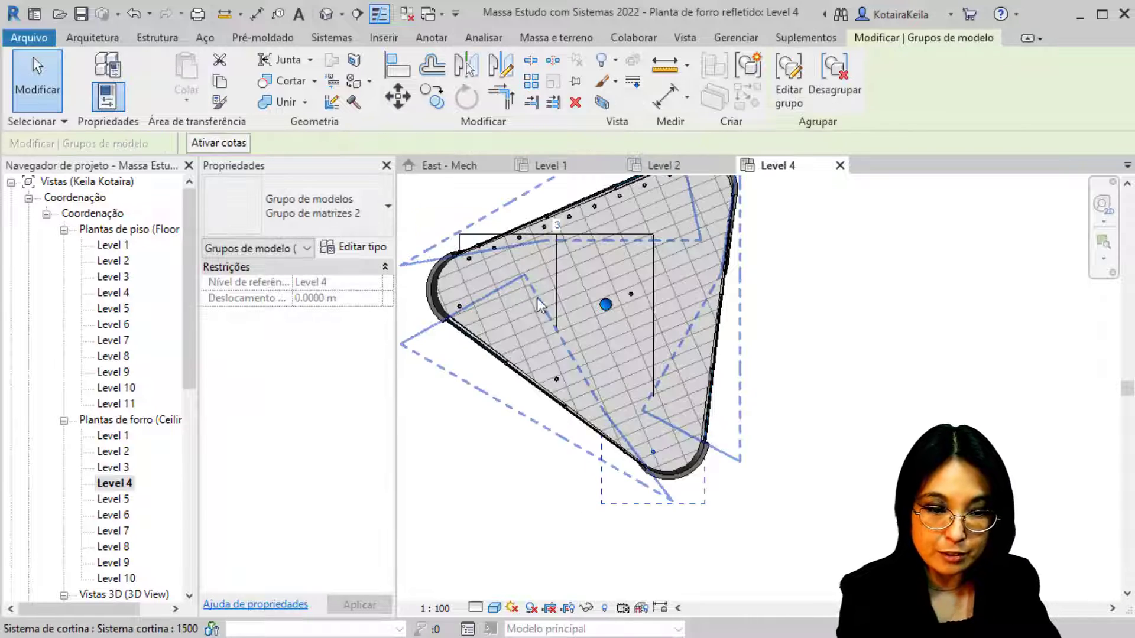
pyautogui.write('5')
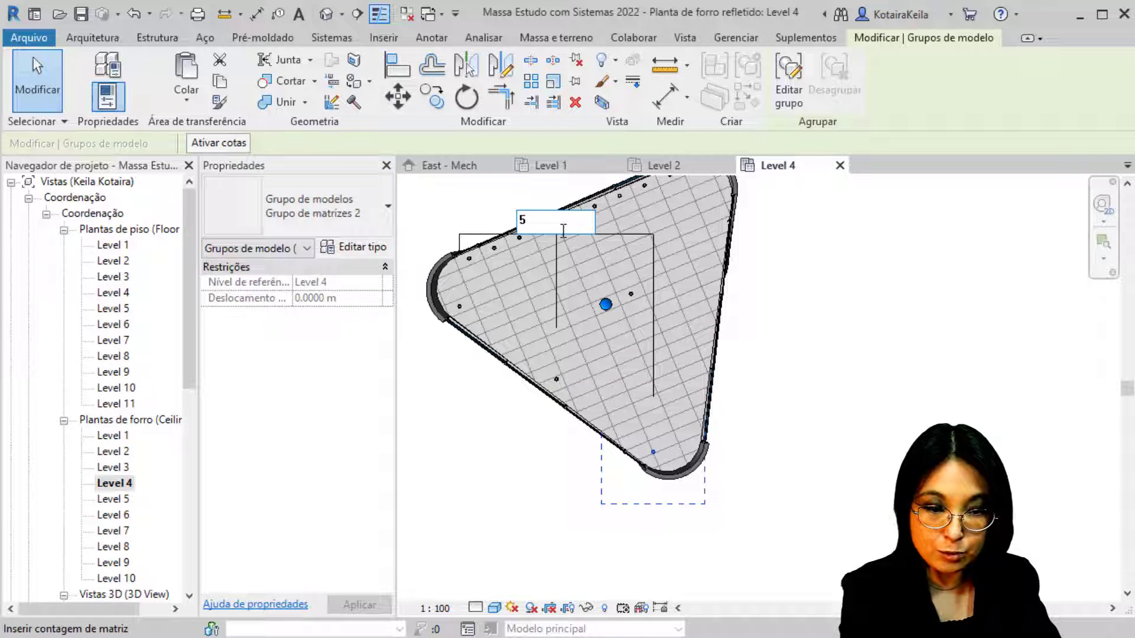
pyautogui.press('Return')
pyautogui.write('4')
pyautogui.press('Return')
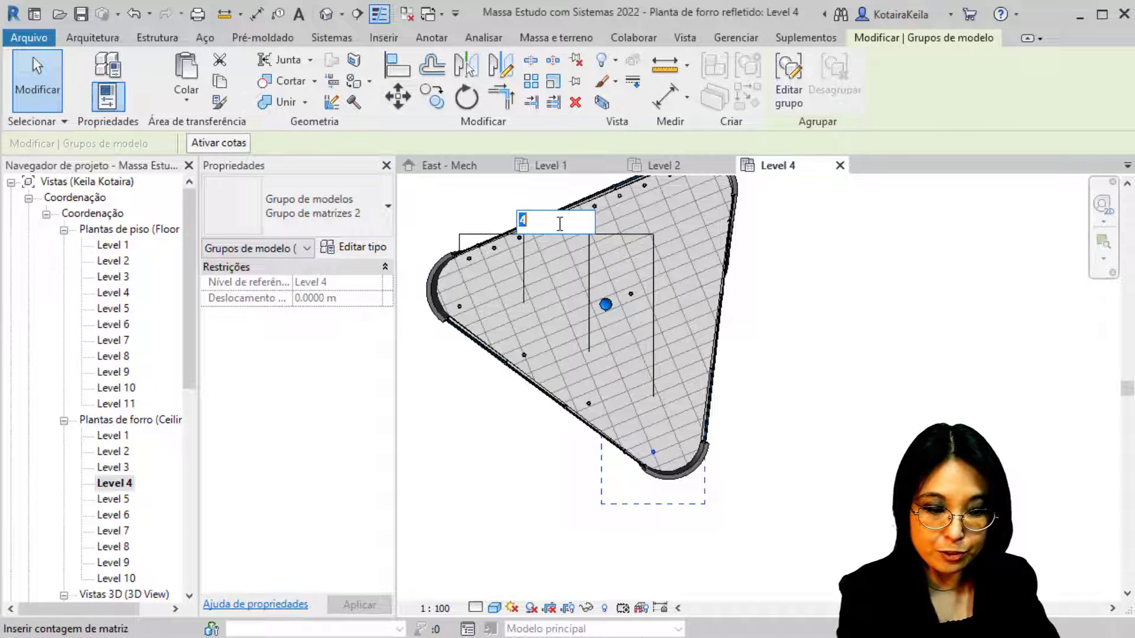
# Set the count of the luminaire array along the lower-left wall to 9, then check one of its groups and deselect it.
pyautogui.press('Return')
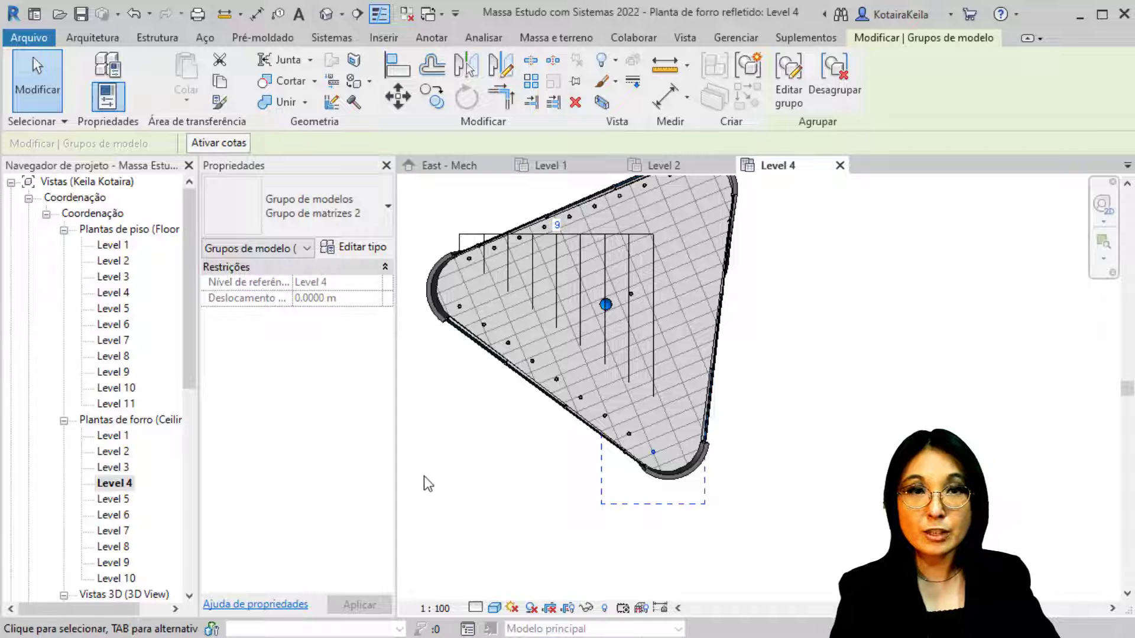
pyautogui.click(423, 467)
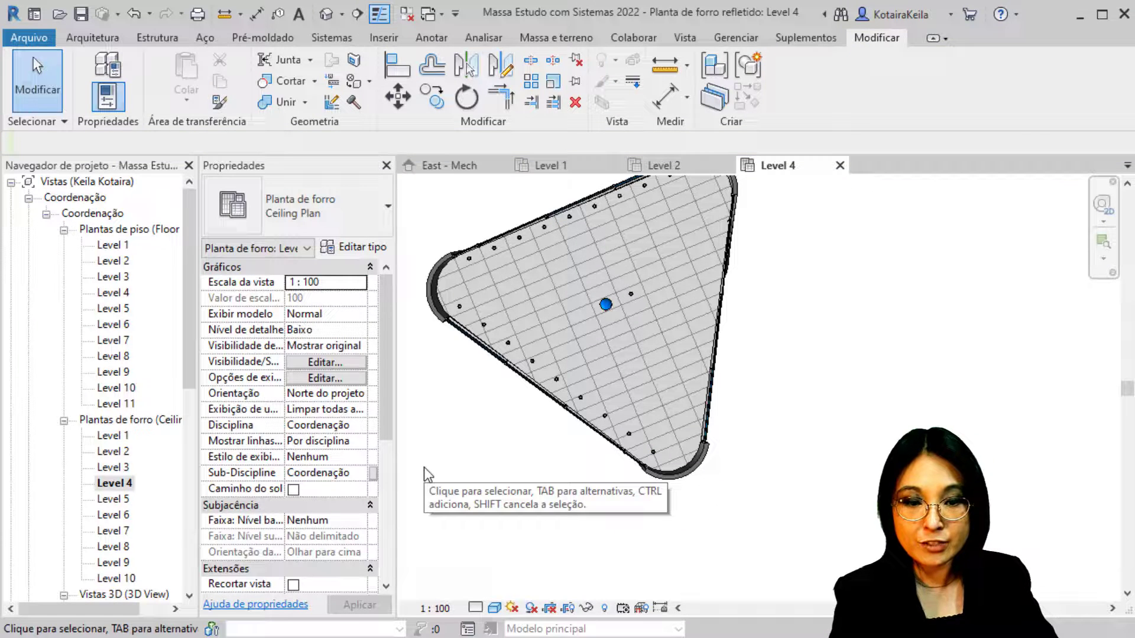
pyautogui.click(509, 340)
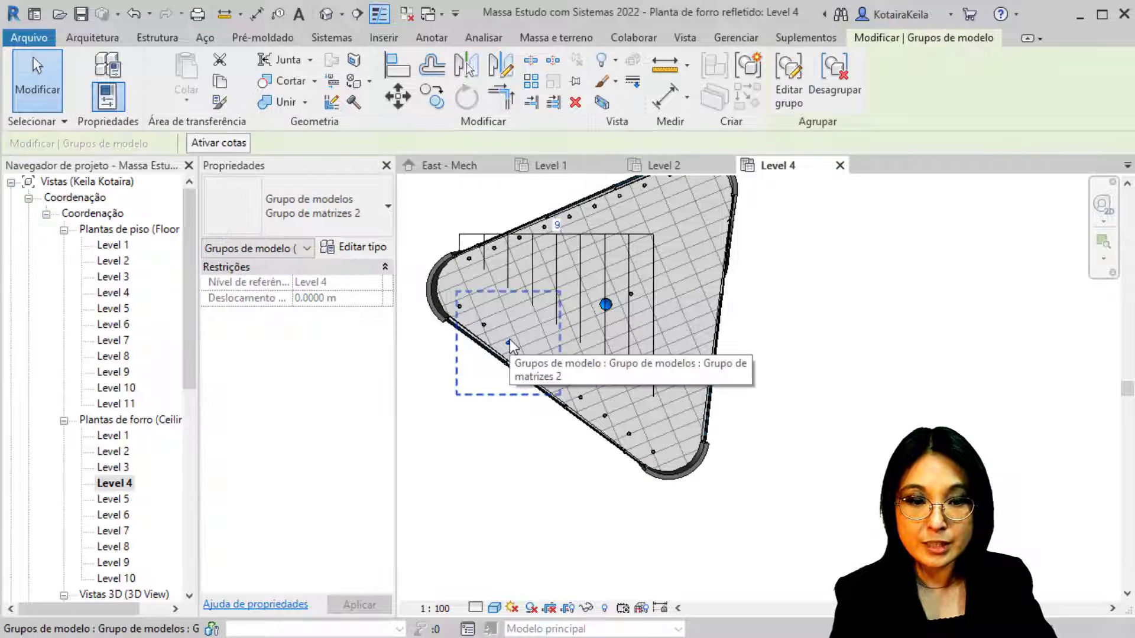
pyautogui.click(473, 492)
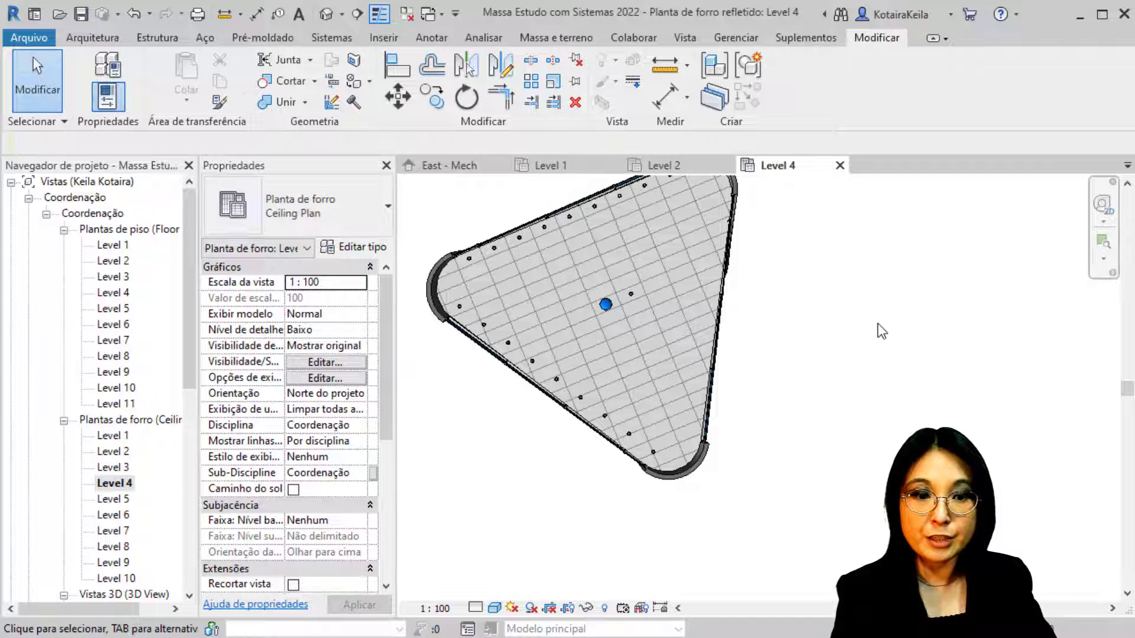
# Copy the central half-circle luminaire and its neighbouring spot luminaire together to the upper-right corner of the ceiling.
pyautogui.scroll(5, 627, 332)
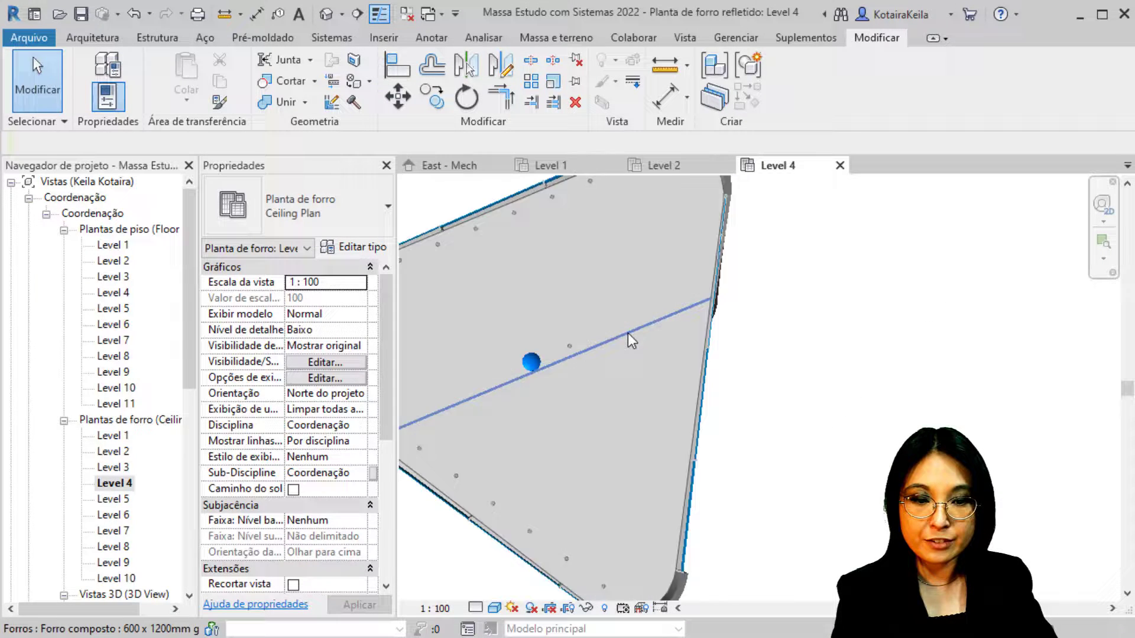
pyautogui.click(559, 348)
pyautogui.scroll(2, 561, 355)
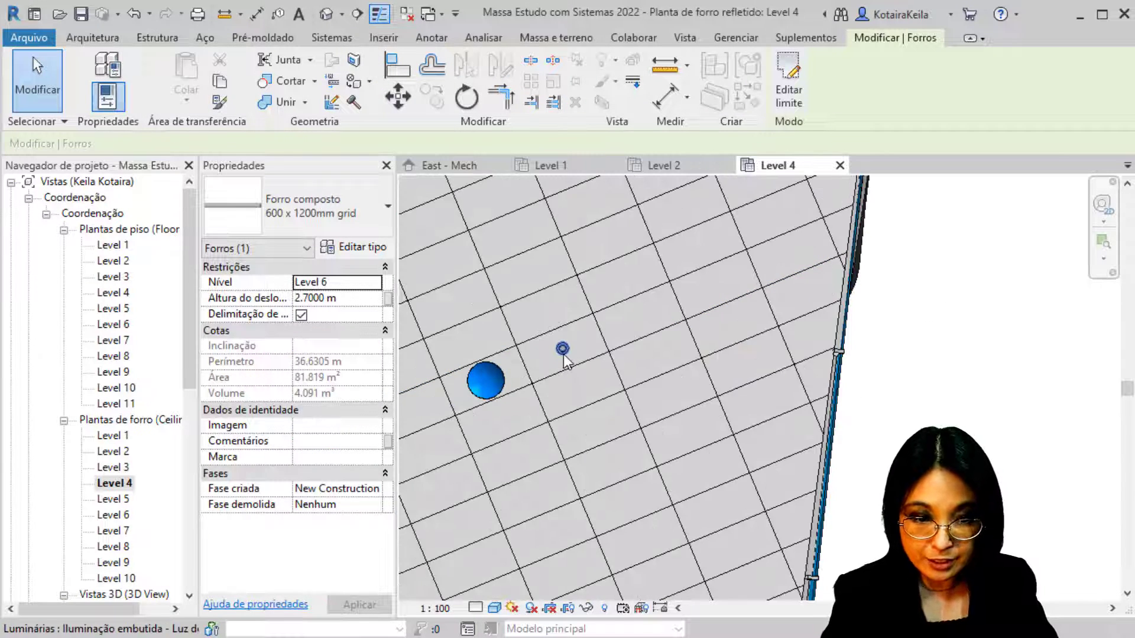
pyautogui.click(563, 352)
pyautogui.keyDown('ctrl'); pyautogui.click(494, 389); pyautogui.keyUp('ctrl')
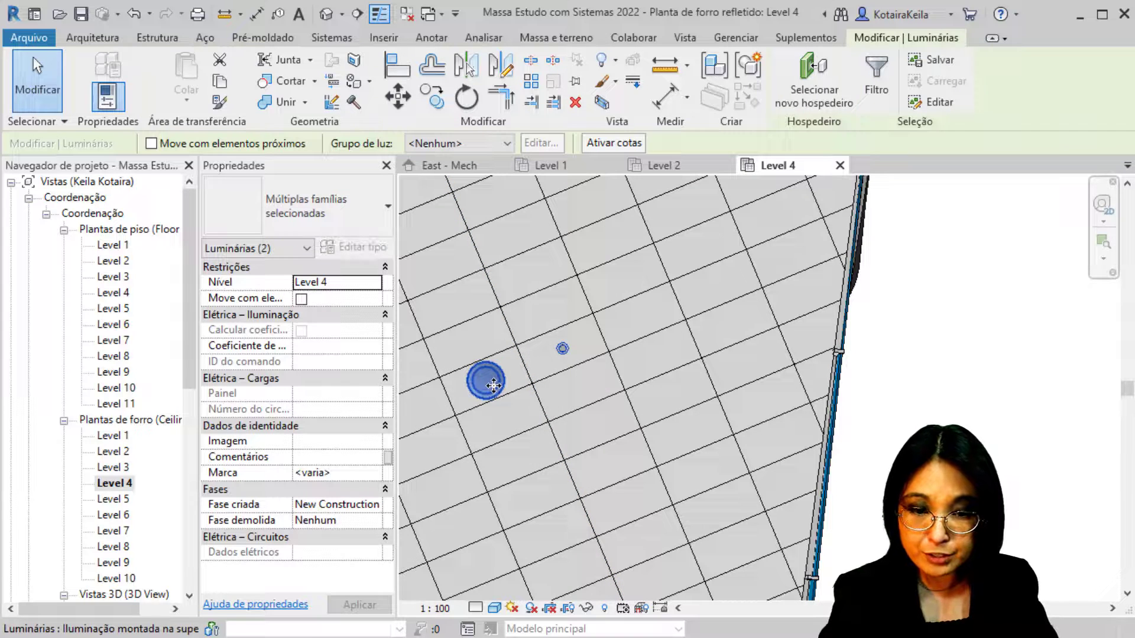
pyautogui.moveTo(570, 380); pyautogui.dragTo(659, 489, button='middle')
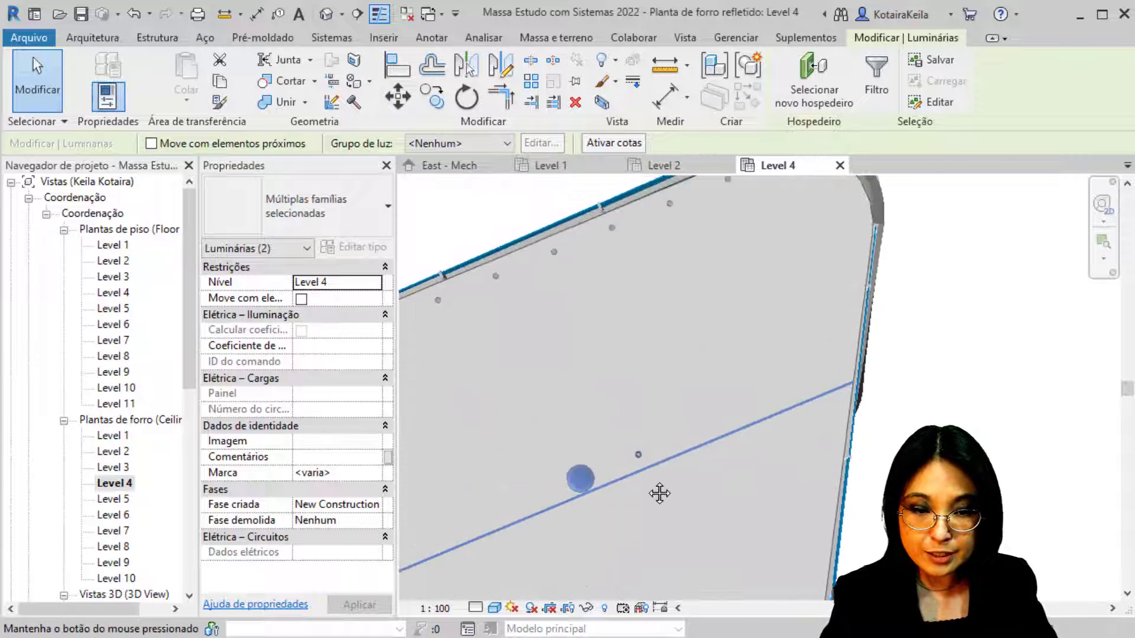
pyautogui.scroll(-1, 644, 467)
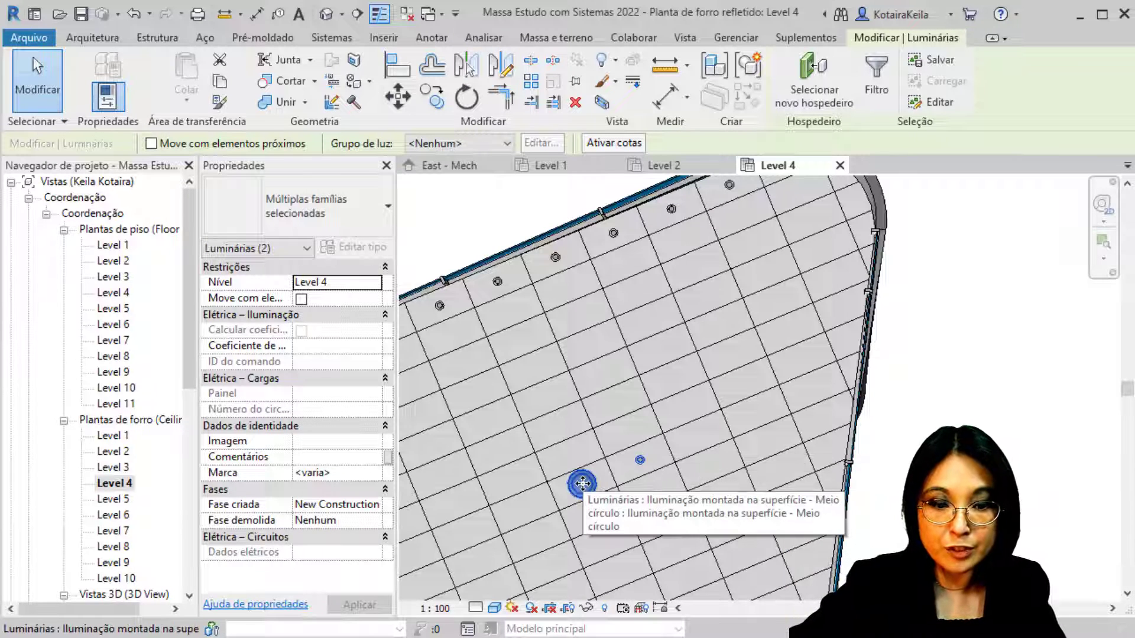
pyautogui.keyDown('ctrl'); pyautogui.moveTo(582, 484); pyautogui.dragTo(780, 246); pyautogui.keyUp('ctrl')
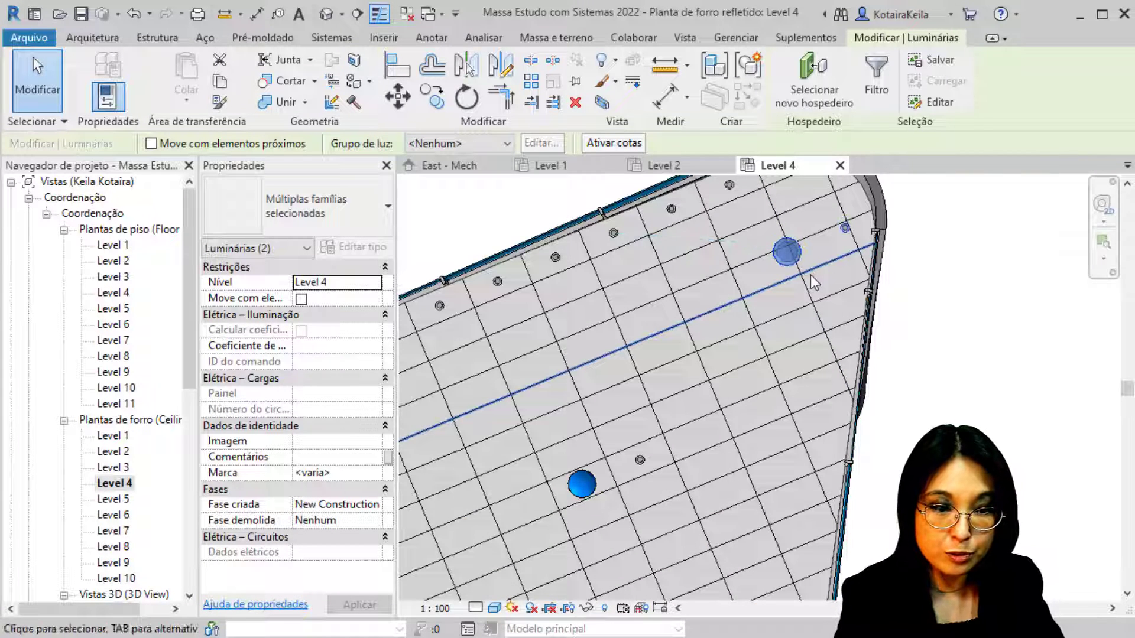
# Nudge the copied luminaire pair up, down, left and right in small increments to centre the half-circle luminaire near a grid intersection, then deselect the pair.
pyautogui.press('Up')
pyautogui.press('Up')
pyautogui.press('Up')
pyautogui.press('Down')
pyautogui.press('Down')
pyautogui.press('Down')
pyautogui.press('Down')
pyautogui.press('Down')
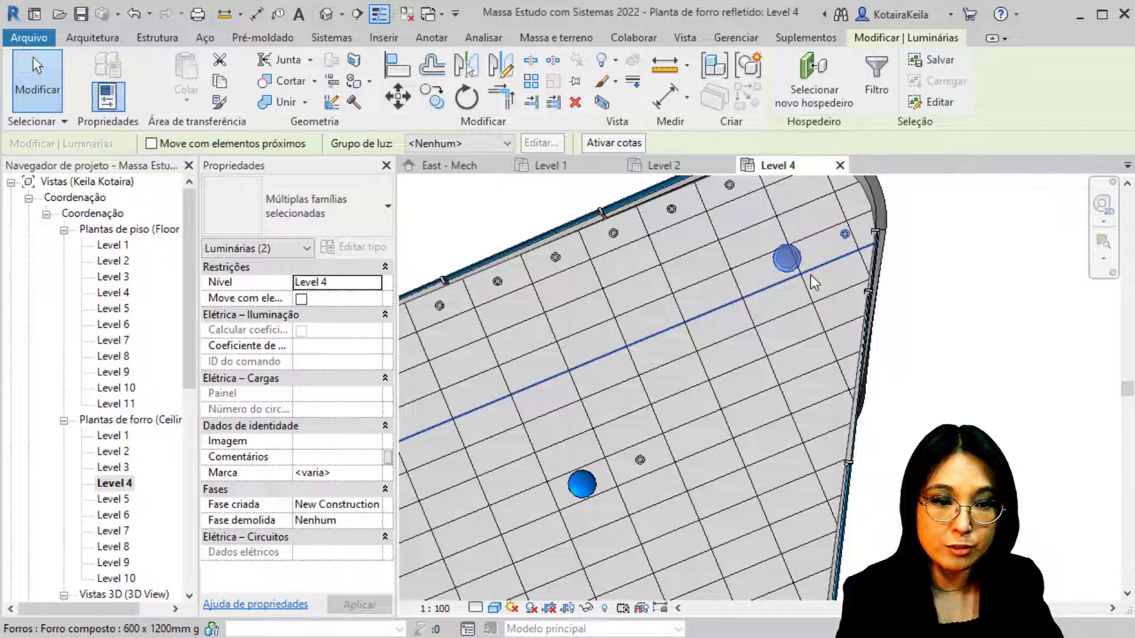
pyautogui.press('Up')
pyautogui.press('Up')
pyautogui.press('Up')
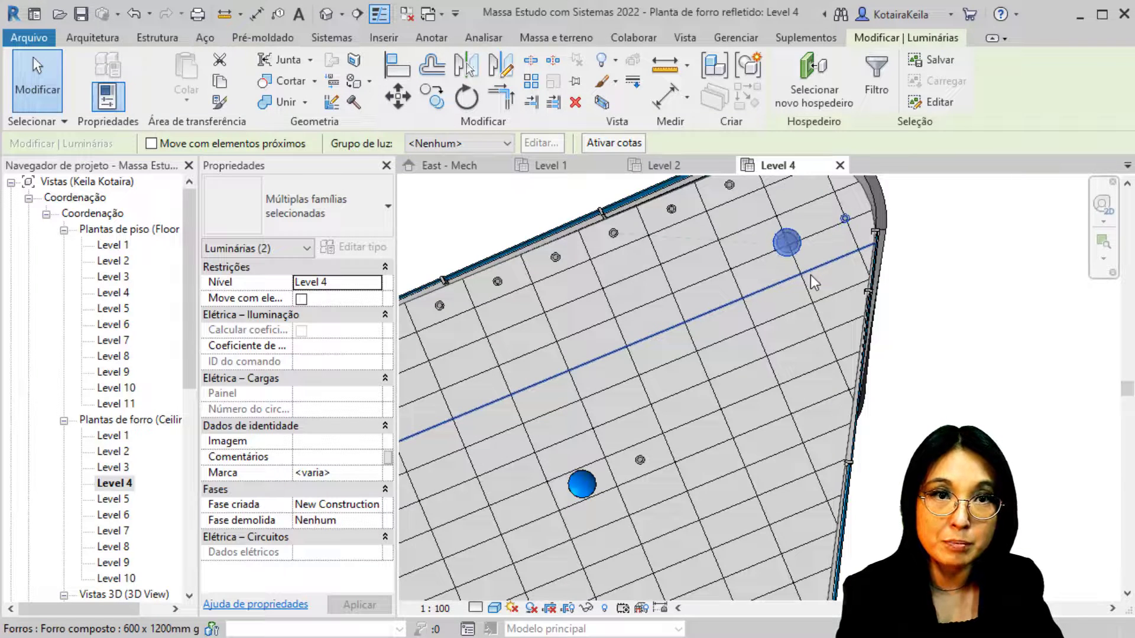
pyautogui.press('Down')
pyautogui.press('Down')
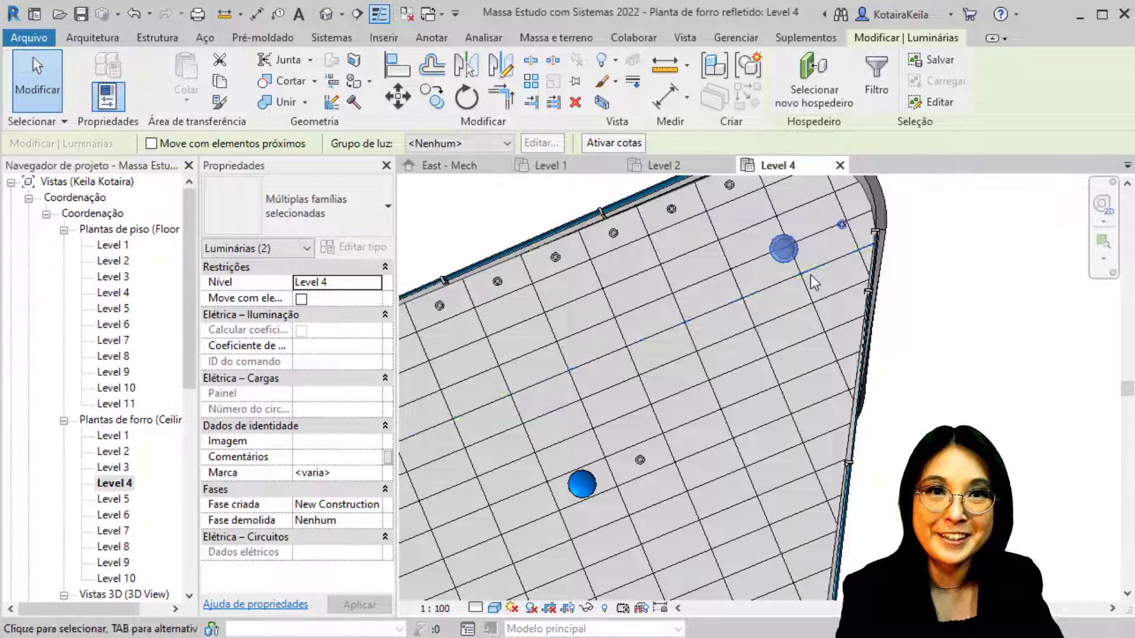
pyautogui.press('Left')
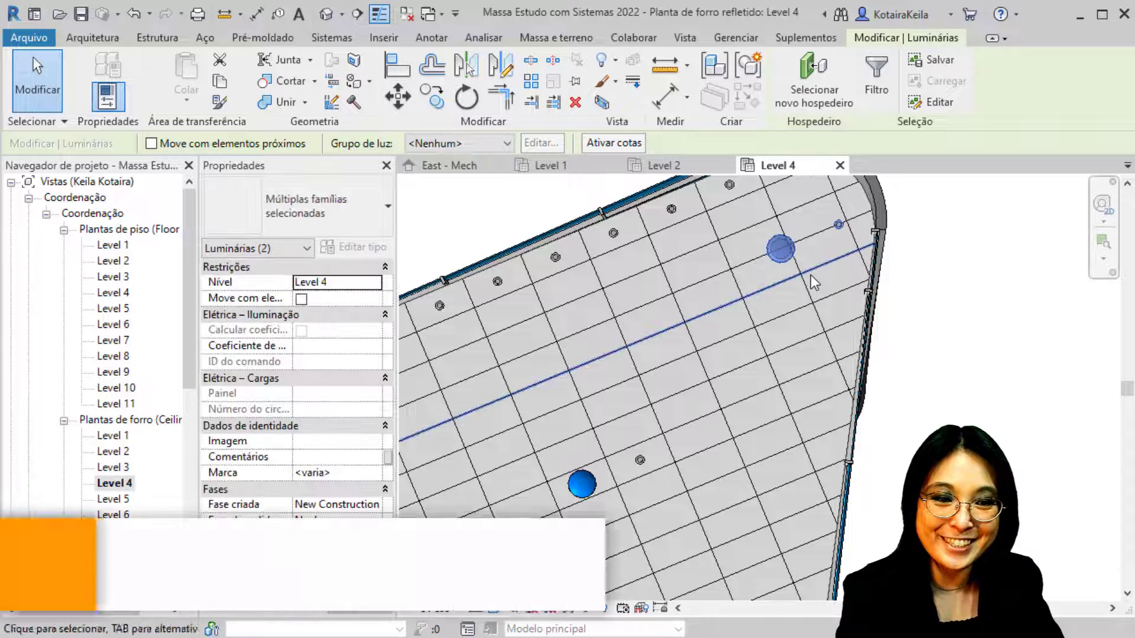
pyautogui.press('Right')
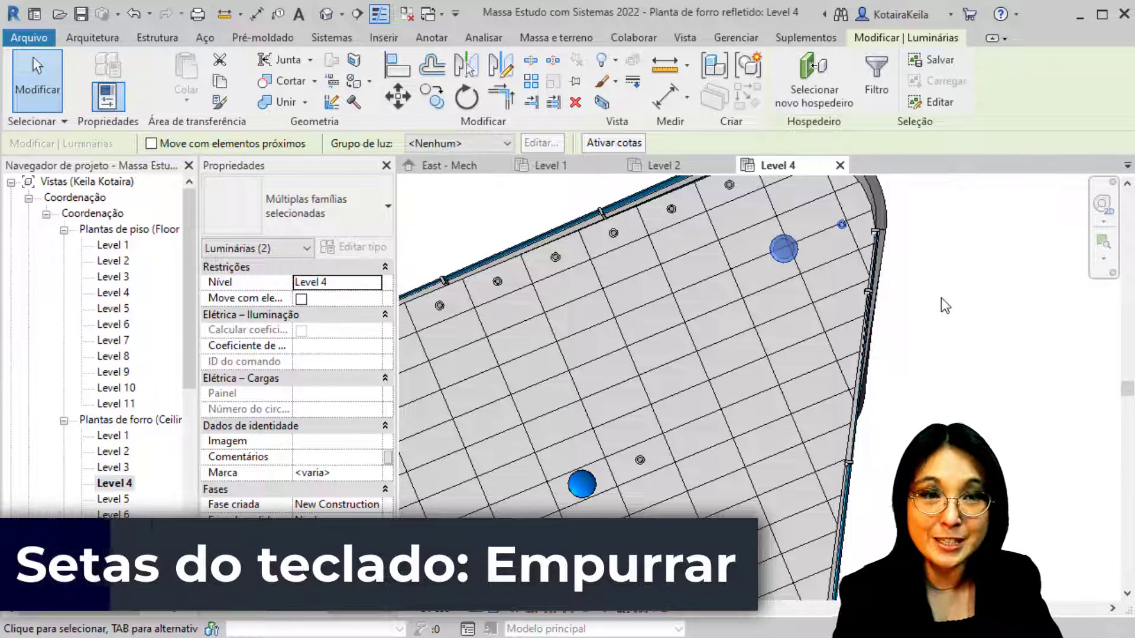
pyautogui.click(942, 304)
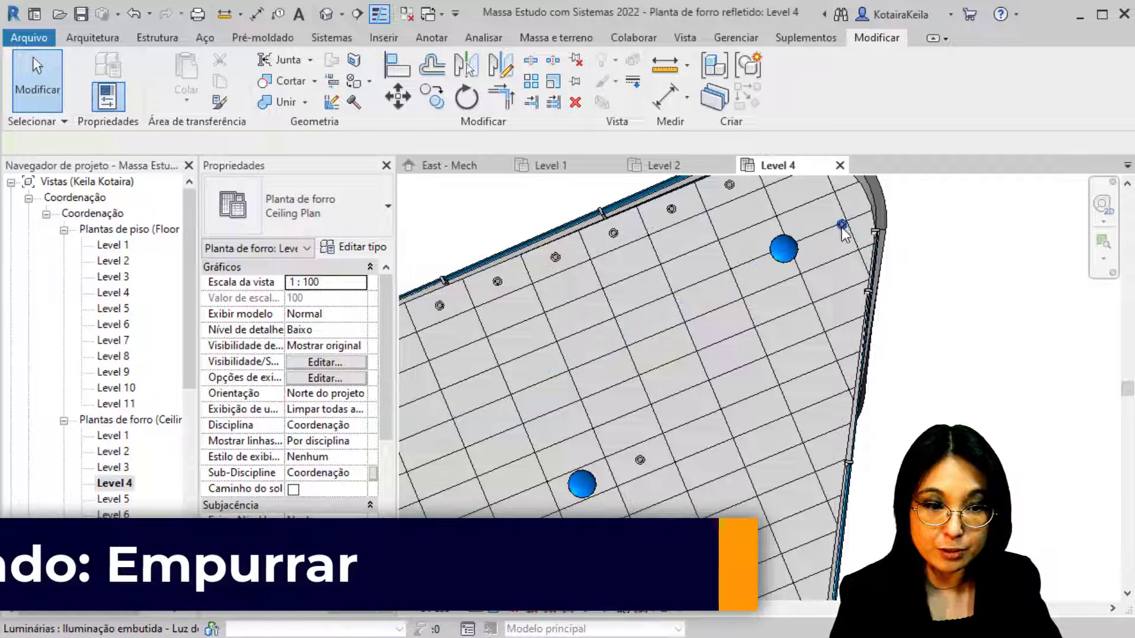
# Move the copied spot luminaire in the upper-right corner slightly down along the right wall.
pyautogui.click(842, 227)
pyautogui.moveTo(841, 227); pyautogui.dragTo(854, 281)
pyautogui.moveTo(815, 297); pyautogui.dragTo(781, 396, button='middle')
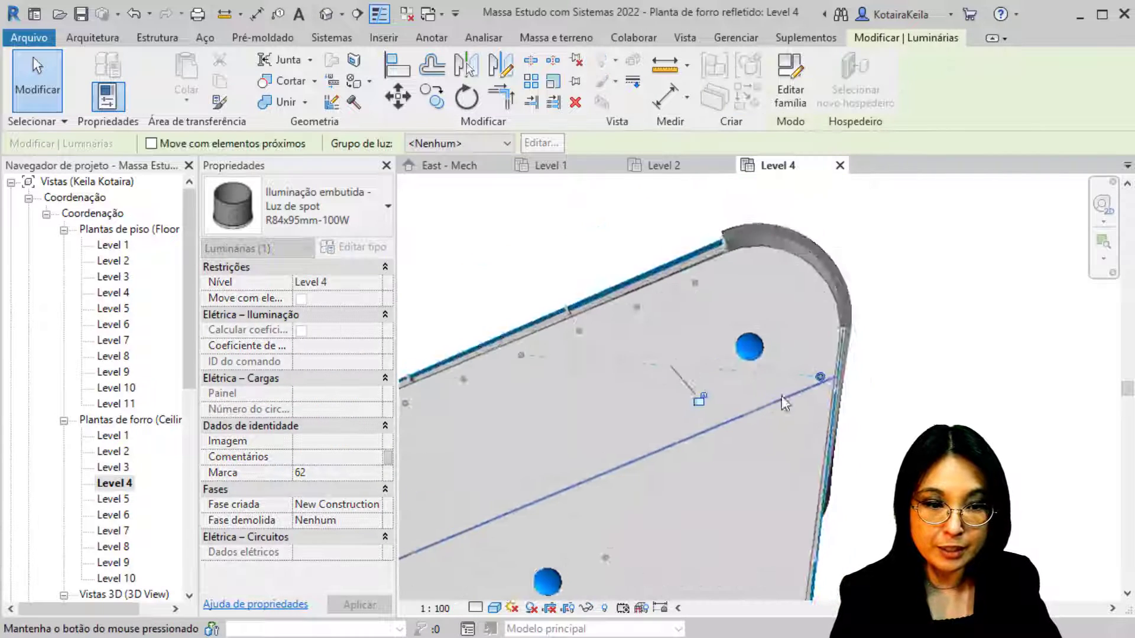
# Move the copied half-circle luminaire further up into the rounded upper-right corner of the ceiling and deselect it.
pyautogui.press('Escape')
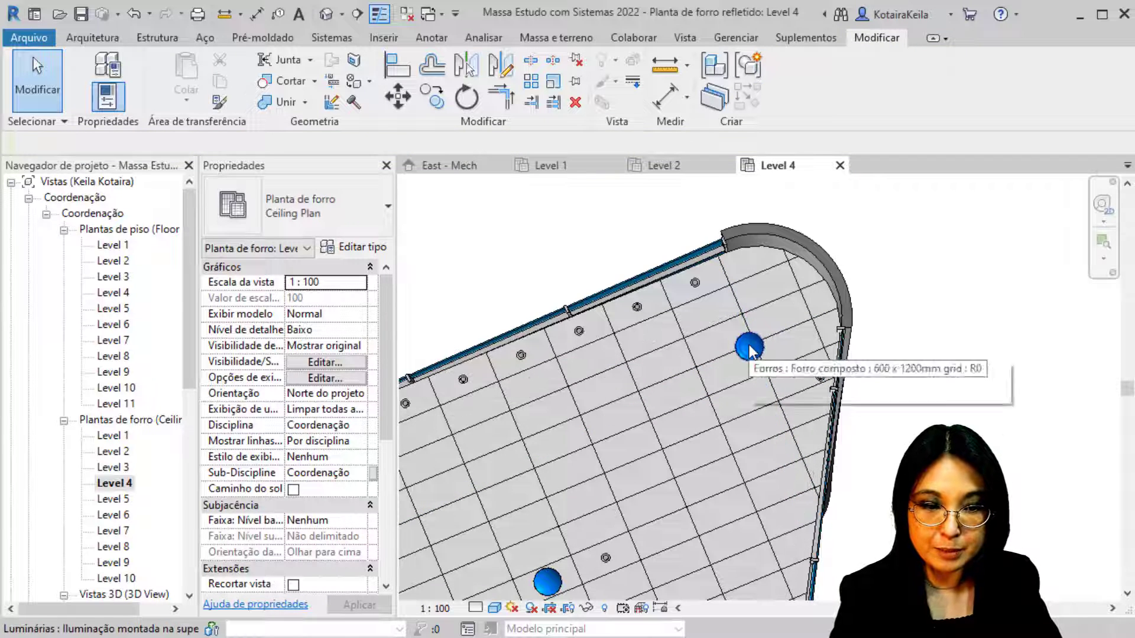
pyautogui.click(749, 349)
pyautogui.moveTo(748, 347); pyautogui.dragTo(785, 282)
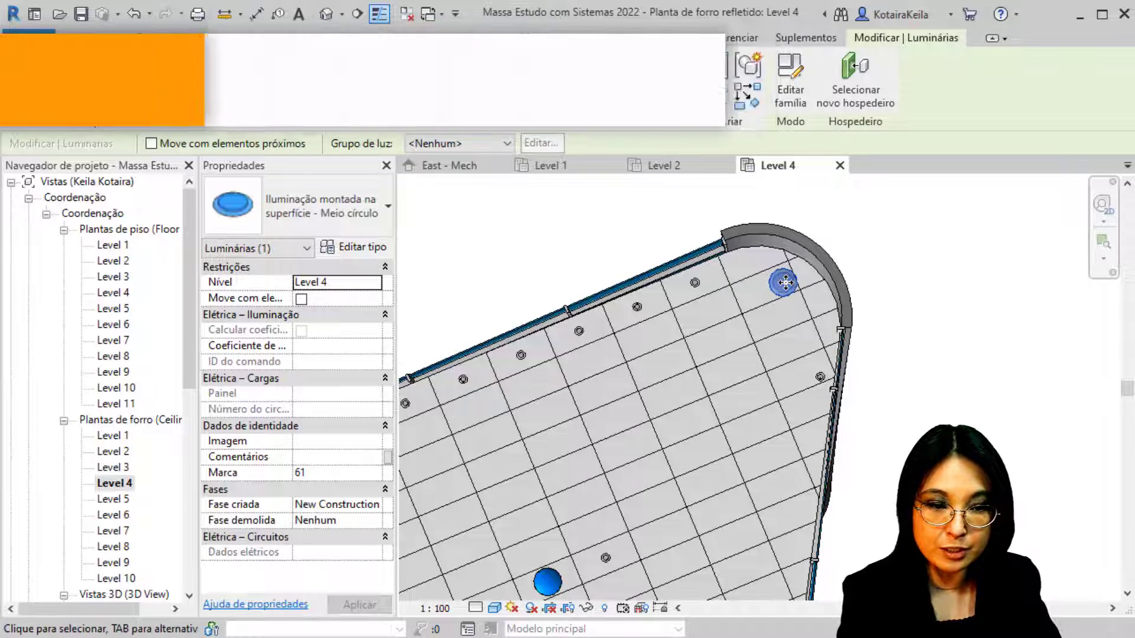
pyautogui.press('Escape')
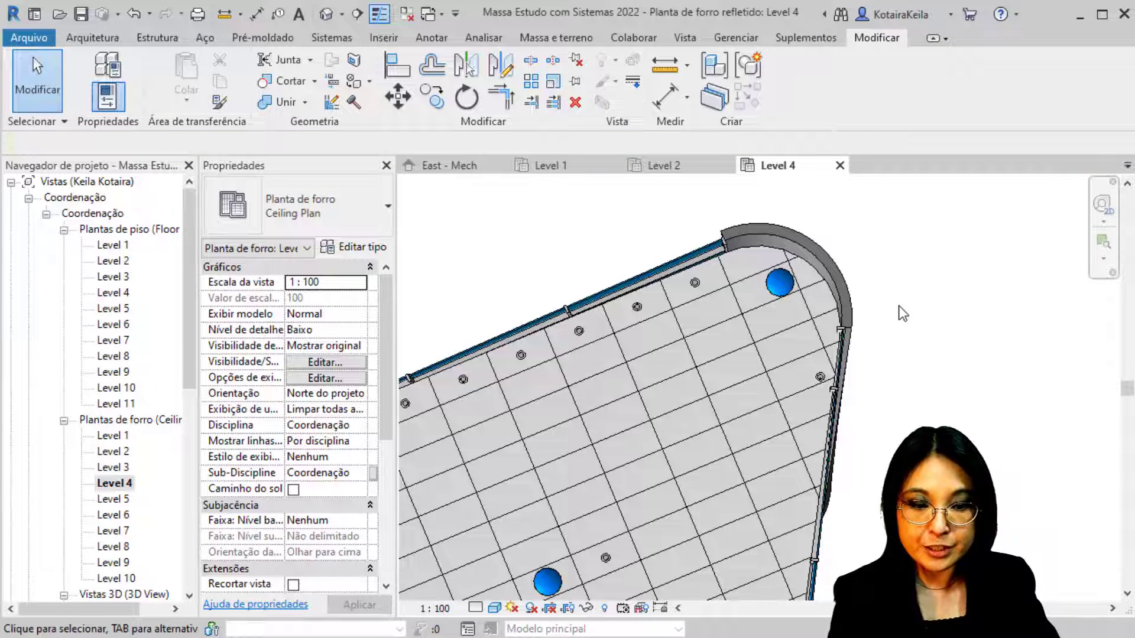
# Start a radial array of the spot luminaire beside the central half-circle luminaire, with the rotation centre in the middle of the half-circle luminaire.
pyautogui.moveTo(921, 332); pyautogui.dragTo(960, 211, button='middle')
pyautogui.scroll(-2, 940, 212)
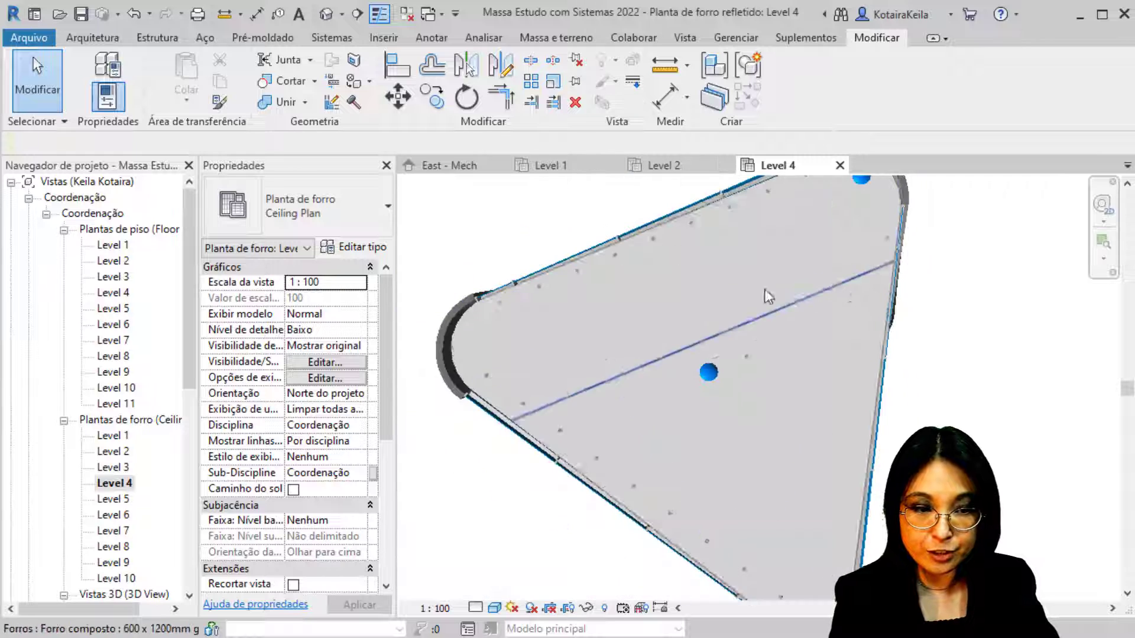
pyautogui.moveTo(680, 354); pyautogui.dragTo(610, 415, button='middle')
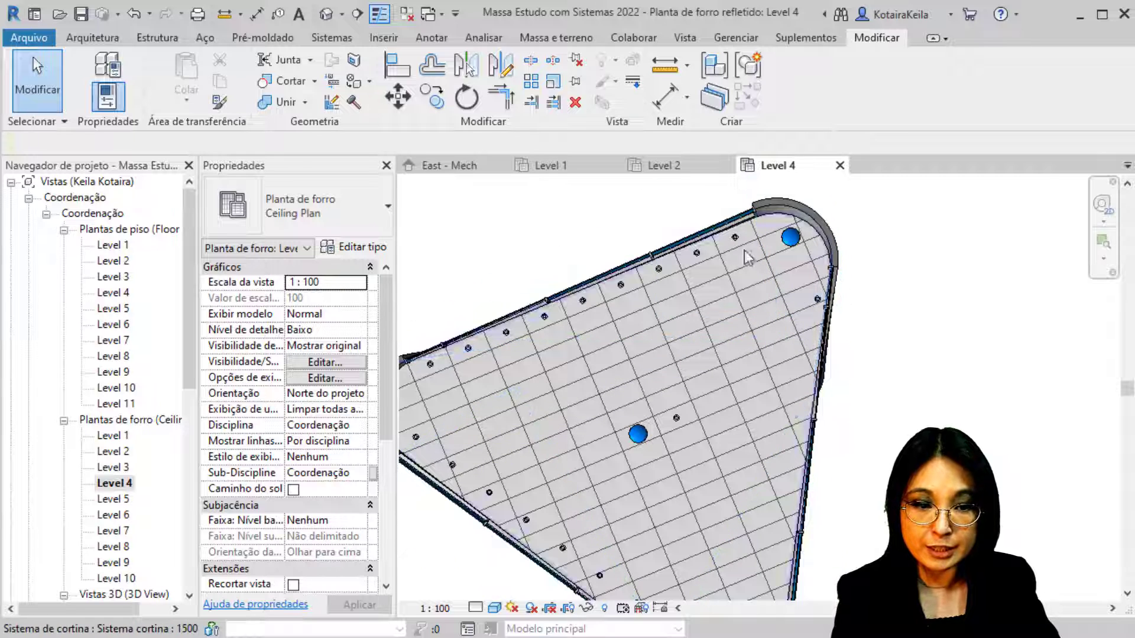
pyautogui.scroll(4, 686, 412)
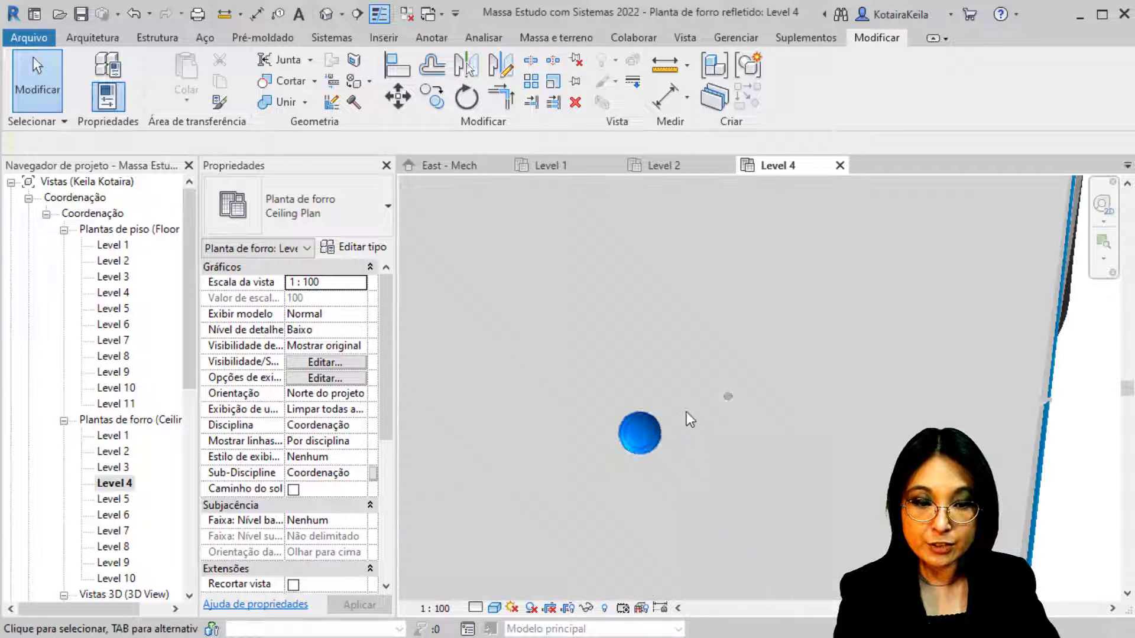
pyautogui.click(728, 398)
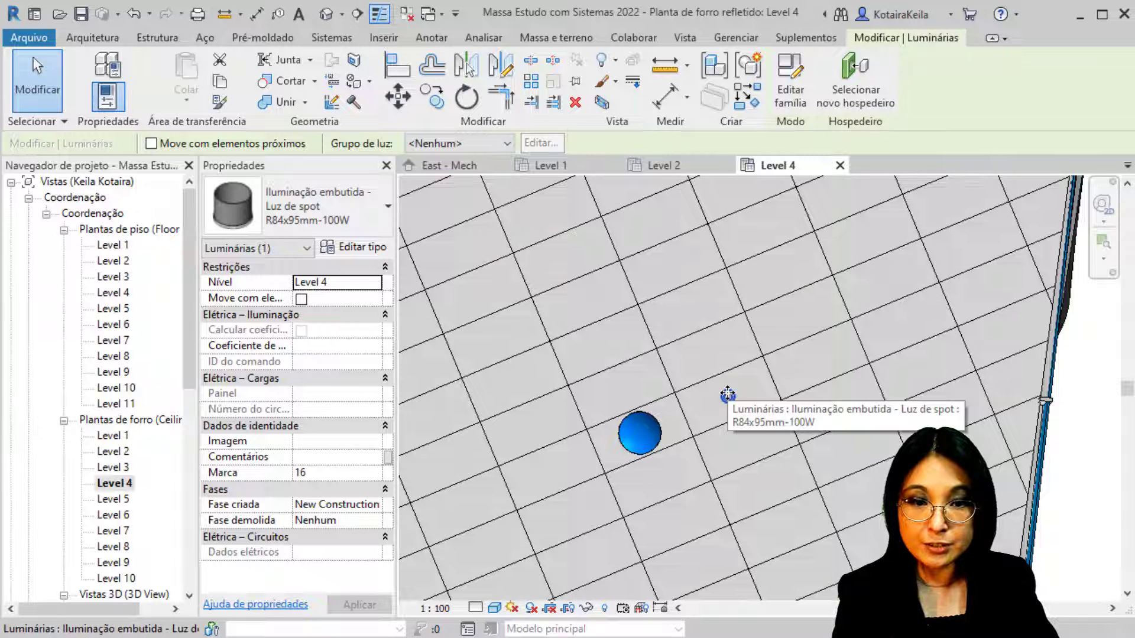
pyautogui.click(531, 88)
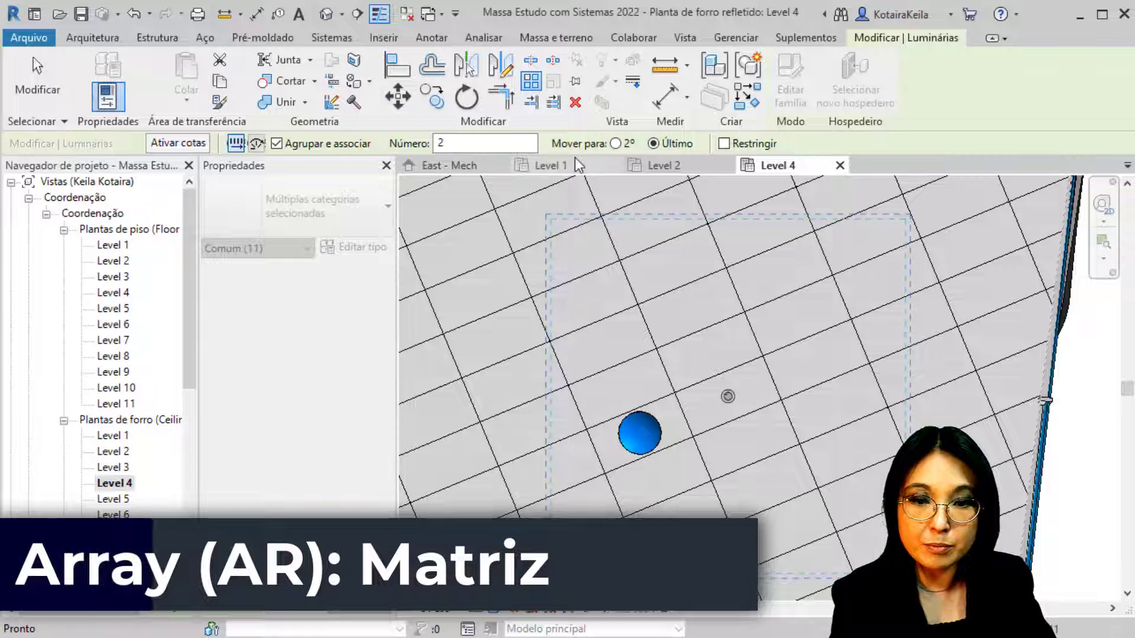
pyautogui.click(257, 144)
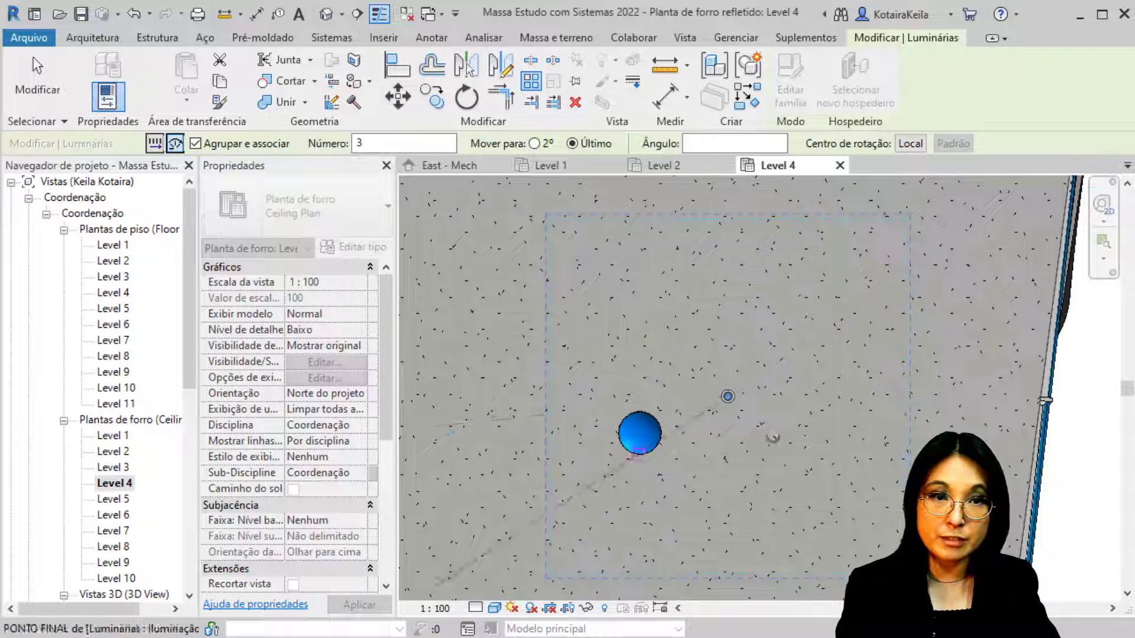
pyautogui.click(918, 143)
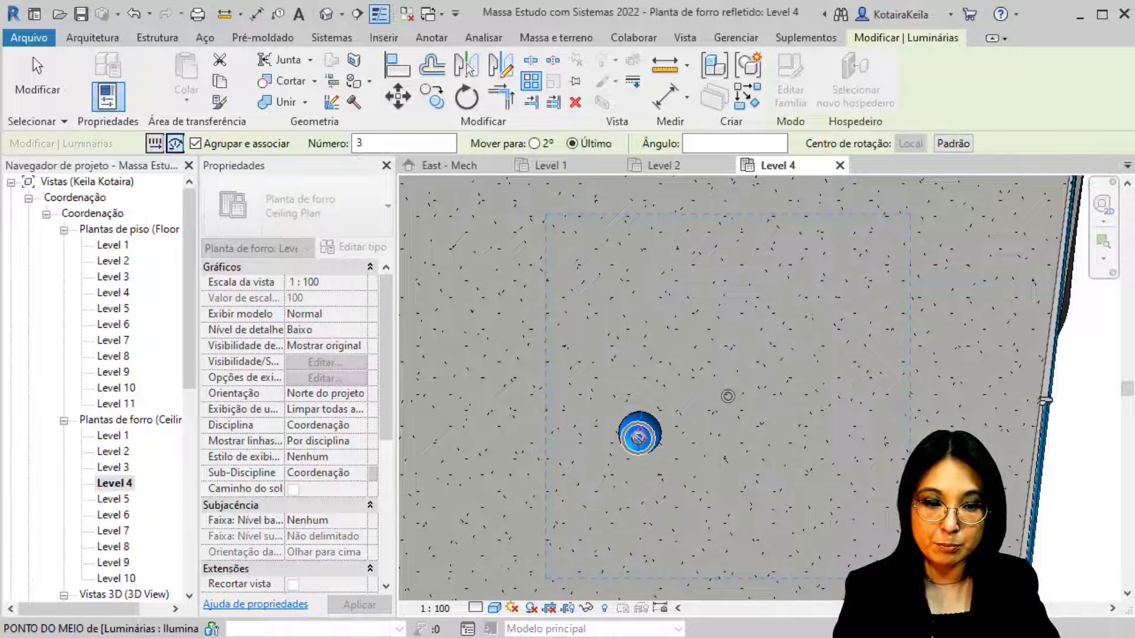
pyautogui.click(639, 438)
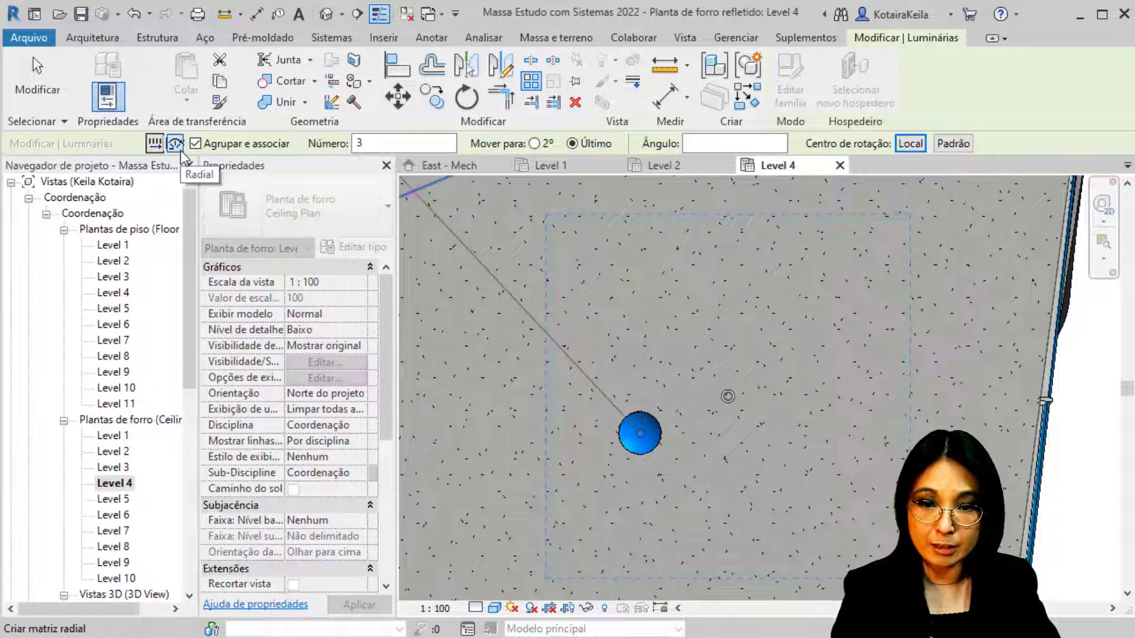
# Create the grouped radial array with 3 items, spaced to the 2nd item, rotating clockwise from the spot luminaire by 20 degrees.
pyautogui.click(207, 147)
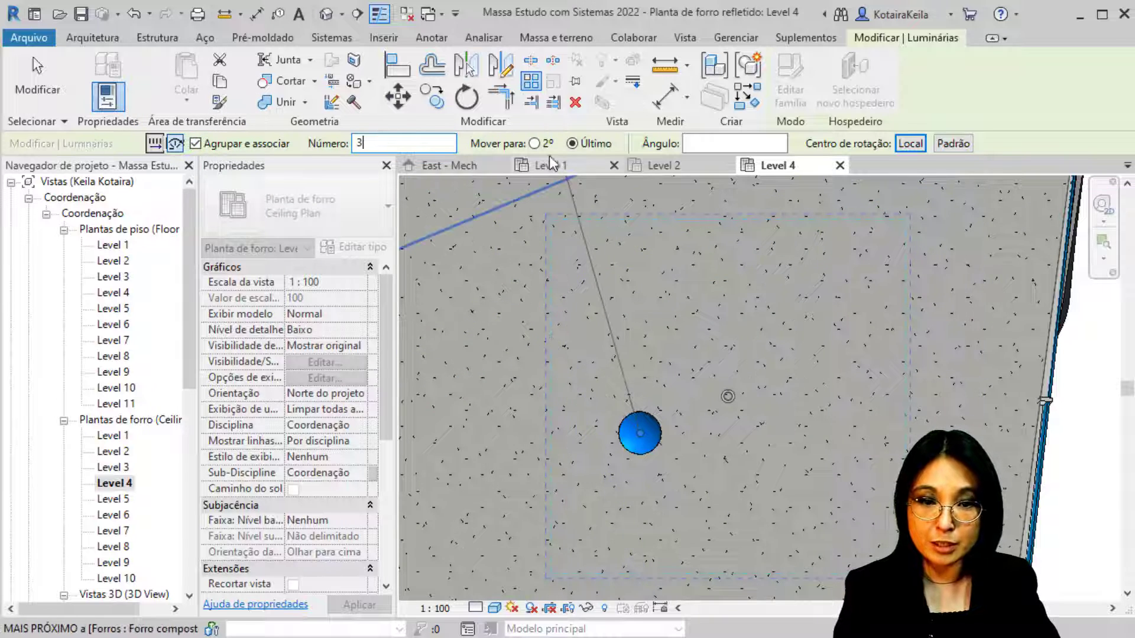
pyautogui.click(534, 145)
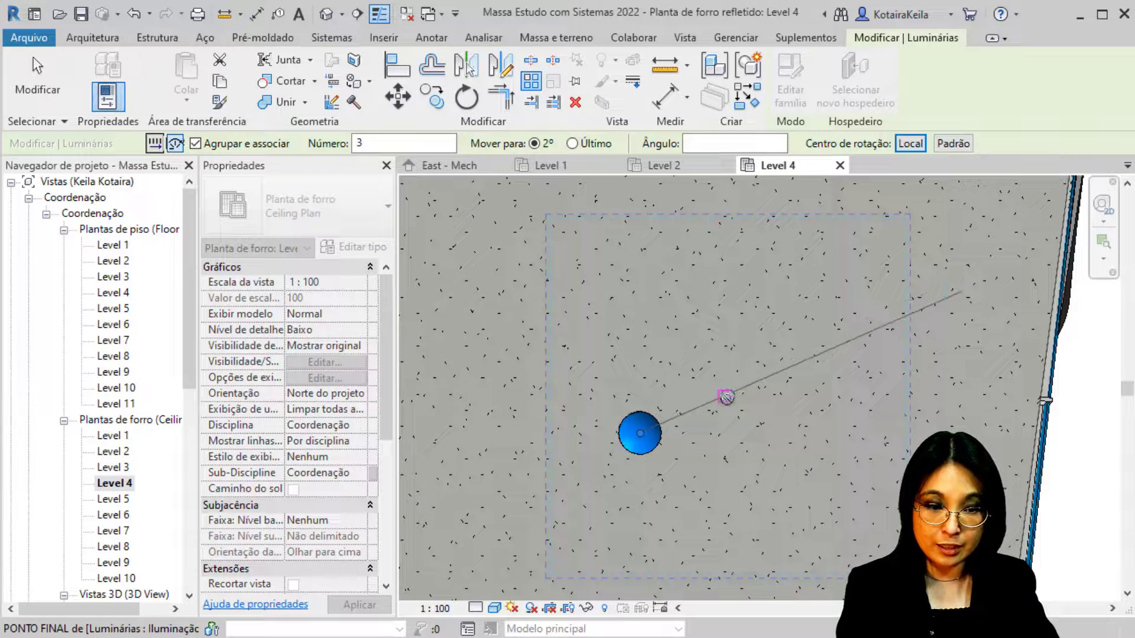
pyautogui.scroll(2, 727, 397)
pyautogui.scroll(1, 727, 393)
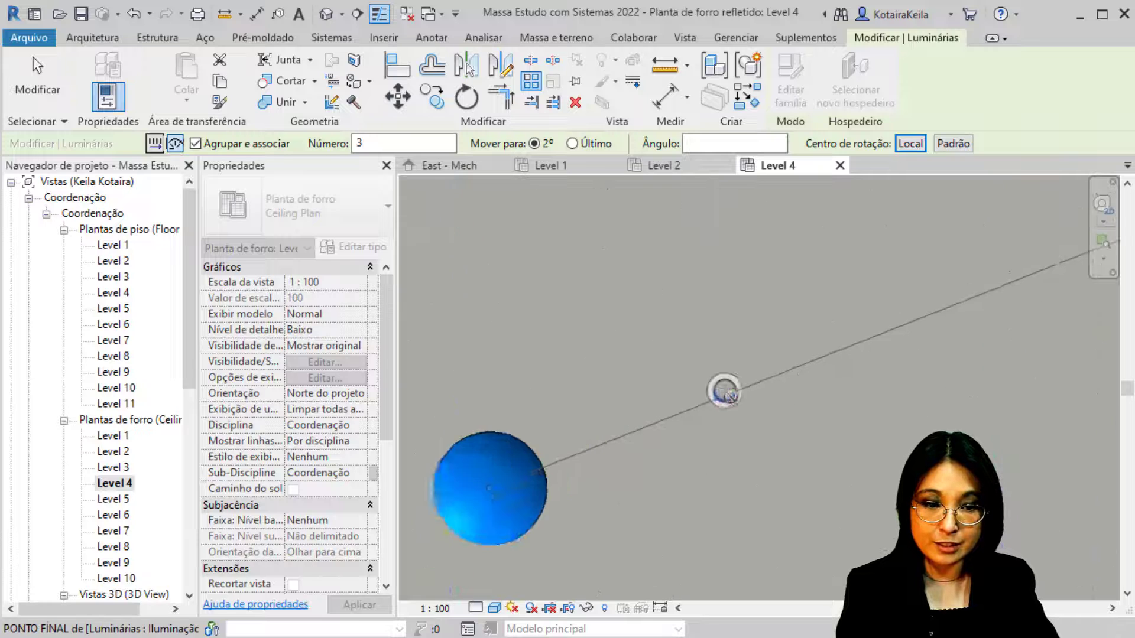
pyautogui.click(726, 393)
pyautogui.scroll(-2, 726, 393)
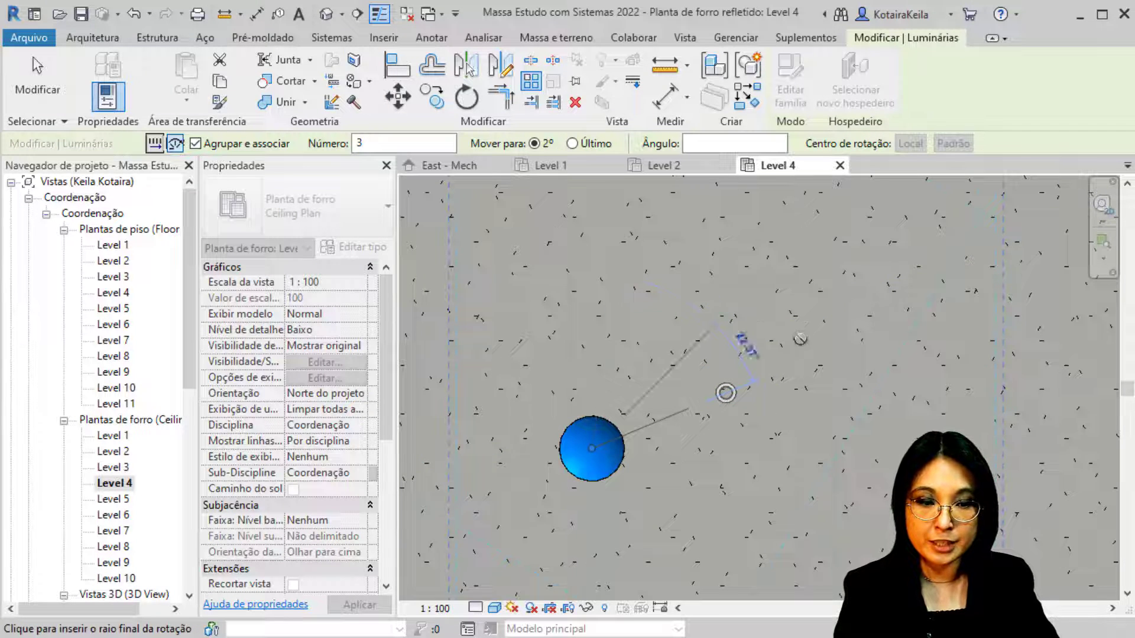
pyautogui.moveTo(744, 533); pyautogui.dragTo(694, 428, button='middle')
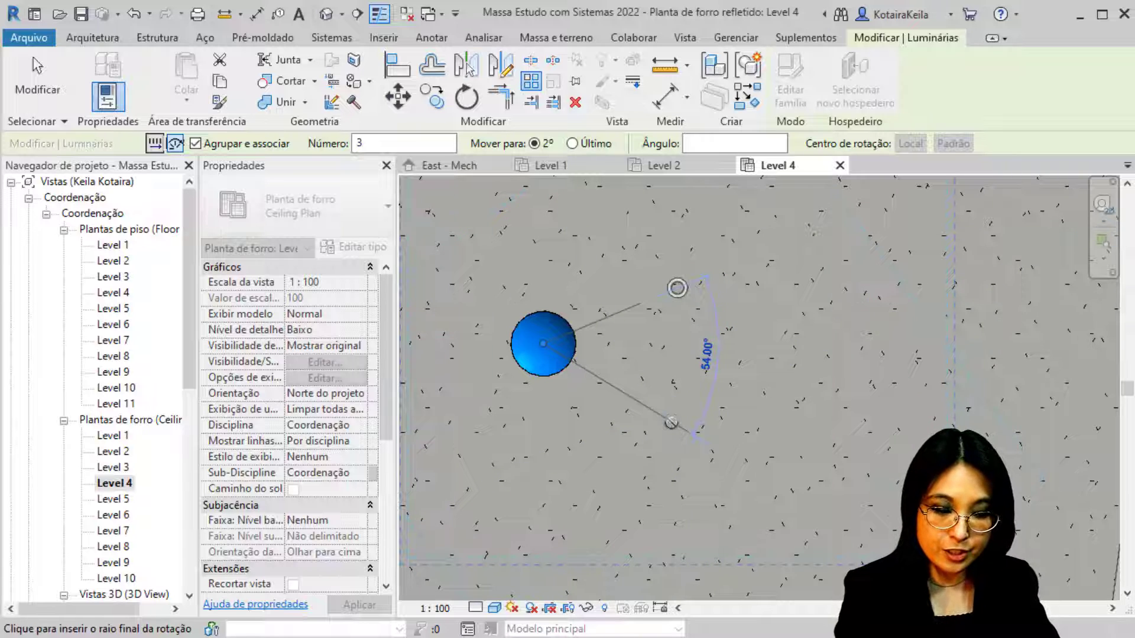
pyautogui.write('4')
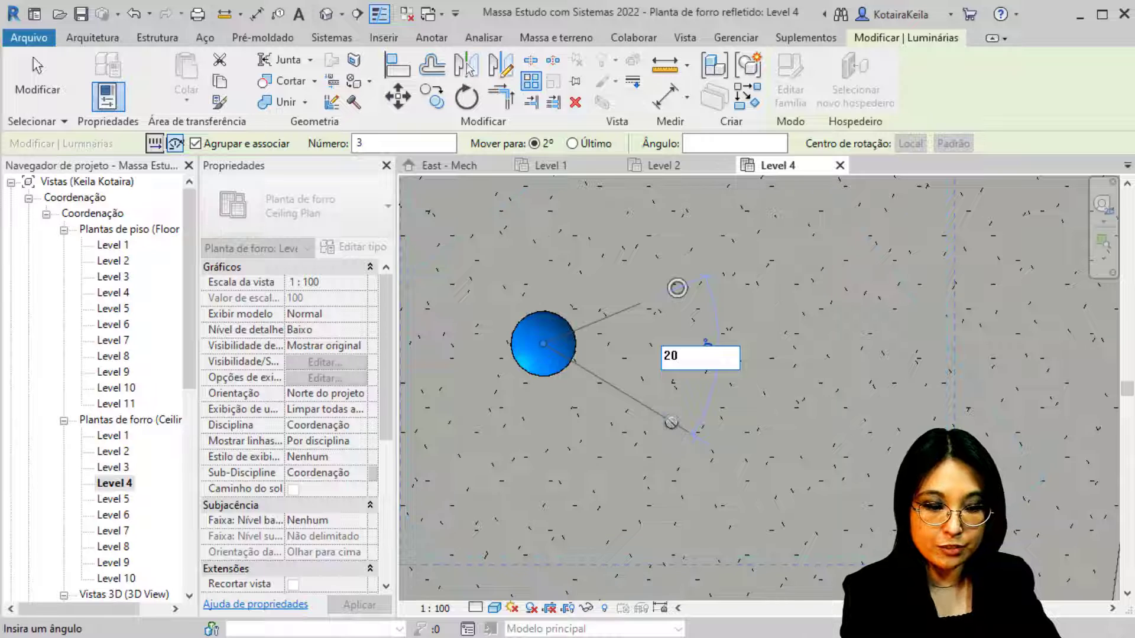
pyautogui.write('0')
pyautogui.press('Return')
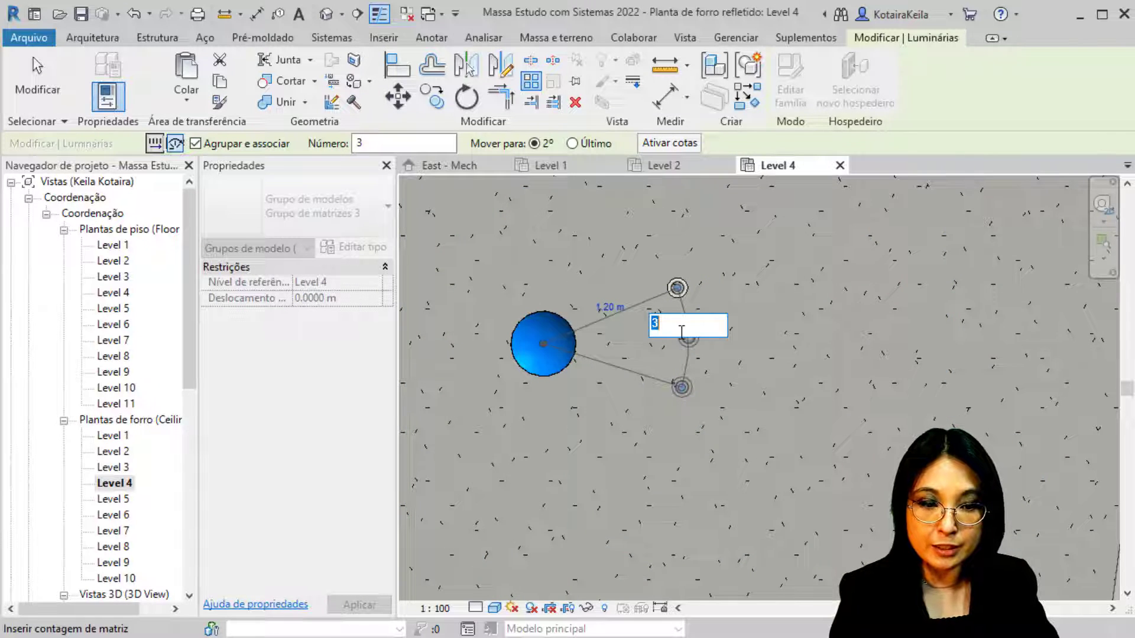
# Set the item count of the radial luminaire array to 9.
pyautogui.write('2')
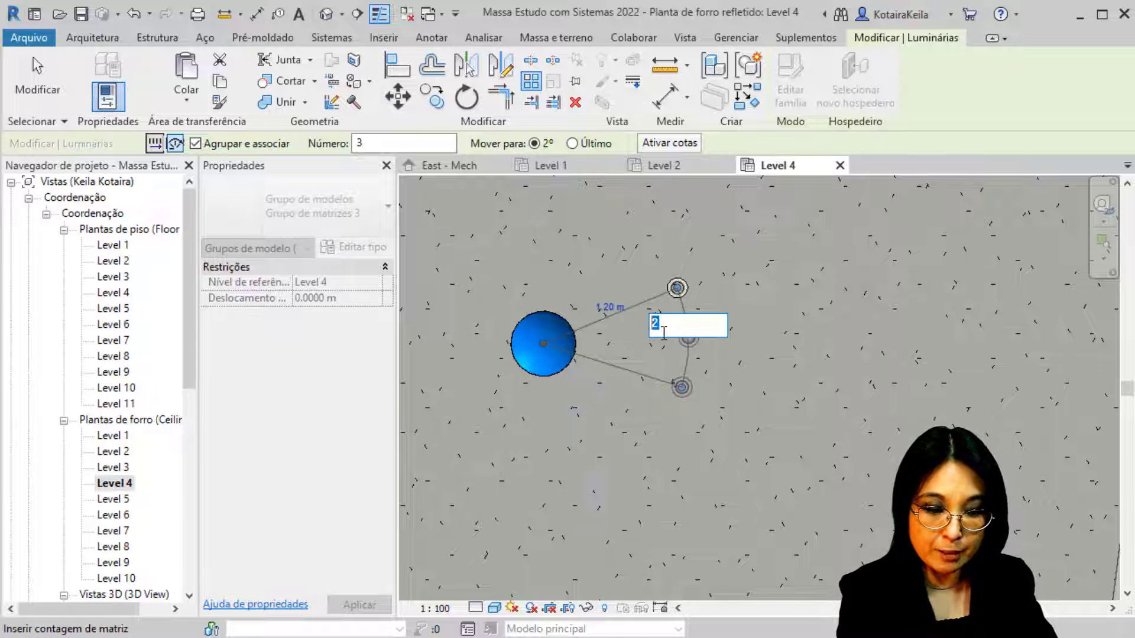
pyautogui.press('Return')
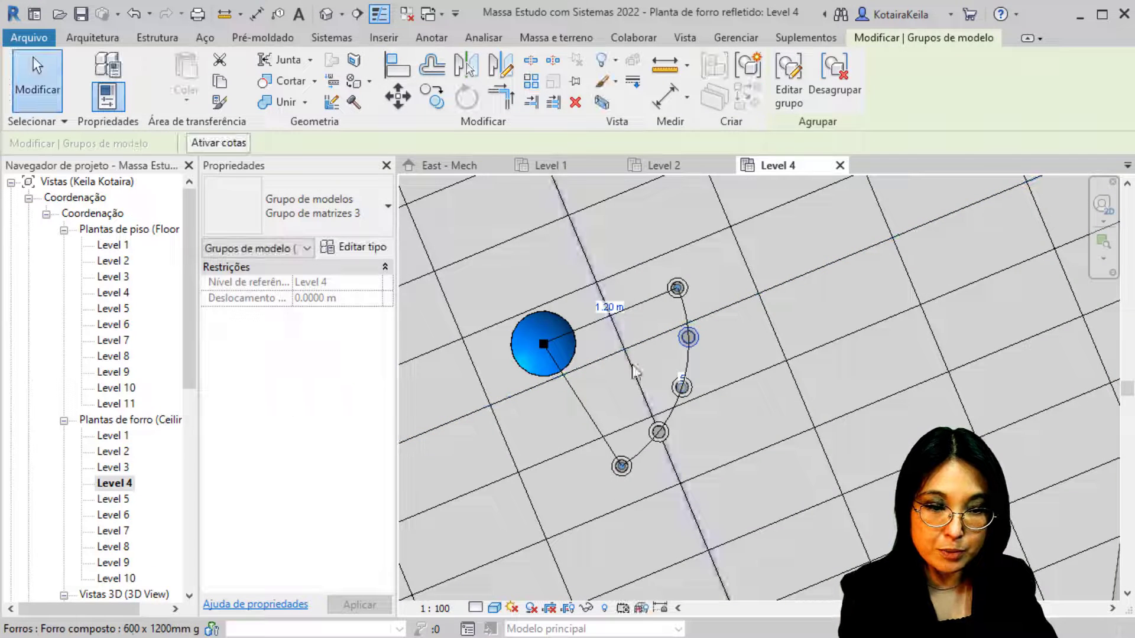
pyautogui.write('9')
pyautogui.press('Return')
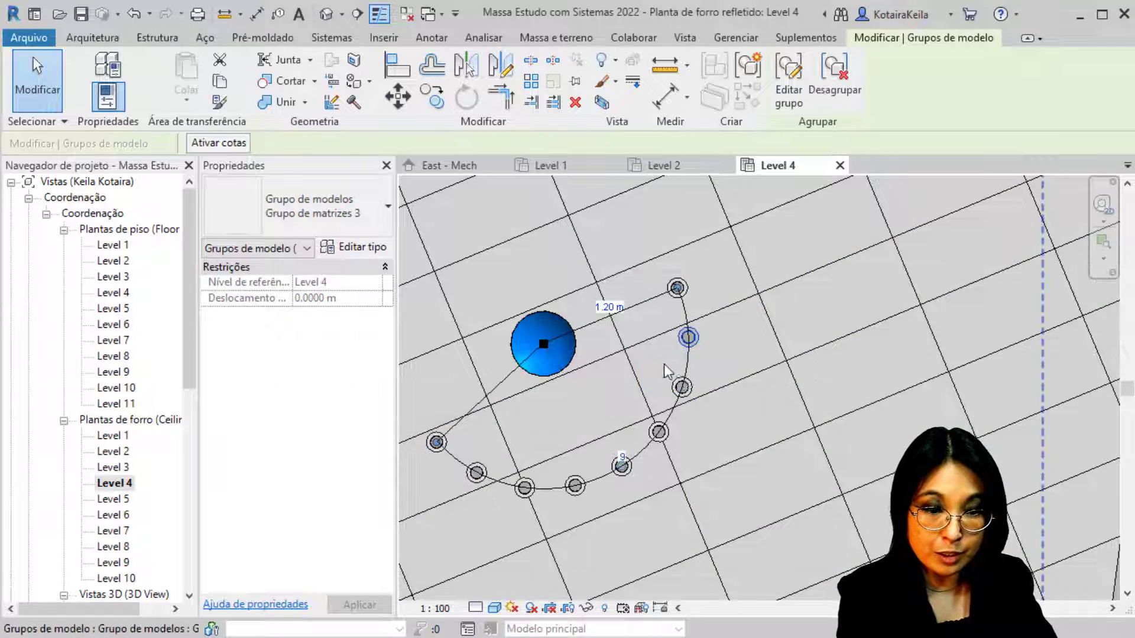
# Try a radius of 2.4 m for the radial luminaire array, then set it back to 1.2 m.
pyautogui.click(609, 307)
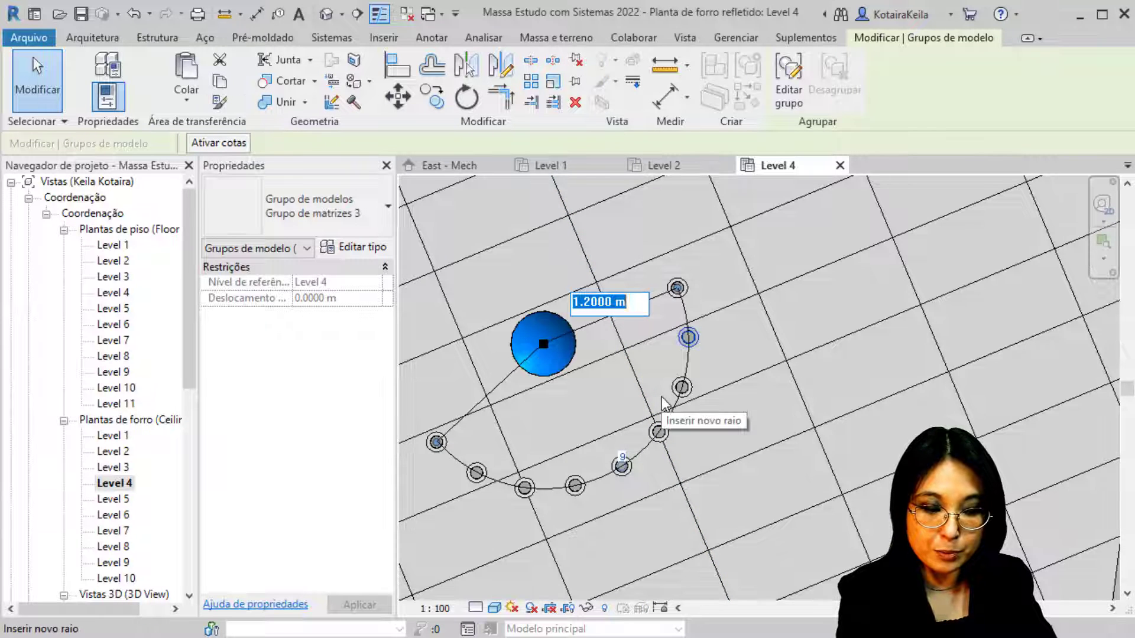
pyautogui.write('2')
pyautogui.press('Return')
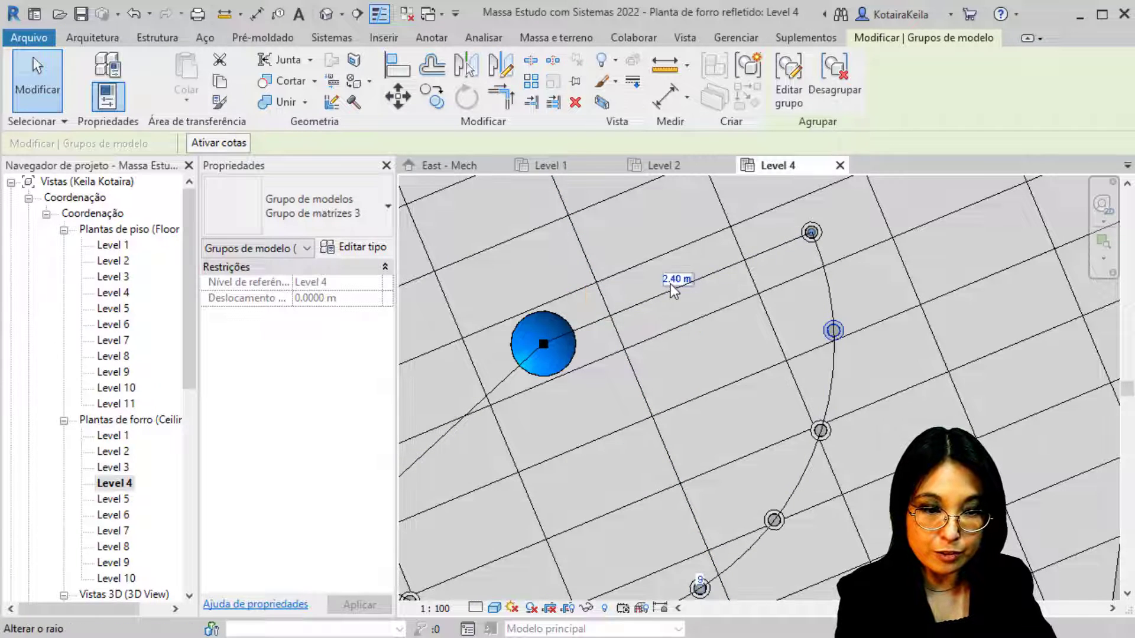
pyautogui.click(670, 283)
pyautogui.write('1.2')
pyautogui.press('Return')
pyautogui.scroll(-2, 676, 318)
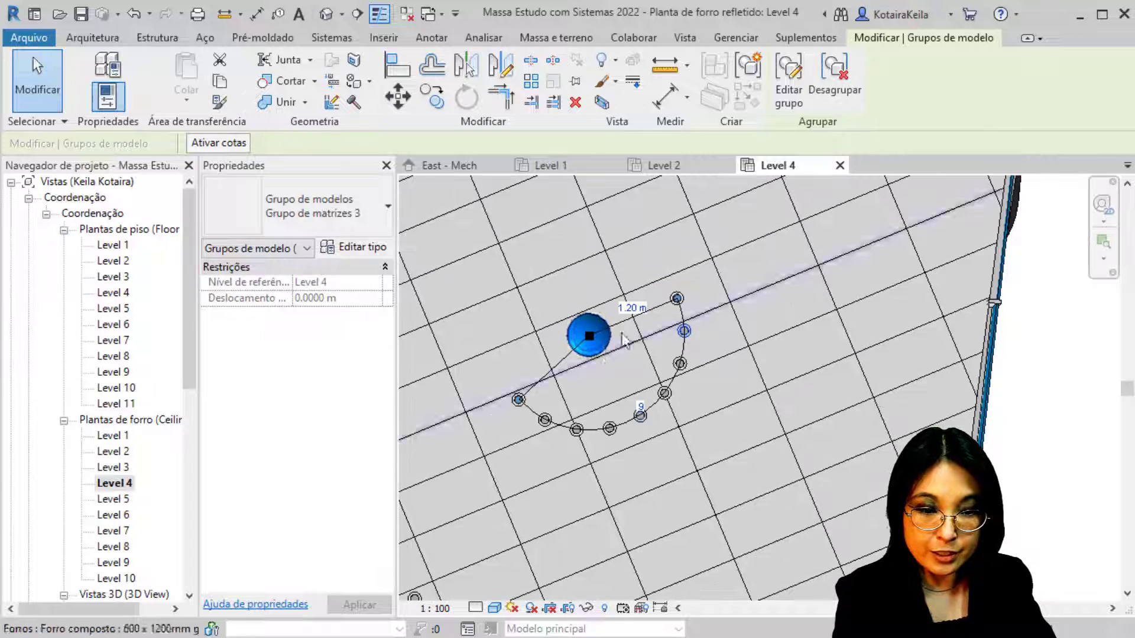
# Try a count of 20 for the radial array, set it to 18 instead and deselect the array.
pyautogui.click(640, 409)
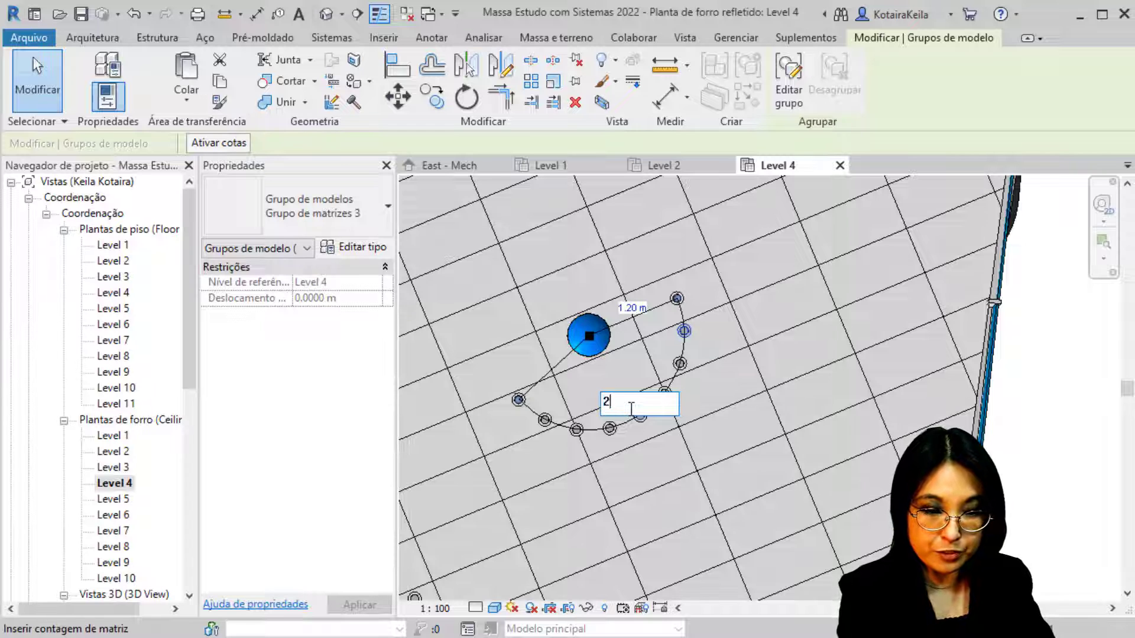
pyautogui.press('Return')
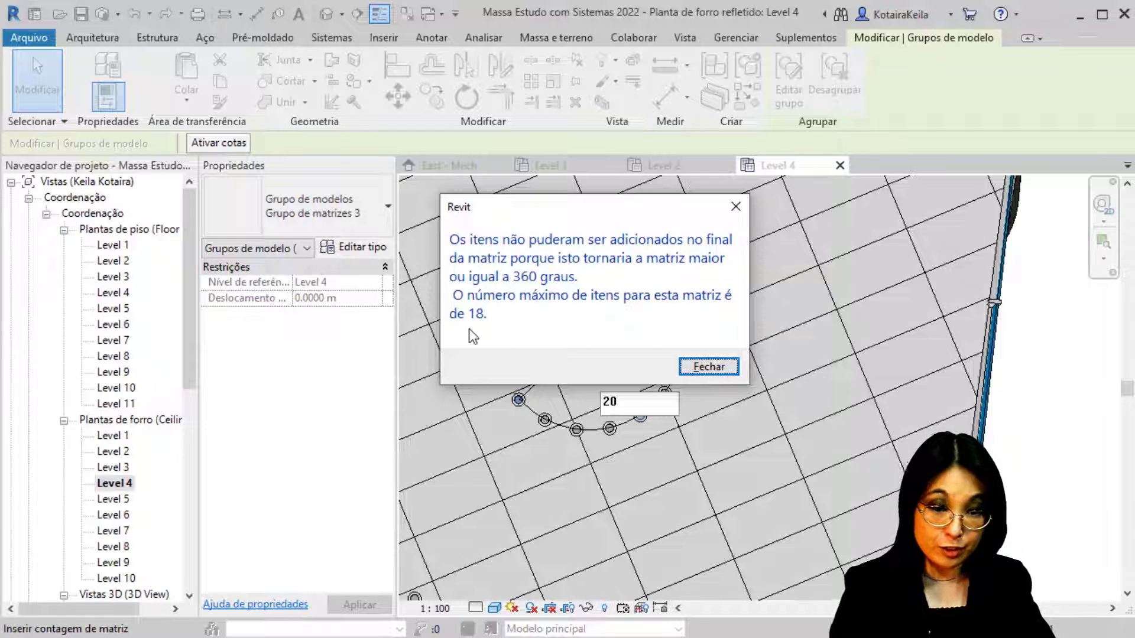
pyautogui.click(698, 367)
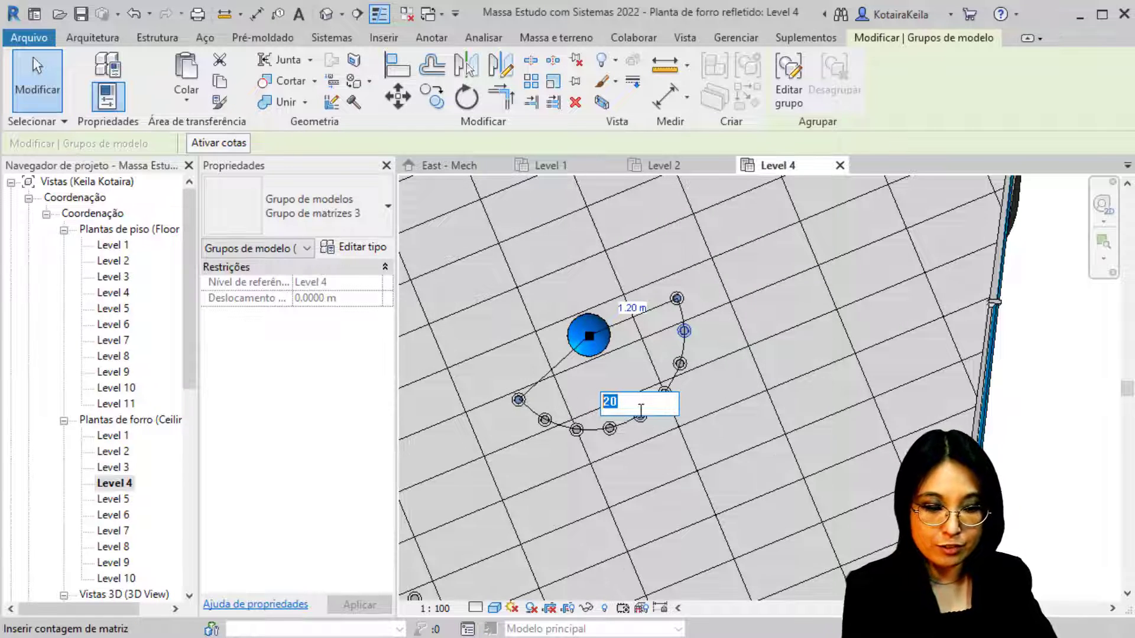
pyautogui.press('Return')
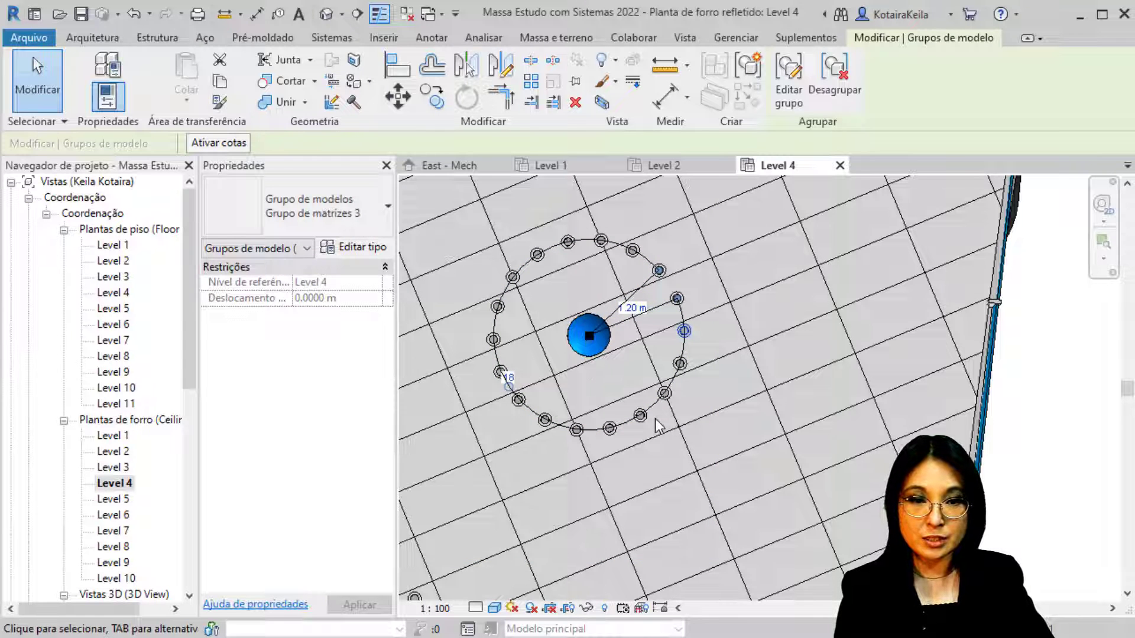
pyautogui.press('Escape')
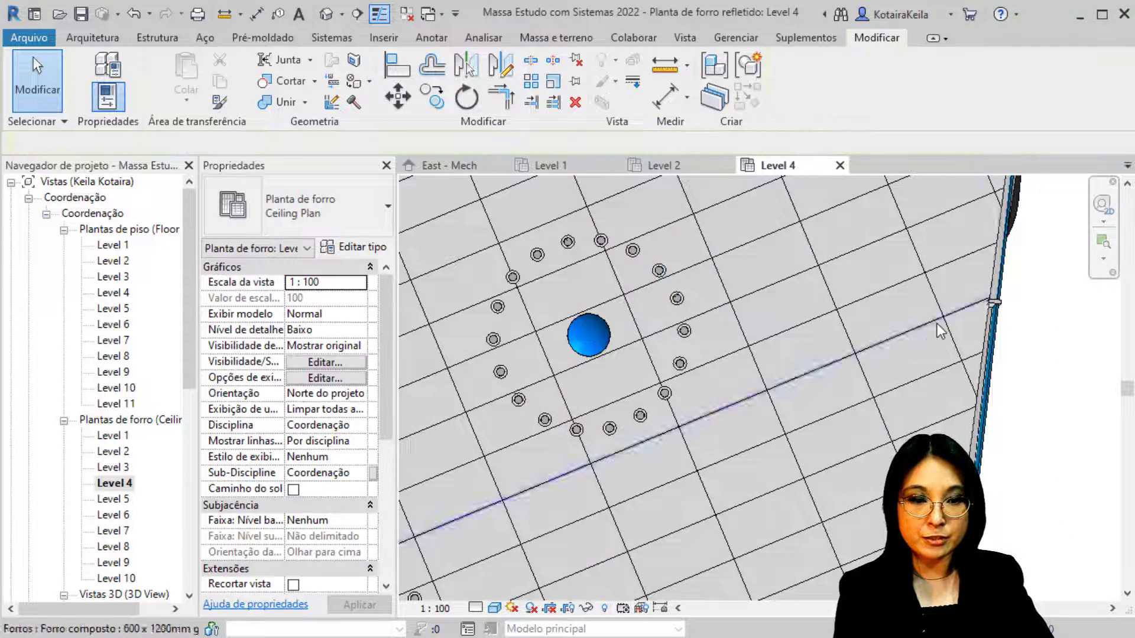
# Start a radial array of the spot luminaire near the ceiling's upper-right corner, centring the rotation on the corner's half-circle luminaire.
pyautogui.moveTo(939, 331); pyautogui.dragTo(776, 550, button='middle')
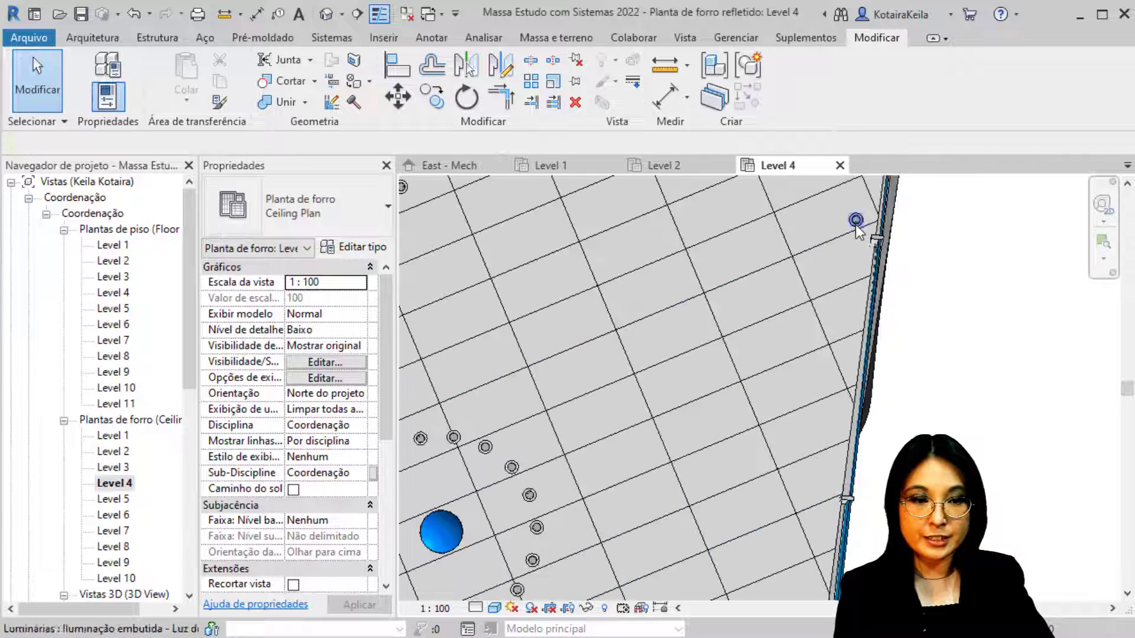
pyautogui.moveTo(855, 225); pyautogui.dragTo(847, 371, button='middle')
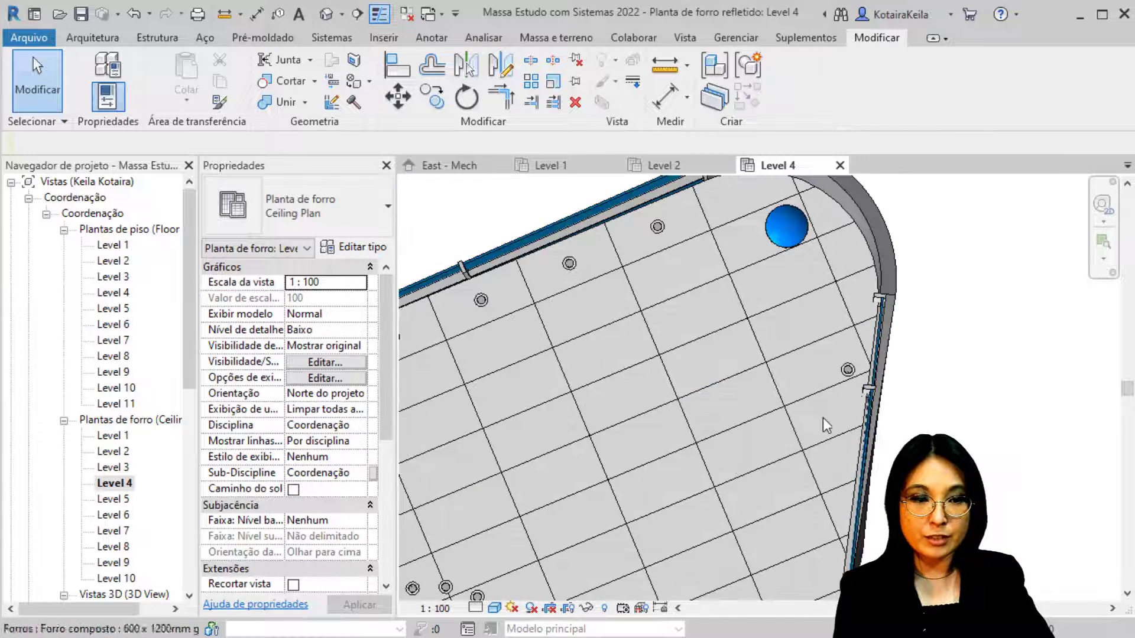
pyautogui.click(847, 371)
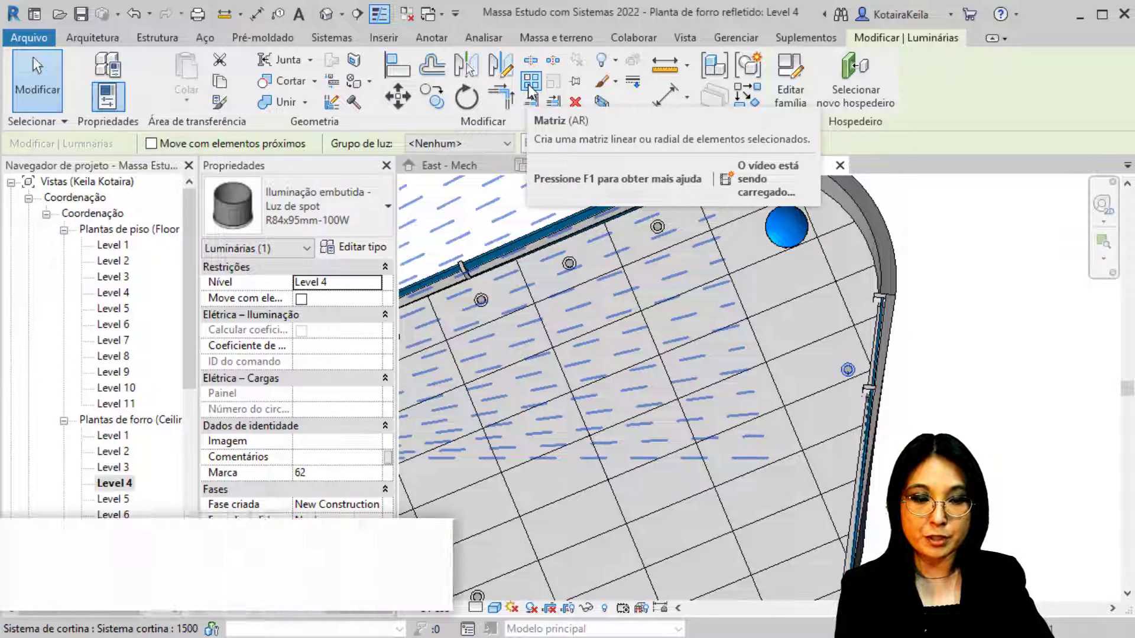
pyautogui.click(530, 90)
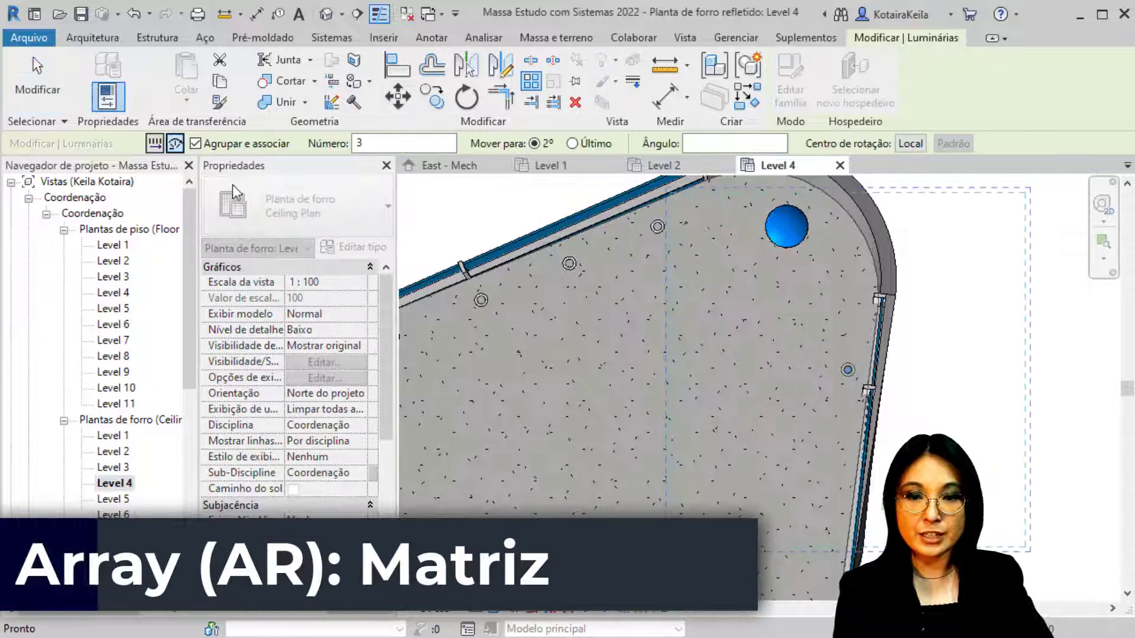
pyautogui.click(175, 143)
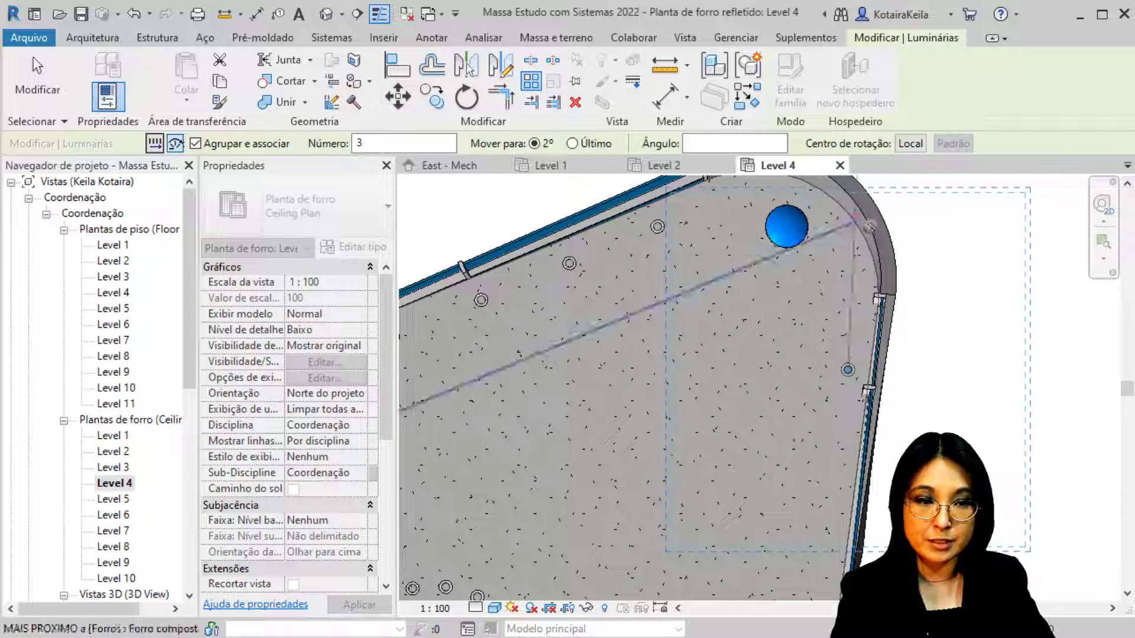
pyautogui.click(910, 144)
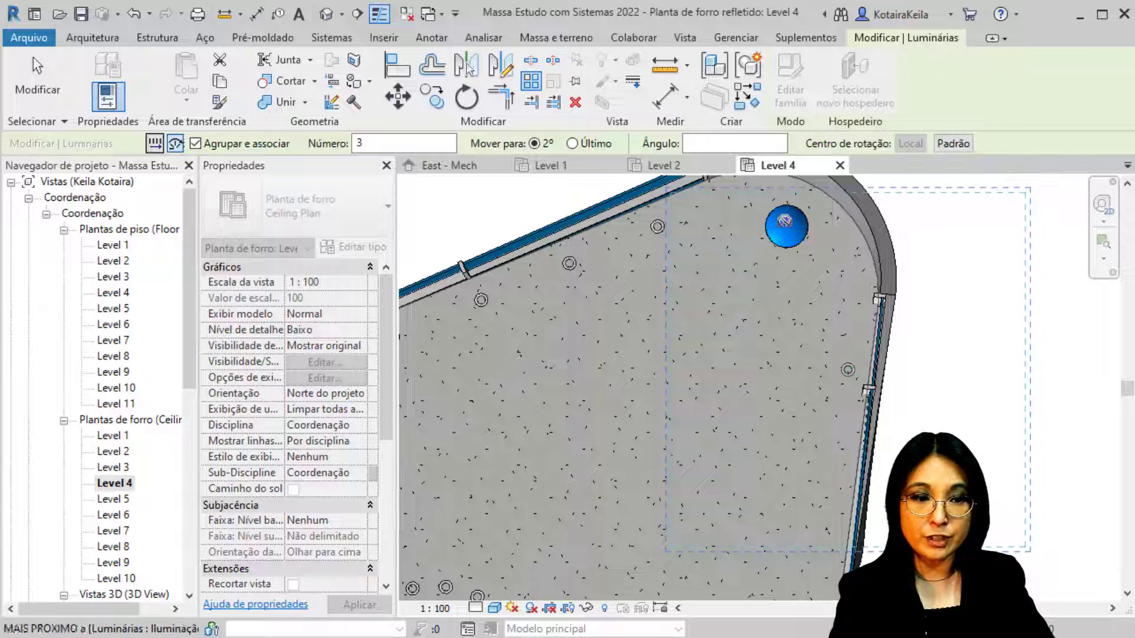
pyautogui.click(786, 225)
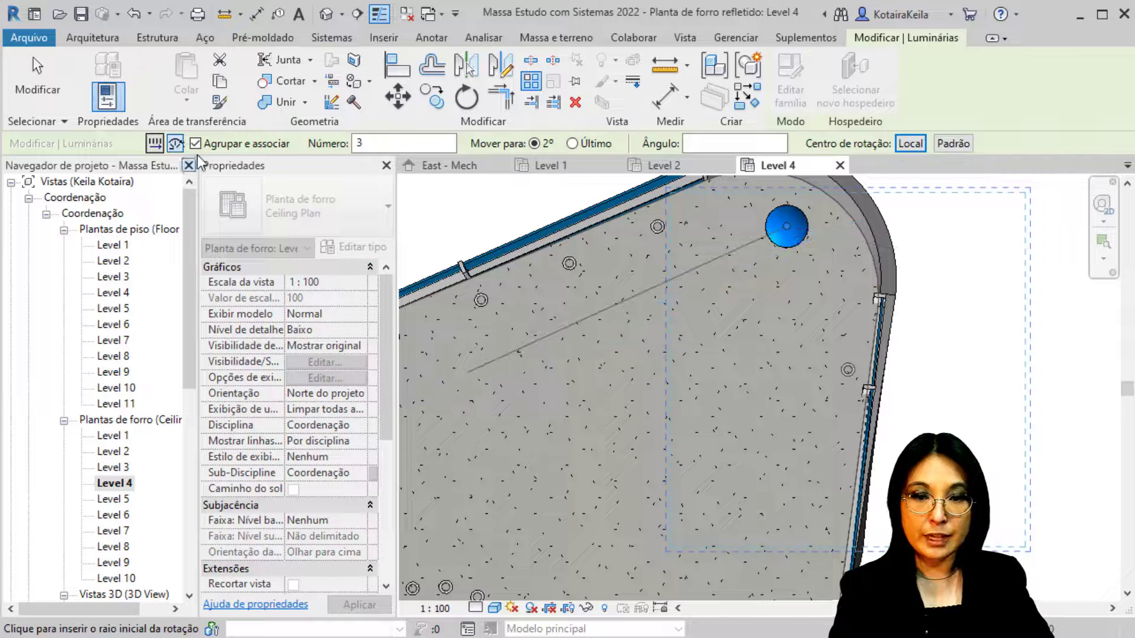
# Complete the grouped radial array spaced to the last item, sweeping 105 degrees clockwise from the spot luminaire, with a count of 4.
pyautogui.click(387, 148)
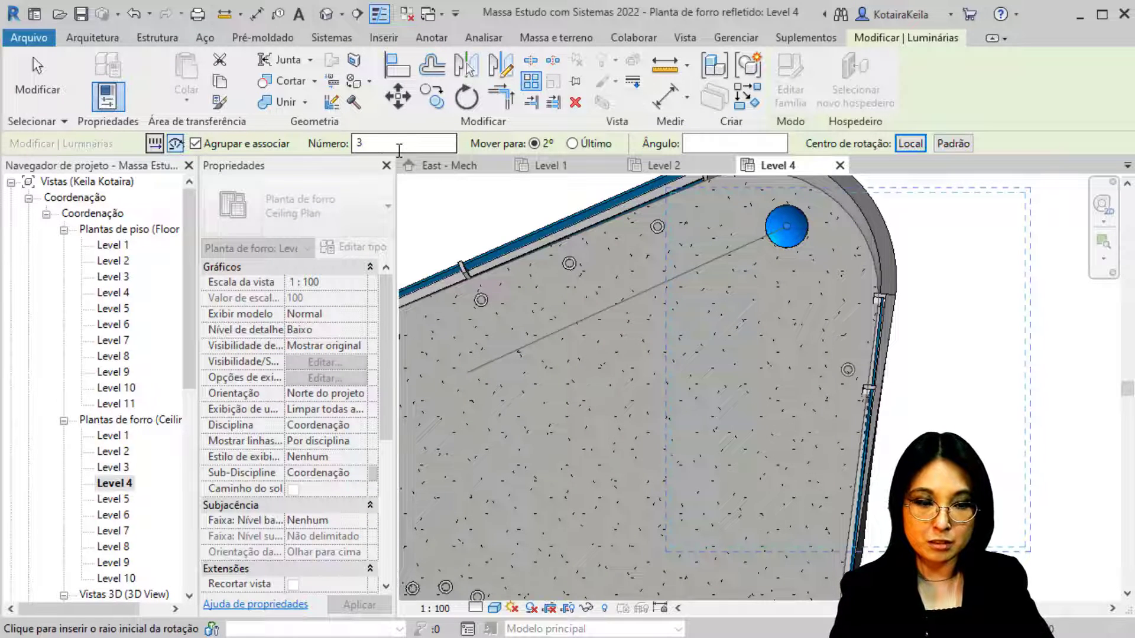
pyautogui.click(598, 147)
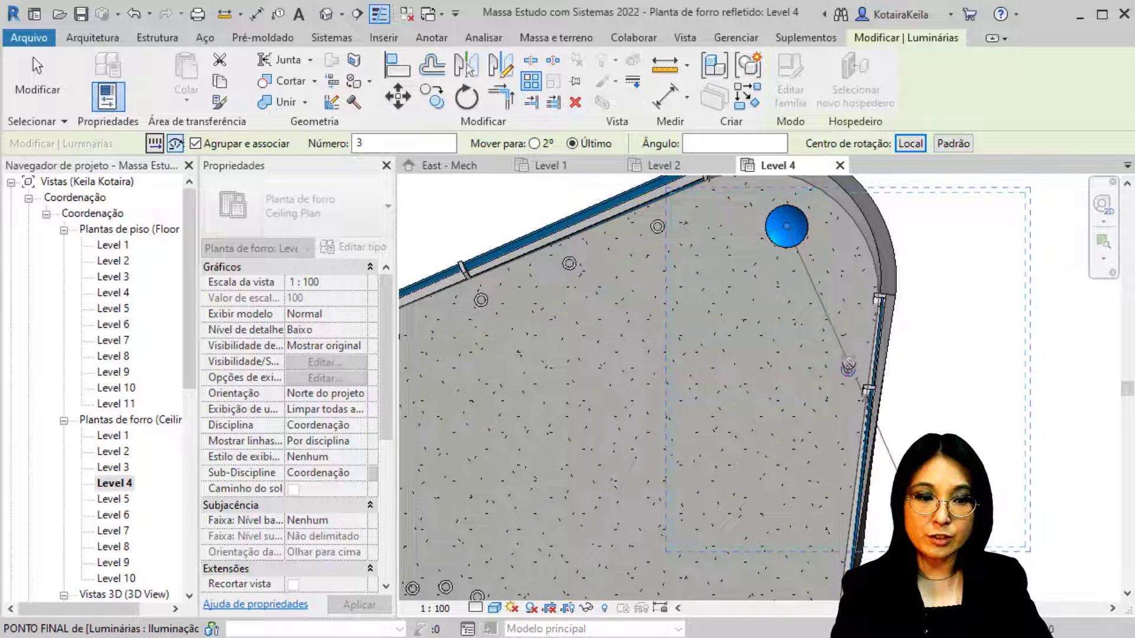
pyautogui.scroll(4, 851, 370)
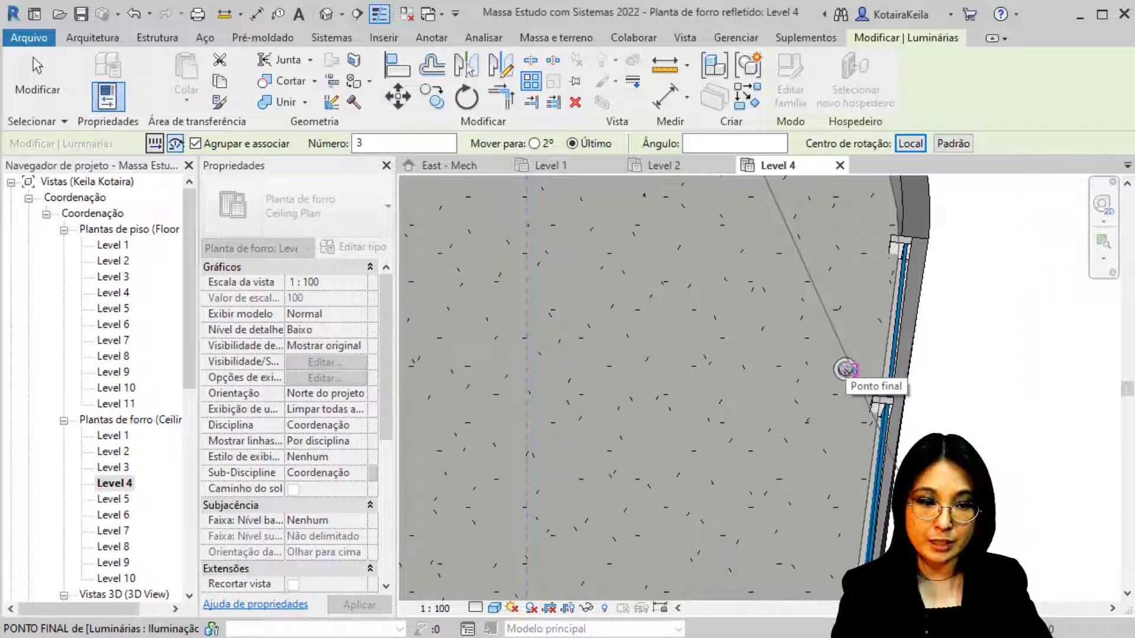
pyautogui.click(845, 408)
pyautogui.scroll(-4, 845, 408)
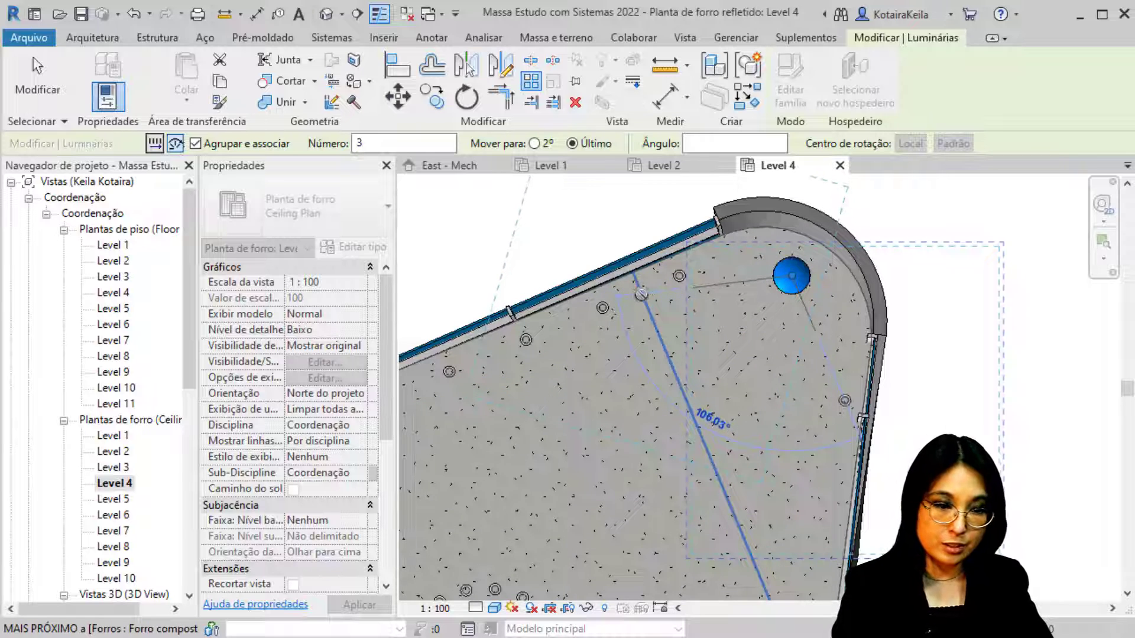
pyautogui.write('1')
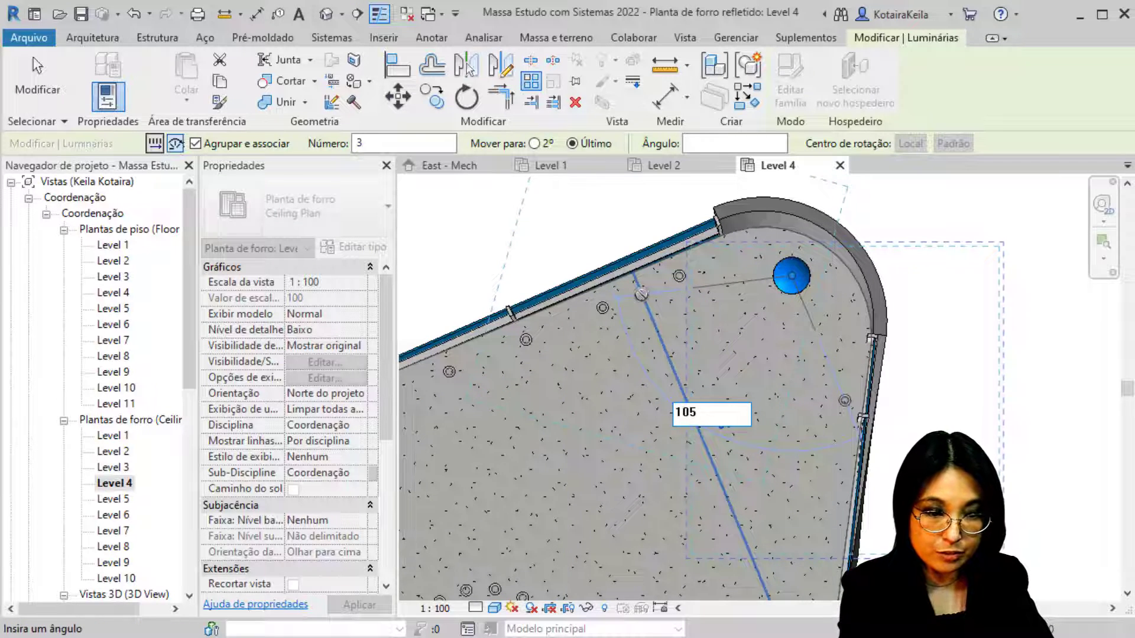
pyautogui.write('05')
pyautogui.press('Return')
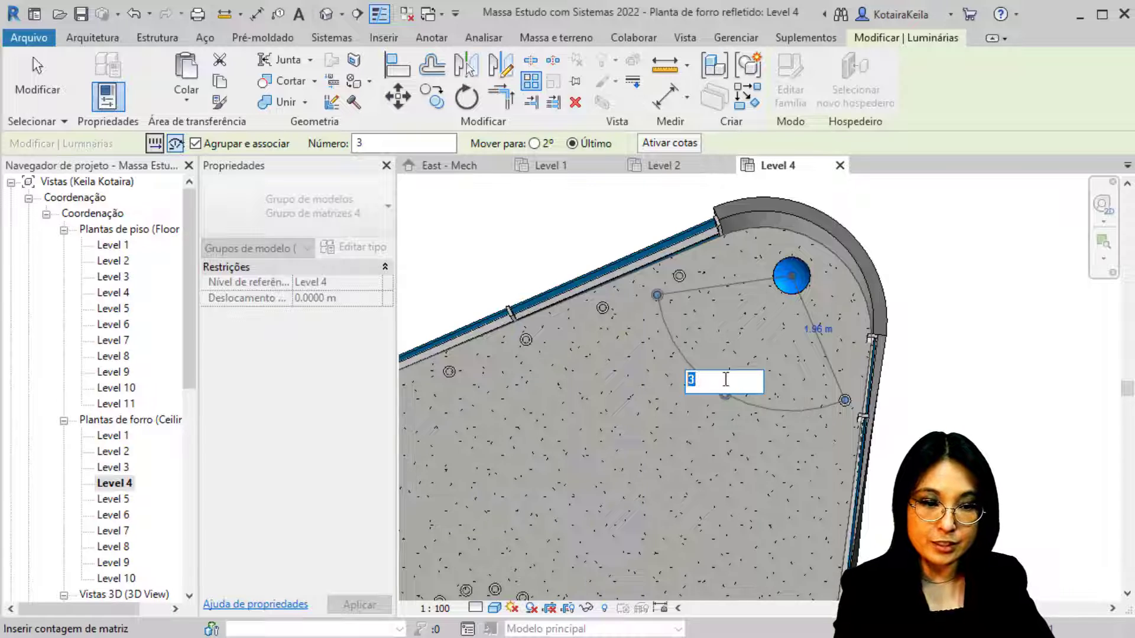
pyautogui.write('4')
pyautogui.press('Return')
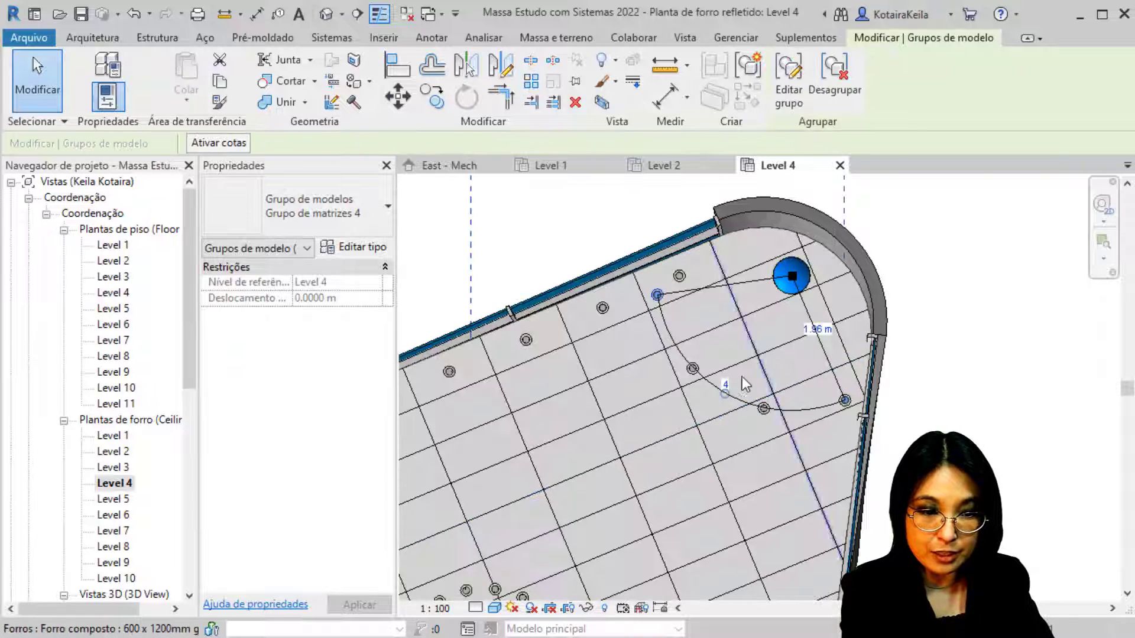
# Try a count of 10 for the corner radial array, then set it back to 4.
pyautogui.press('Return')
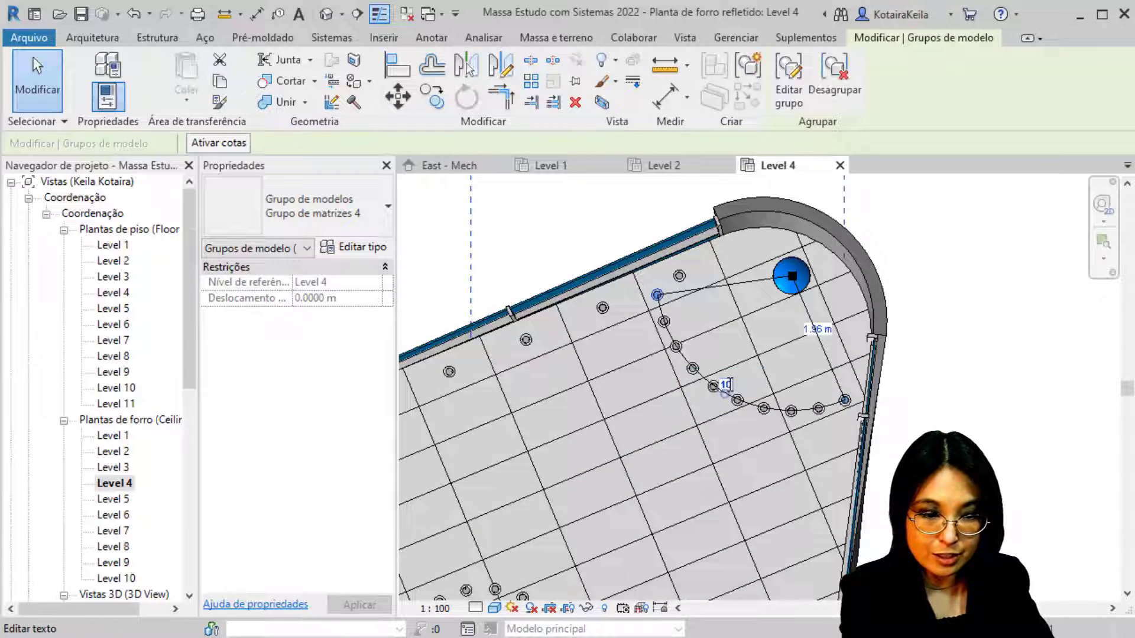
pyautogui.press('Return')
pyautogui.click(727, 385)
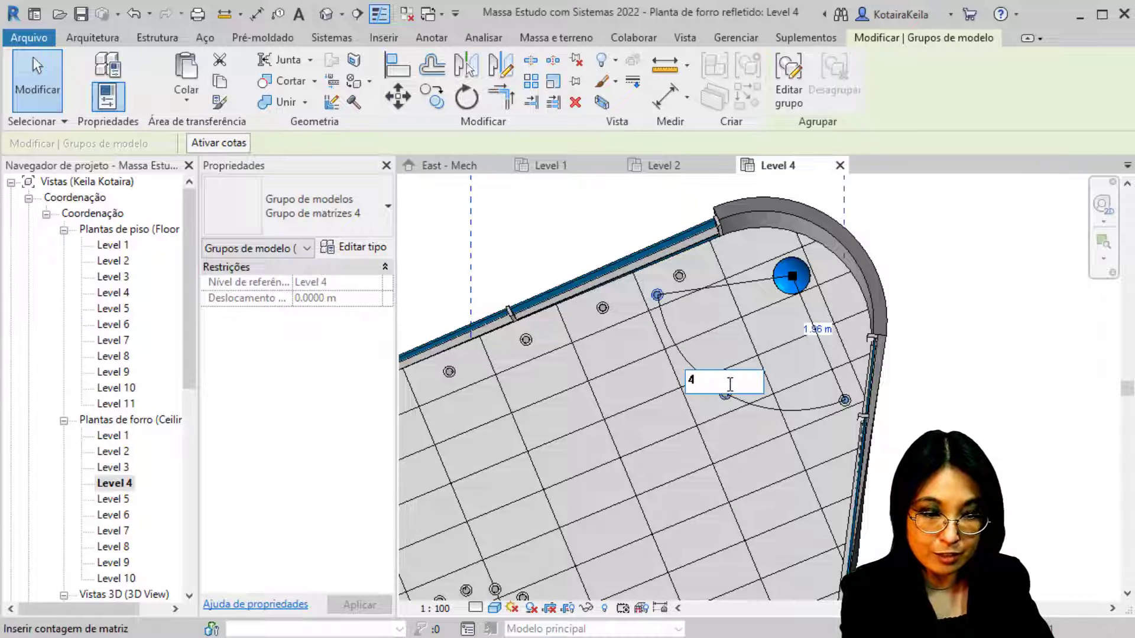
pyautogui.press('Return')
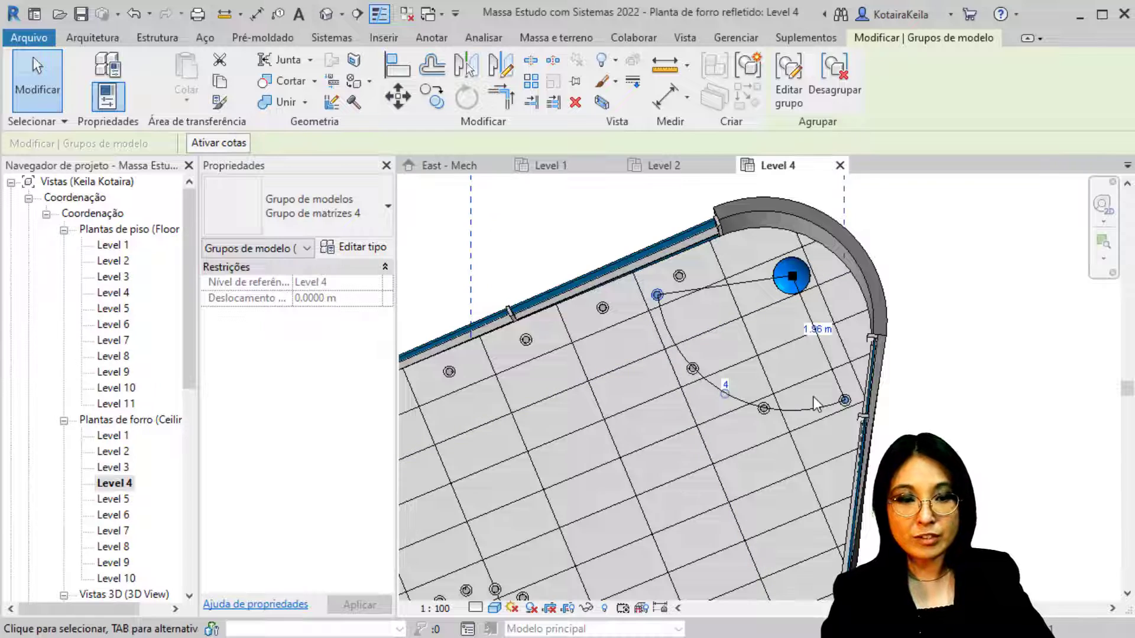
# Try a radius of 1.2 m for the corner radial array, set it to 1.5 m instead and deselect the array.
pyautogui.click(817, 329)
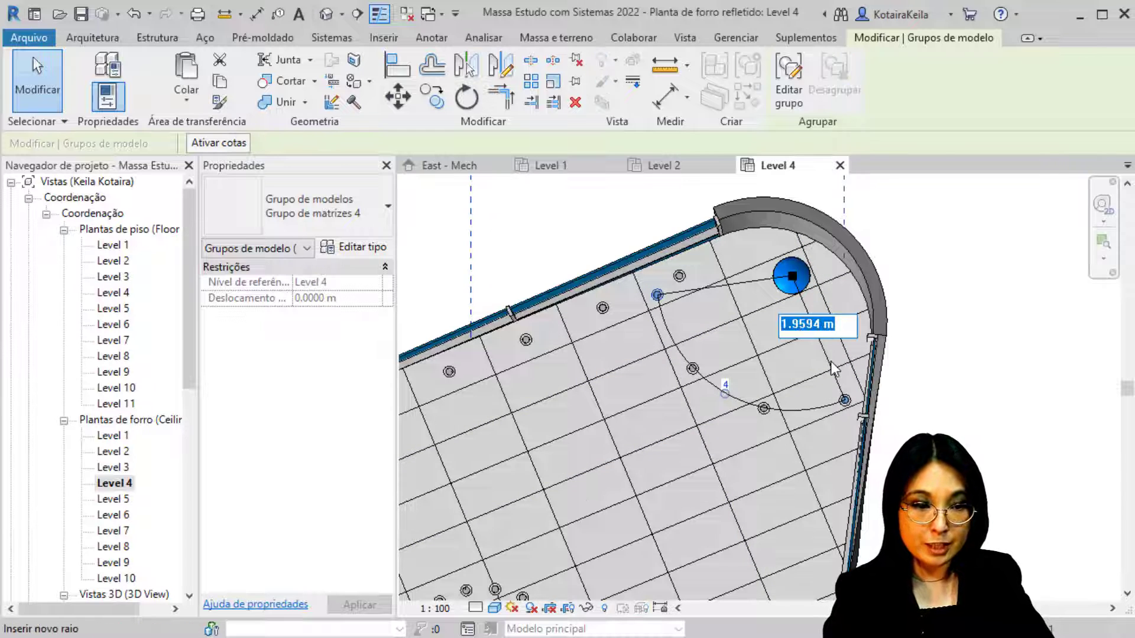
pyautogui.click(795, 325)
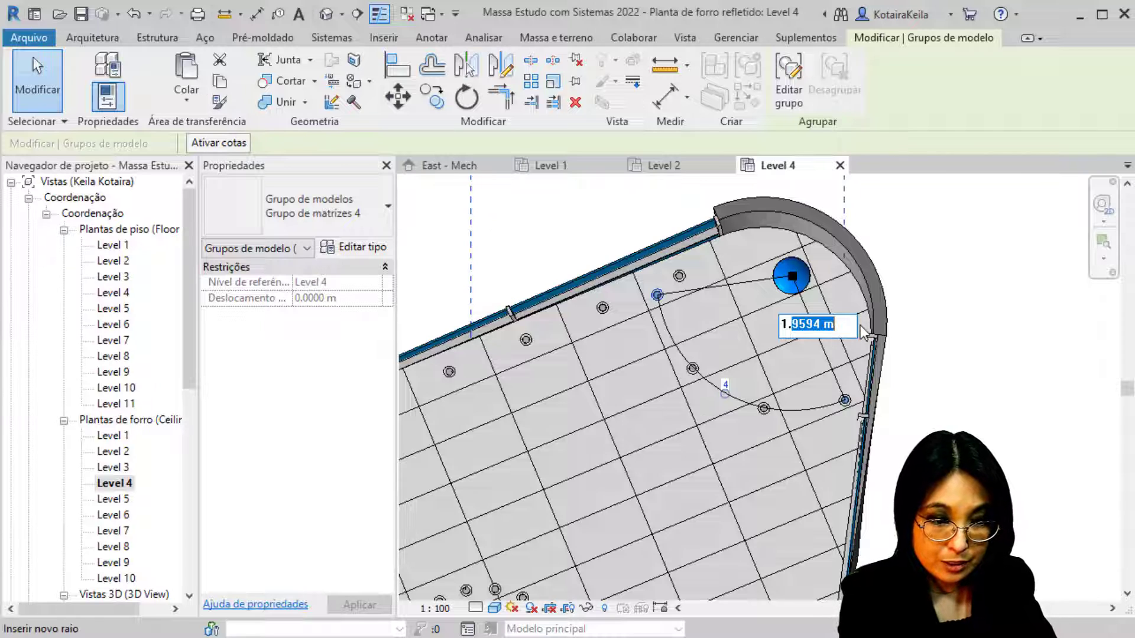
pyautogui.press('Return')
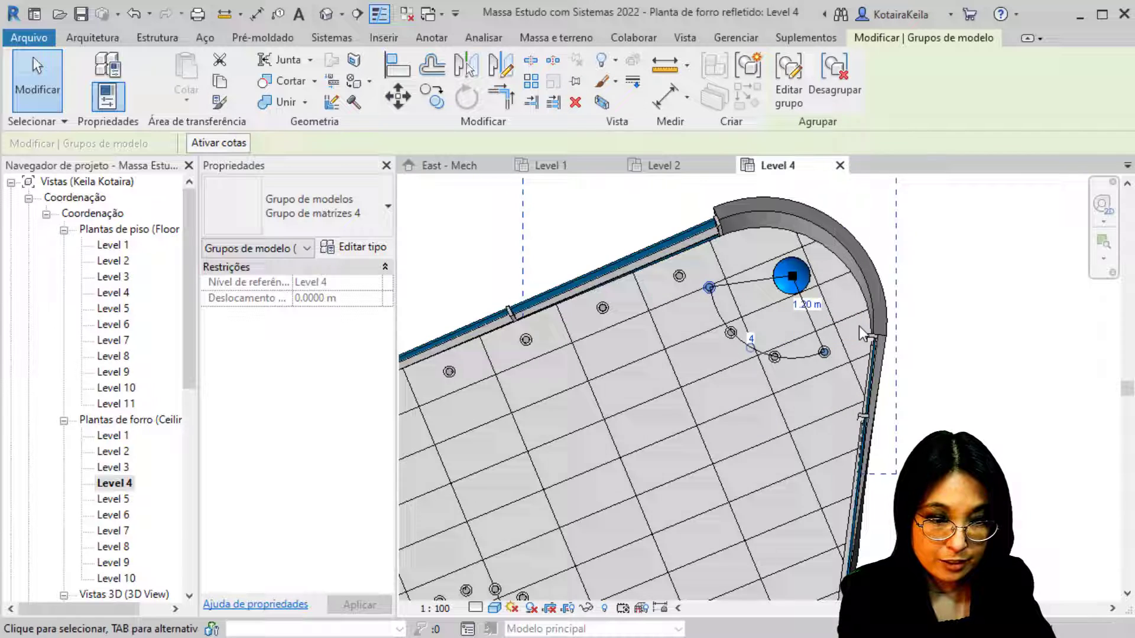
pyautogui.click(814, 302)
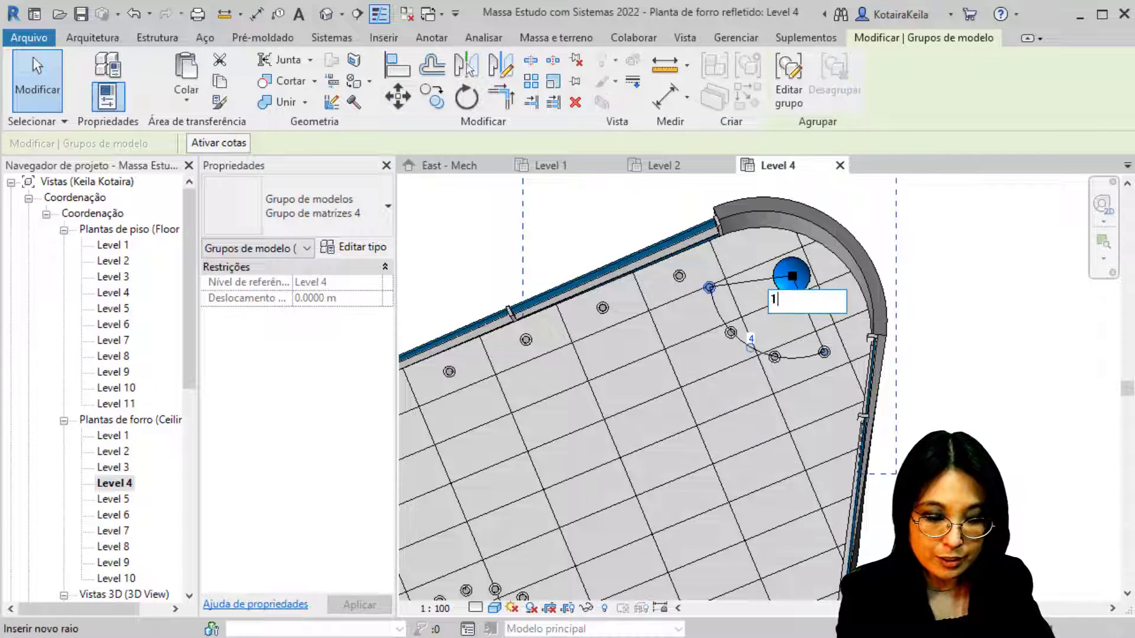
pyautogui.press('Return')
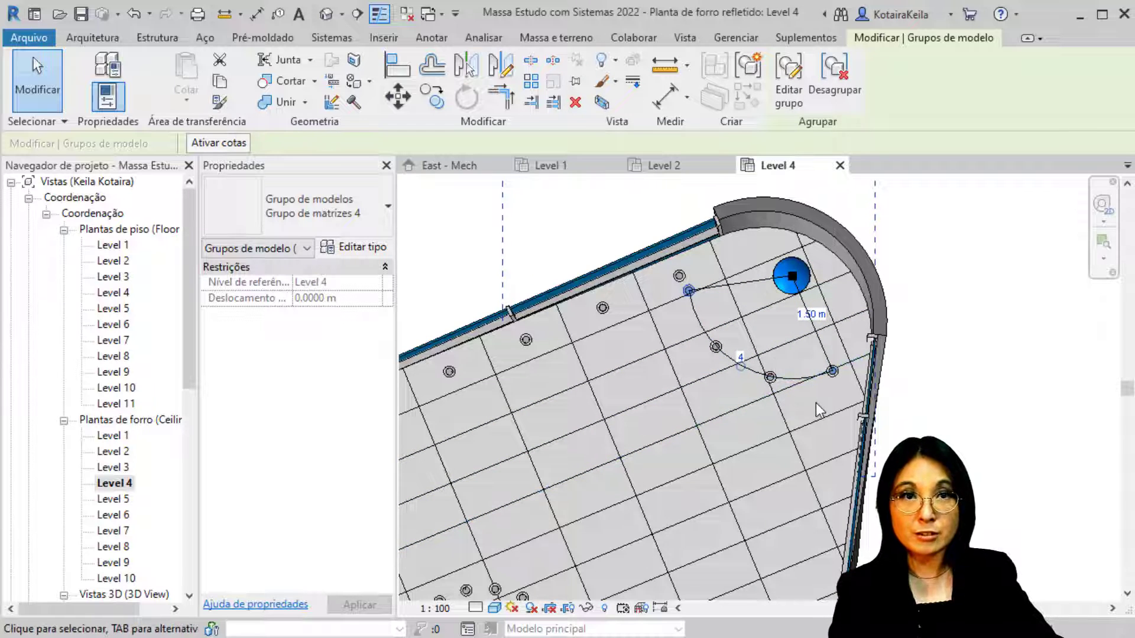
pyautogui.click(980, 316)
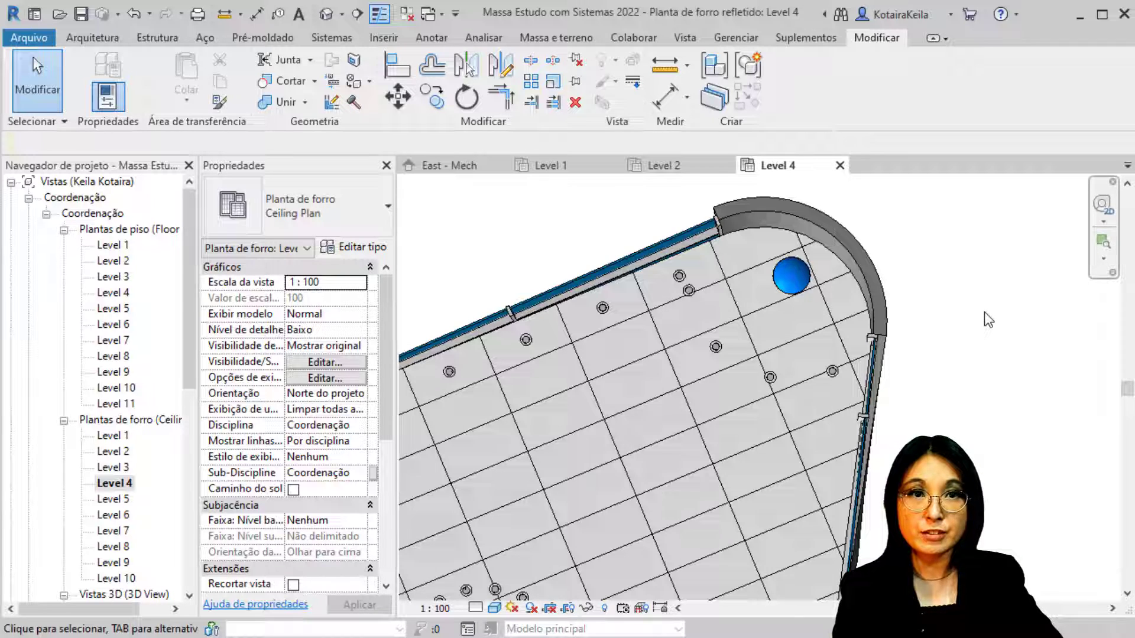
# Examine which array group the luminaires in the two linear arrays and the central radial array belong to.
pyautogui.scroll(-3, 784, 257)
pyautogui.moveTo(939, 326); pyautogui.dragTo(973, 198, button='middle')
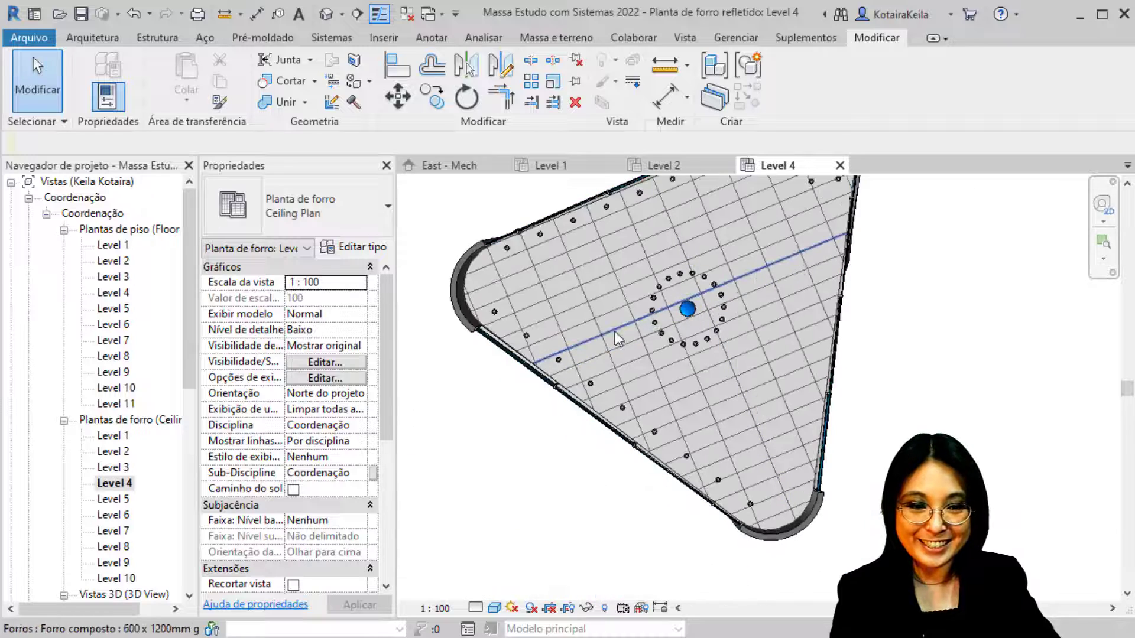
pyautogui.click(558, 362)
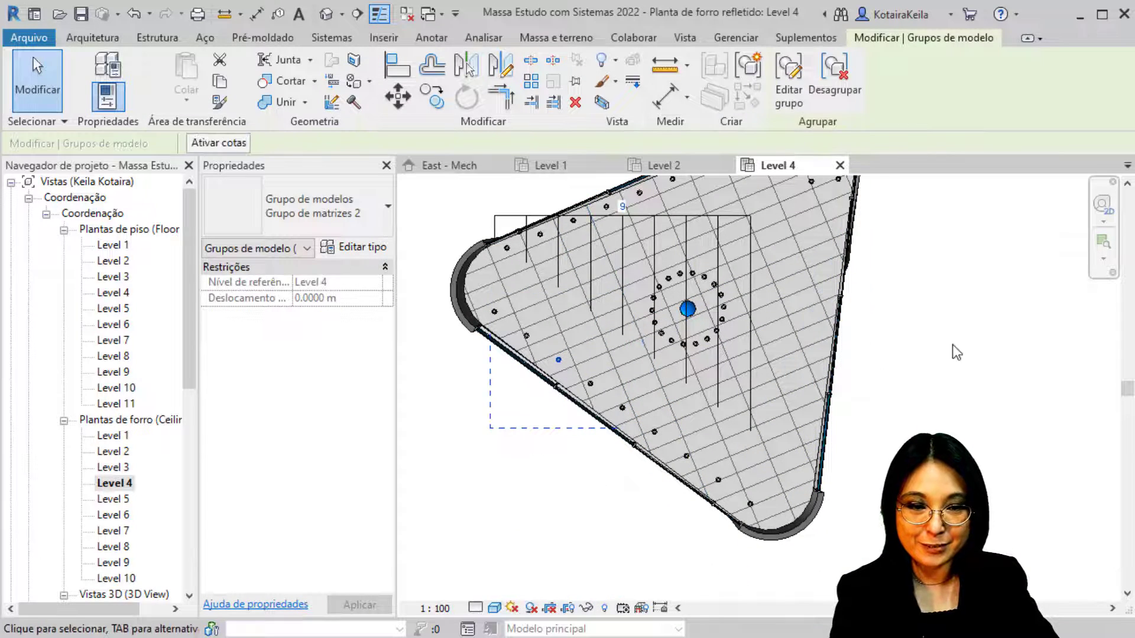
pyautogui.click(662, 334)
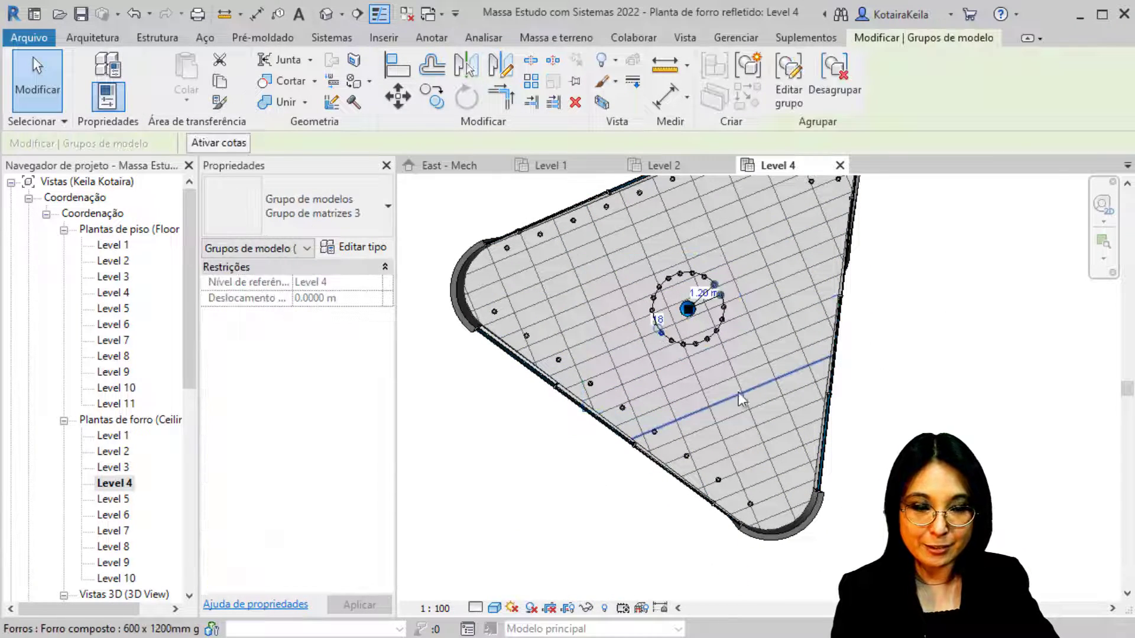
pyautogui.click(578, 381)
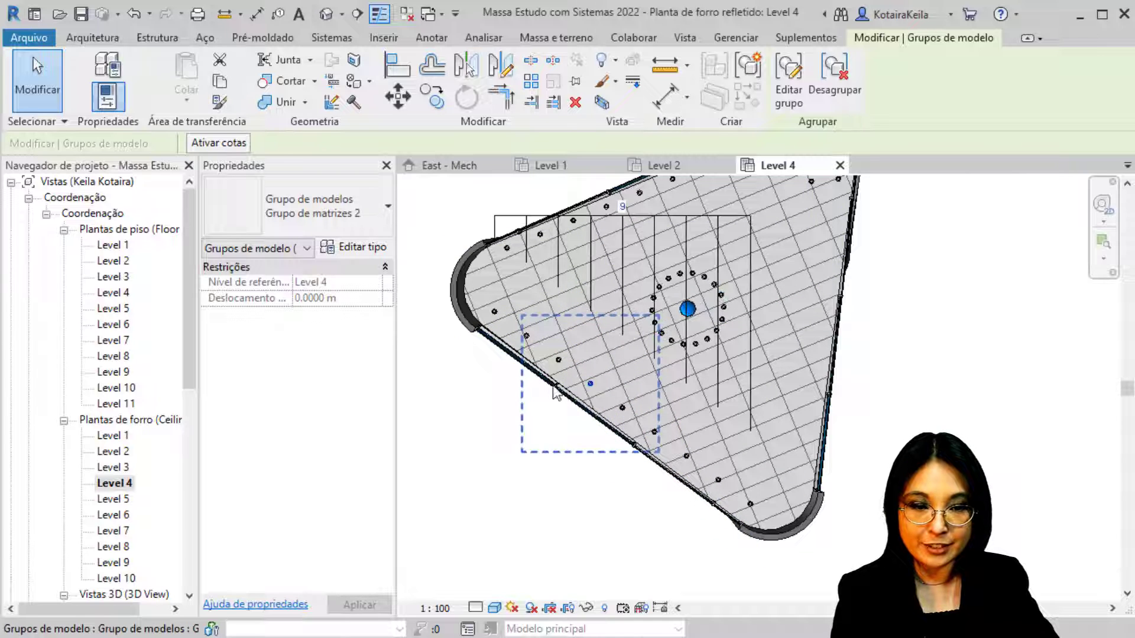
pyautogui.click(504, 251)
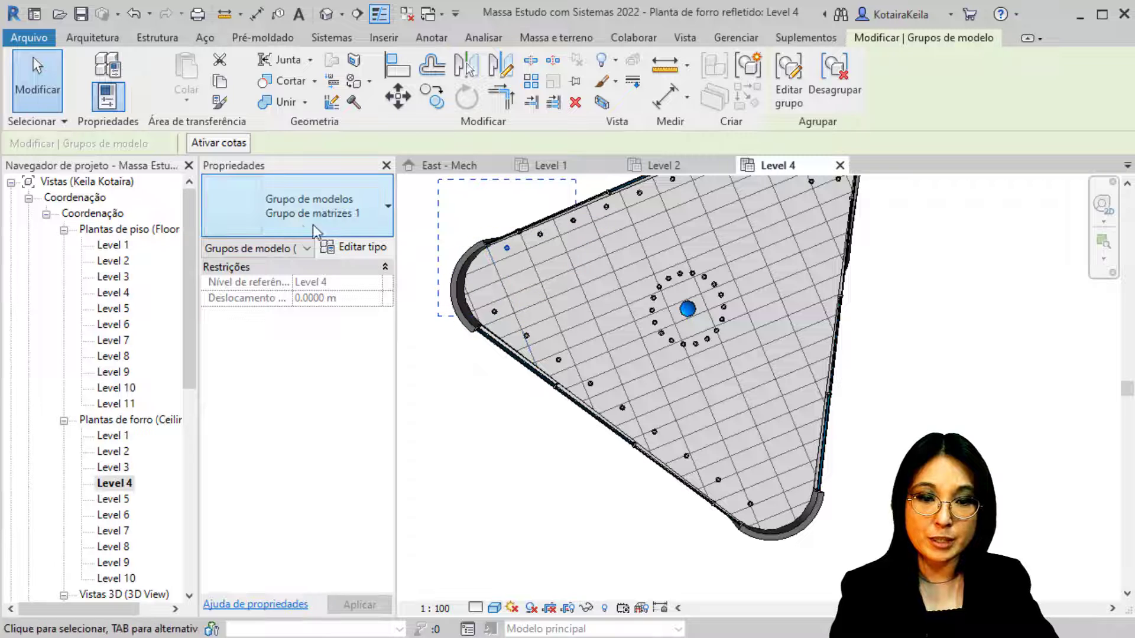
pyautogui.scroll(-5, 544, 256)
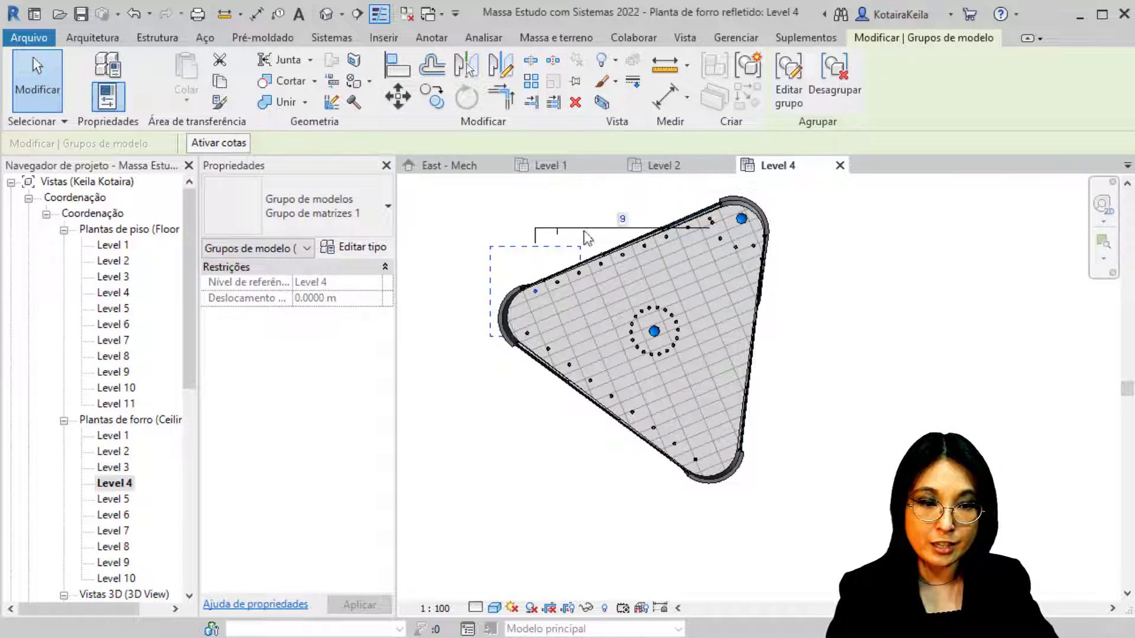
# Edit the group of the lower-left linear array, change its luminaire type to Iluminação montada na superfície - Meio círculo and finish the group.
pyautogui.click(611, 398)
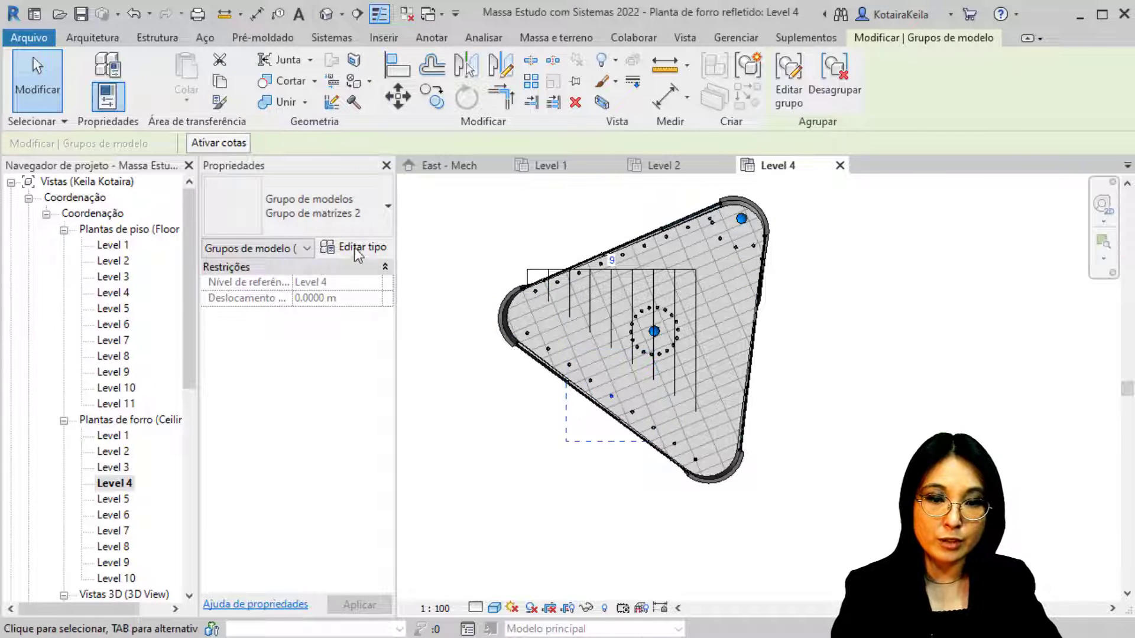
pyautogui.click(336, 218)
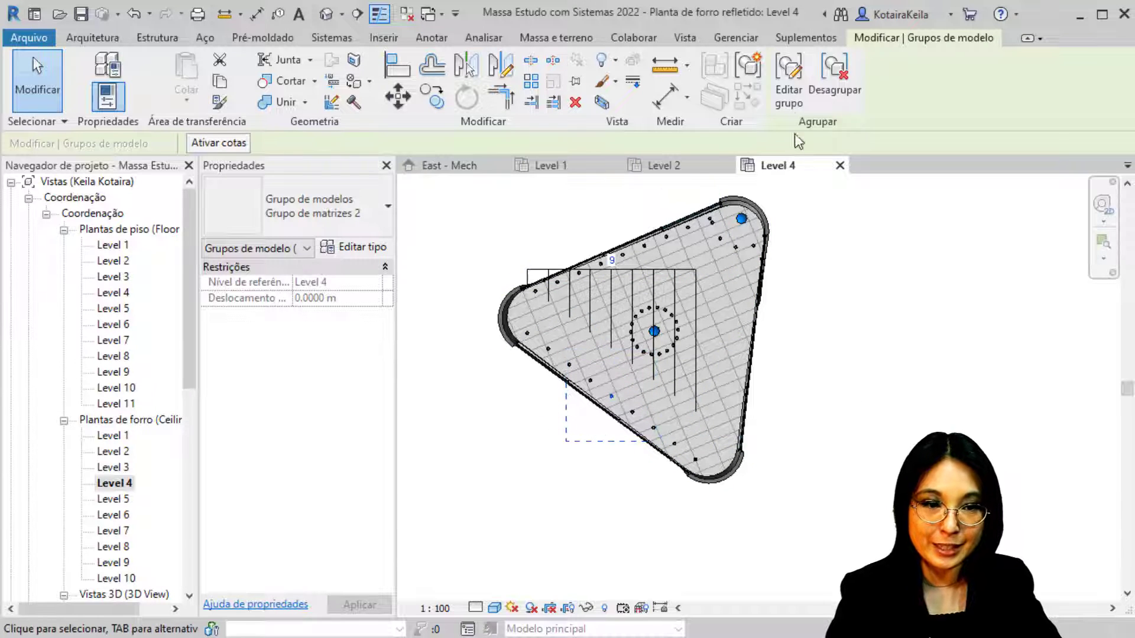
pyautogui.click(786, 105)
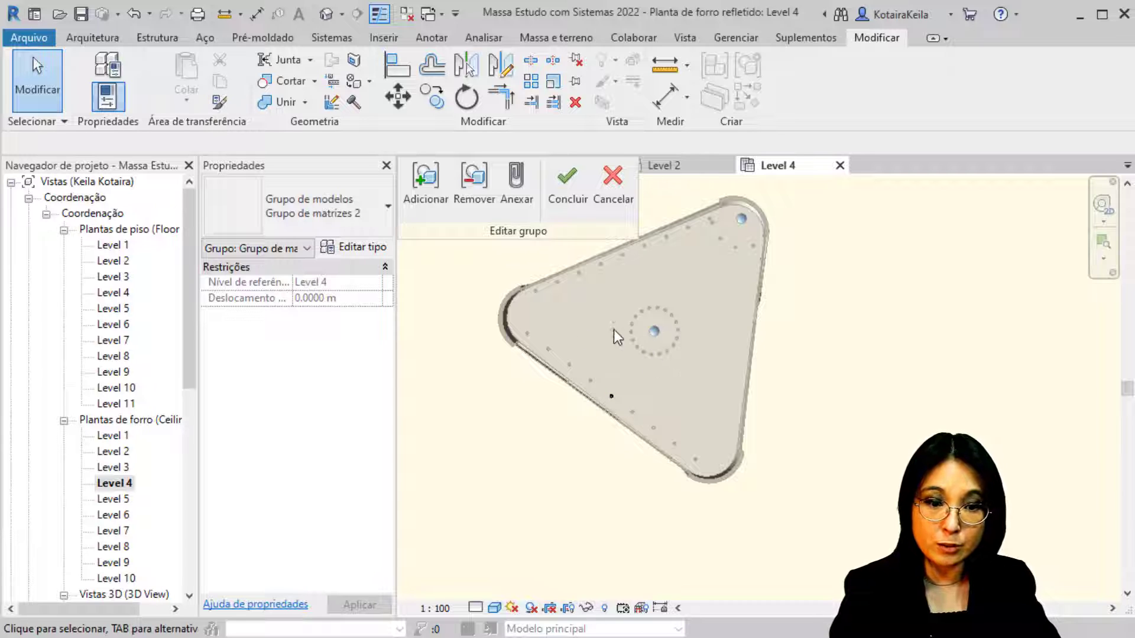
pyautogui.click(608, 395)
pyautogui.click(283, 229)
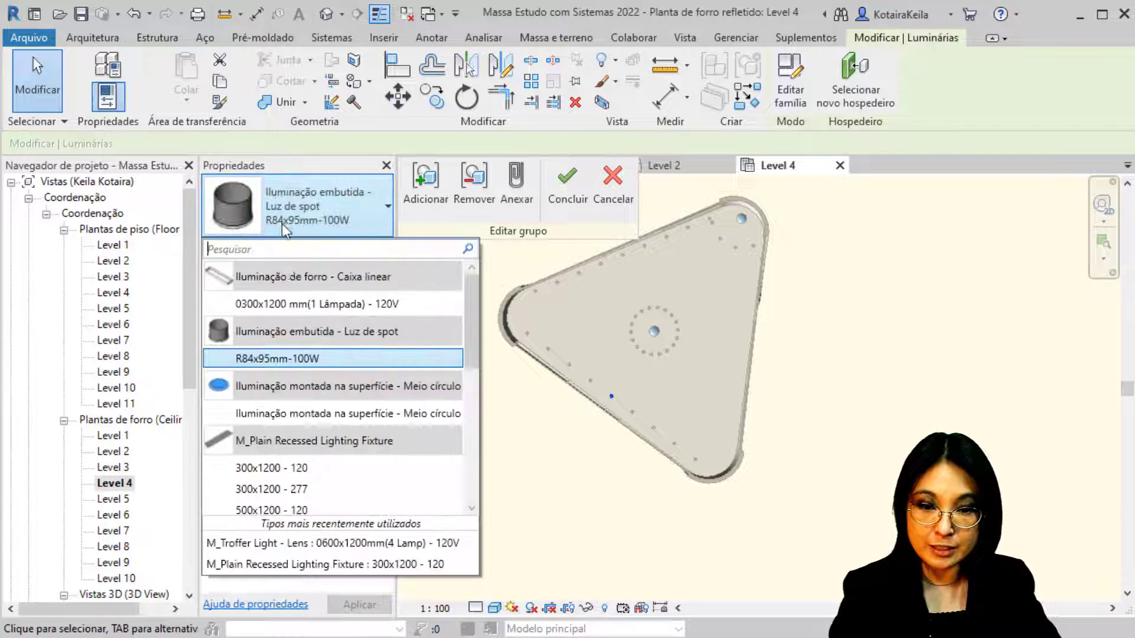
pyautogui.click(296, 412)
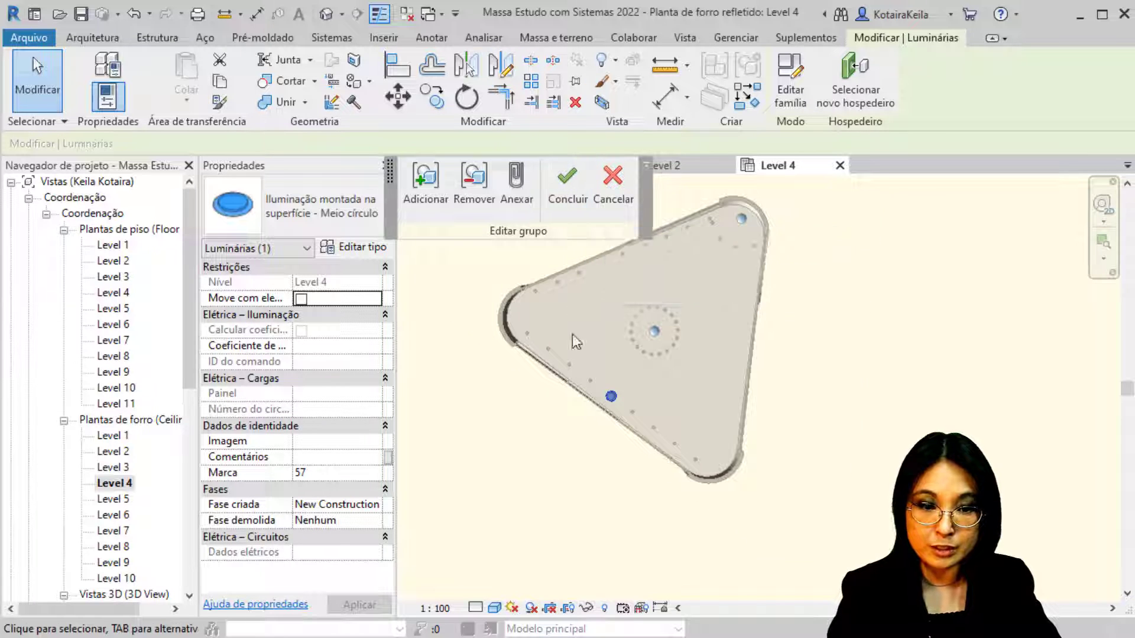
pyautogui.scroll(3, 592, 364)
pyautogui.click(559, 201)
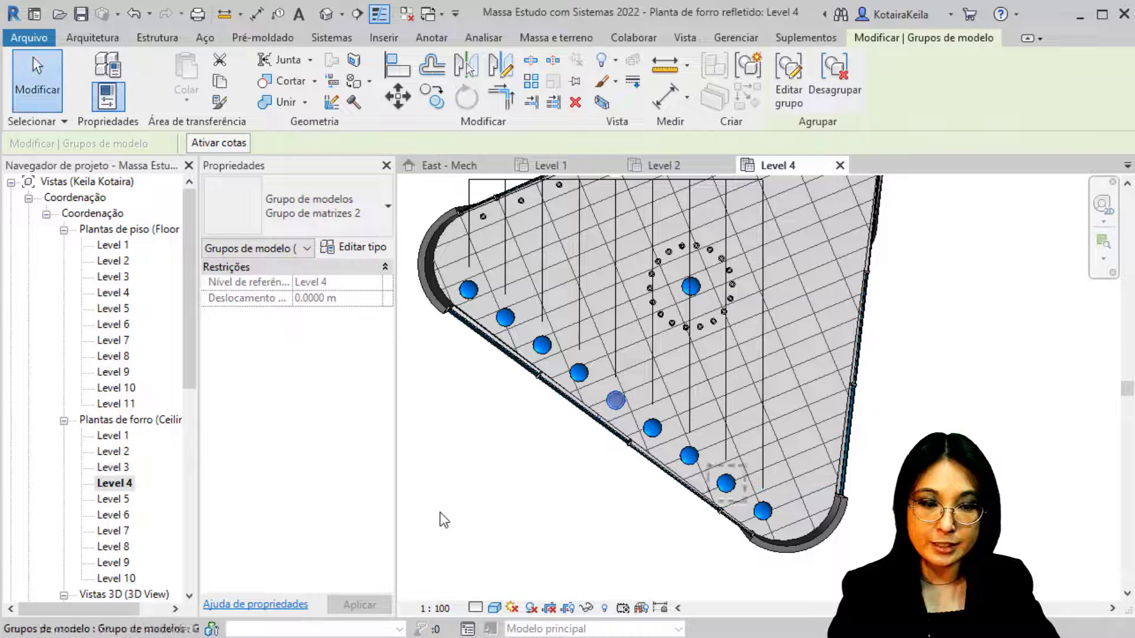
# Undo the luminaire type change made in the group of the lower-left linear array.
pyautogui.click(138, 19)
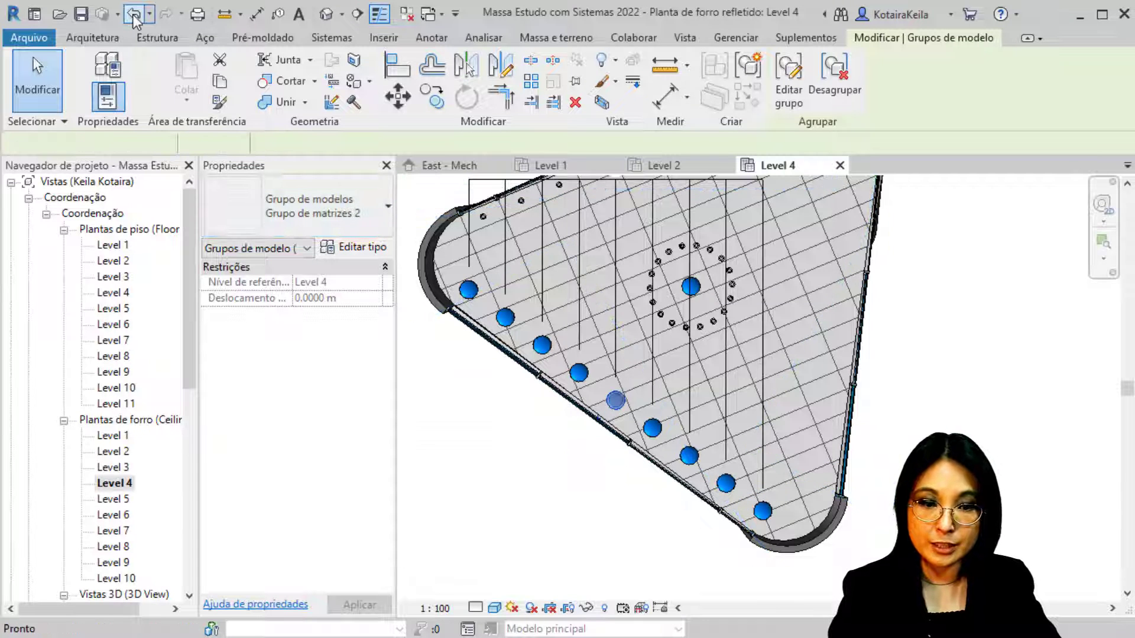
pyautogui.click(644, 349)
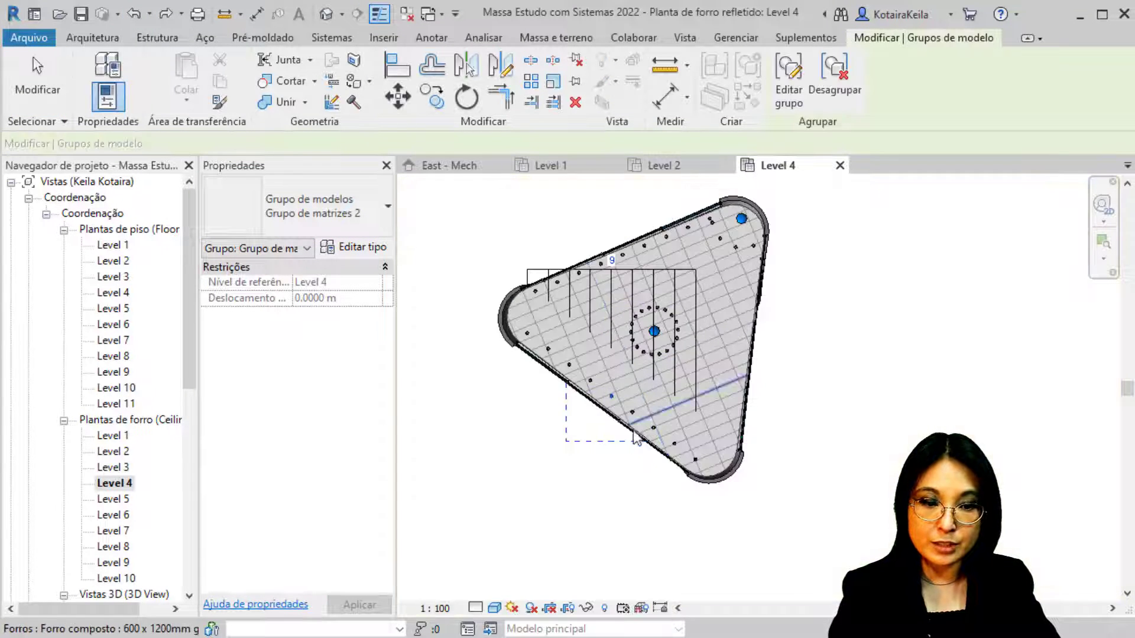
pyautogui.scroll(3, 633, 302)
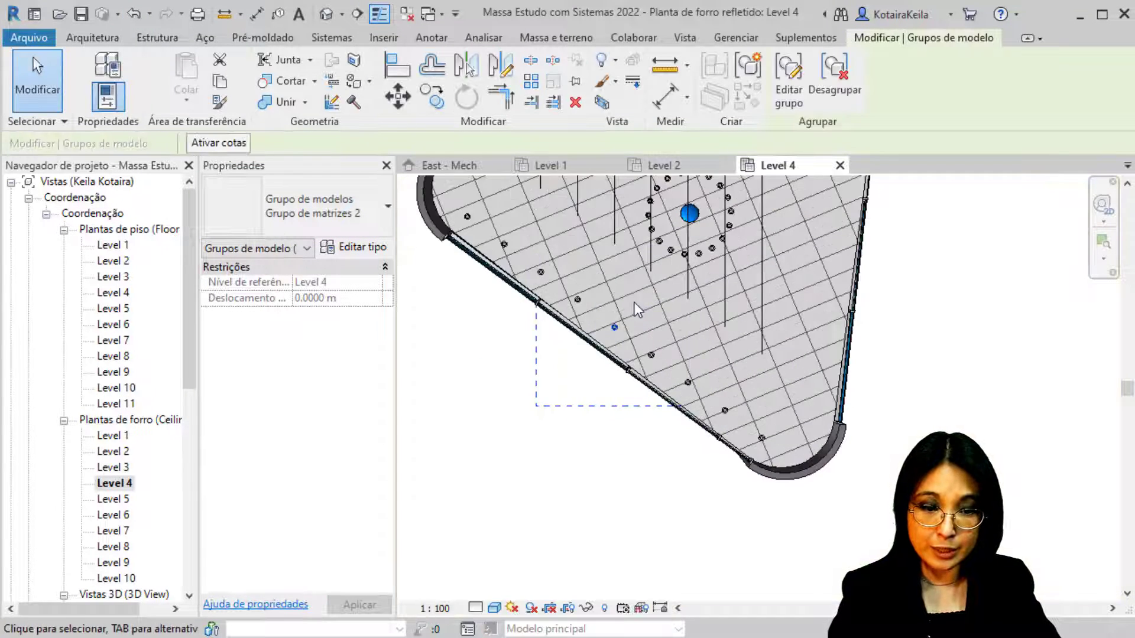
# Edit the group of the lower-left linear array, copy its luminaire about 1.3 m diagonally towards the central radial array and finish the group.
pyautogui.doubleClick(613, 326)
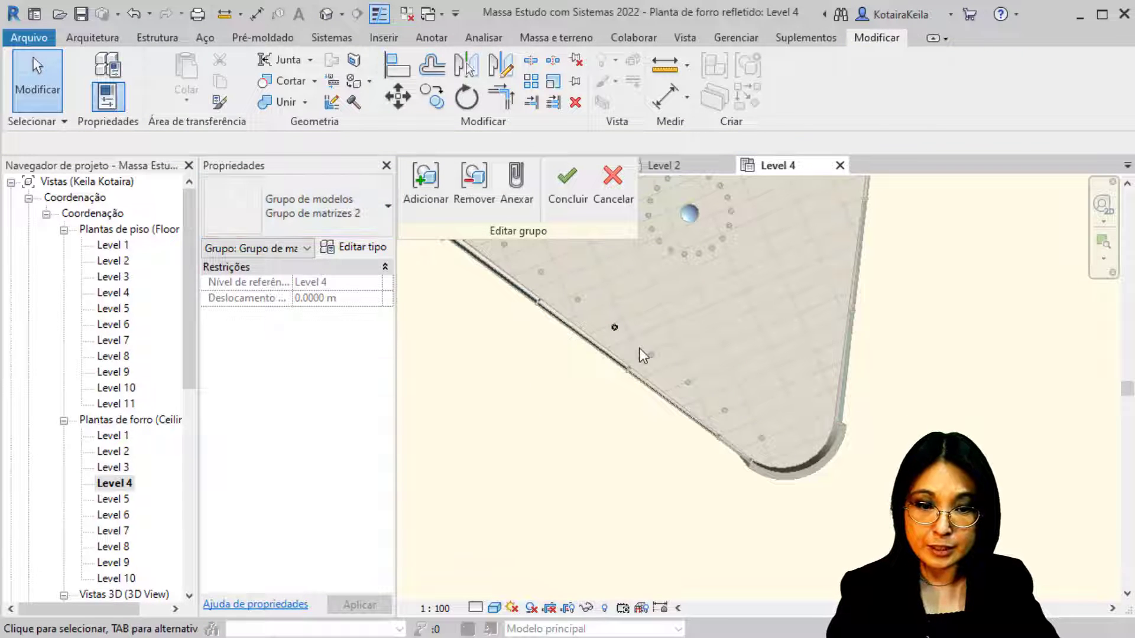
pyautogui.click(615, 328)
pyautogui.click(366, 222)
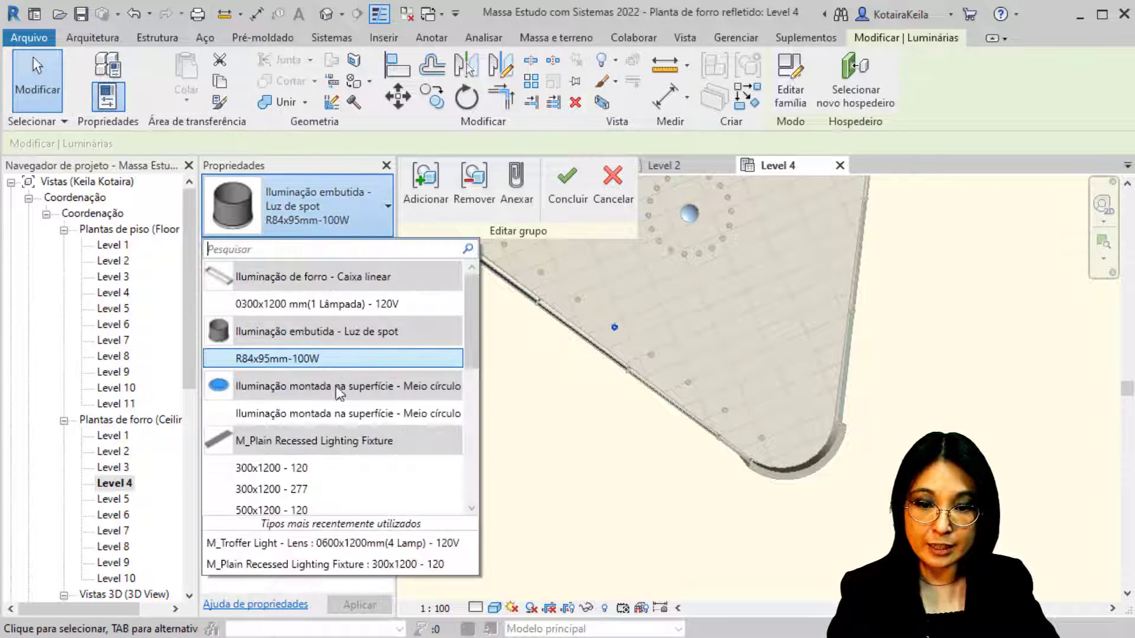
pyautogui.click(619, 329)
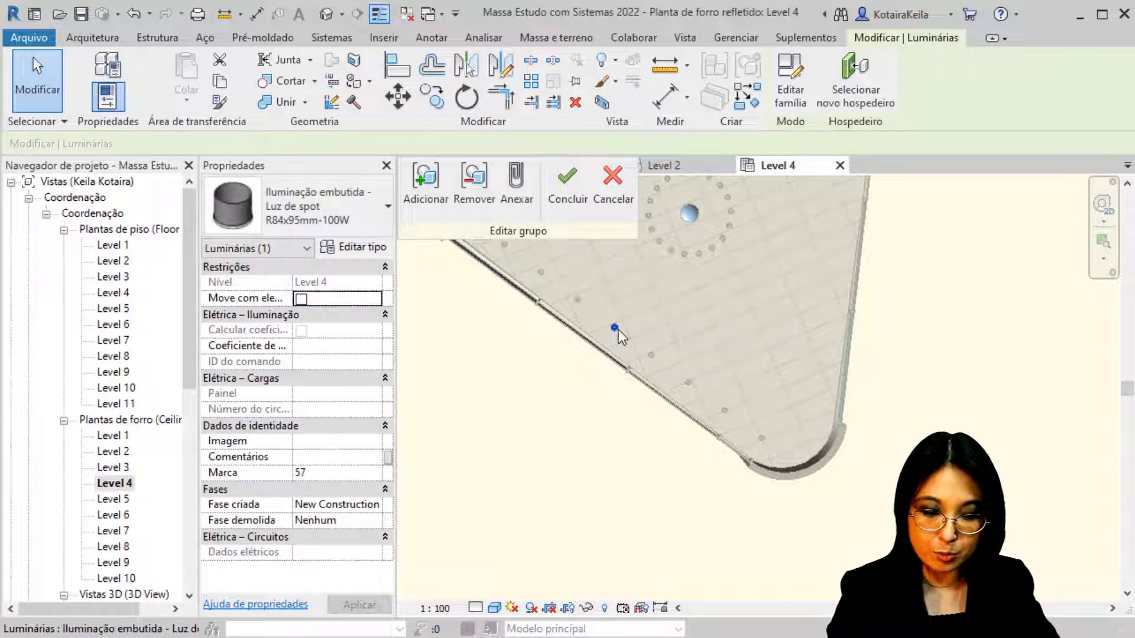
pyautogui.press('c')
pyautogui.press('c')
pyautogui.click(616, 328)
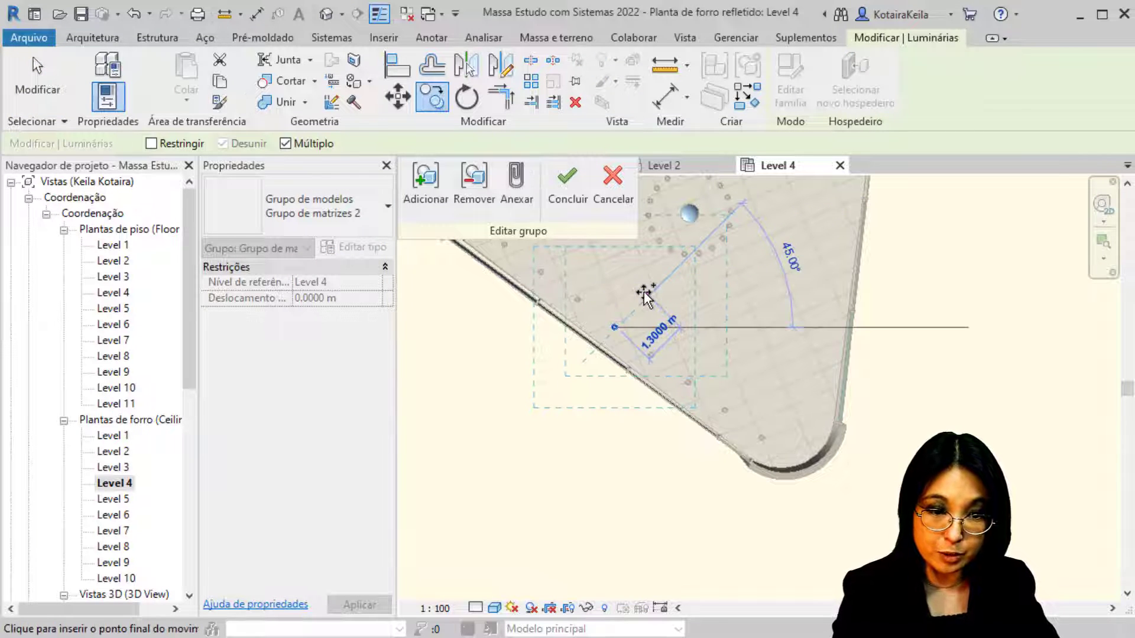
pyautogui.click(644, 292)
pyautogui.click(569, 205)
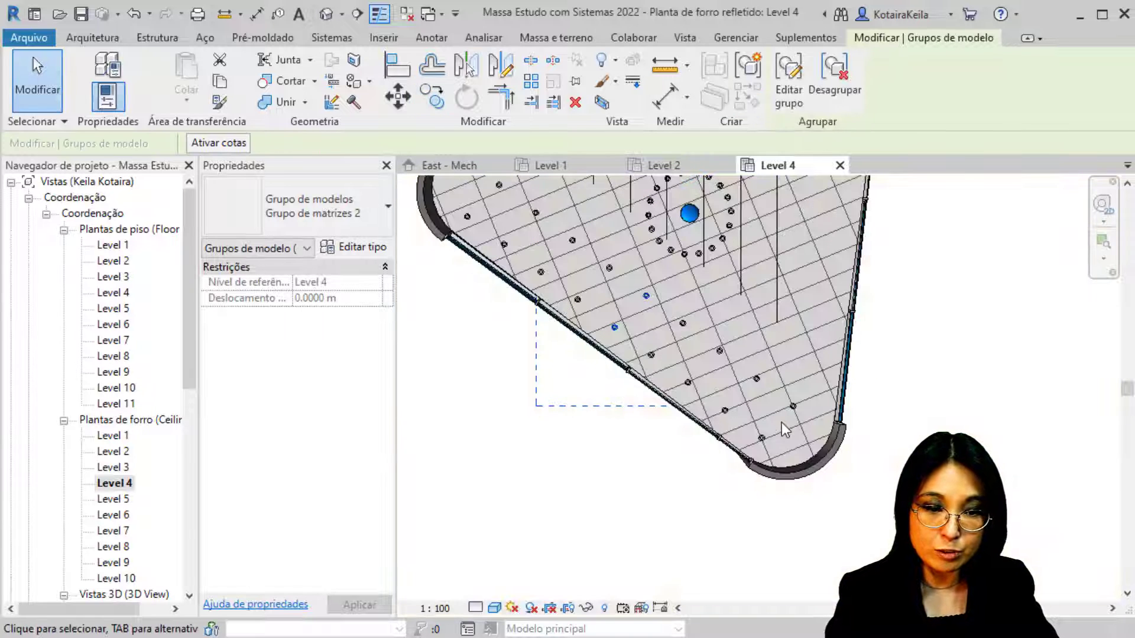
# Ungroup the middle group instance of the lower-left linear array.
pyautogui.click(555, 510)
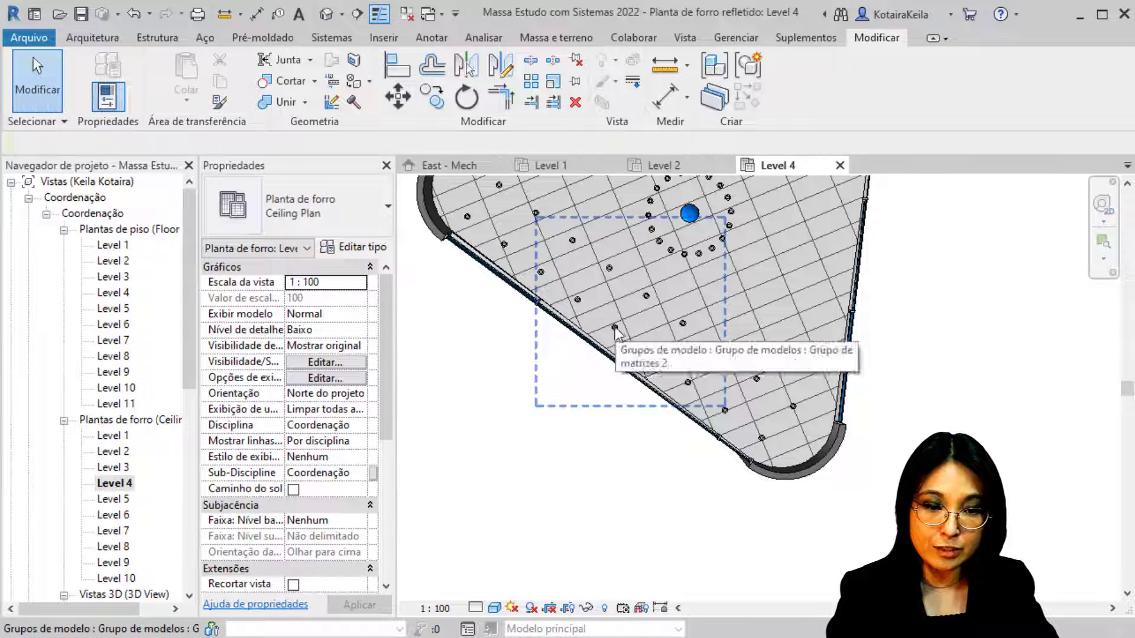
pyautogui.click(613, 329)
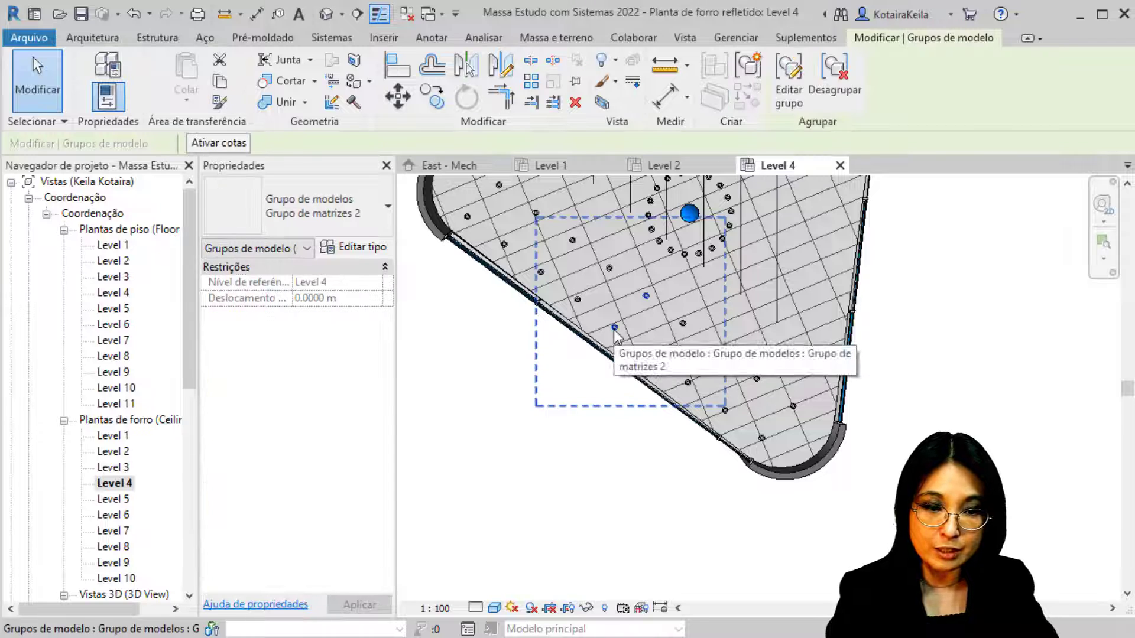
pyautogui.click(832, 105)
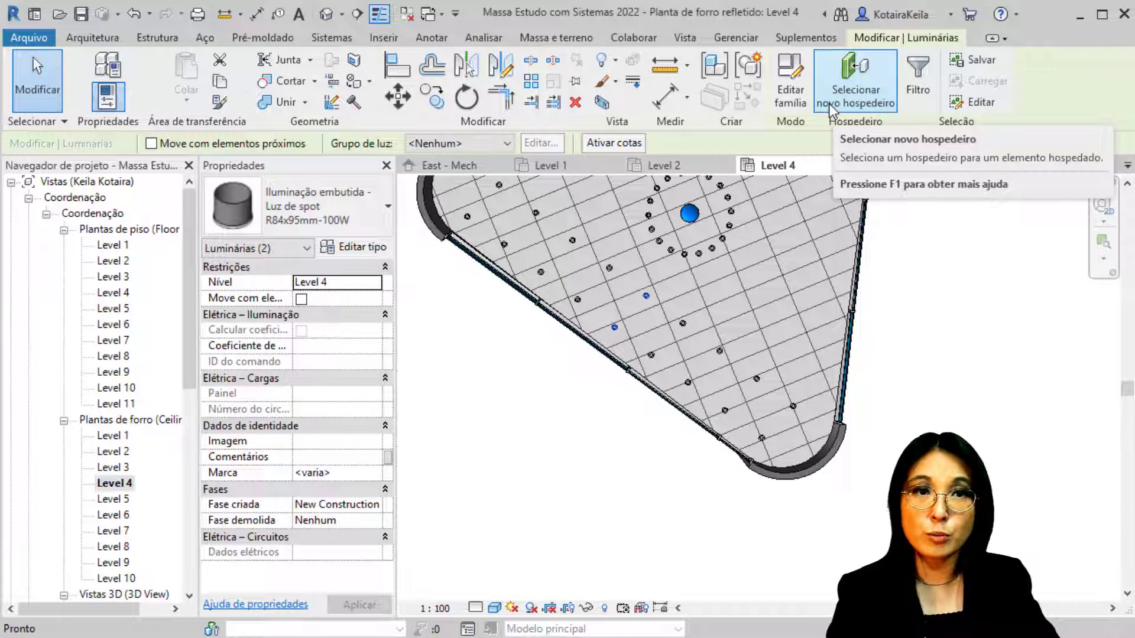
# Change the outer ungrouped luminaire's type to Iluminação montada na superfície - Meio círculo and deselect it.
pyautogui.click(613, 331)
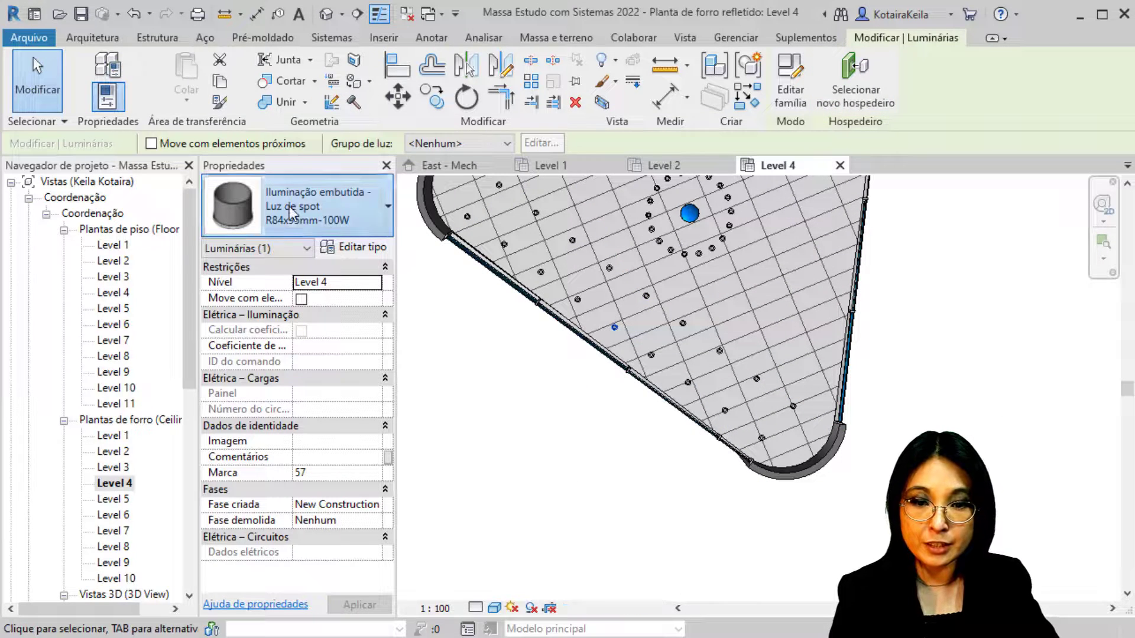
pyautogui.click(289, 207)
pyautogui.click(312, 414)
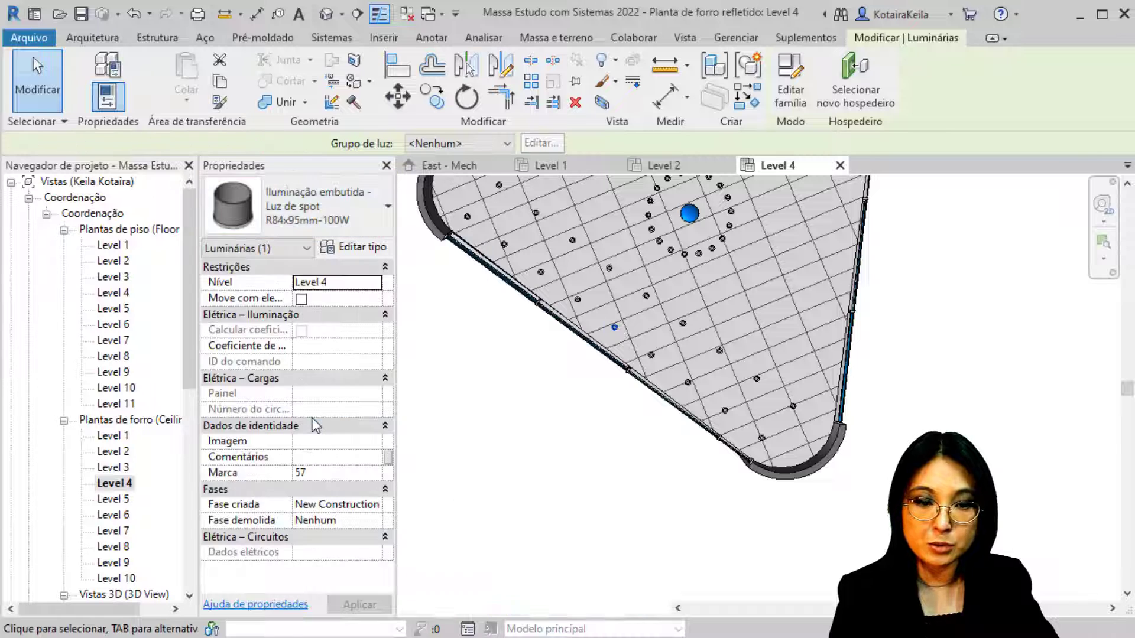
pyautogui.click(560, 484)
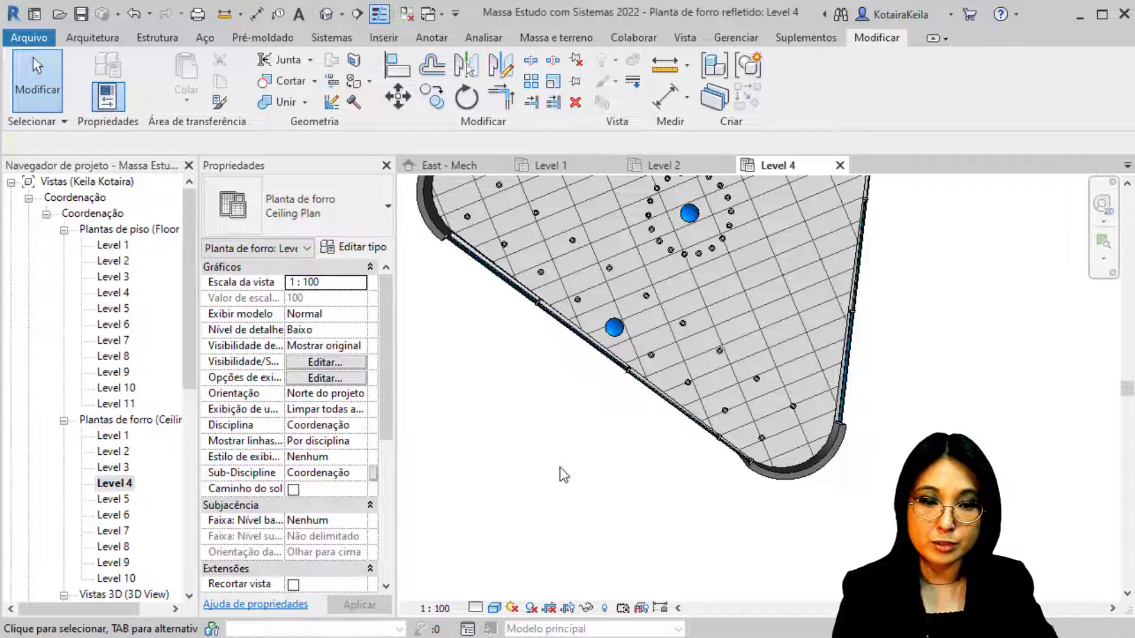
# Examine which array group the remaining luminaire pairs in the lower-left array and the luminaires in the upper linear array belong to.
pyautogui.click(575, 300)
pyautogui.scroll(-2, 468, 490)
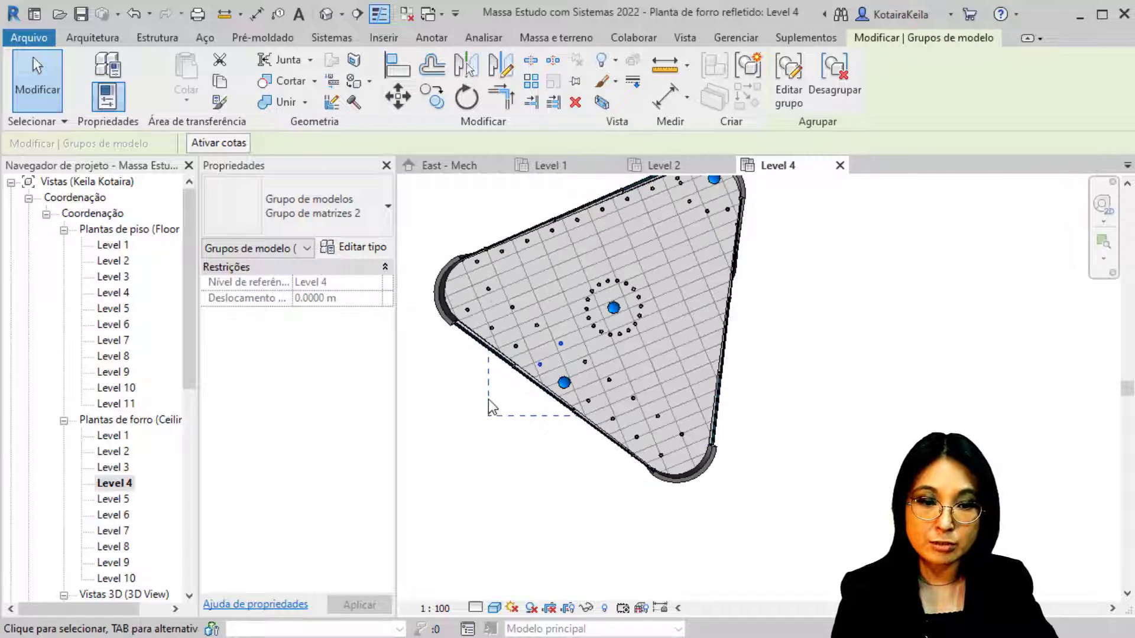
pyautogui.moveTo(489, 398); pyautogui.dragTo(464, 380)
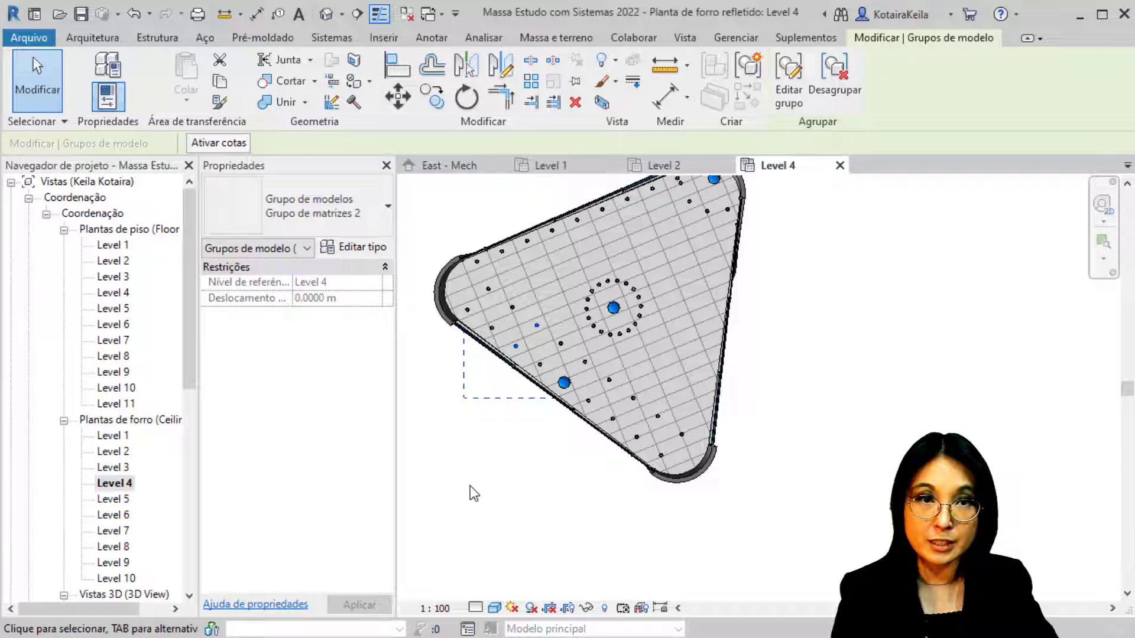
pyautogui.click(478, 261)
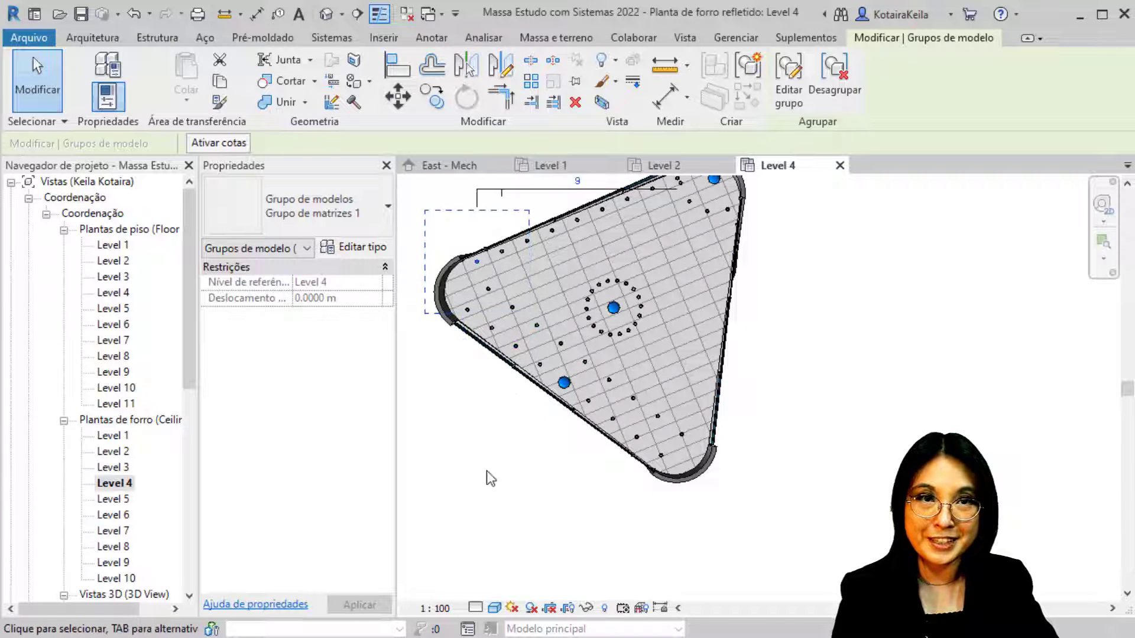
pyautogui.click(538, 364)
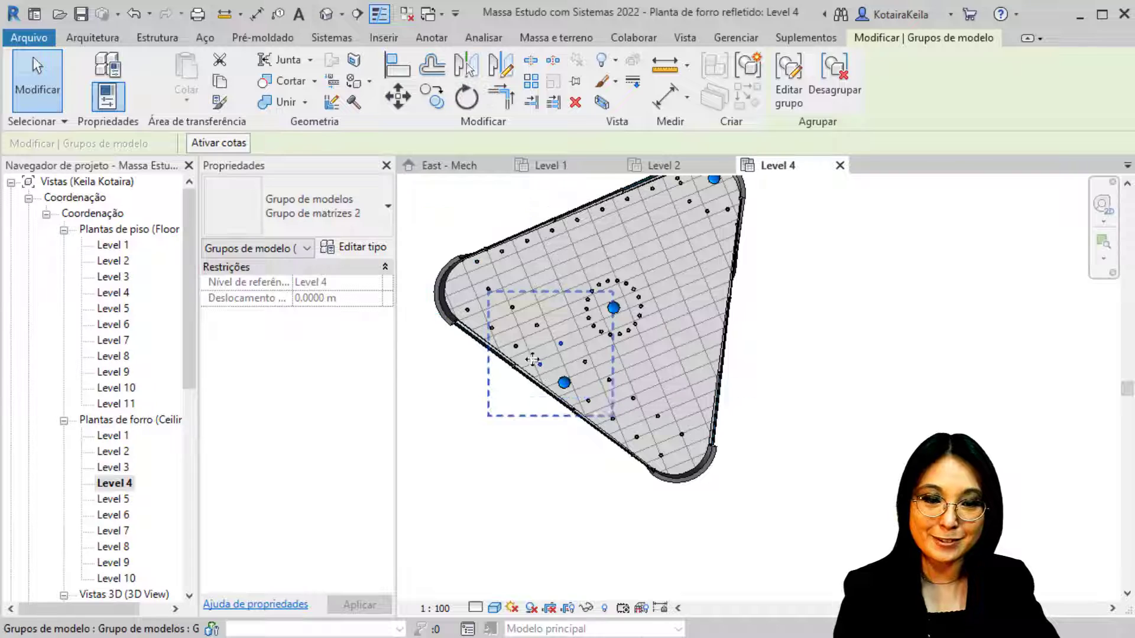
# Edit the group of the lower-left linear array, delete its copied inner luminaire, finish the group and deselect it.
pyautogui.moveTo(532, 360); pyautogui.dragTo(494, 341)
pyautogui.doubleClick(493, 340)
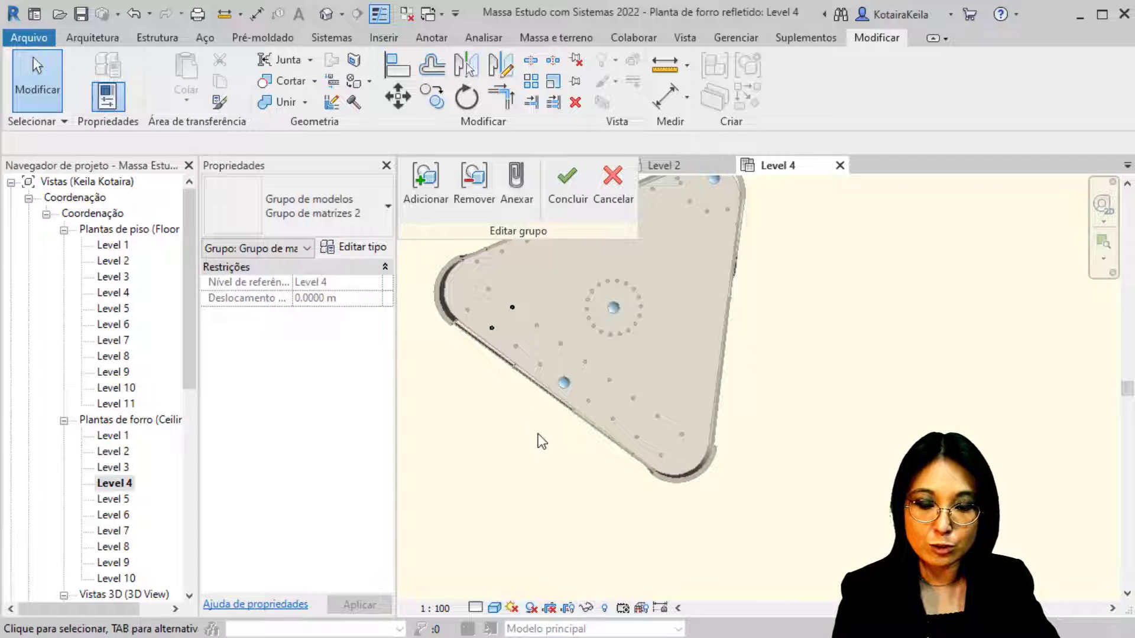
pyautogui.click(512, 307)
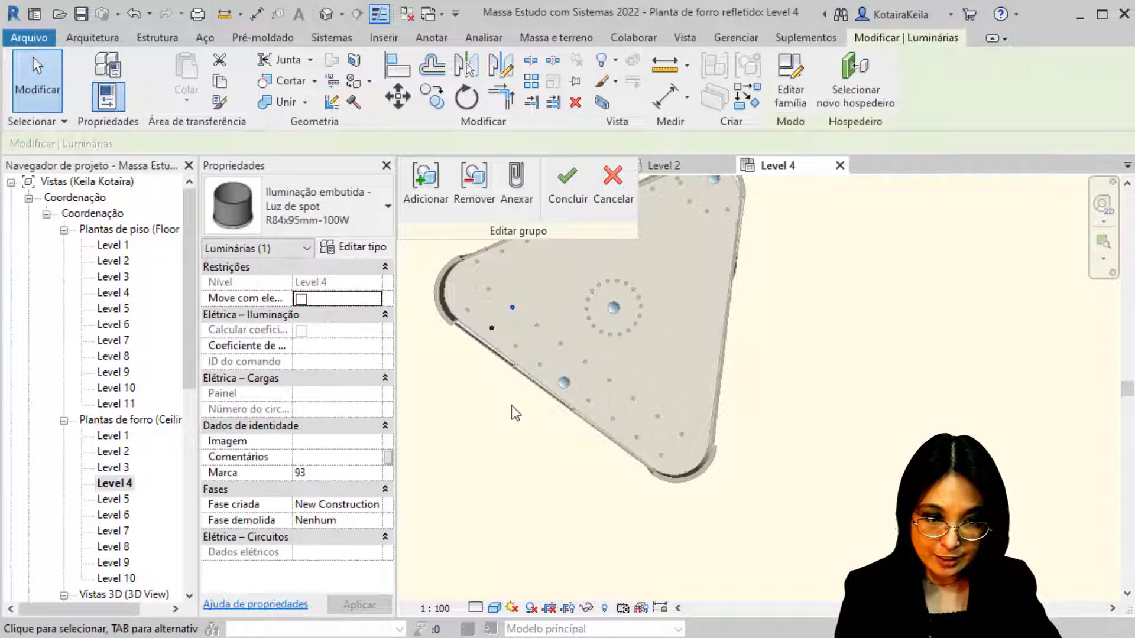
pyautogui.press('Escape')
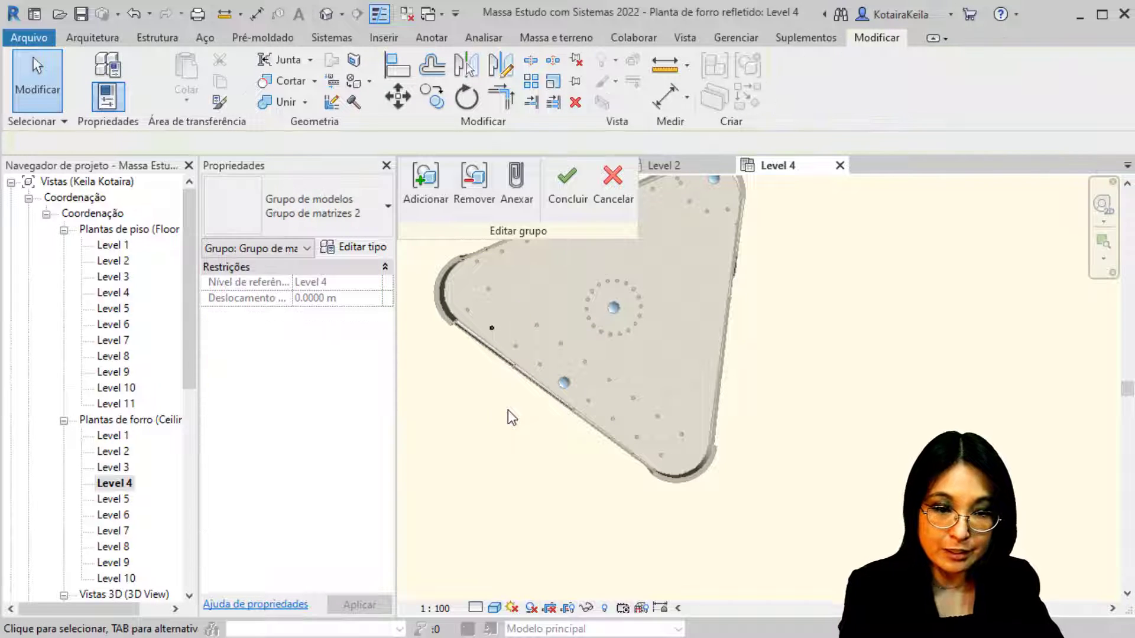
pyautogui.click(567, 195)
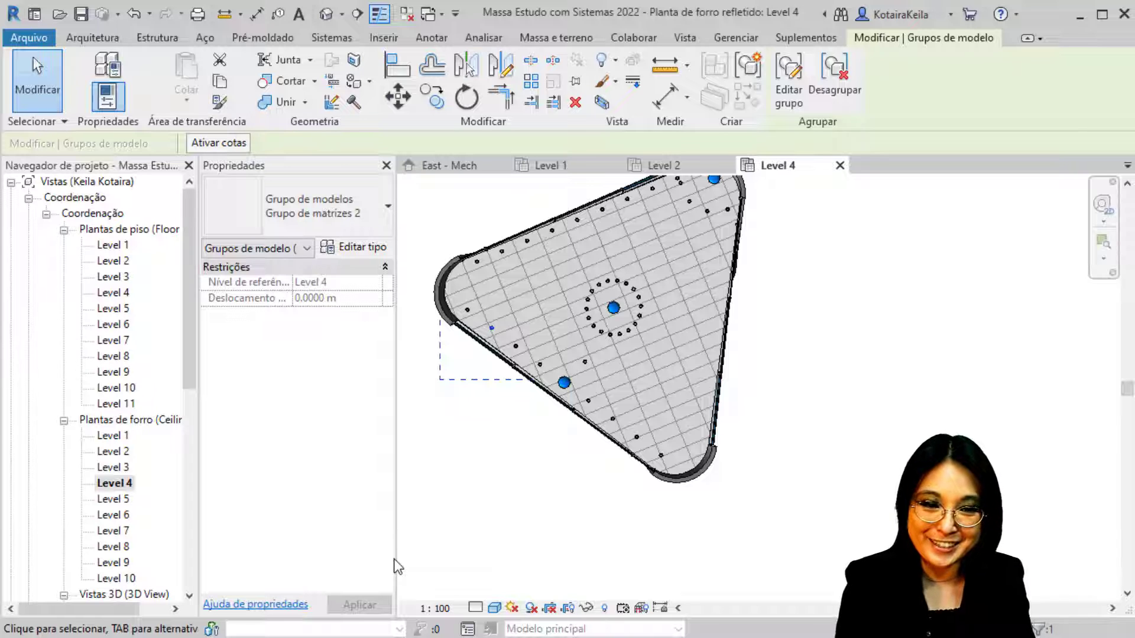
pyautogui.click(475, 500)
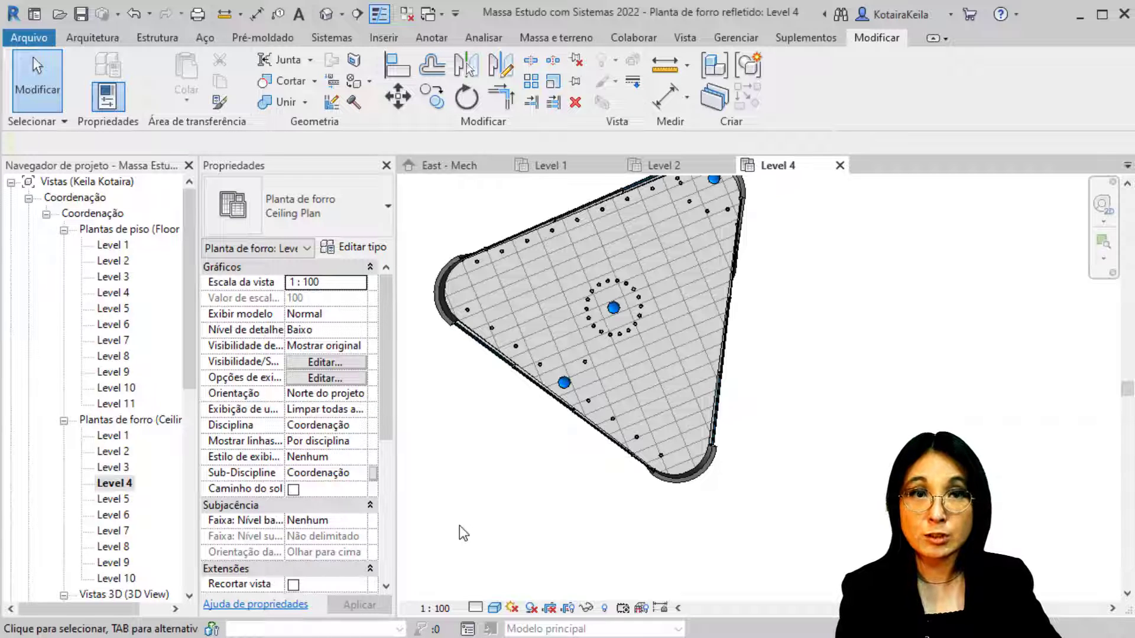
# Select all elements of the triangular floor with a crossing window and open the selection filter.
pyautogui.scroll(-2, 459, 525)
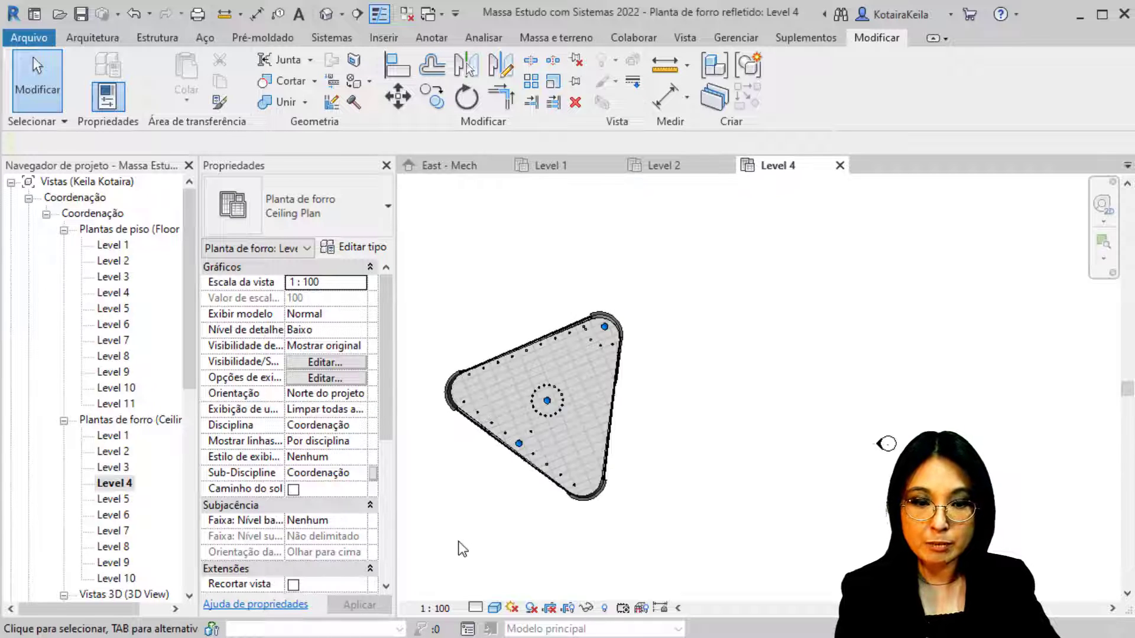
pyautogui.moveTo(459, 529); pyautogui.dragTo(496, 497, button='middle')
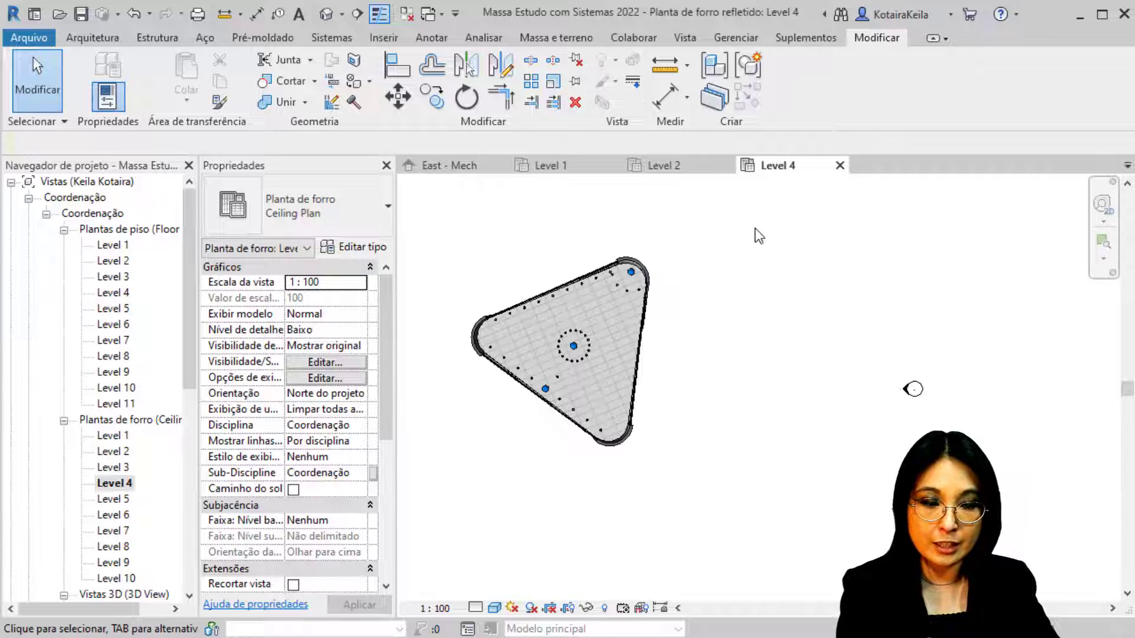
pyautogui.moveTo(762, 198); pyautogui.dragTo(434, 517)
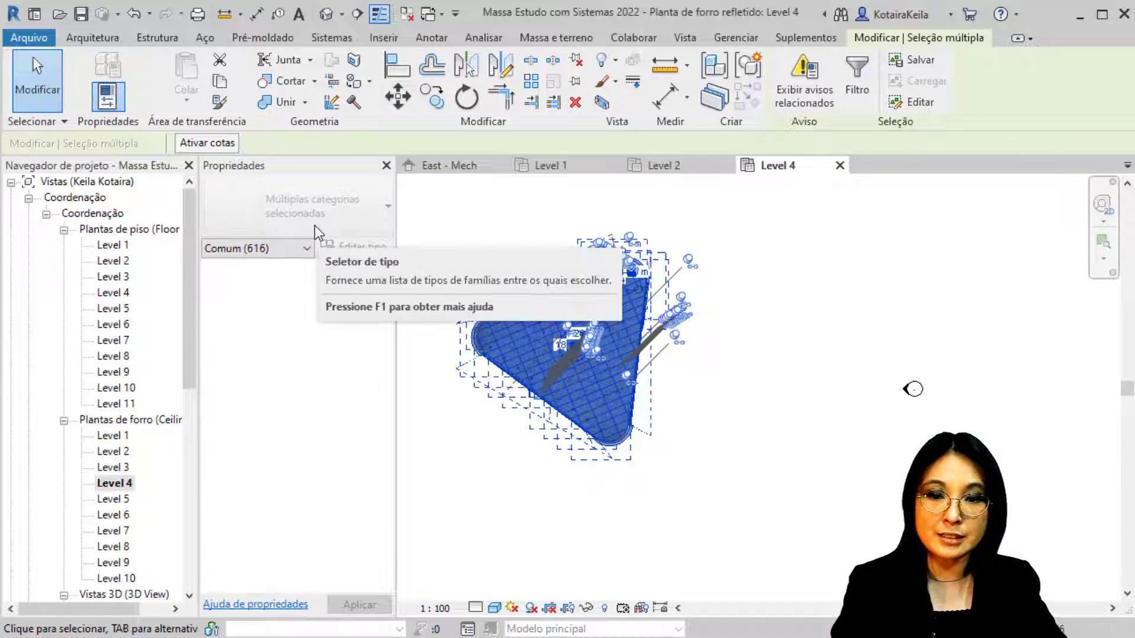
pyautogui.press('ctrl')
pyautogui.press('ctrl')
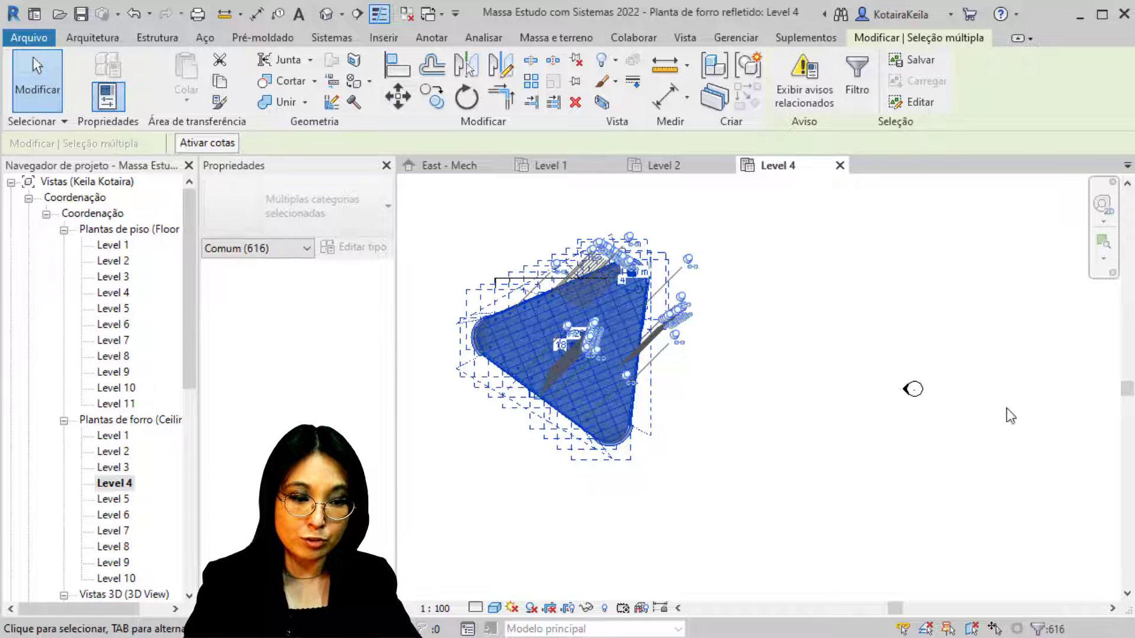
pyautogui.press('ctrl')
pyautogui.press('ctrl')
pyautogui.press('ctrl')
pyautogui.press('ctrl')
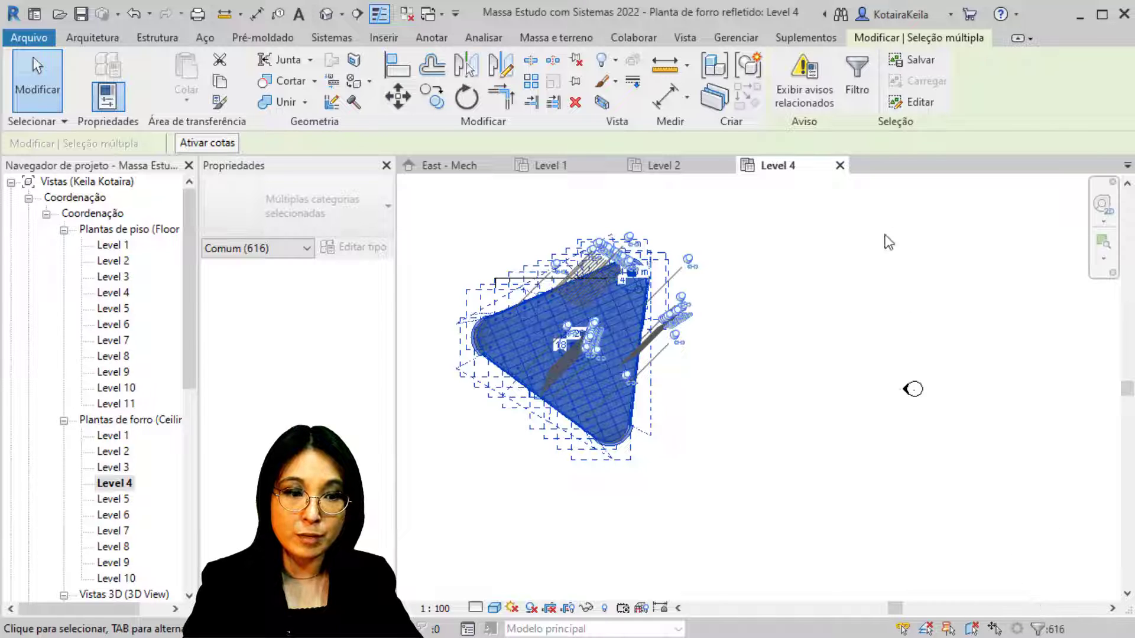
pyautogui.click(863, 105)
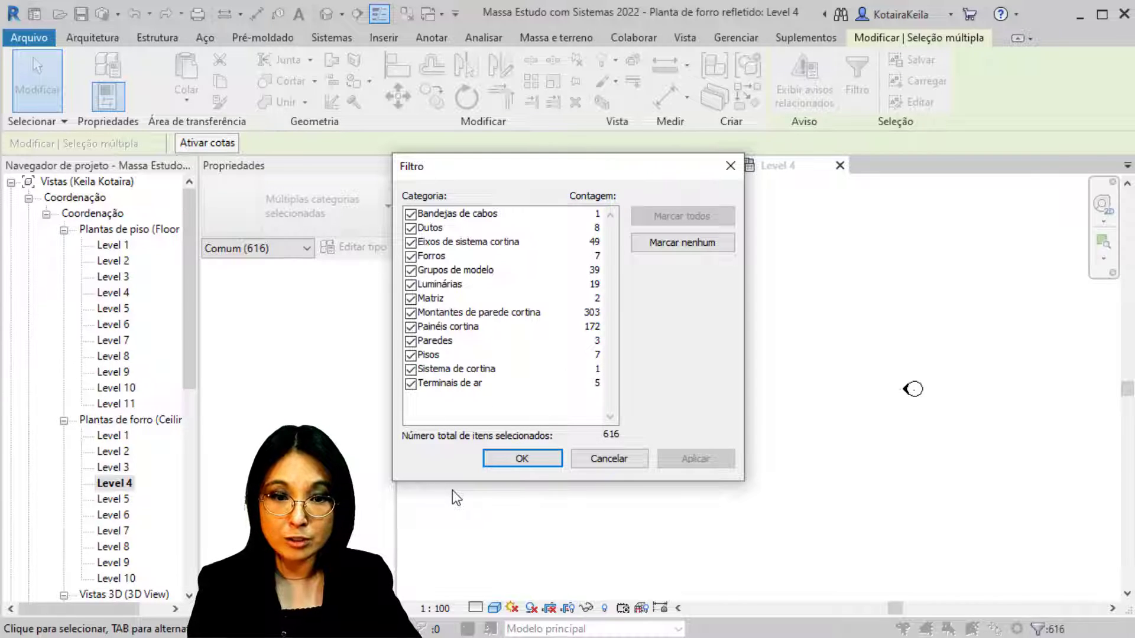
# Try excluding Dutos, Eixos de sistema cortina and Grupos de modelo in the filter, clear every category and include them all again.
pyautogui.click(410, 228)
pyautogui.click(410, 243)
pyautogui.click(410, 270)
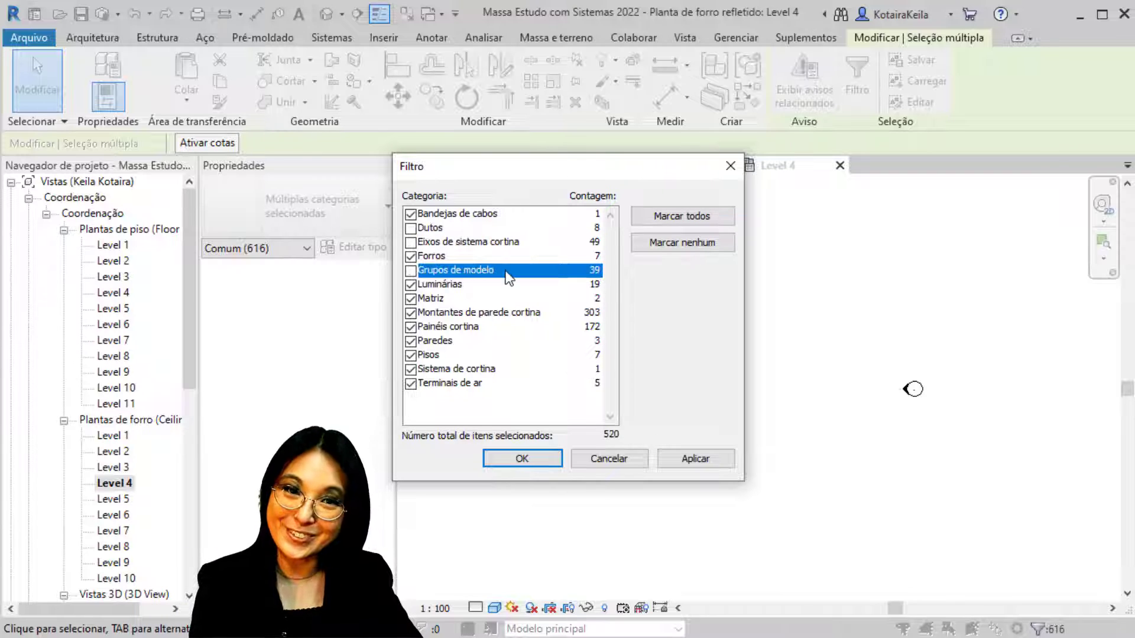
pyautogui.click(705, 248)
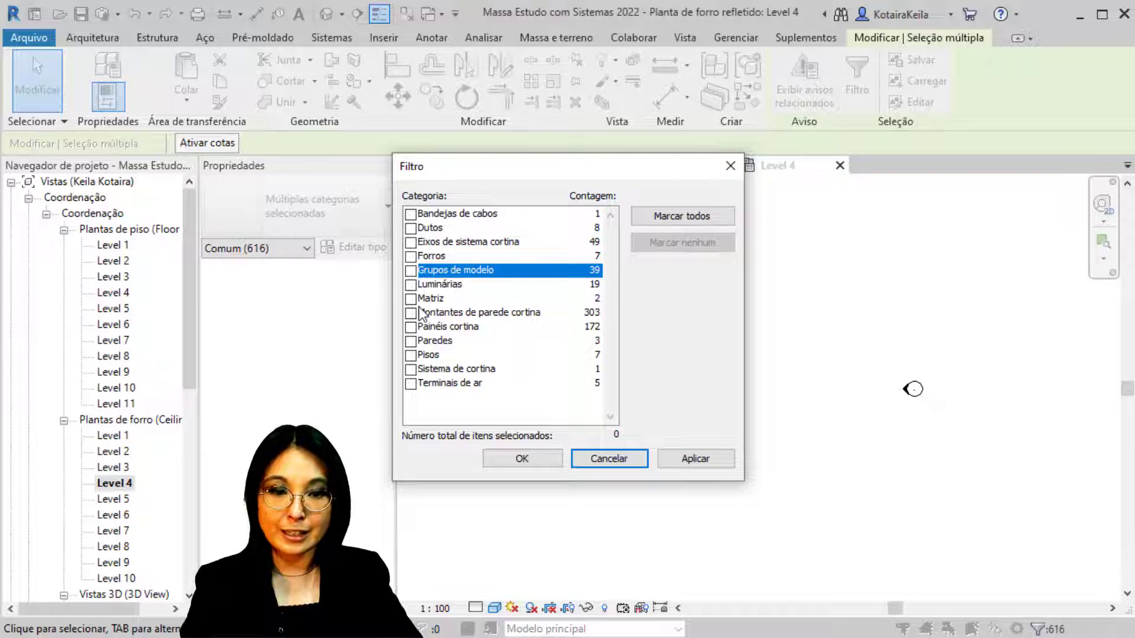
pyautogui.click(675, 215)
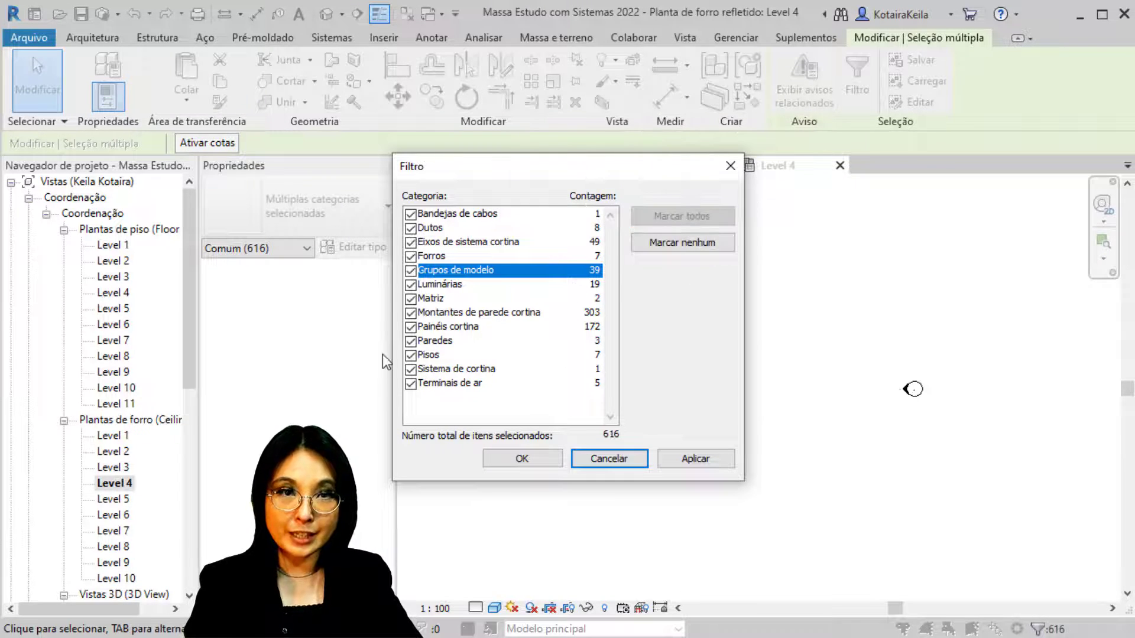
# Filter the selection down to Grupos de modelo only, ungroup all those groups and clear the selection.
pyautogui.click(687, 247)
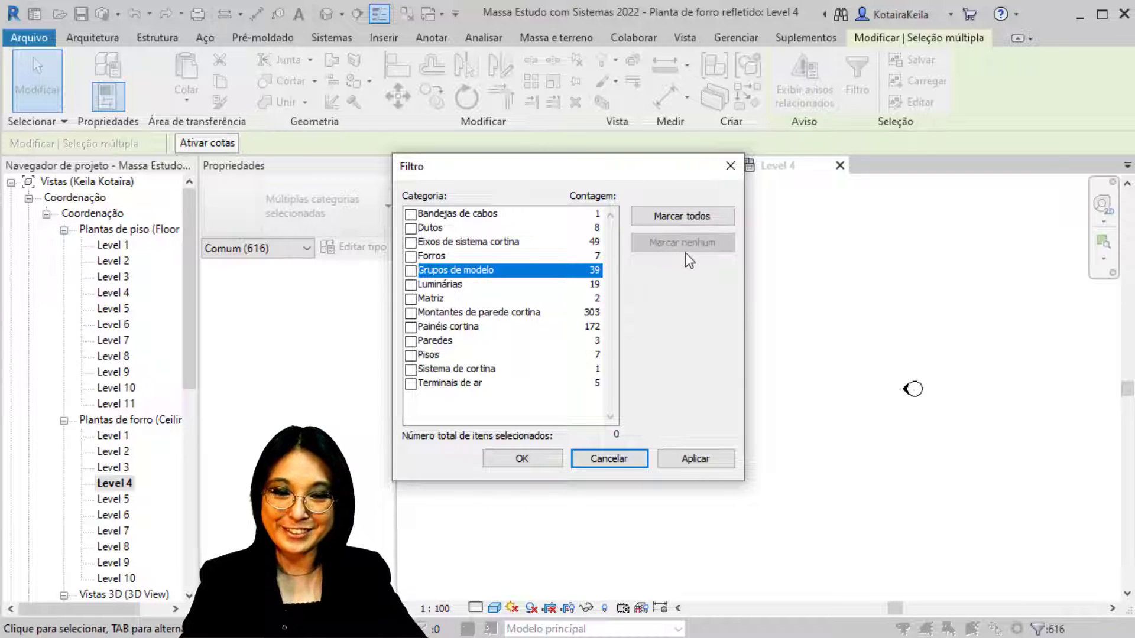
pyautogui.click(410, 271)
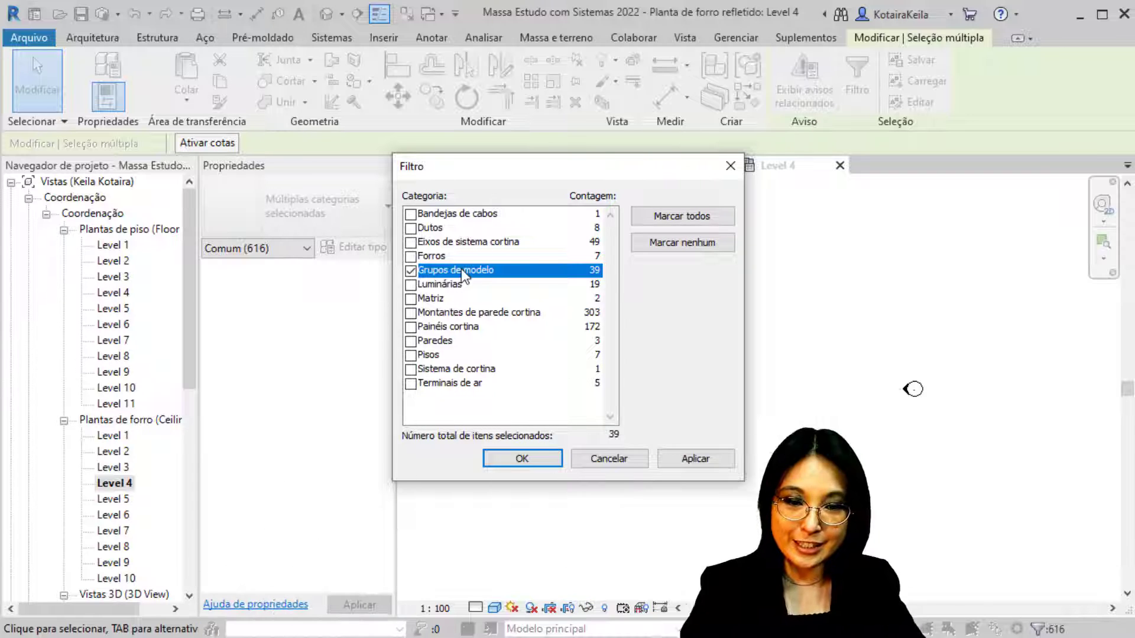
pyautogui.click(510, 463)
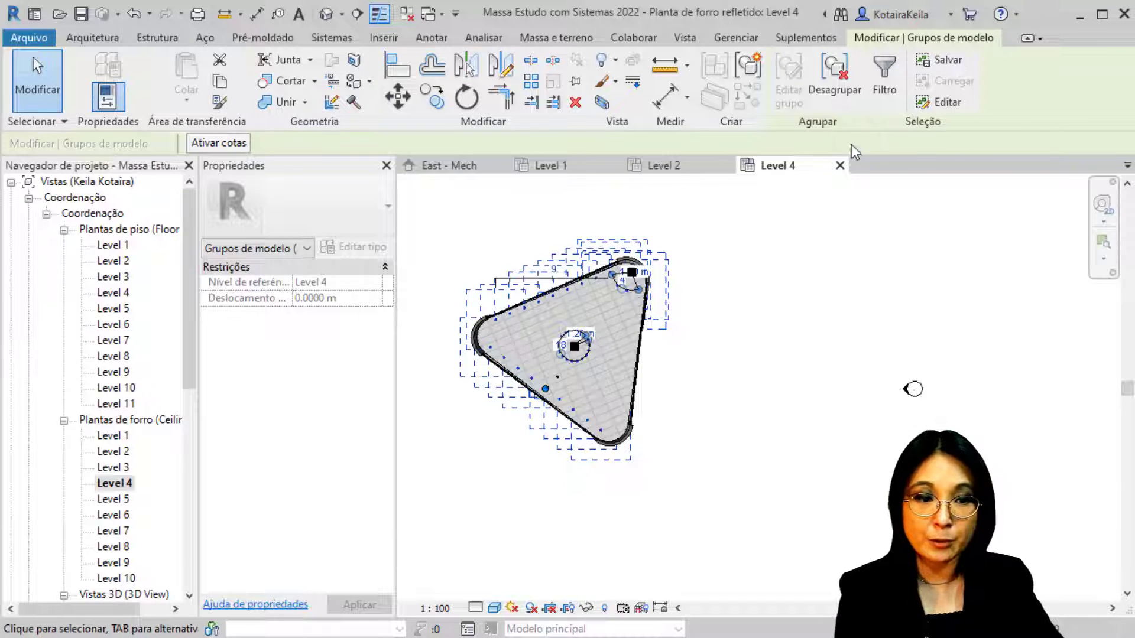
pyautogui.click(841, 105)
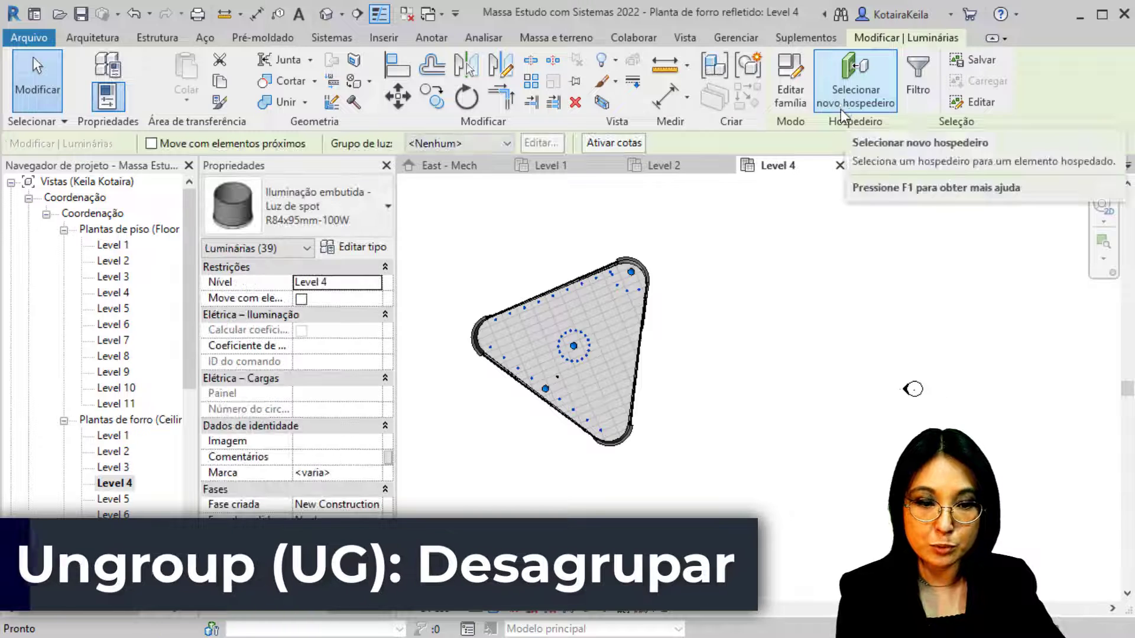
pyautogui.click(748, 315)
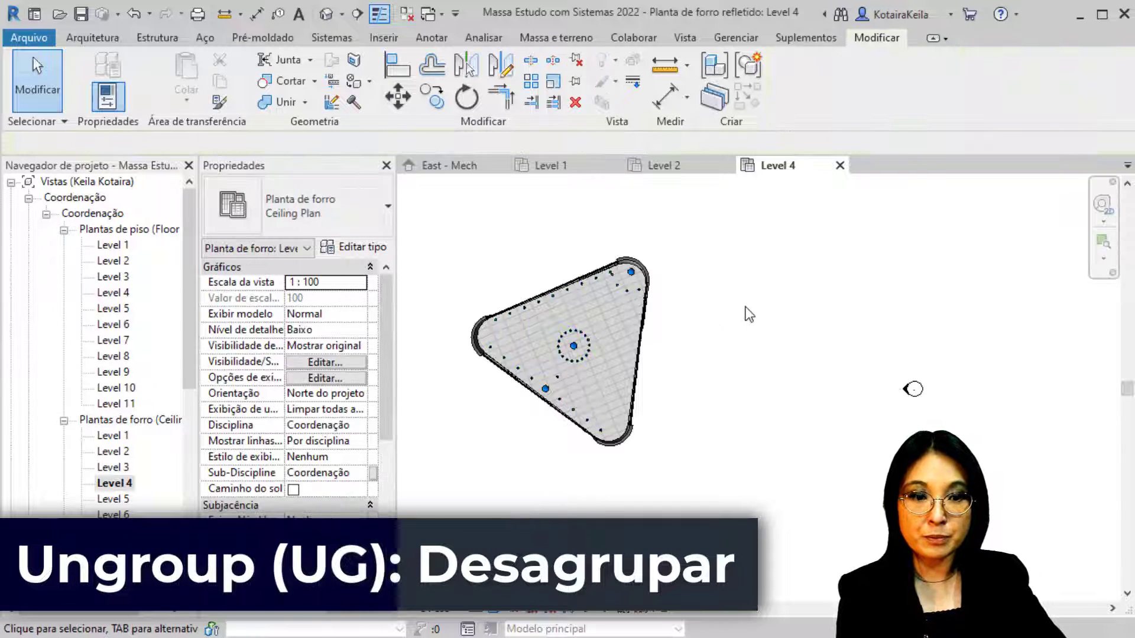